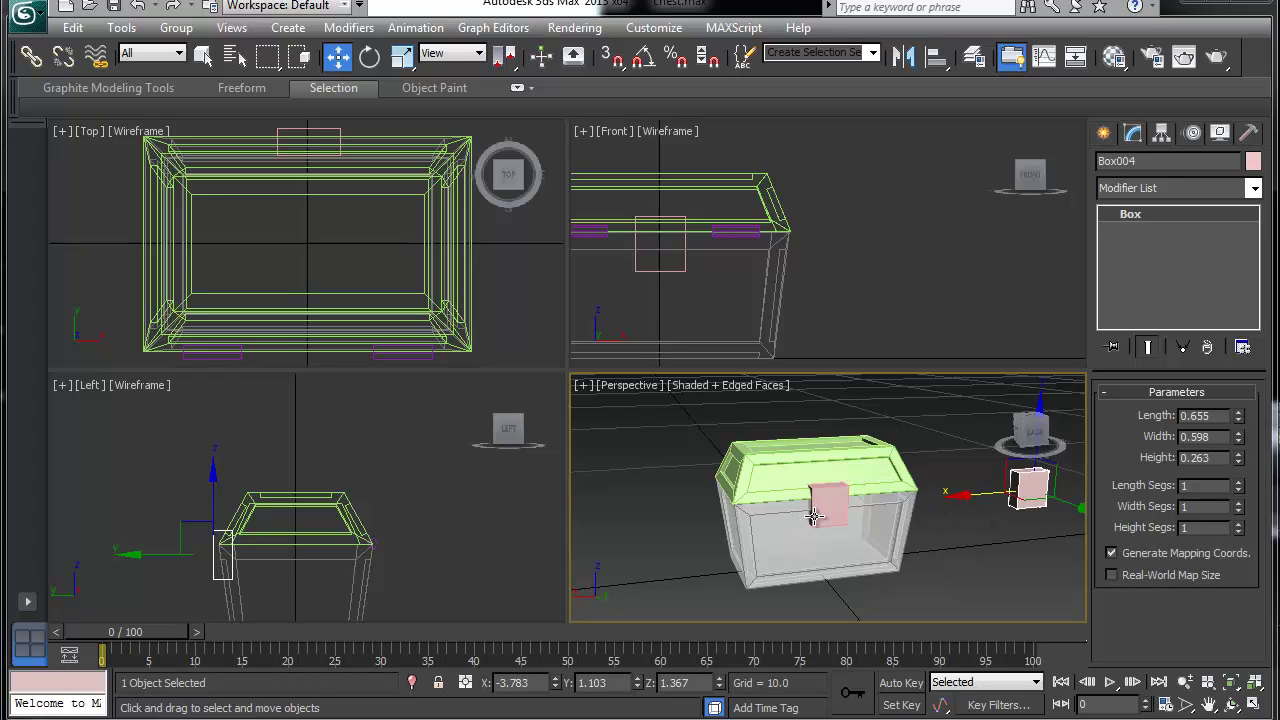
Rename the chest's green lid as Chest_top and the pink box standing apart from the chest as Lock_WIP.
click(822, 462)
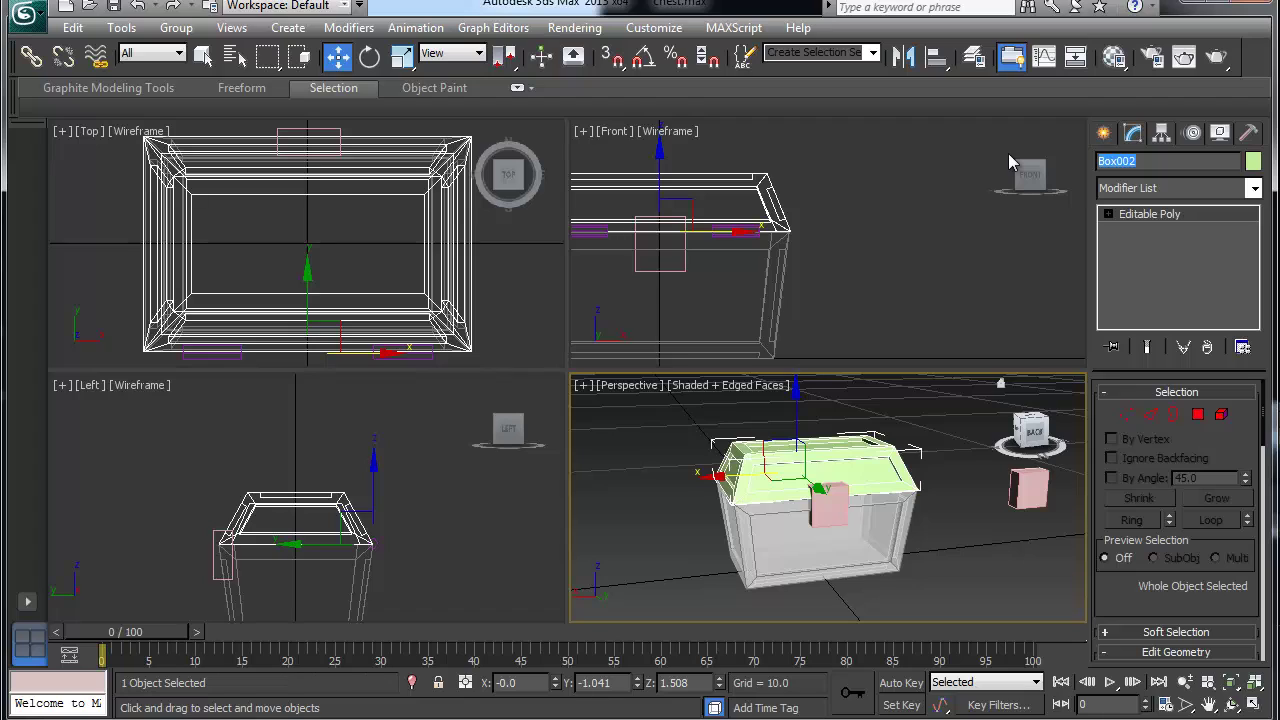
text(Chest_top)
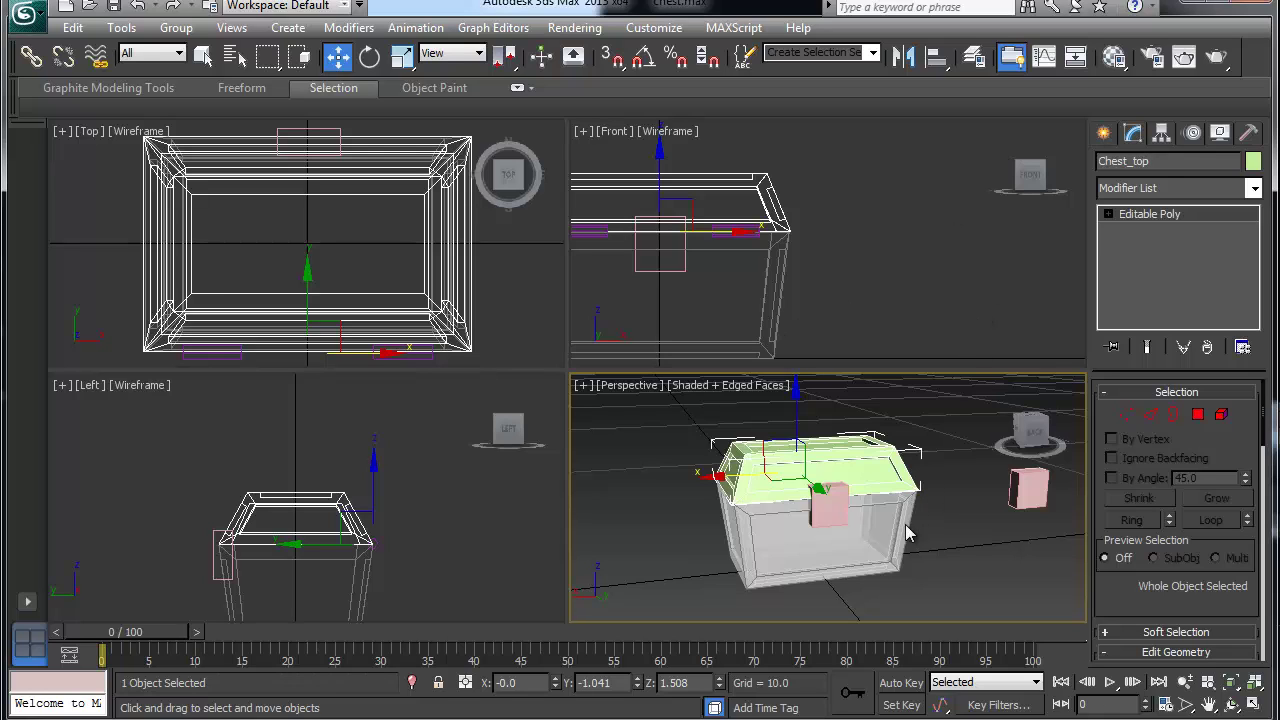
click(1038, 486)
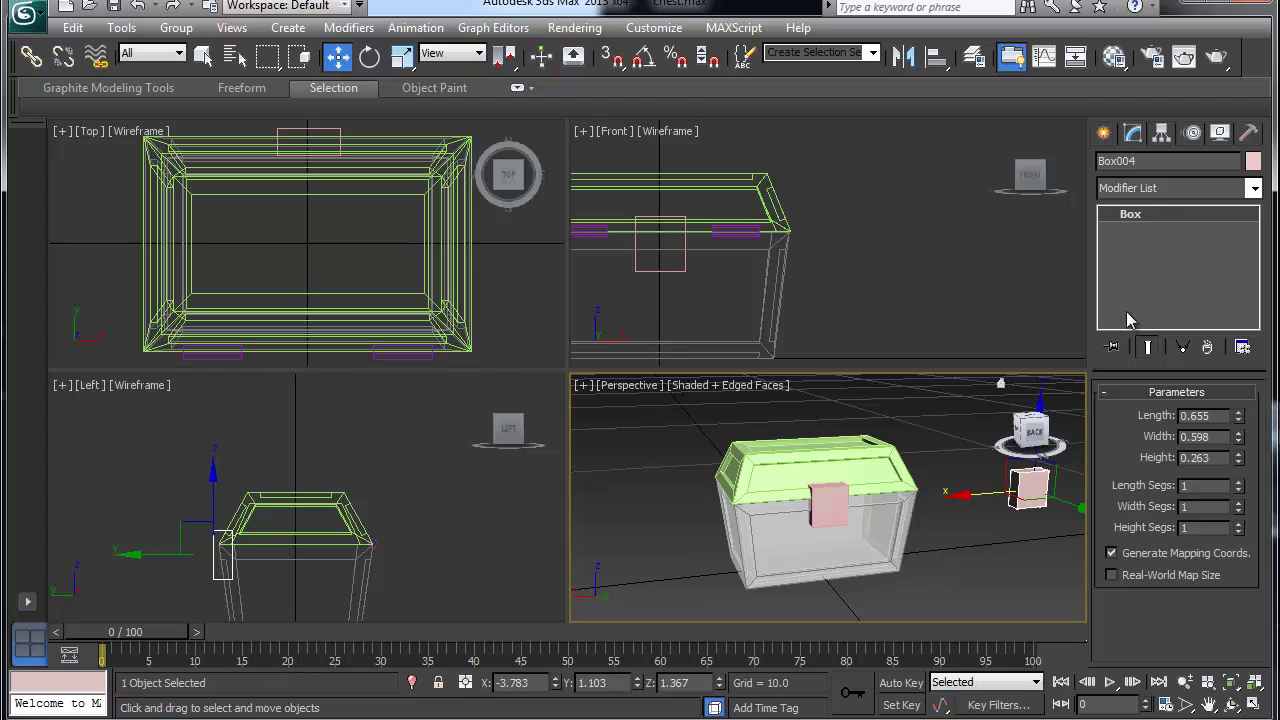
drag(1156, 160, 1068, 168)
text(Lock_WIP)
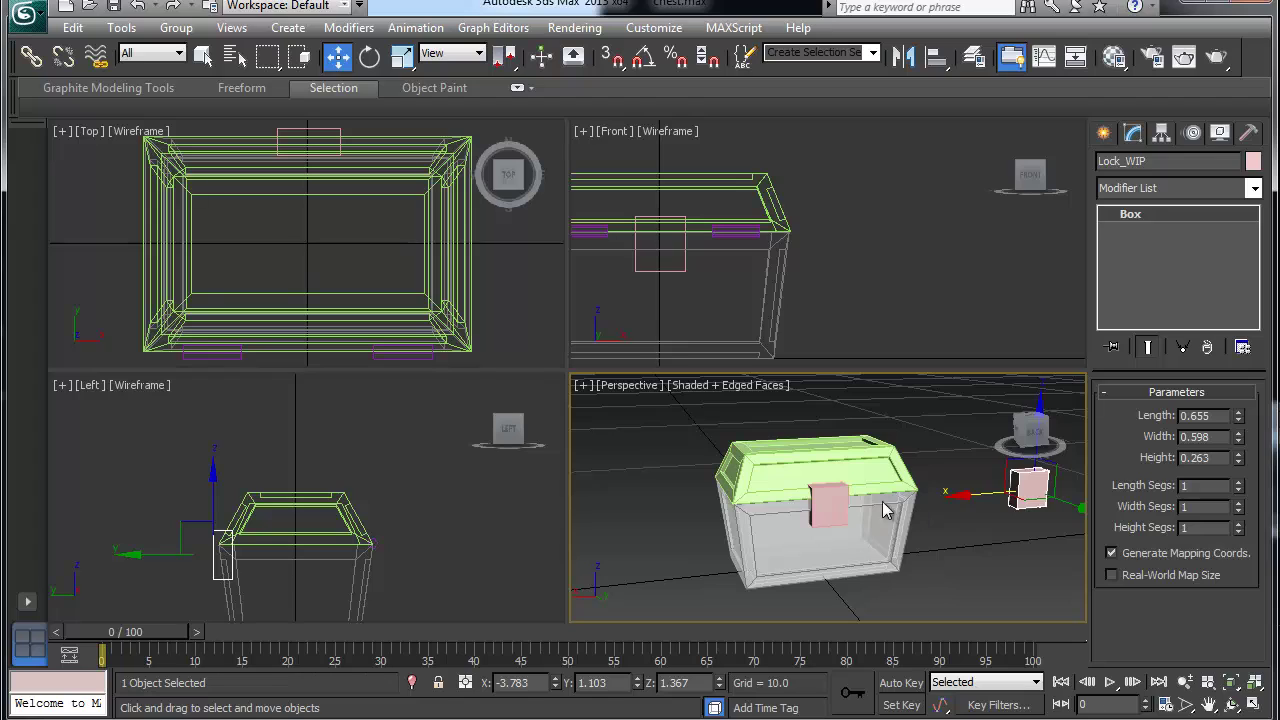
Rename the pink box attached to the chest's front as Lock.
click(838, 496)
drag(1184, 161, 1042, 148)
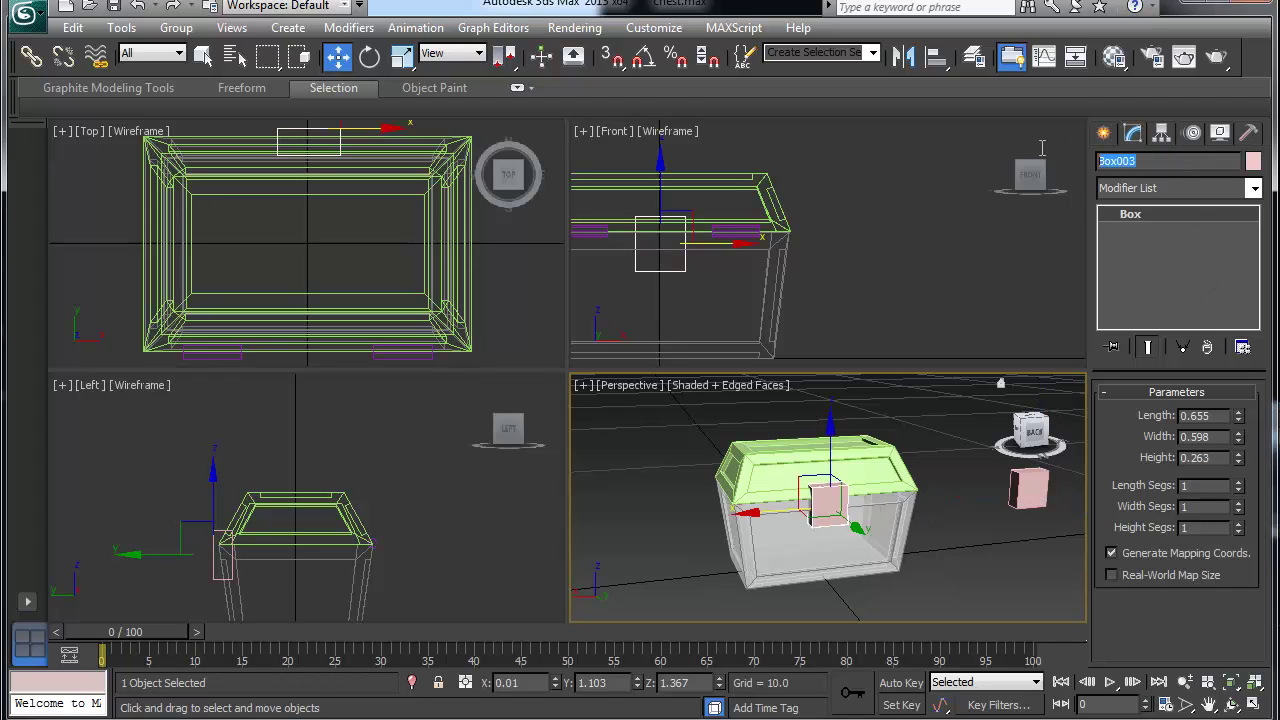
text(Lock)
Isolate the Lock_WIP box and fit it in all viewports.
click(1030, 488)
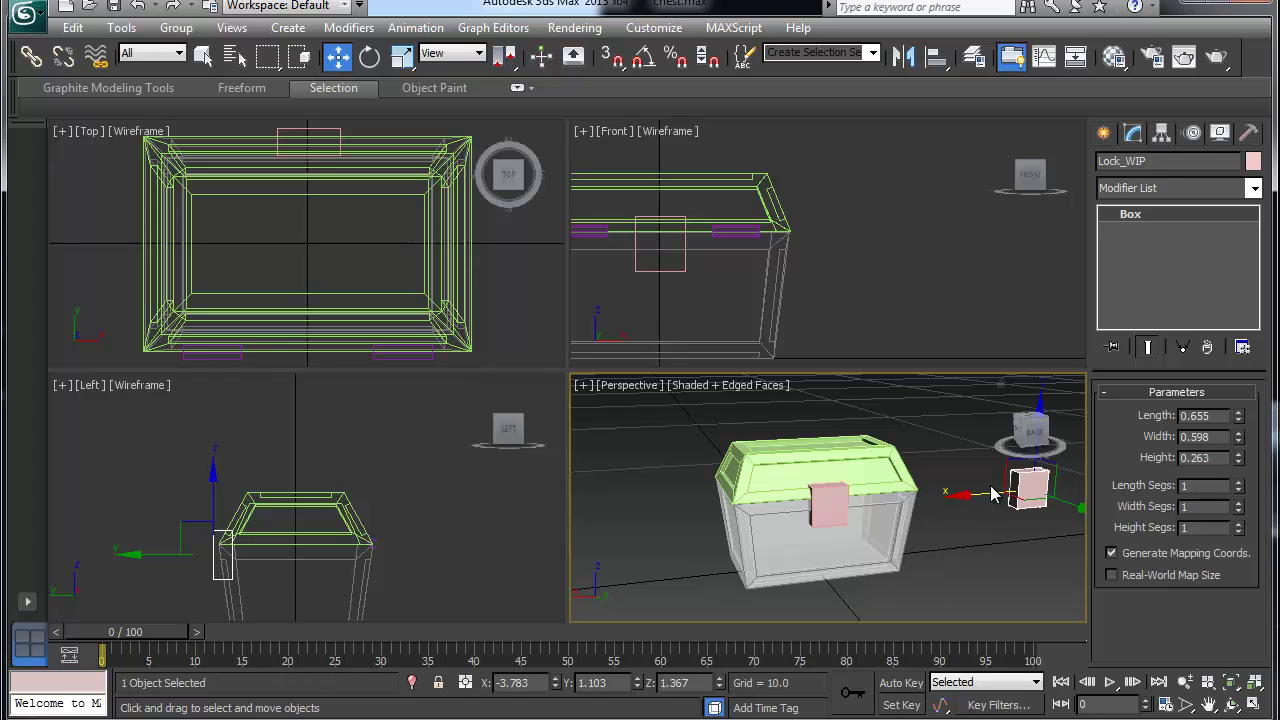
key(alt+q)
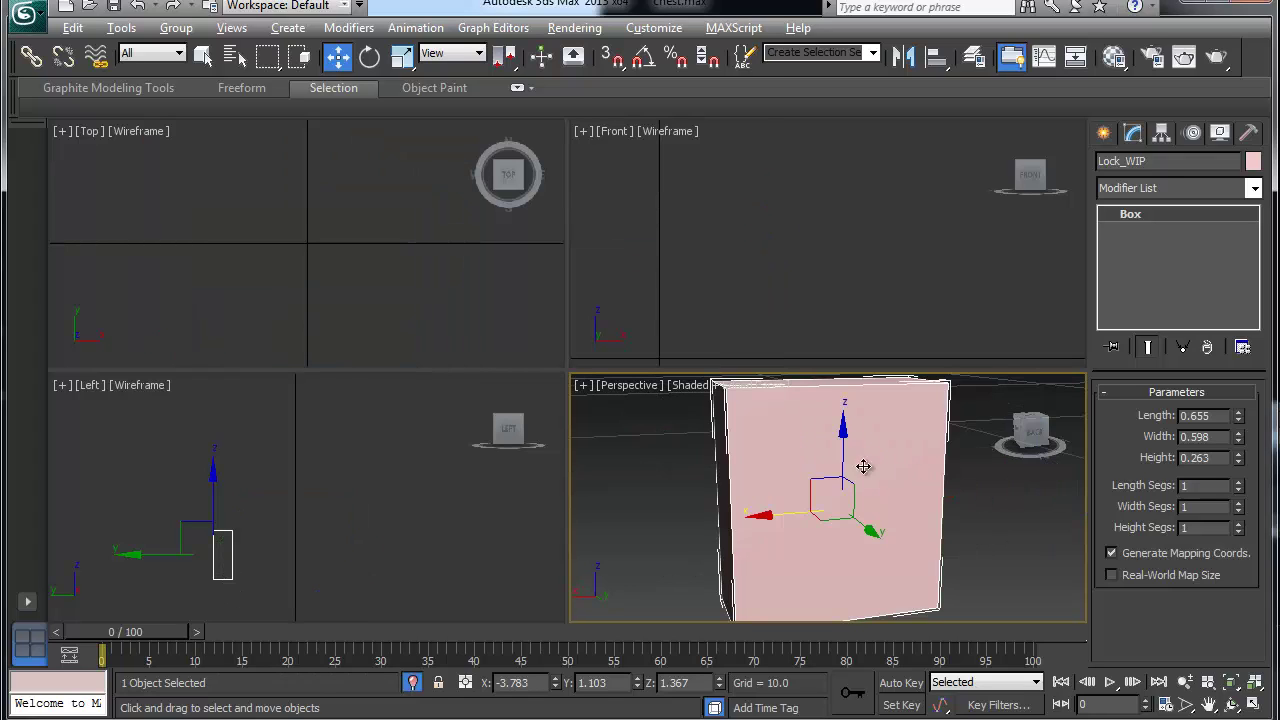
click(1238, 682)
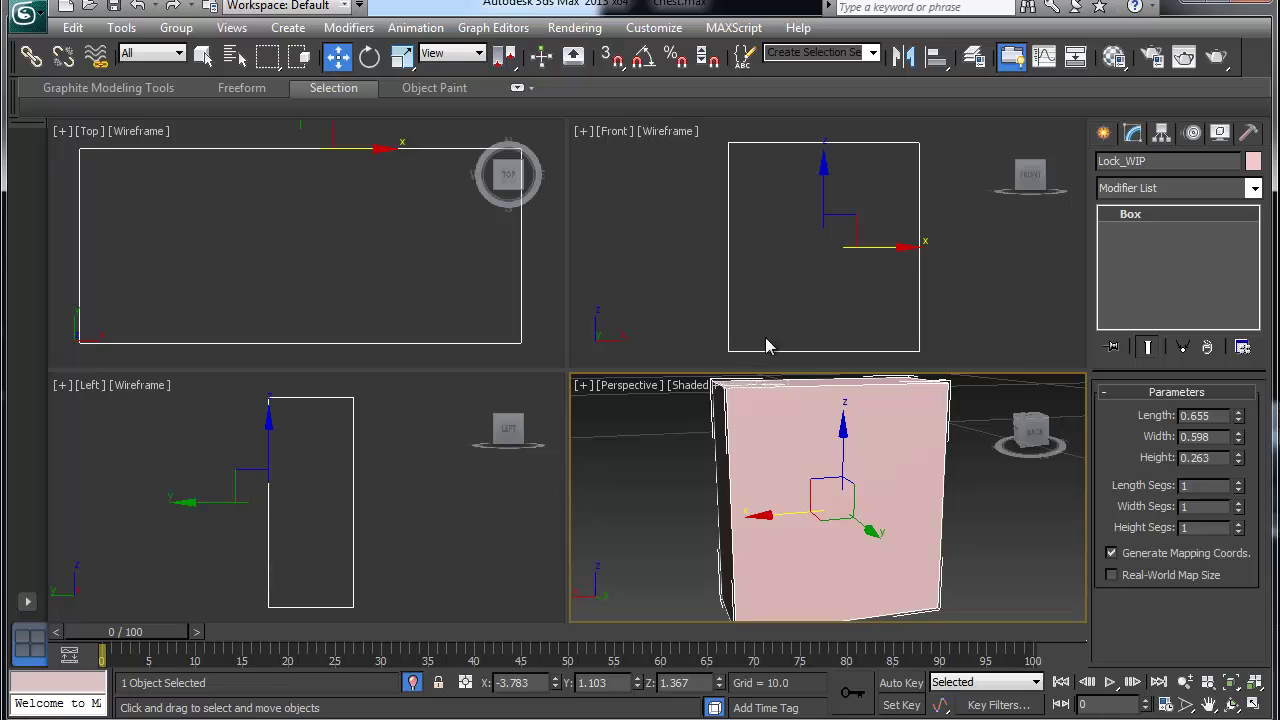
Add an Edit Poly modifier on top of the Lock_WIP box and expand its sub-object levels.
right_click(1133, 222)
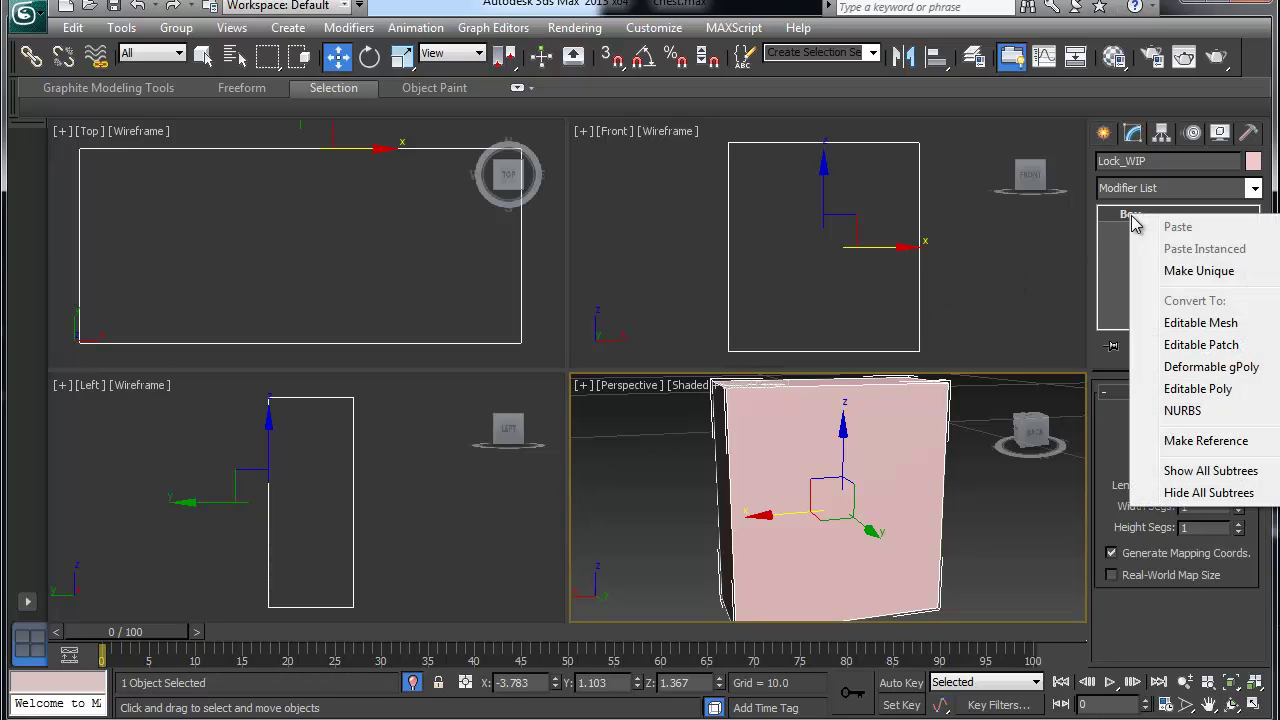
click(1110, 268)
click(1252, 189)
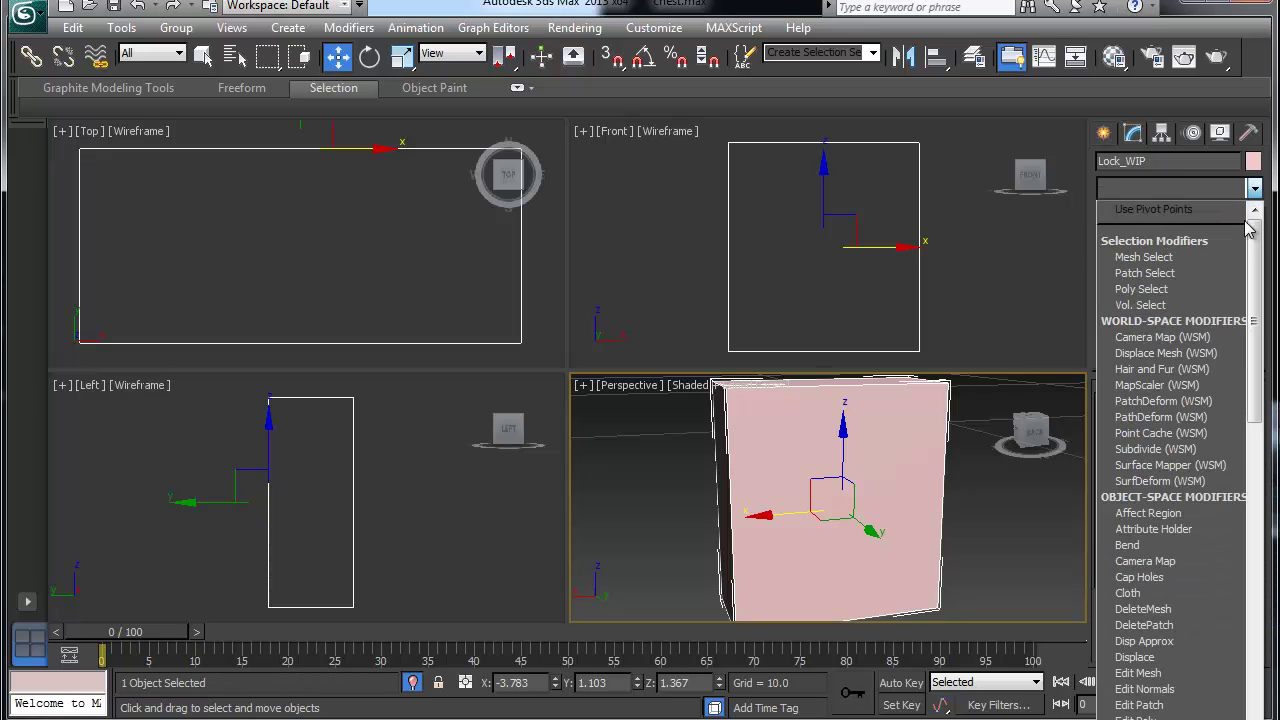
scroll(1188, 428, down, 5)
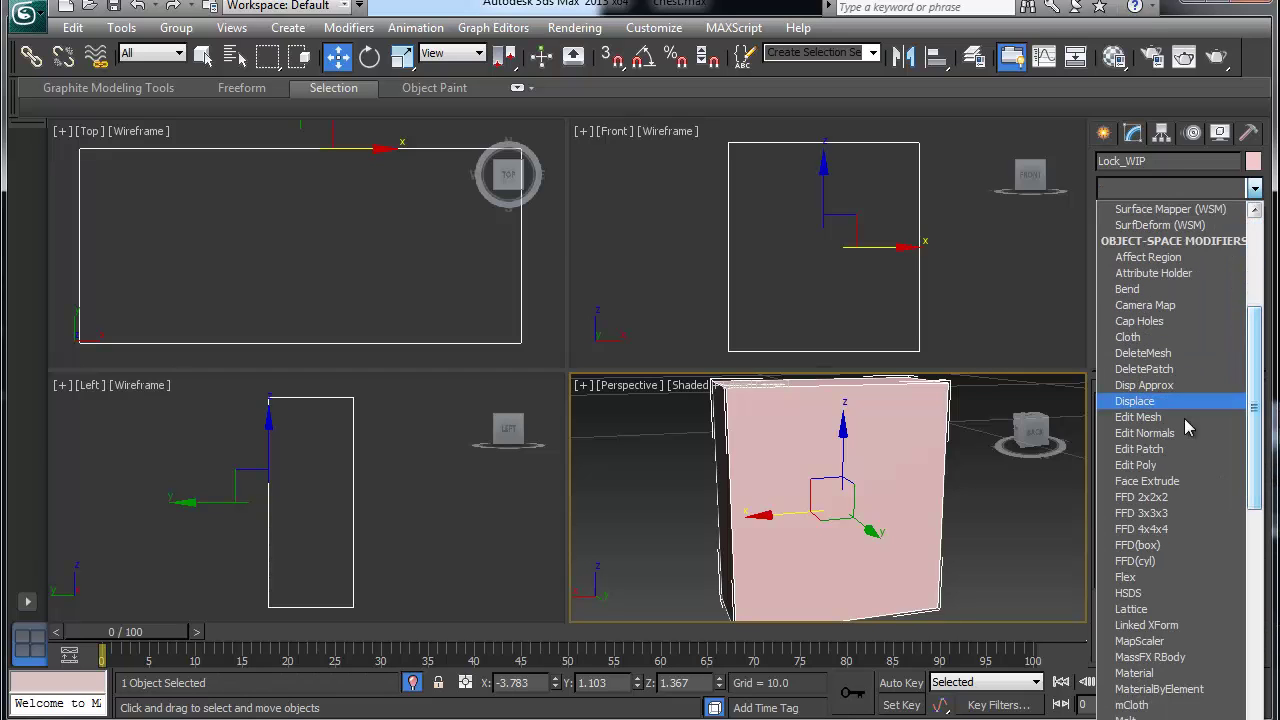
click(1142, 466)
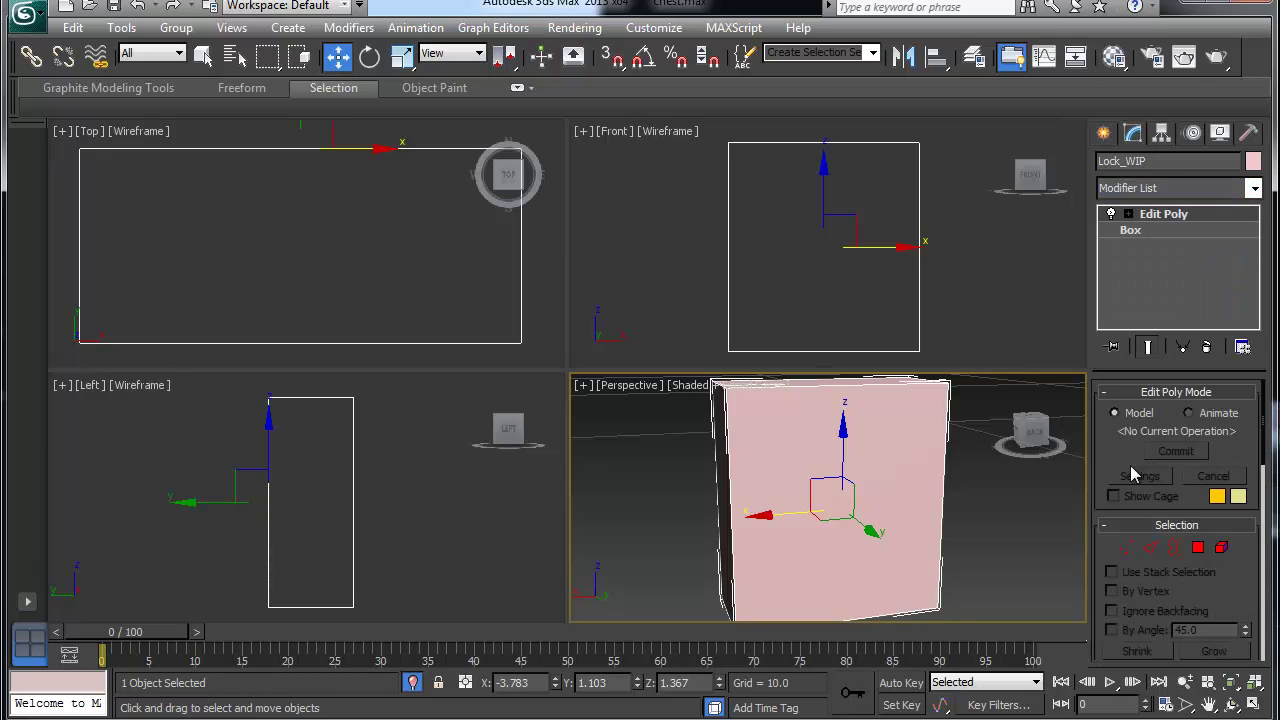
click(1127, 215)
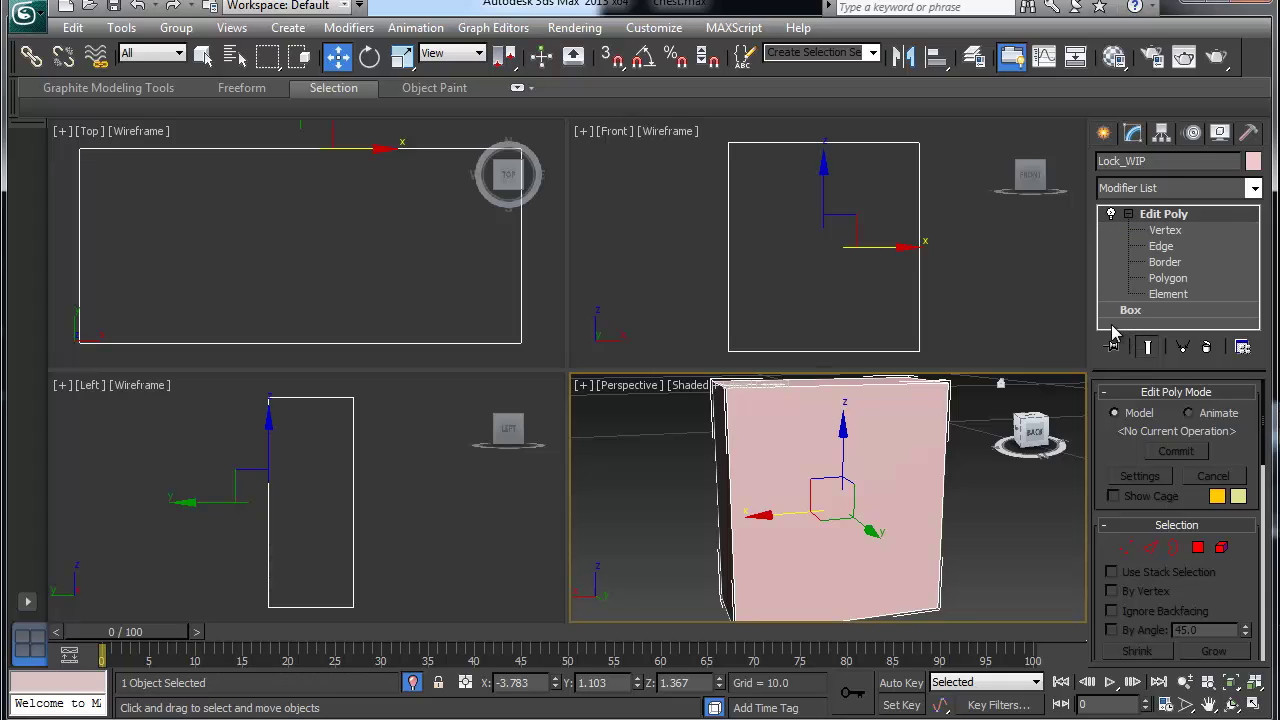
QuickSlice the box in the Front view with one horizontal and one vertical cut, both roughly through its middle.
click(919, 255)
right_click(882, 255)
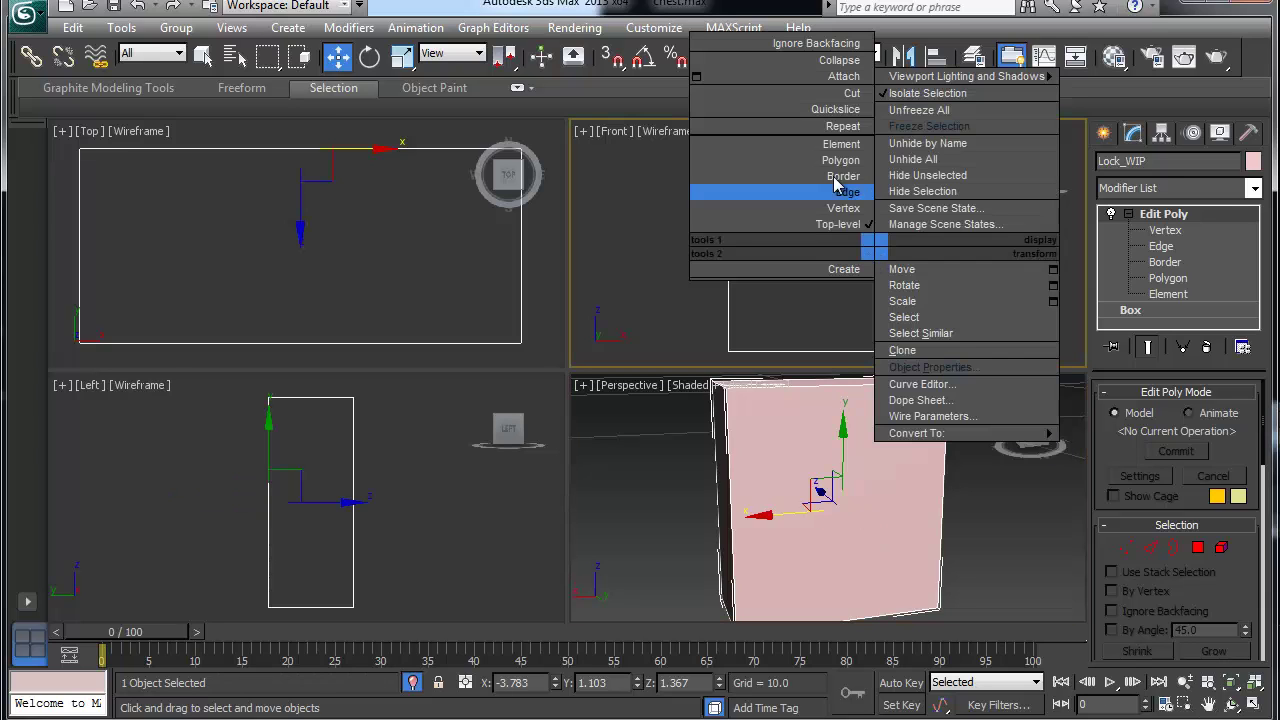
click(832, 111)
click(932, 240)
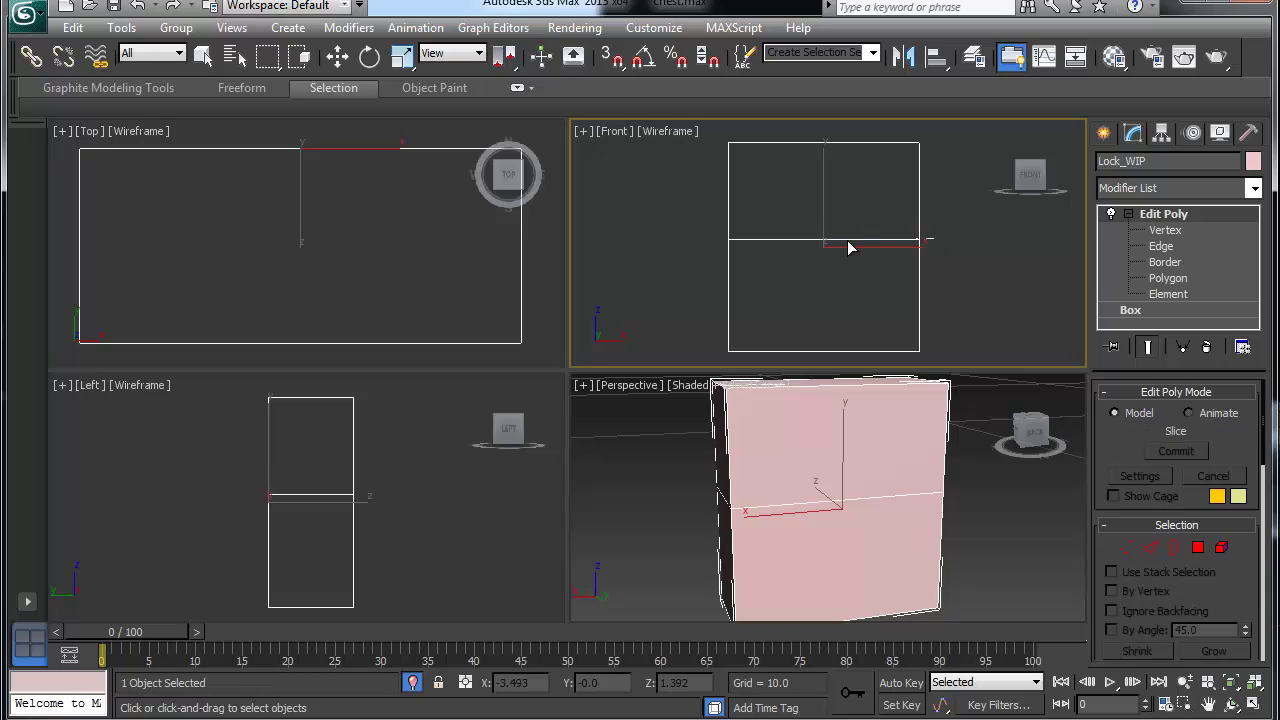
click(692, 238)
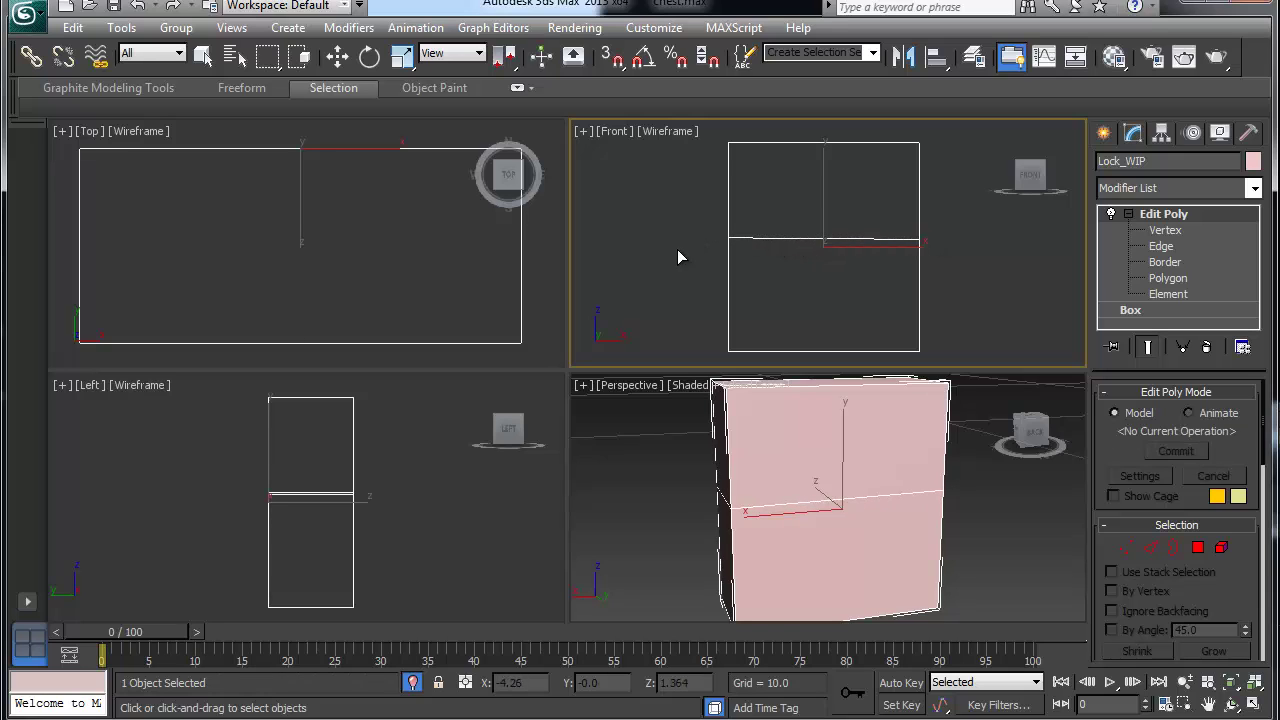
click(826, 141)
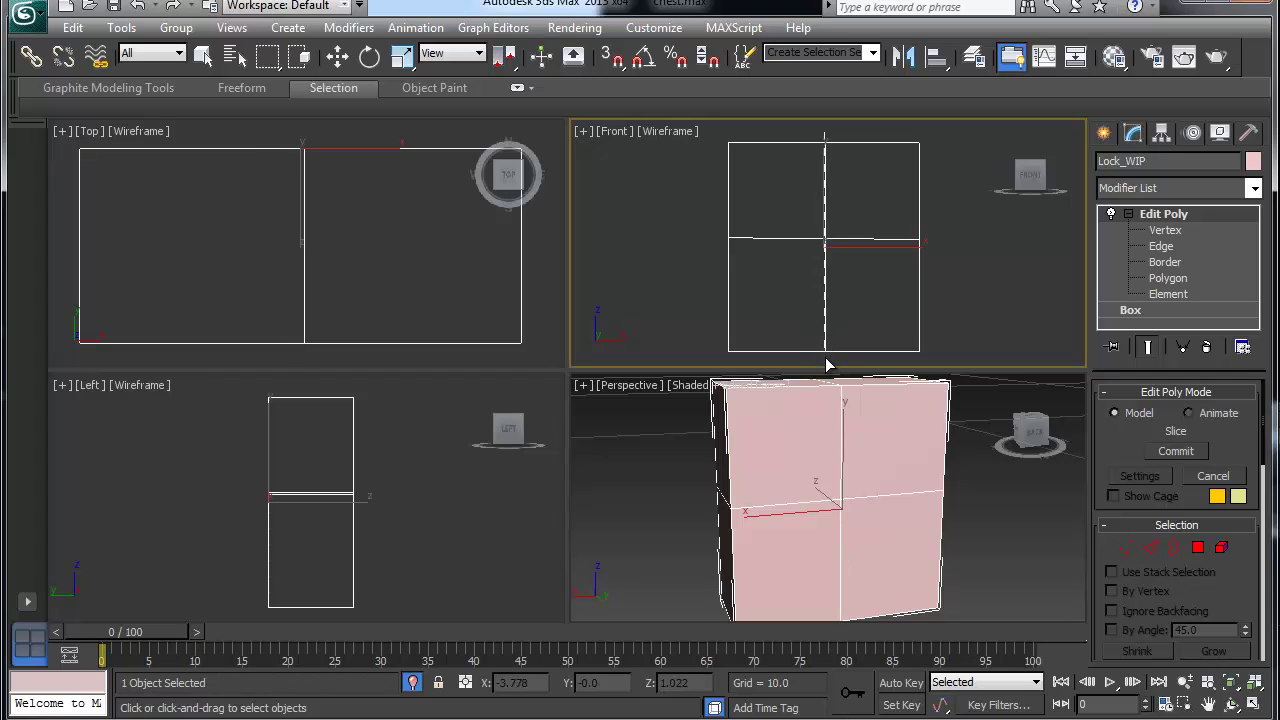
click(827, 365)
right_click(828, 366)
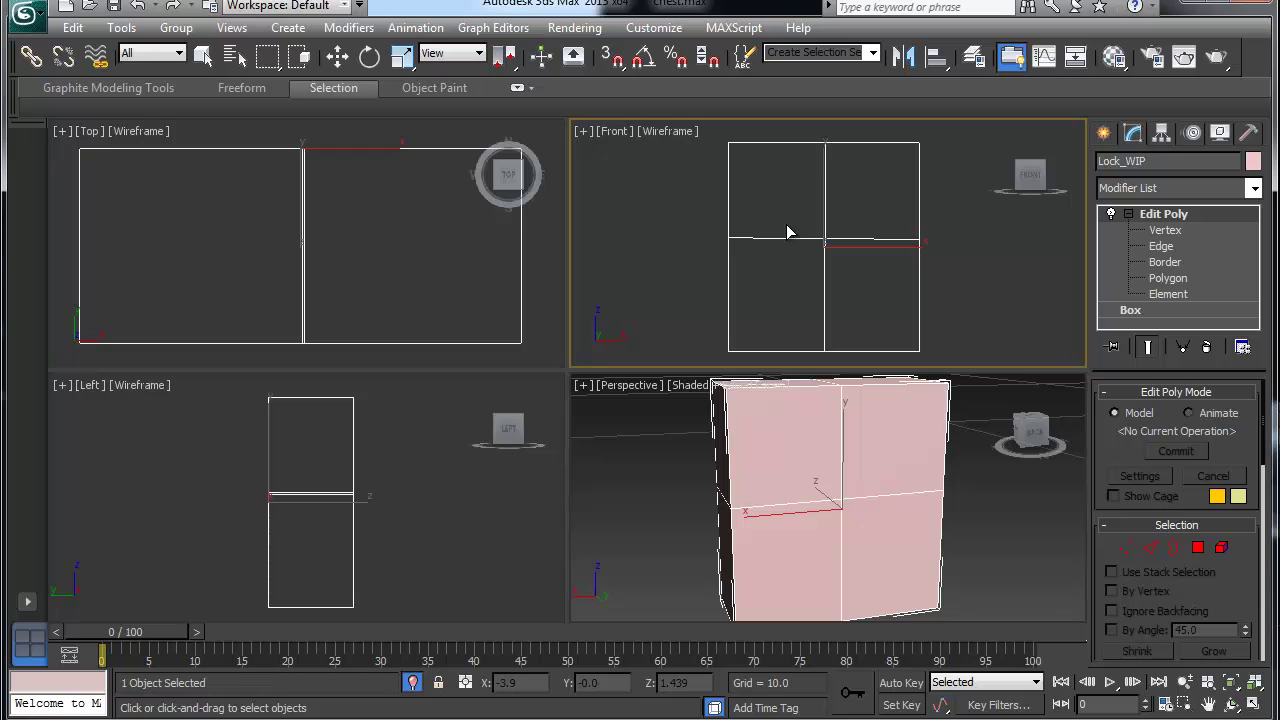
Delete the vertices along the left edge in the Front view so only the right half of the lock remains.
click(1128, 214)
click(1128, 214)
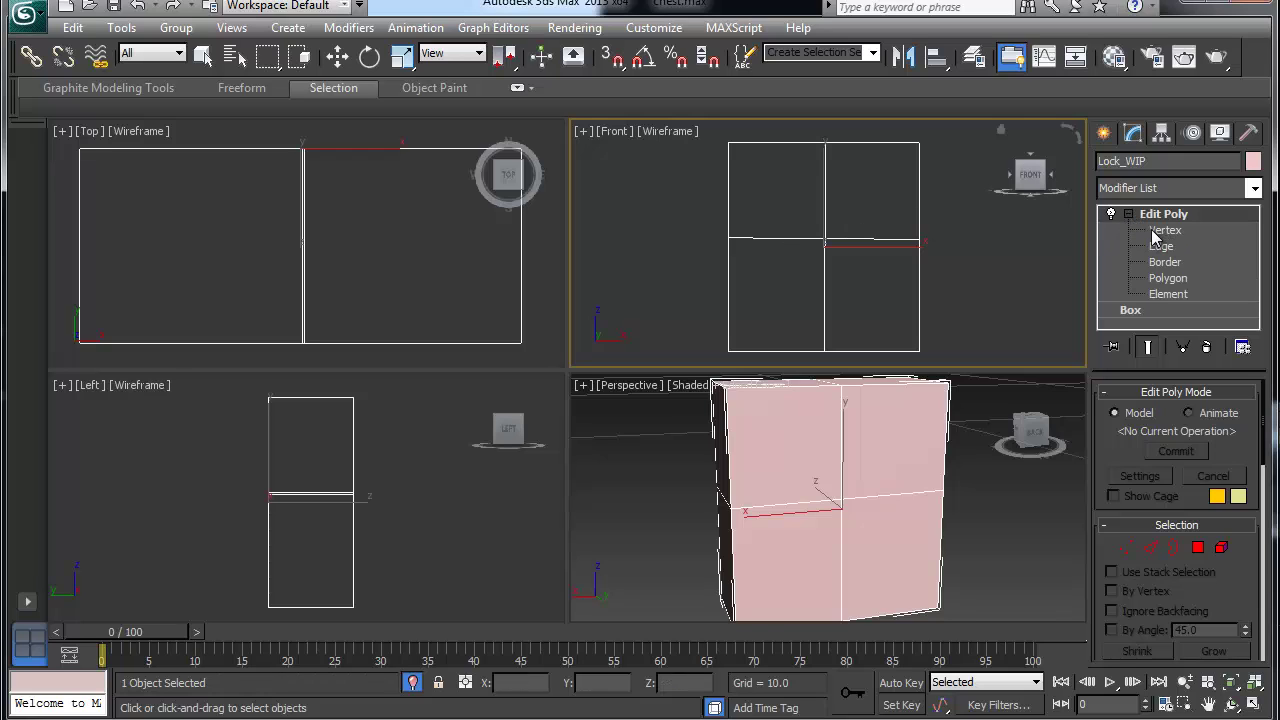
click(1162, 230)
drag(745, 240, 726, 352)
key(w)
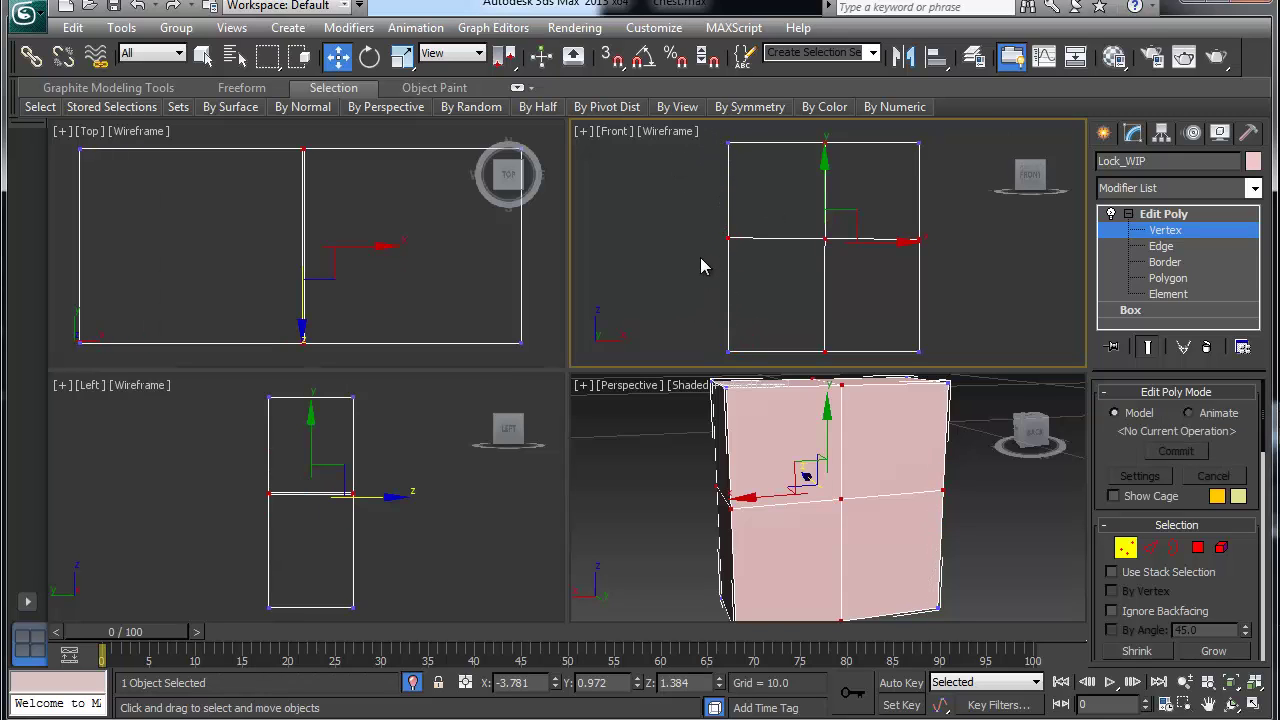
drag(717, 137, 742, 374)
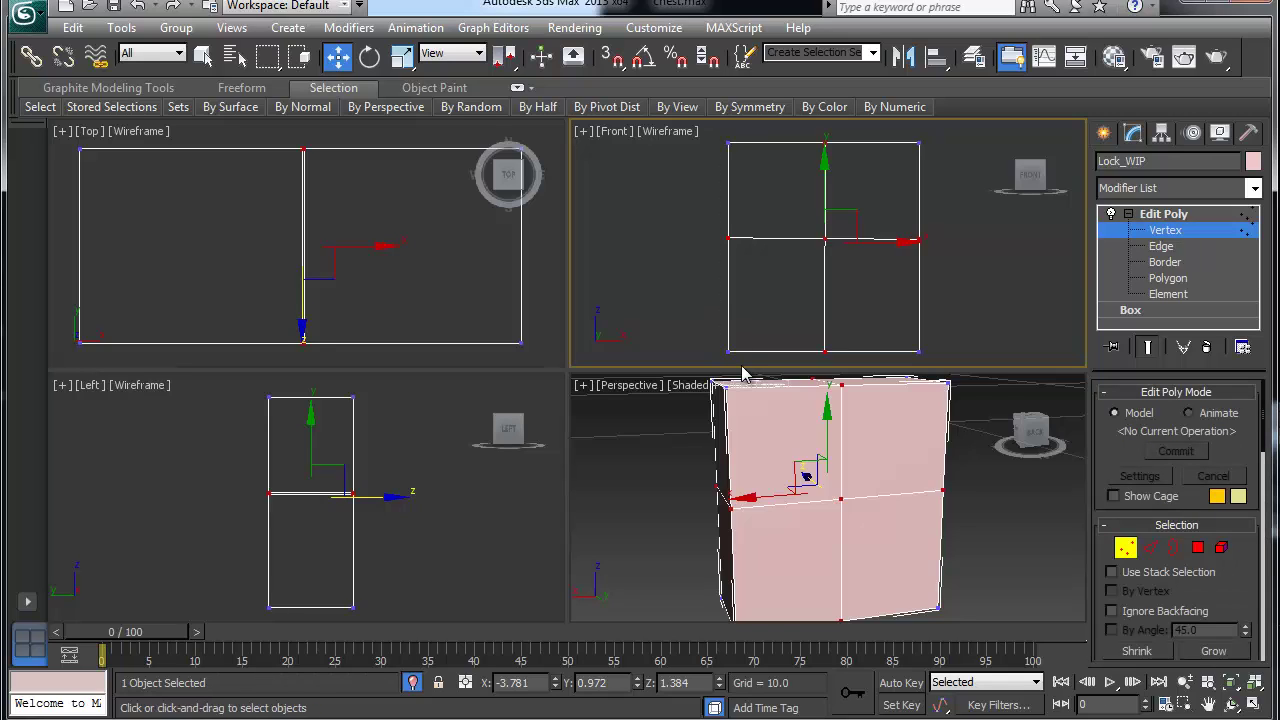
click(726, 309)
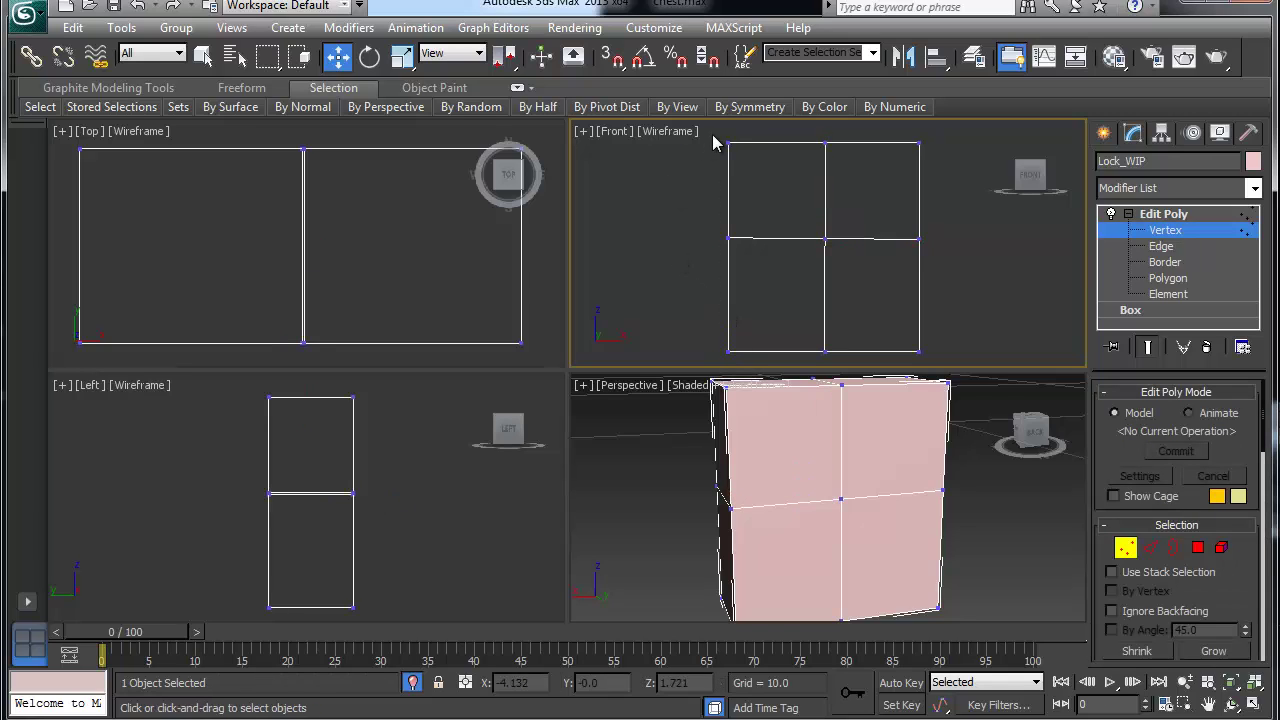
drag(712, 136, 775, 396)
key(Delete)
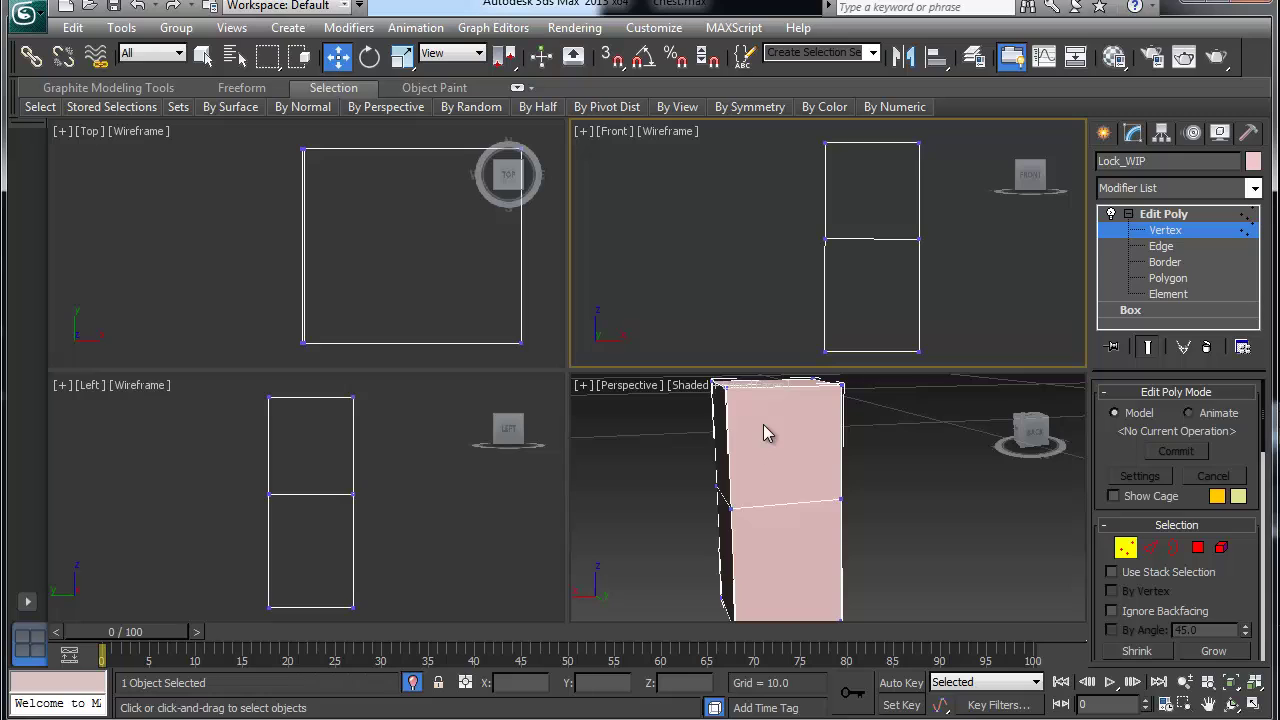
Move the half lock's upper outer vertices inward and down, and its lower outer vertices inward toward the centre line.
mouse_move(910, 160)
mouse_down()
mouse_move(945, 130)
mouse_move(928, 158)
mouse_up()
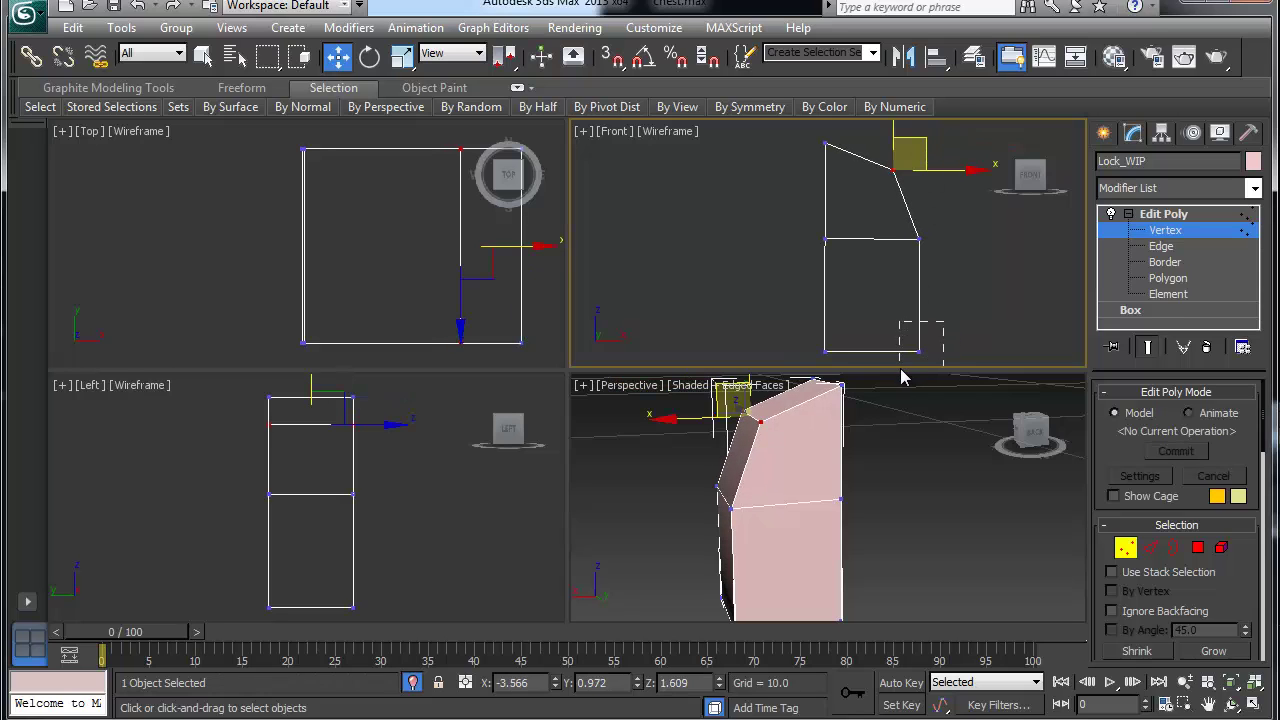
drag(903, 377, 905, 372)
drag(943, 308, 897, 328)
QuickSlice the lower section of the half lock with a near-horizontal cut midway between its widest point and base.
right_click(787, 289)
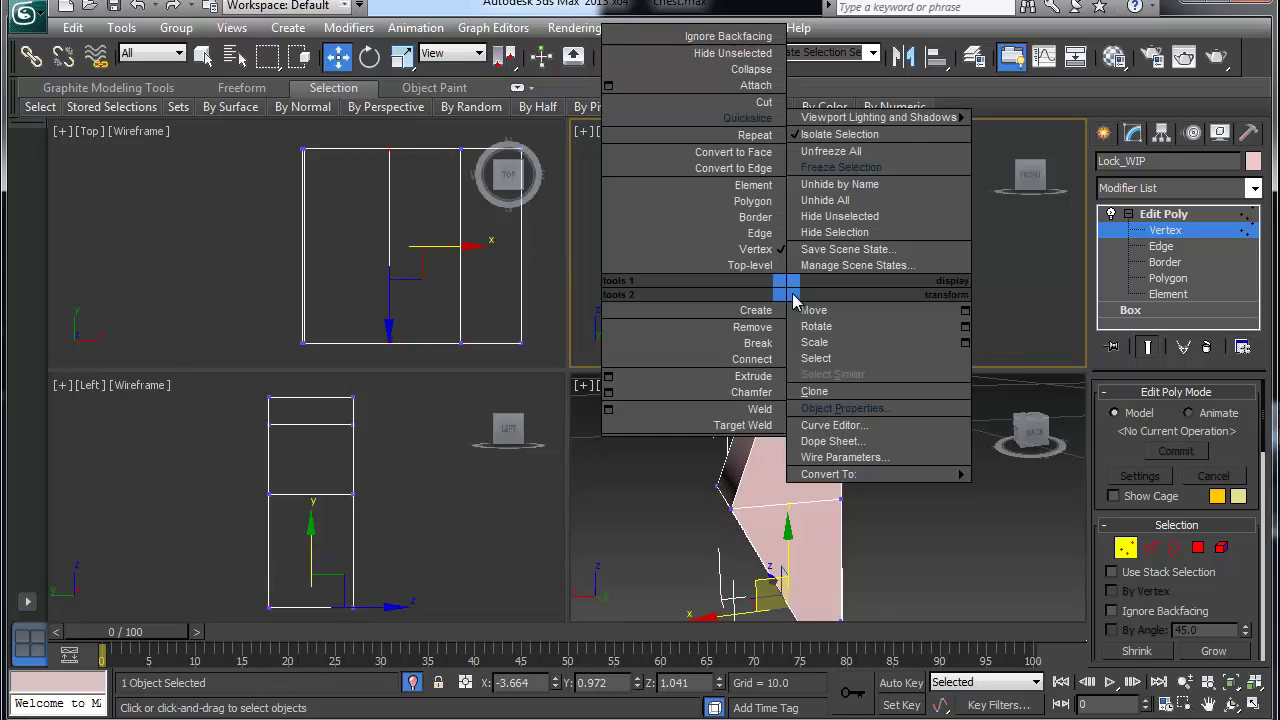
click(767, 121)
click(785, 285)
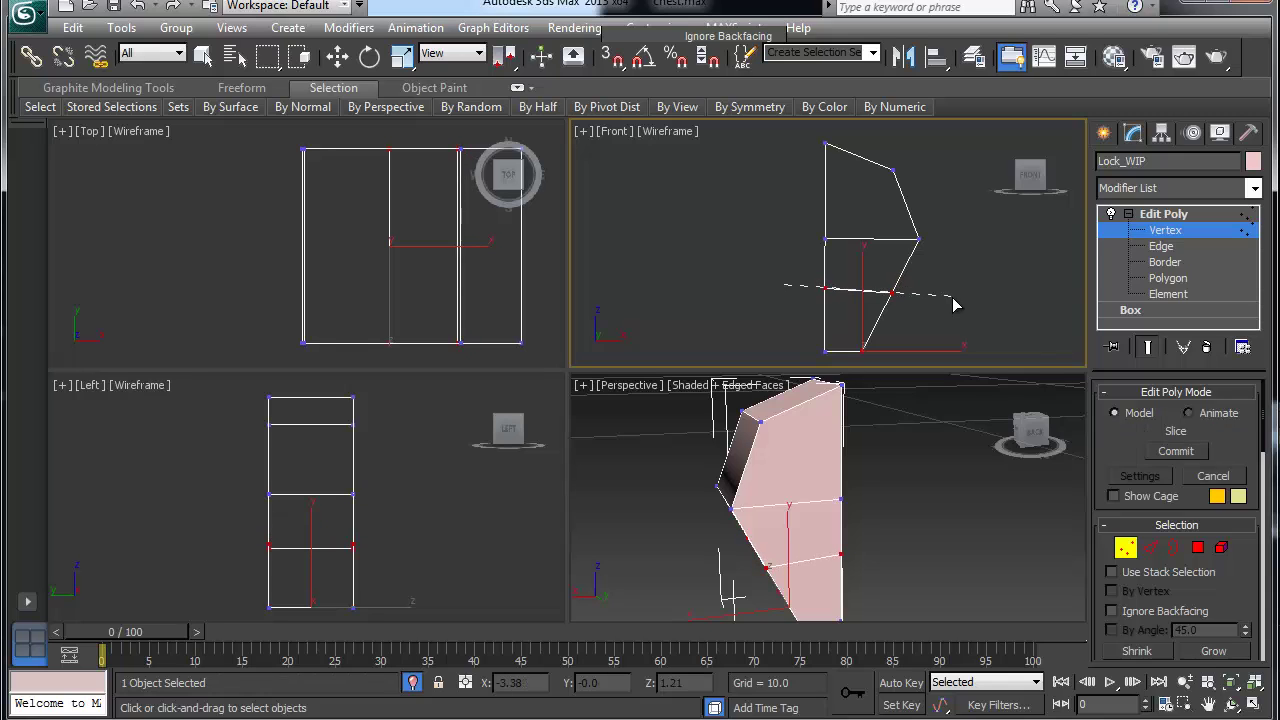
click(955, 305)
key(w)
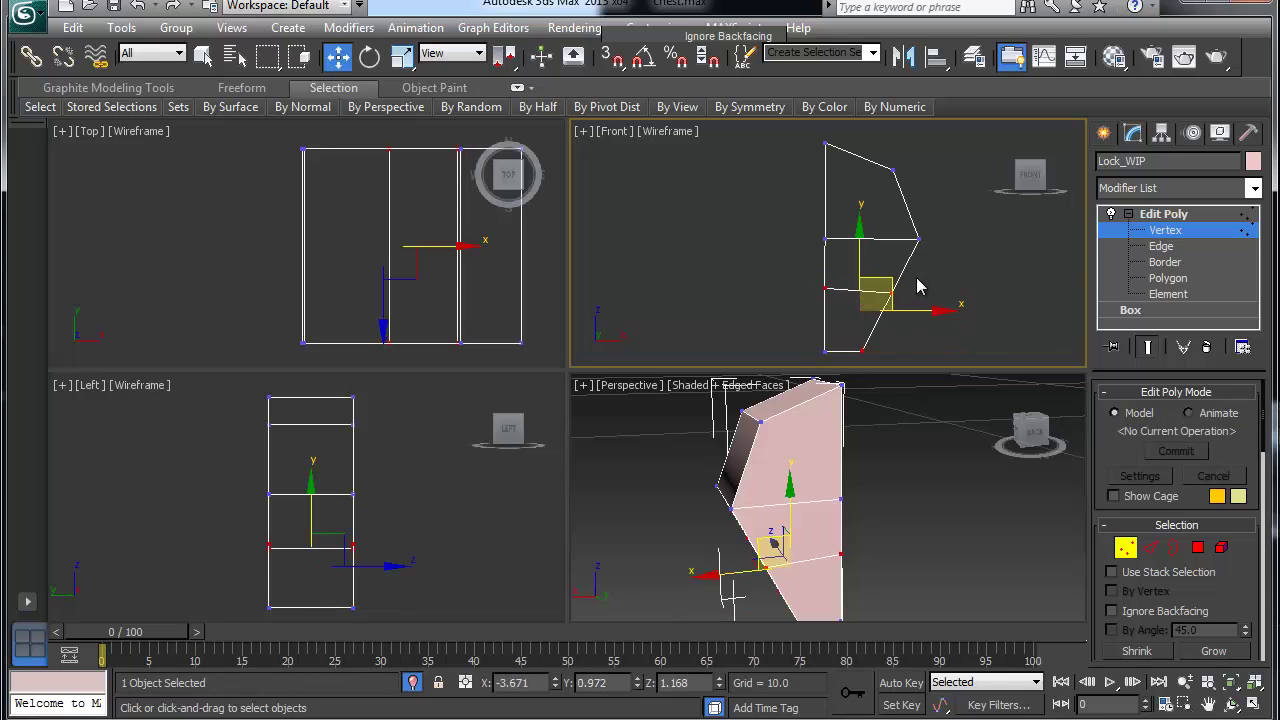
Level the new cut's vertices and pull them in to form a narrow neck, with the base's outer vertices slightly farther out.
drag(883, 310, 857, 285)
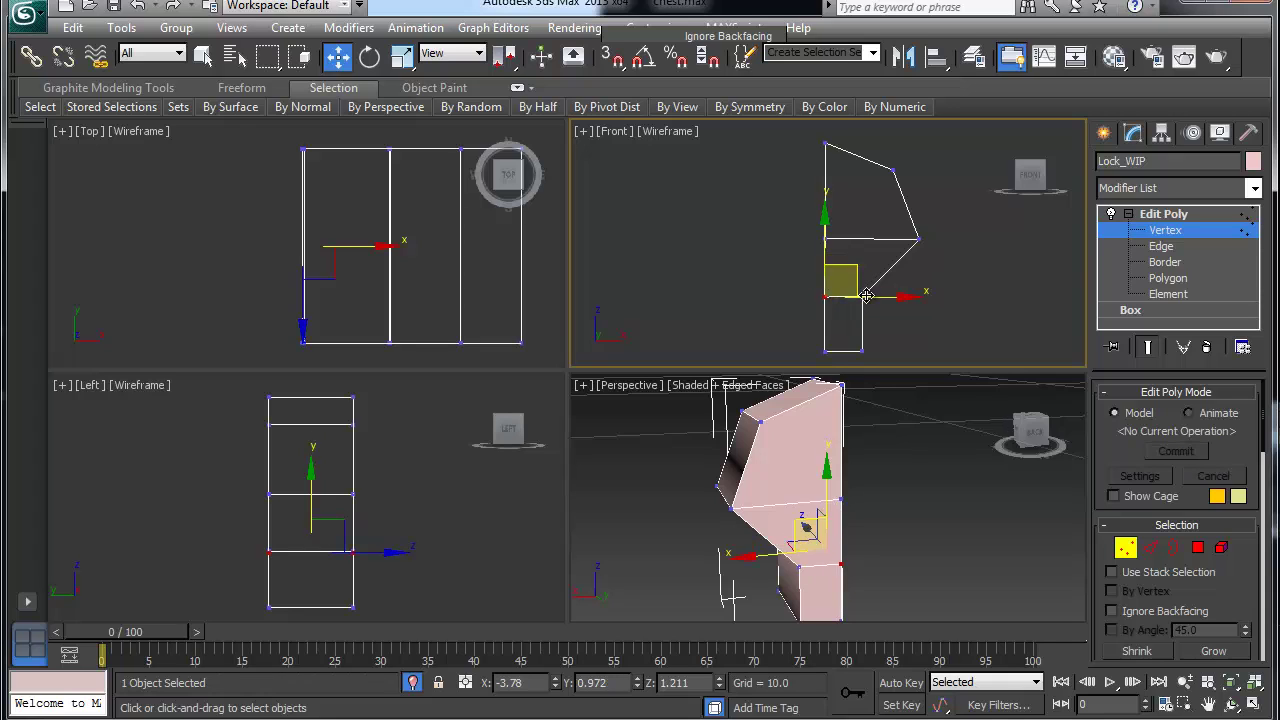
click(944, 262)
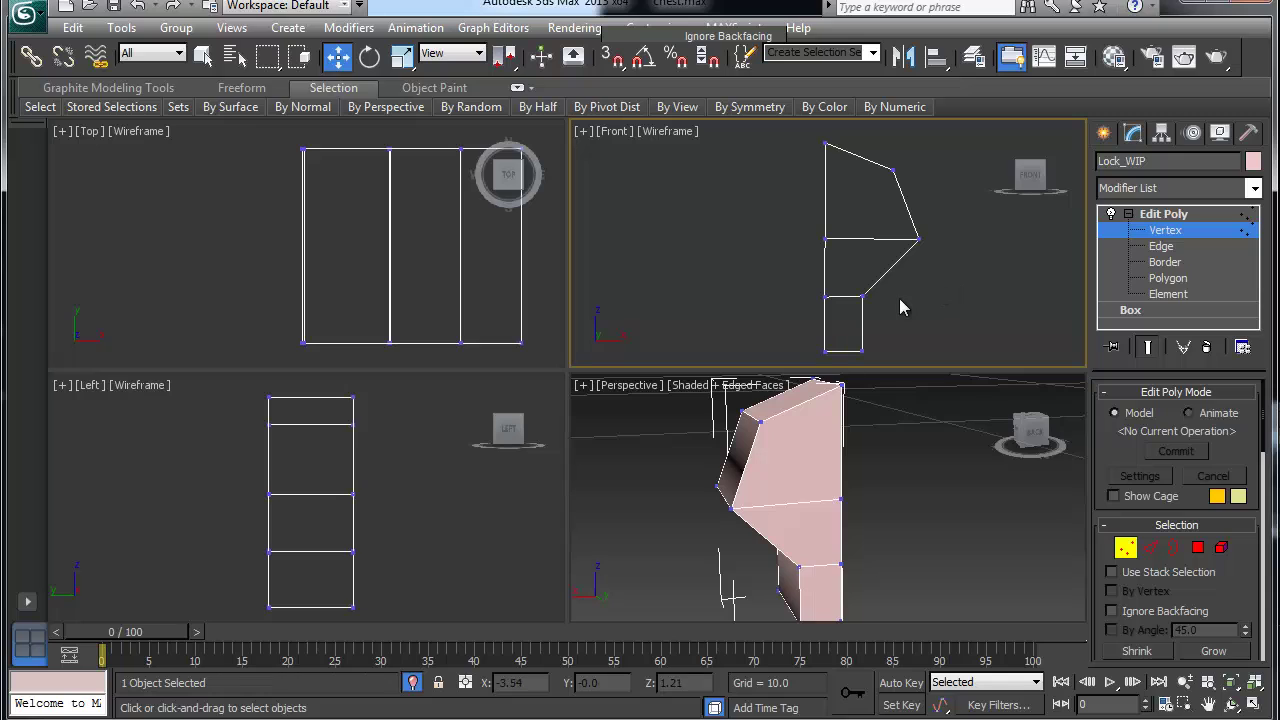
drag(847, 280, 916, 344)
click(975, 303)
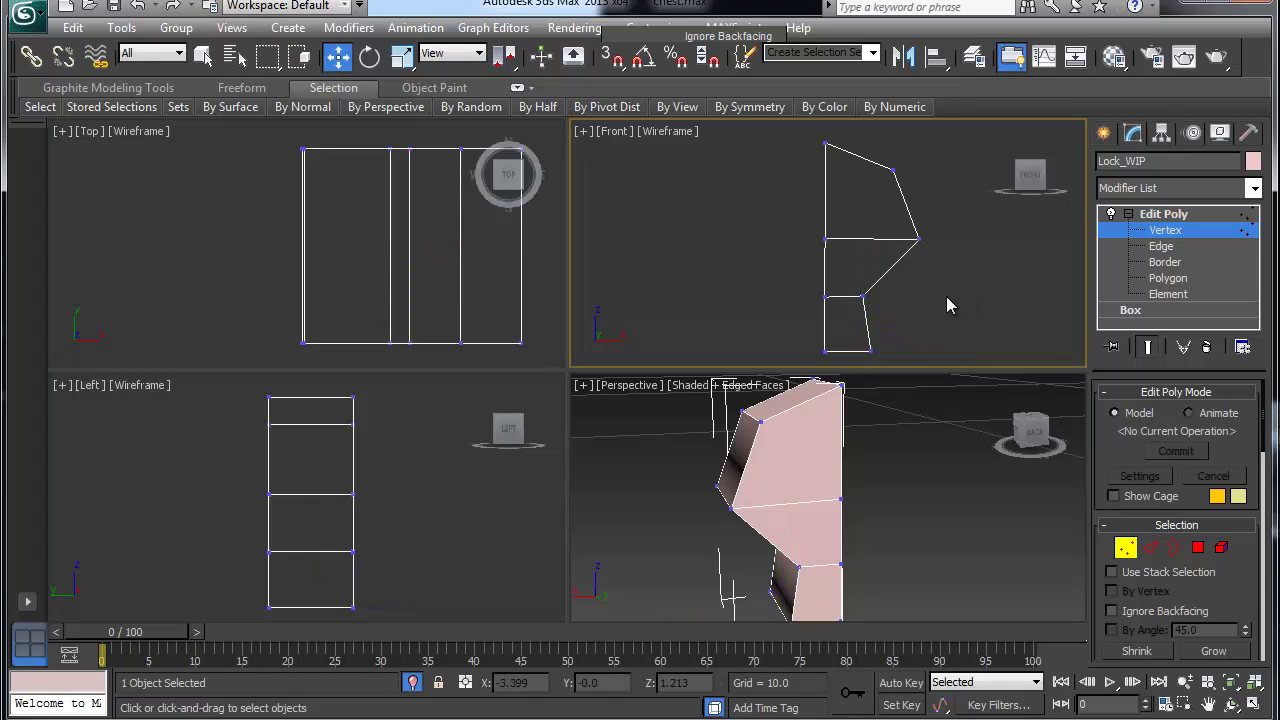
QuickSlice two more near-horizontal cuts across the tapered section between the lock's widest point and its neck.
right_click(885, 280)
click(877, 232)
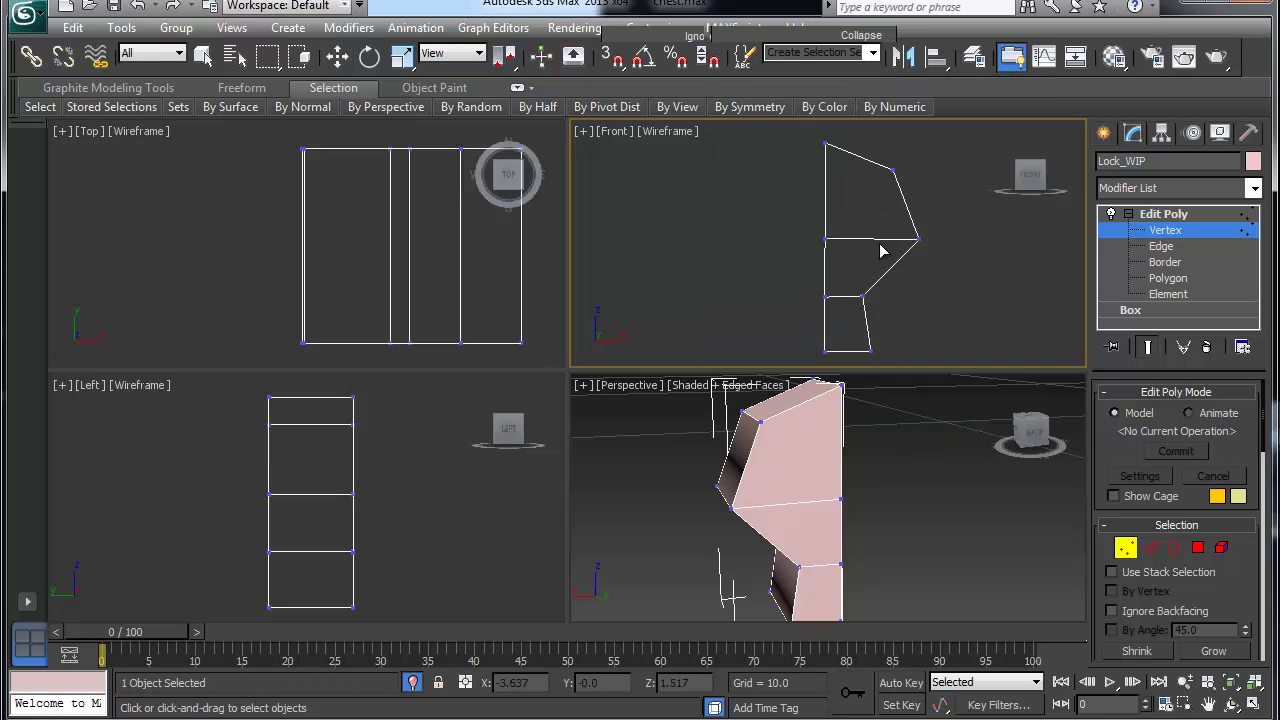
click(840, 255)
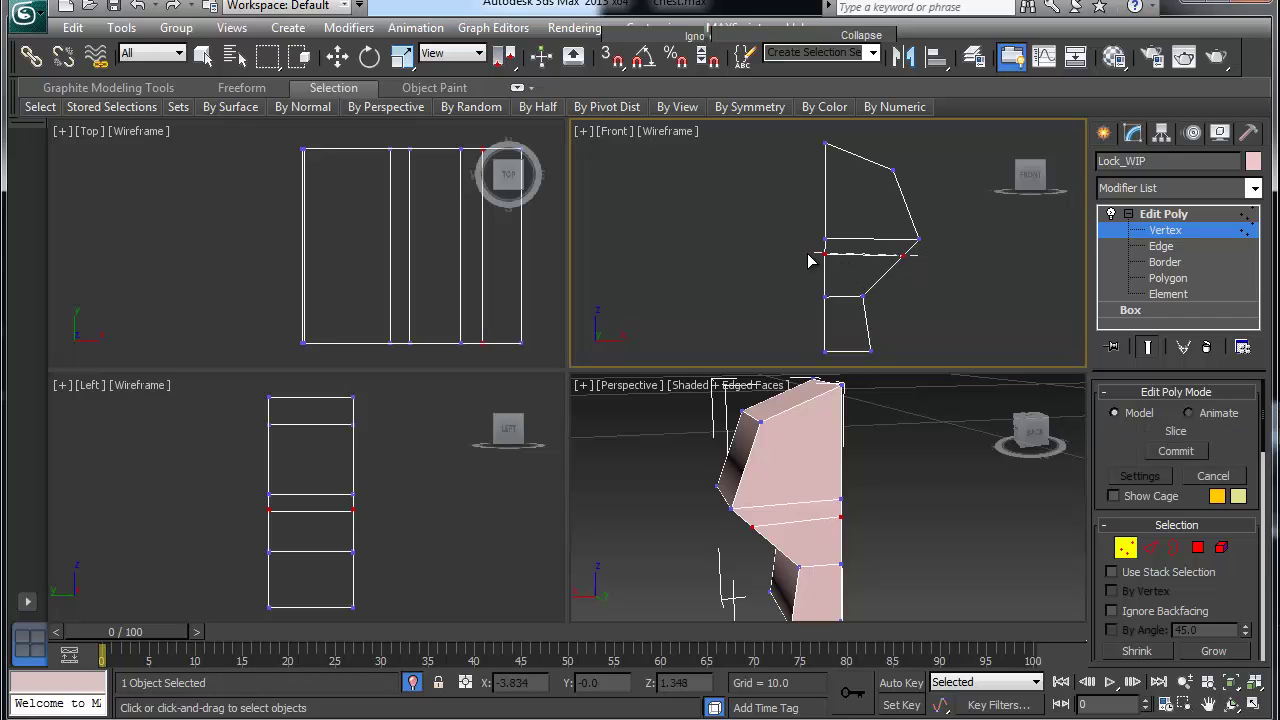
click(884, 278)
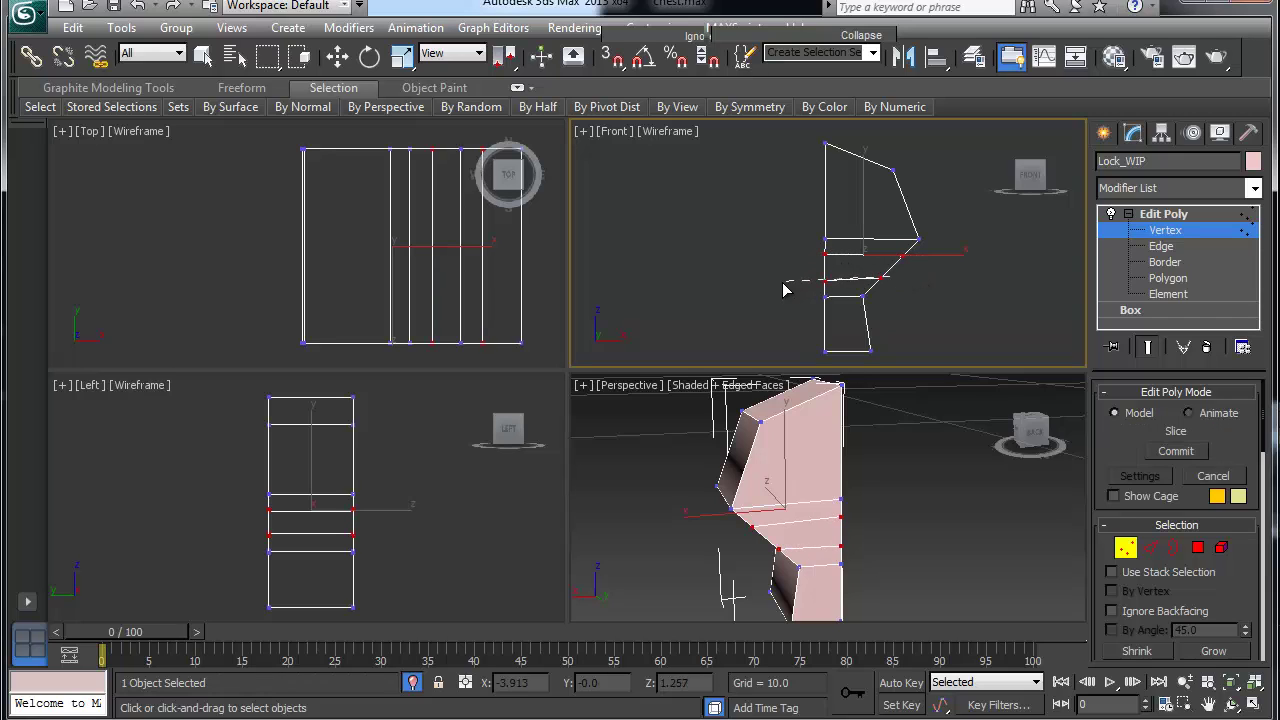
click(784, 282)
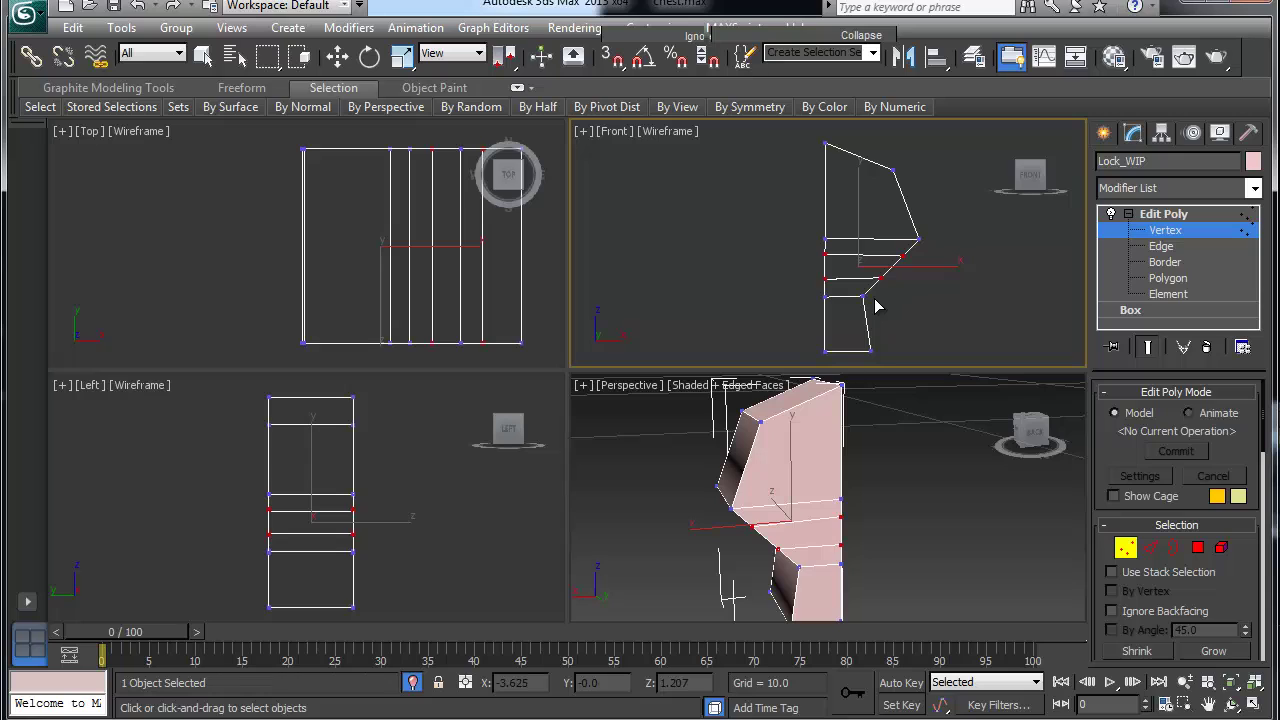
key(w)
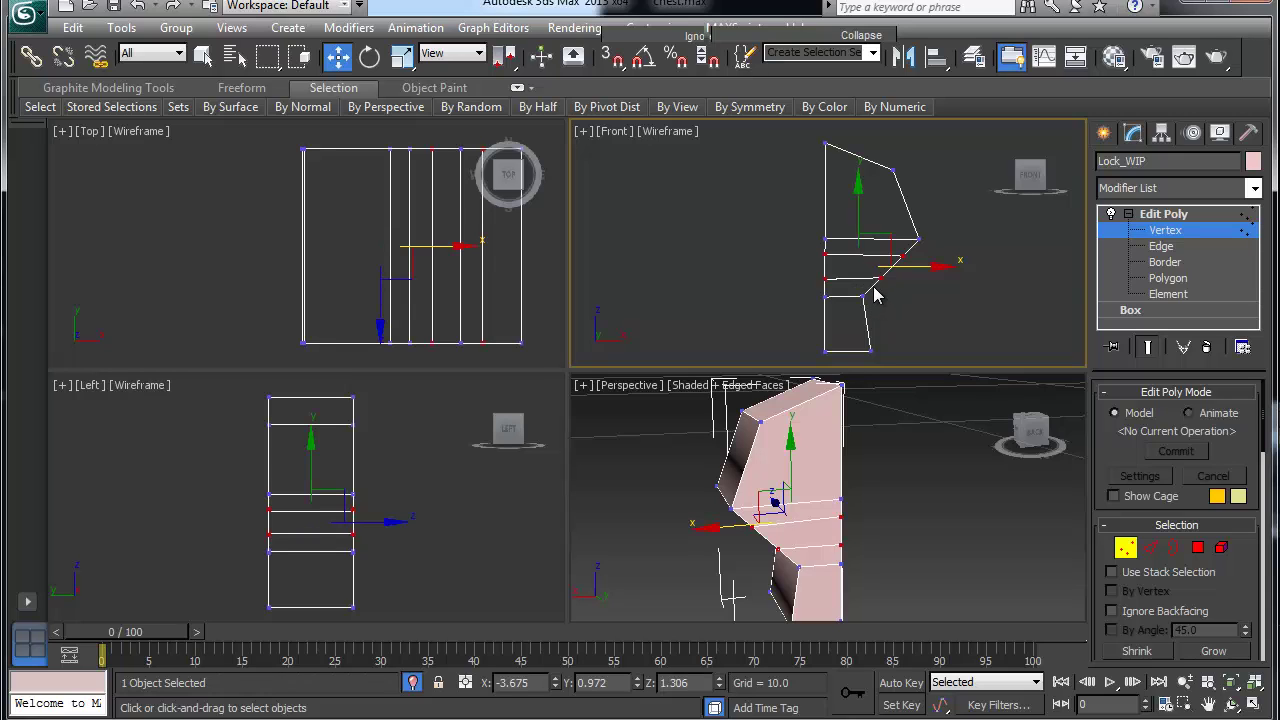
Move the outer vertices of the two new cuts, the upper ones out below the widest point and the lower ones in beside the neck.
drag(882, 259, 950, 257)
click(932, 262)
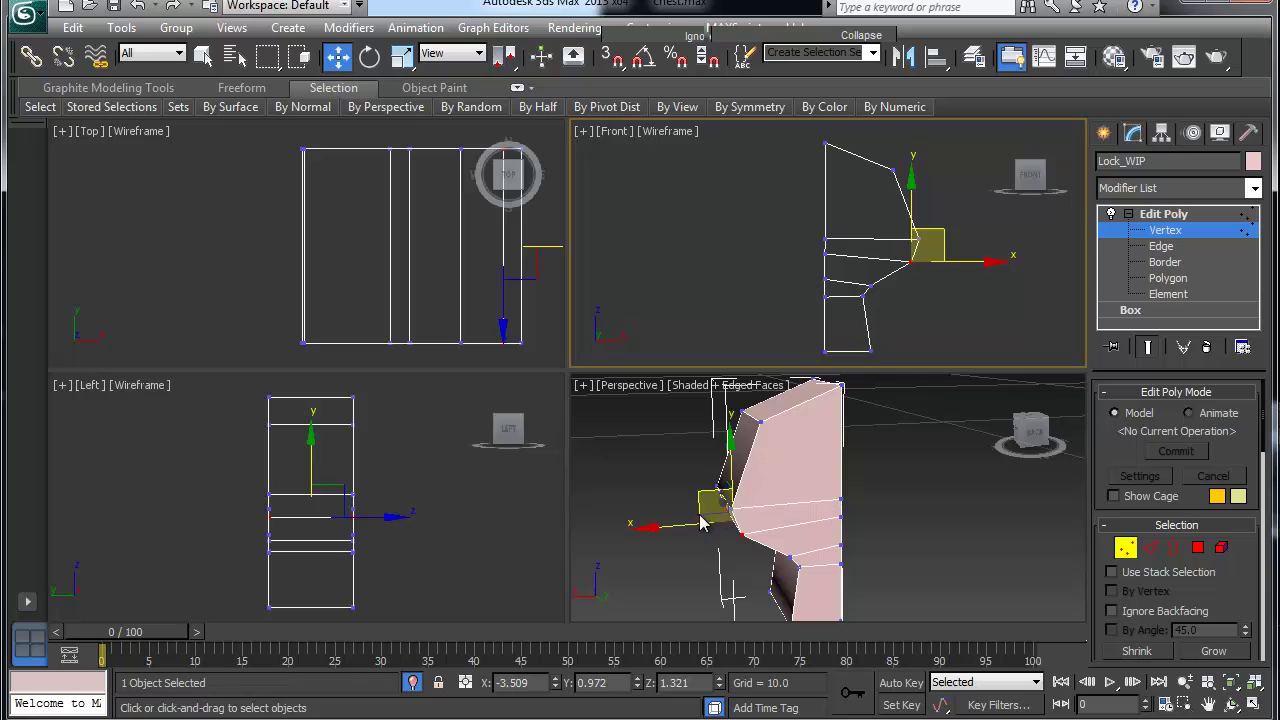
Extrude the sloped side polygon between the two new cuts outward and down from the half lock.
right_click(740, 563)
alt+middle_drag(740, 563, 690, 560)
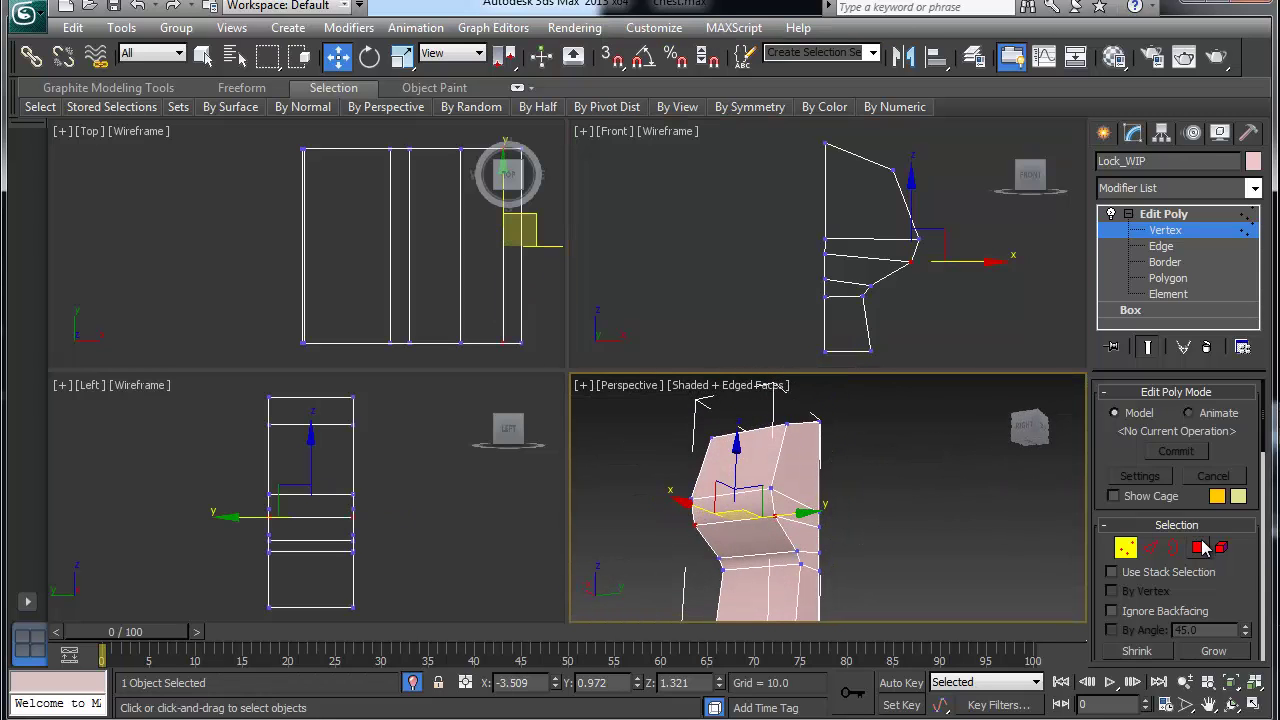
click(1198, 547)
click(764, 522)
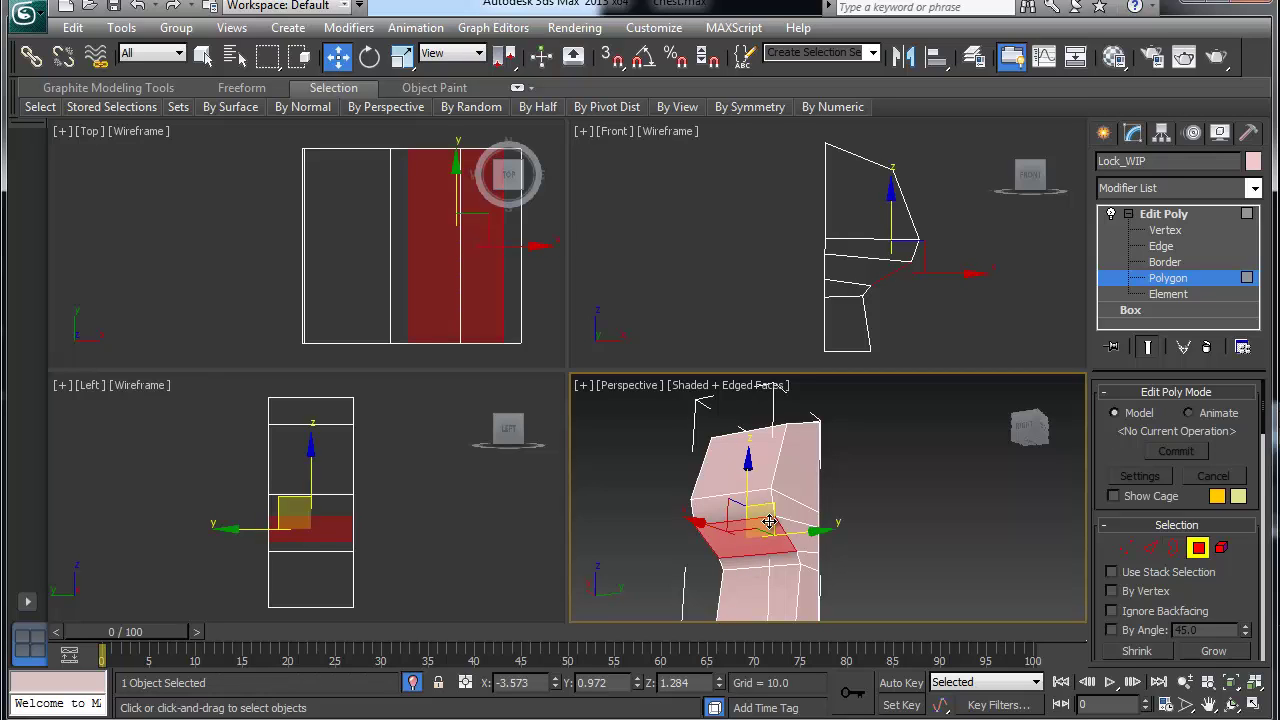
right_click(750, 537)
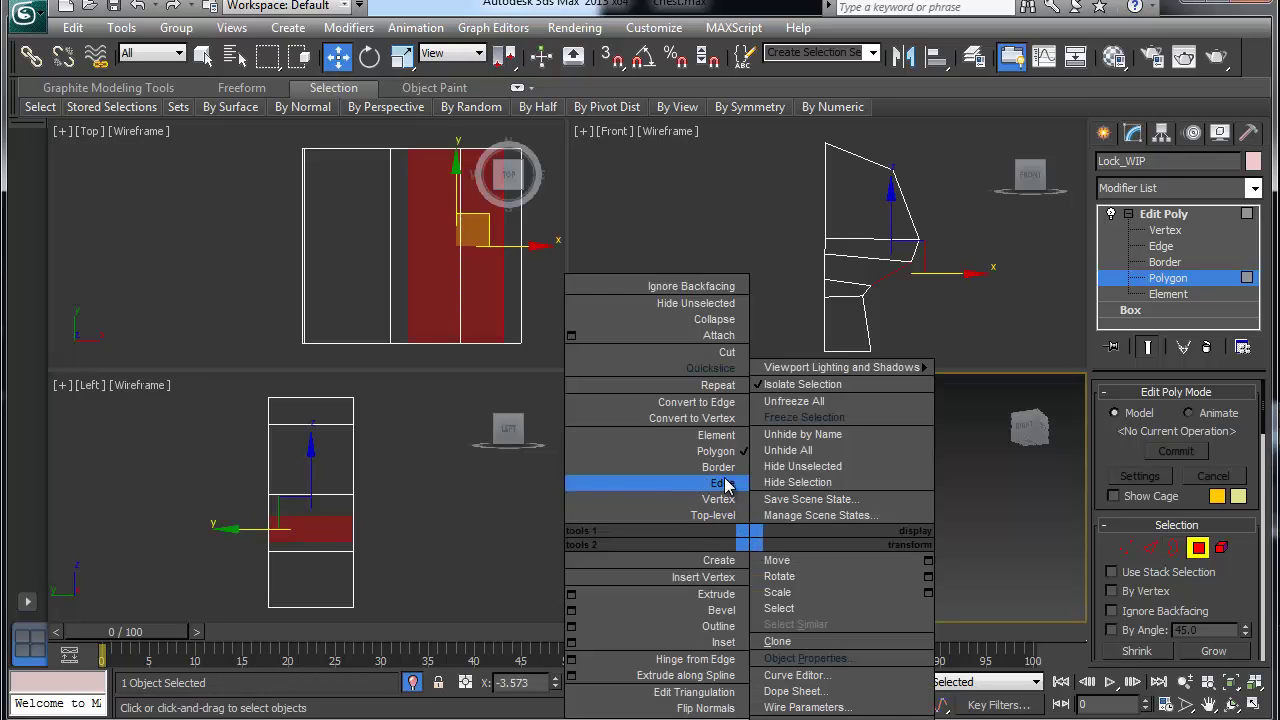
click(715, 594)
drag(752, 528, 751, 529)
Move the extruded end polygon back toward the lock's body to leave a short tab.
key(w)
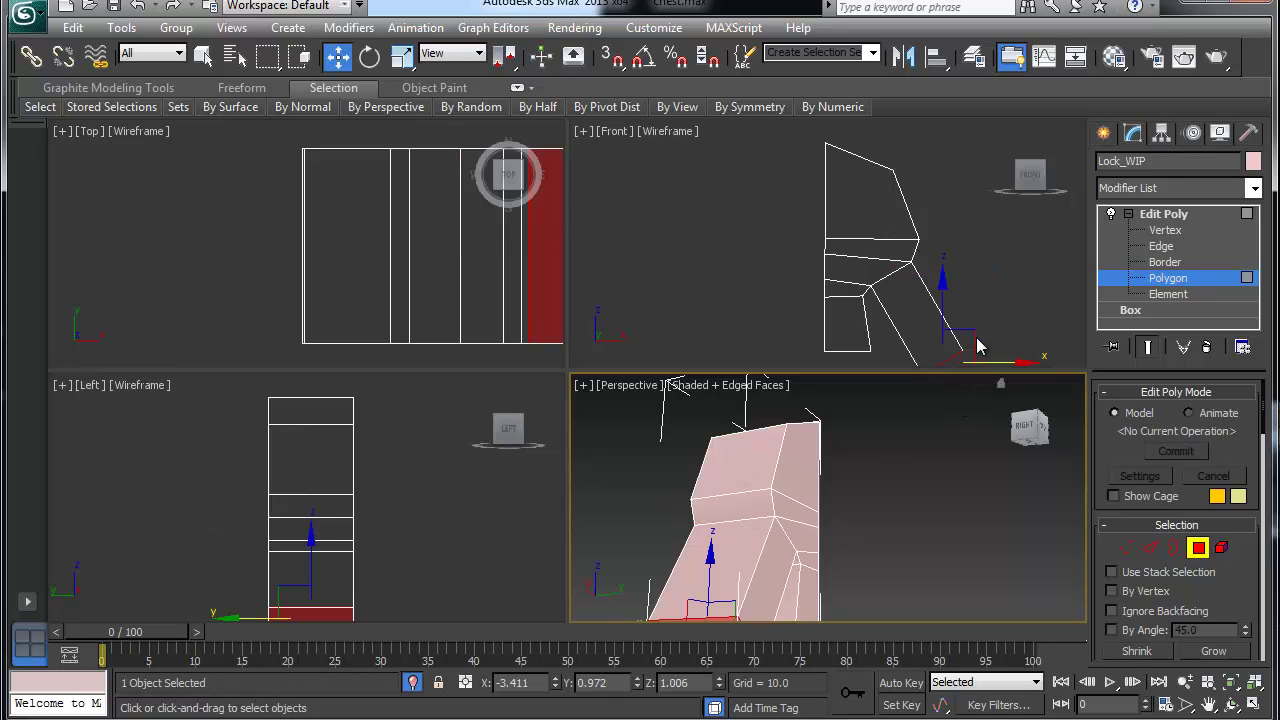
click(975, 345)
drag(975, 340, 940, 270)
Move the tab's outer corner vertices slightly inward and up so its outer edge lies almost below the lock's side.
key(1)
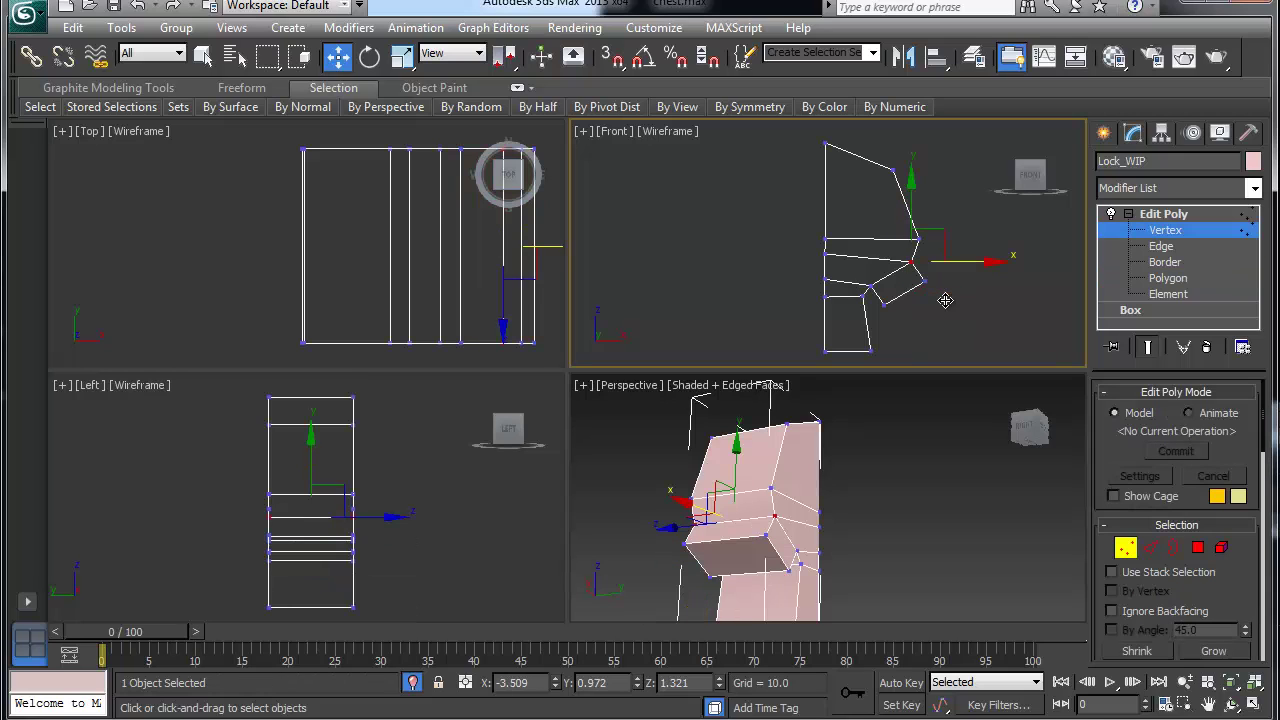
click(925, 281)
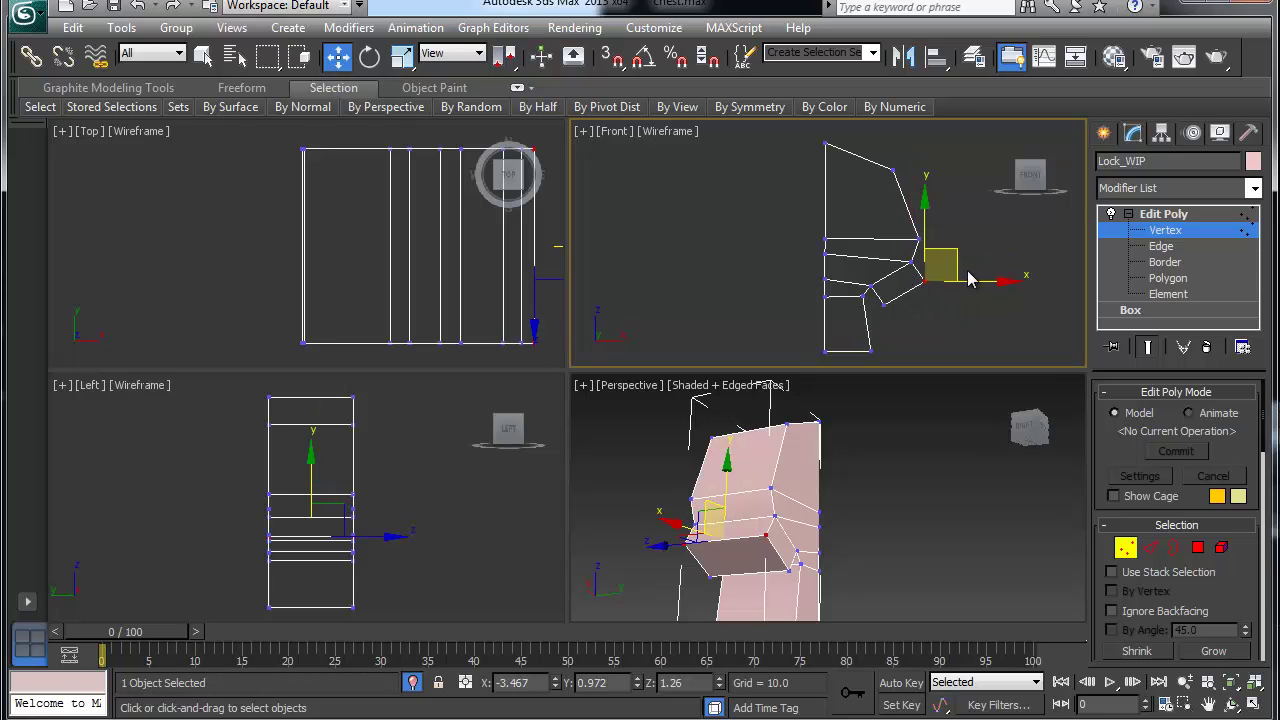
drag(947, 261, 946, 260)
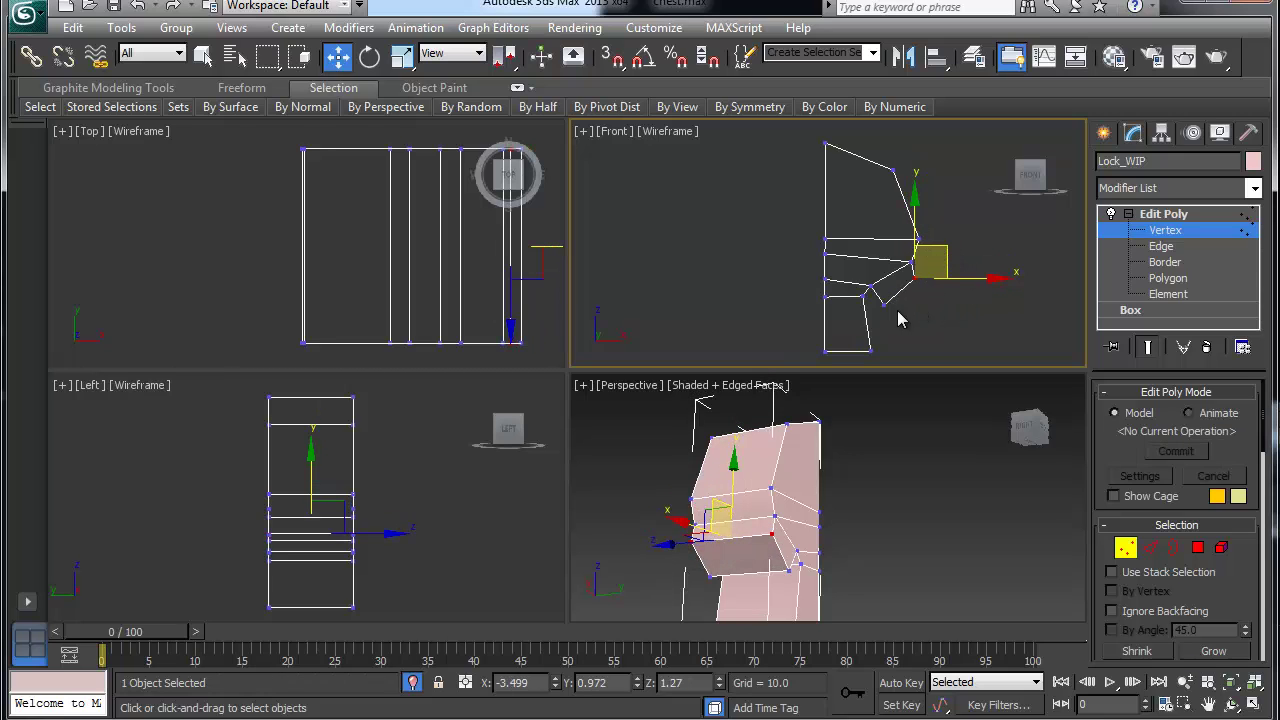
click(953, 324)
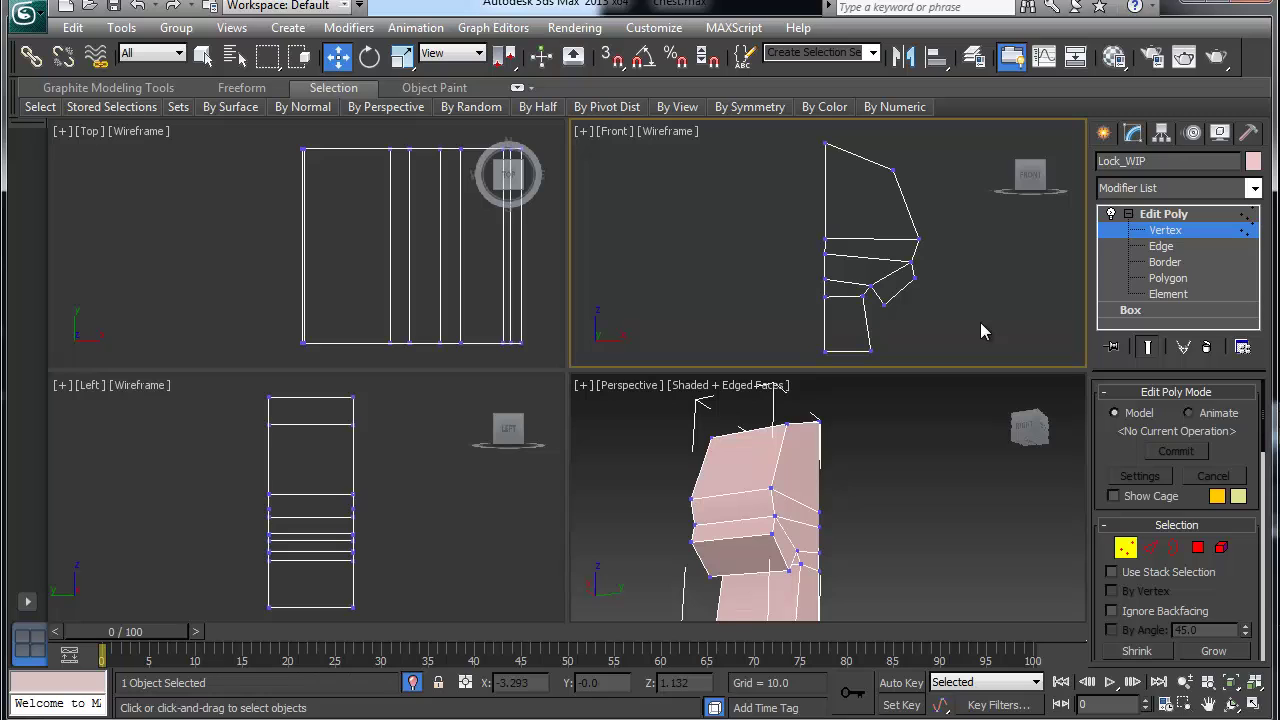
Finish vertex editing and apply a Symmetry modifier to mirror the half lock across X.
click(1170, 236)
click(1254, 188)
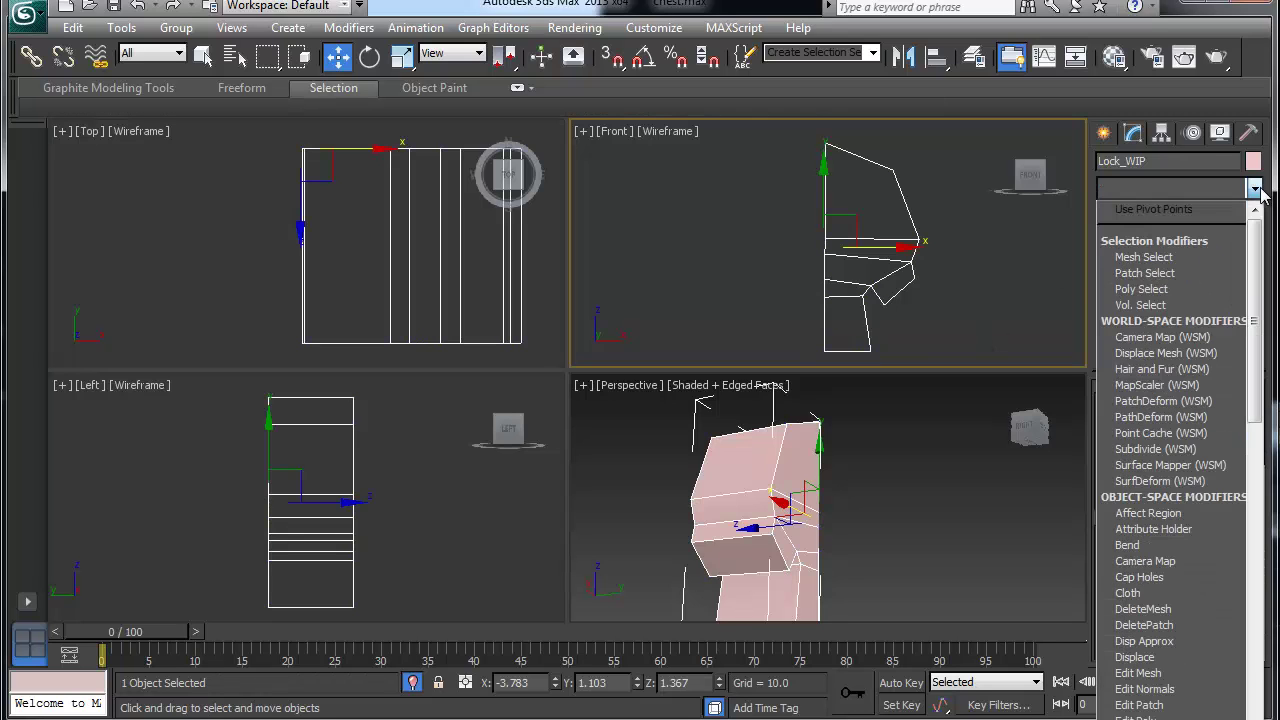
drag(1256, 310, 1256, 684)
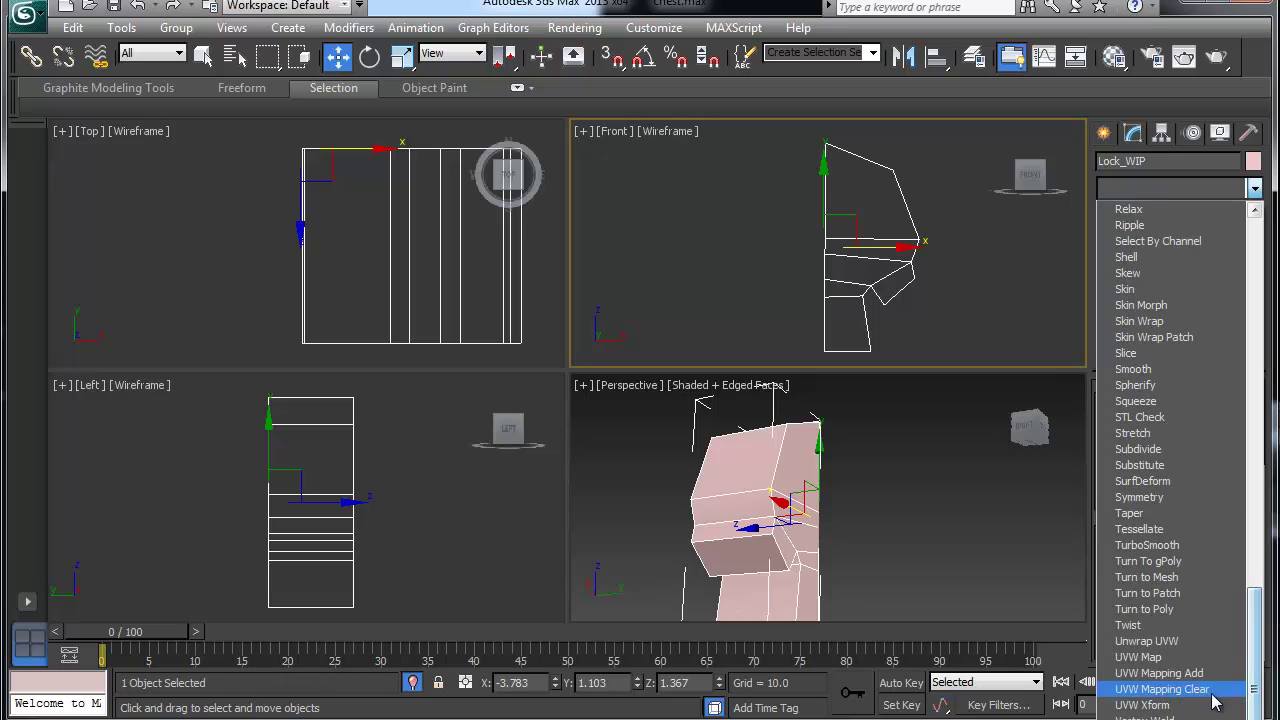
click(1182, 499)
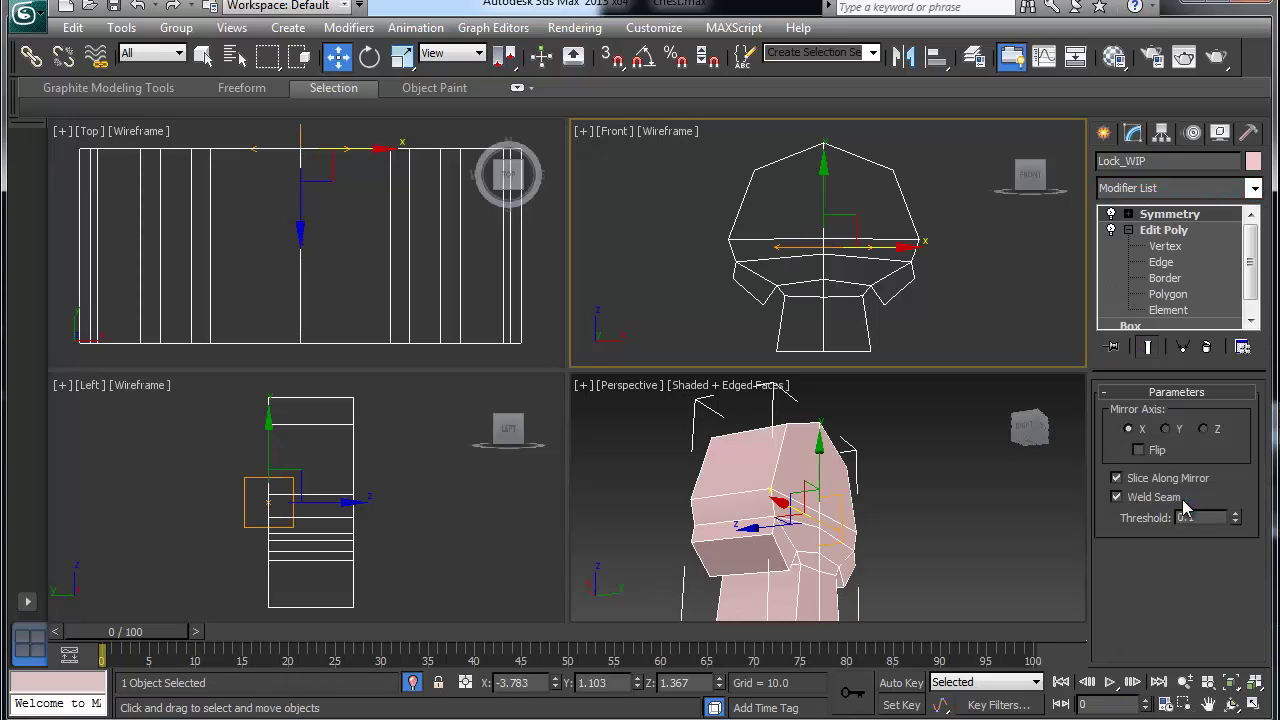
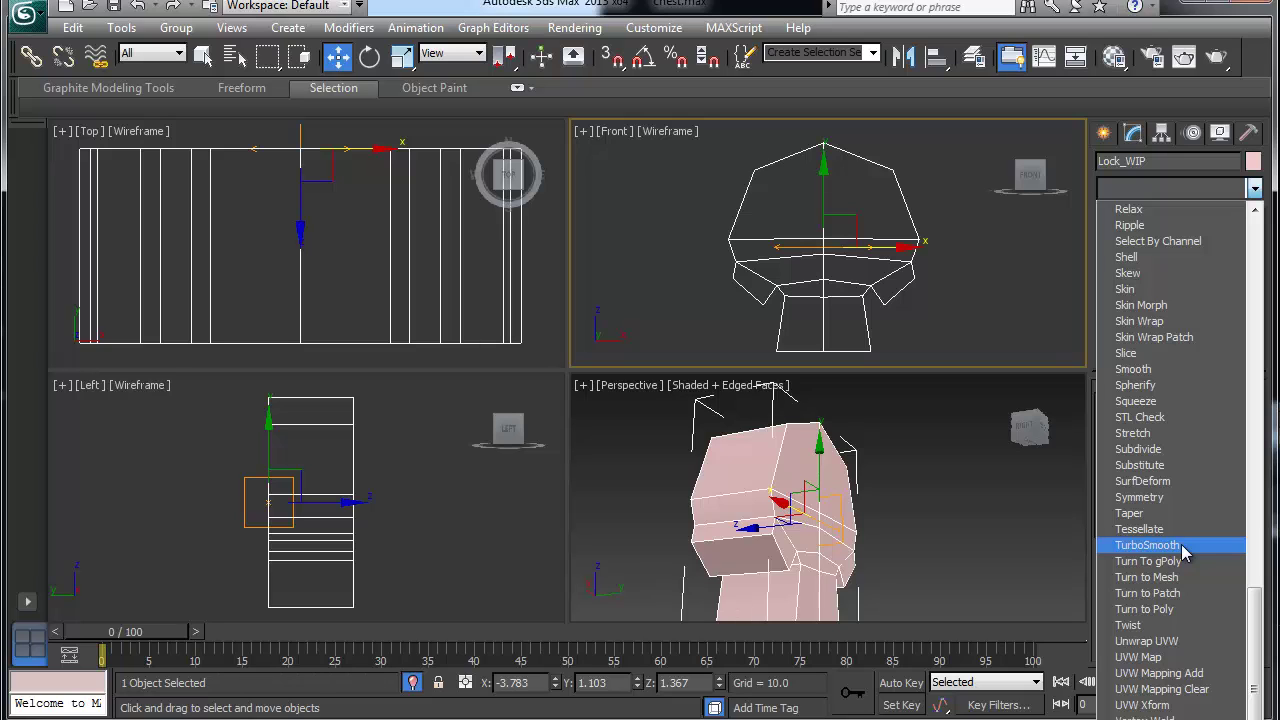
Add a new Edit Poly modifier above Symmetry on the lock.
scroll(1148, 410, up, 8)
scroll(1148, 410, up, 3)
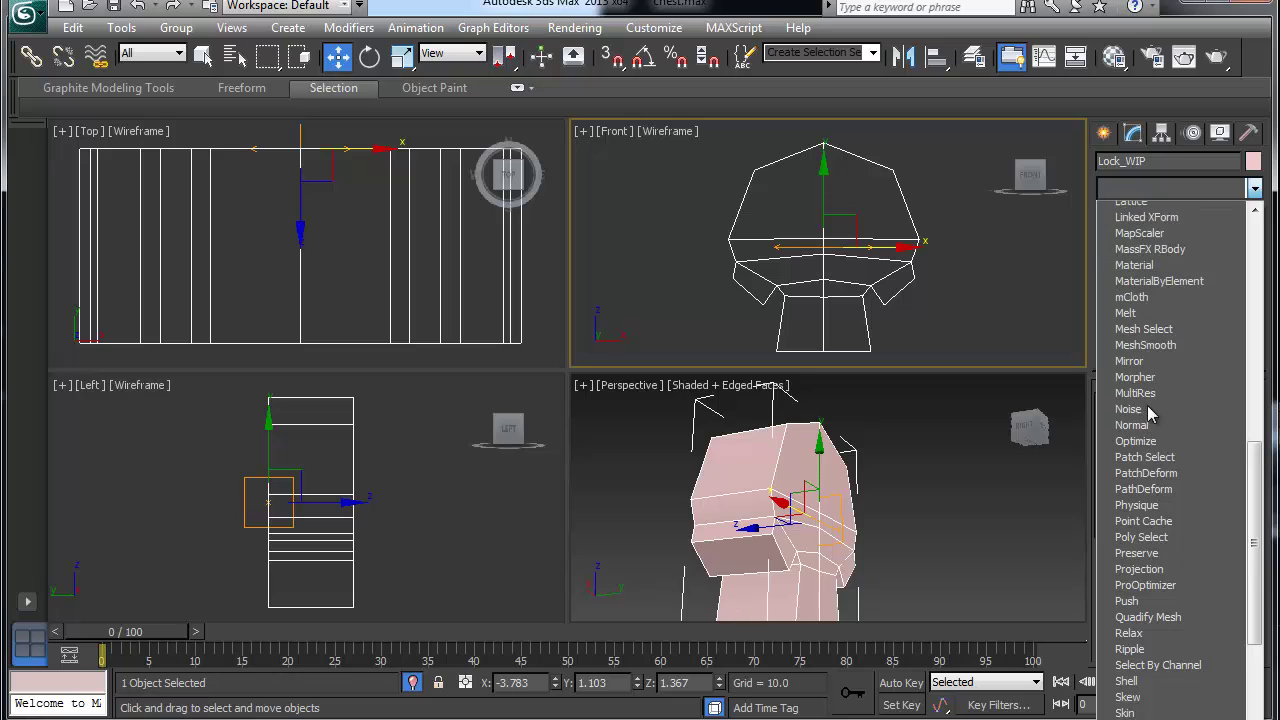
scroll(1157, 372, up, 3)
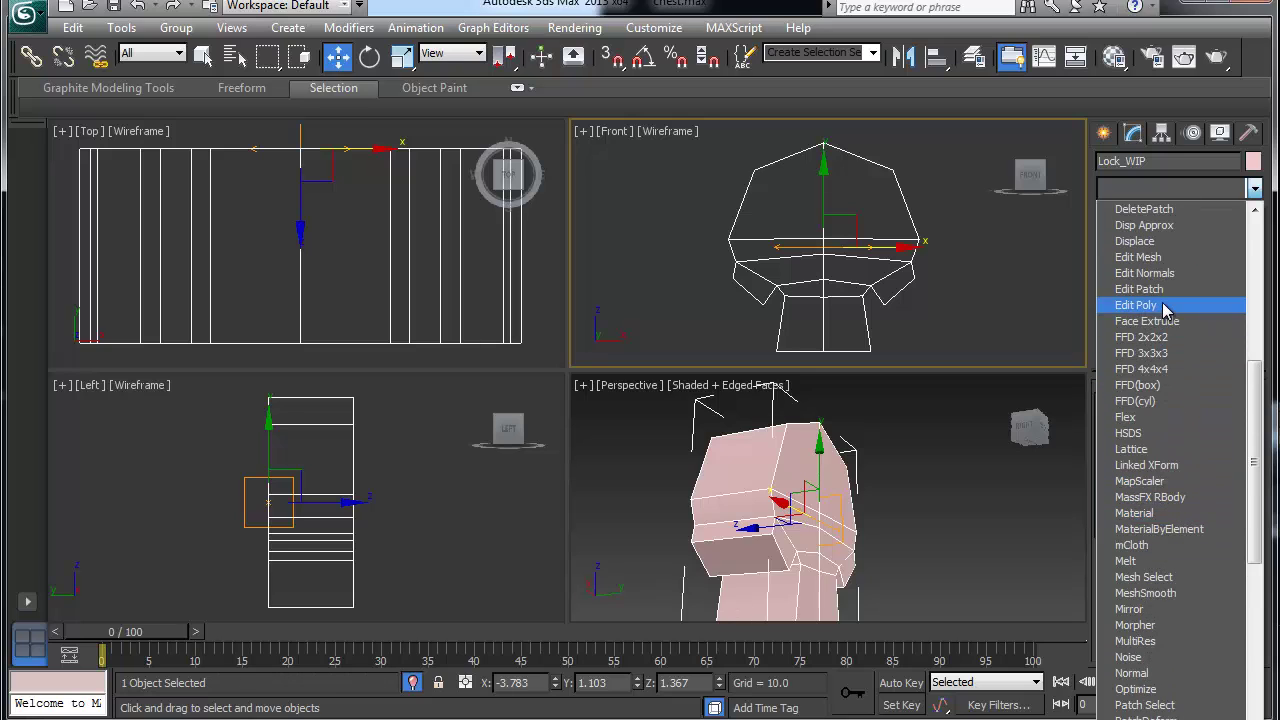
click(1162, 305)
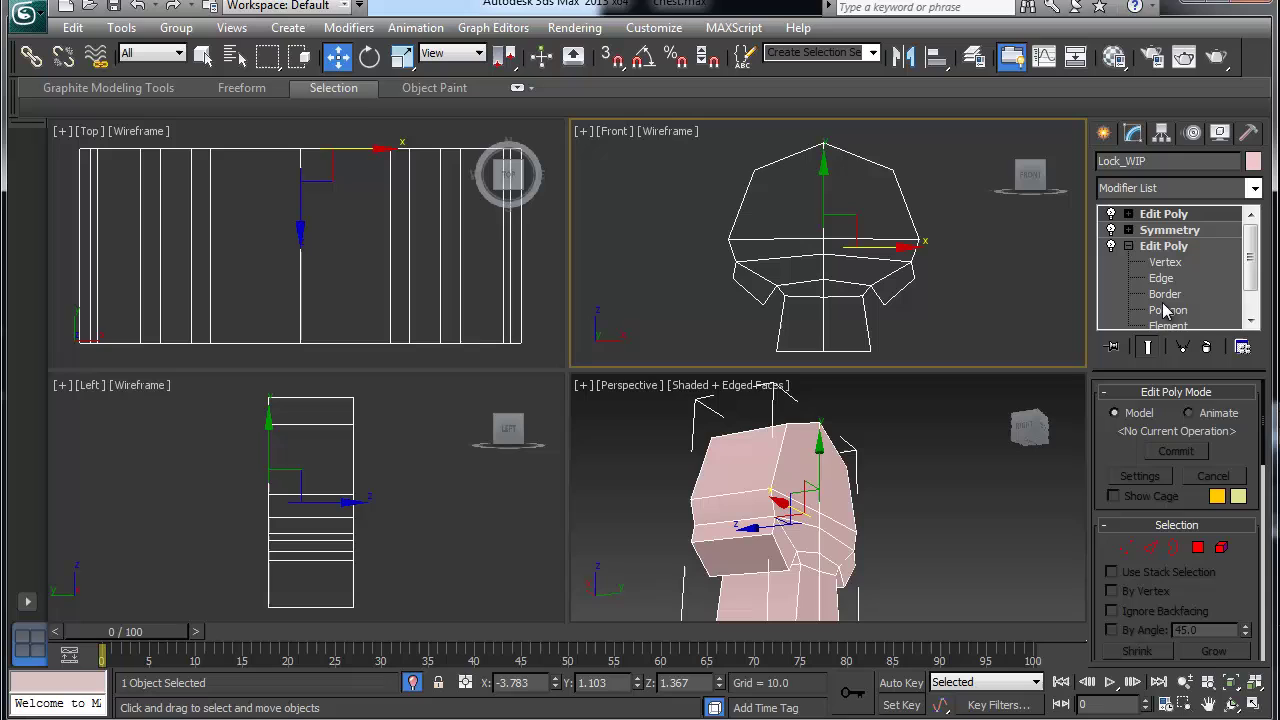
QuickSlice the lock's upper section with a horizontal cut midway between the shoulder vertices and the widest point.
right_click(713, 206)
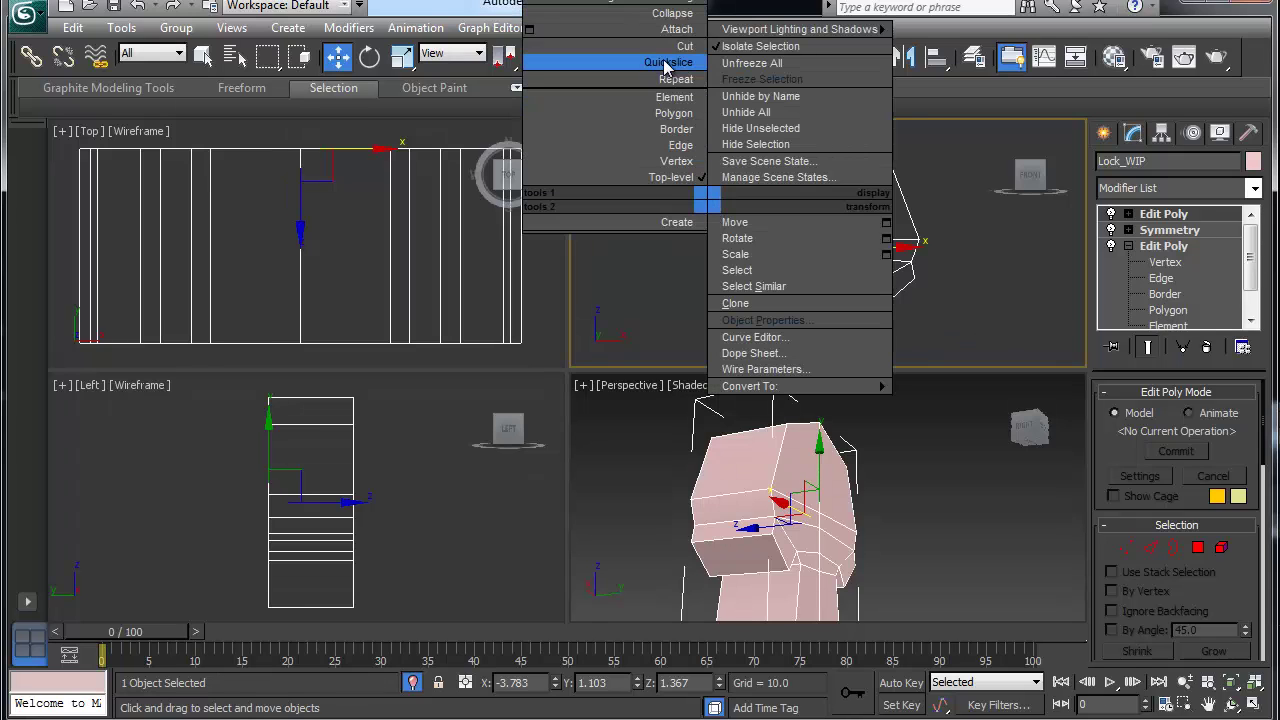
click(666, 62)
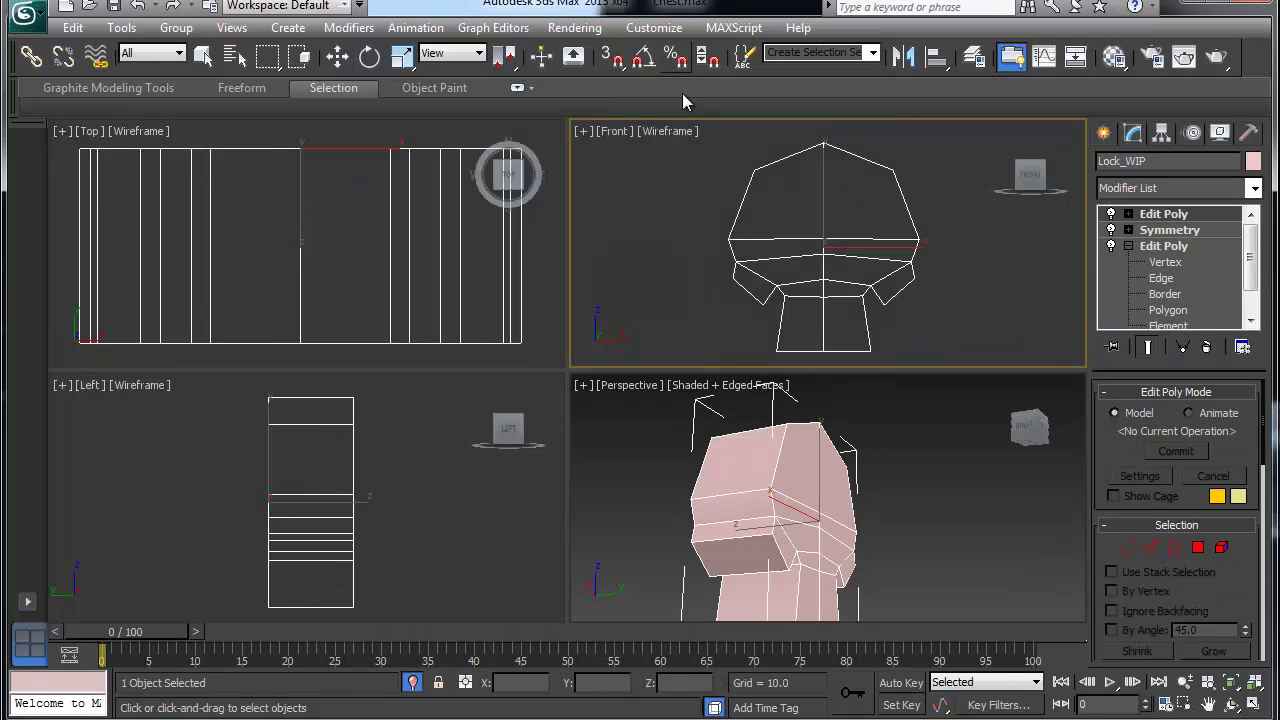
click(718, 199)
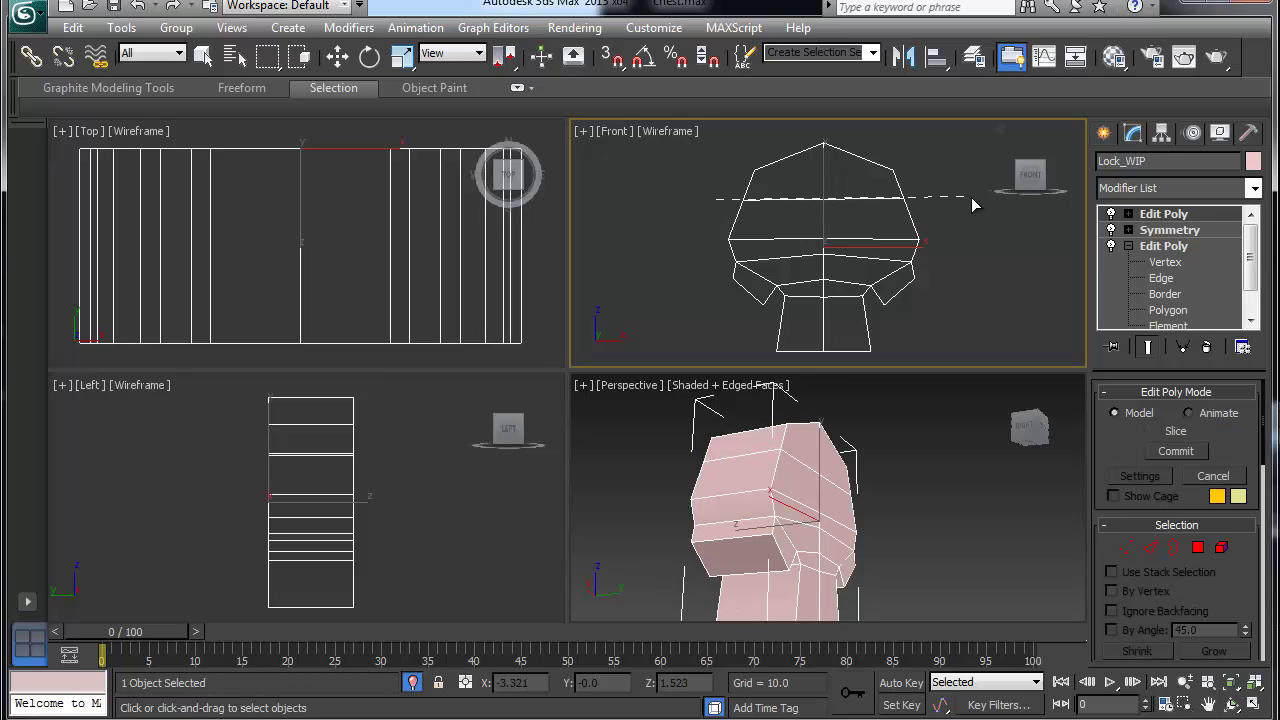
click(955, 199)
right_click(953, 198)
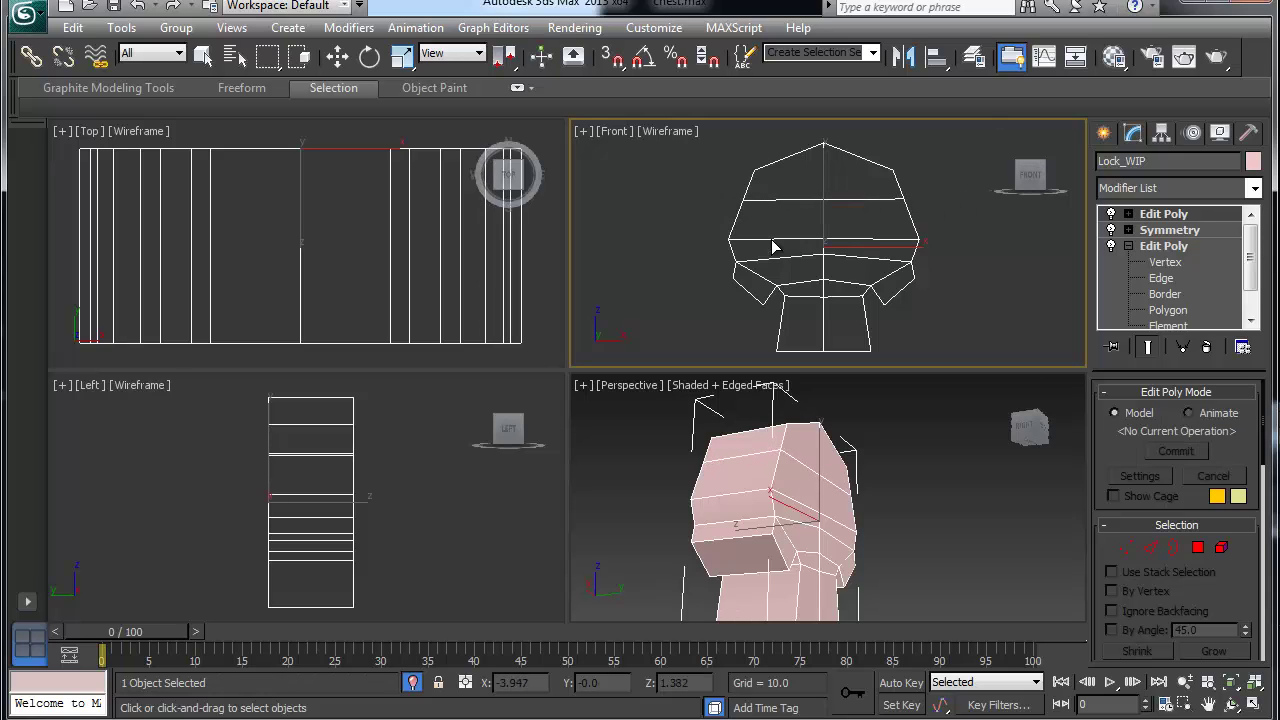
Move the new cut's left and right outer vertices outward to round the lock's sides, keeping the cut level.
click(1128, 214)
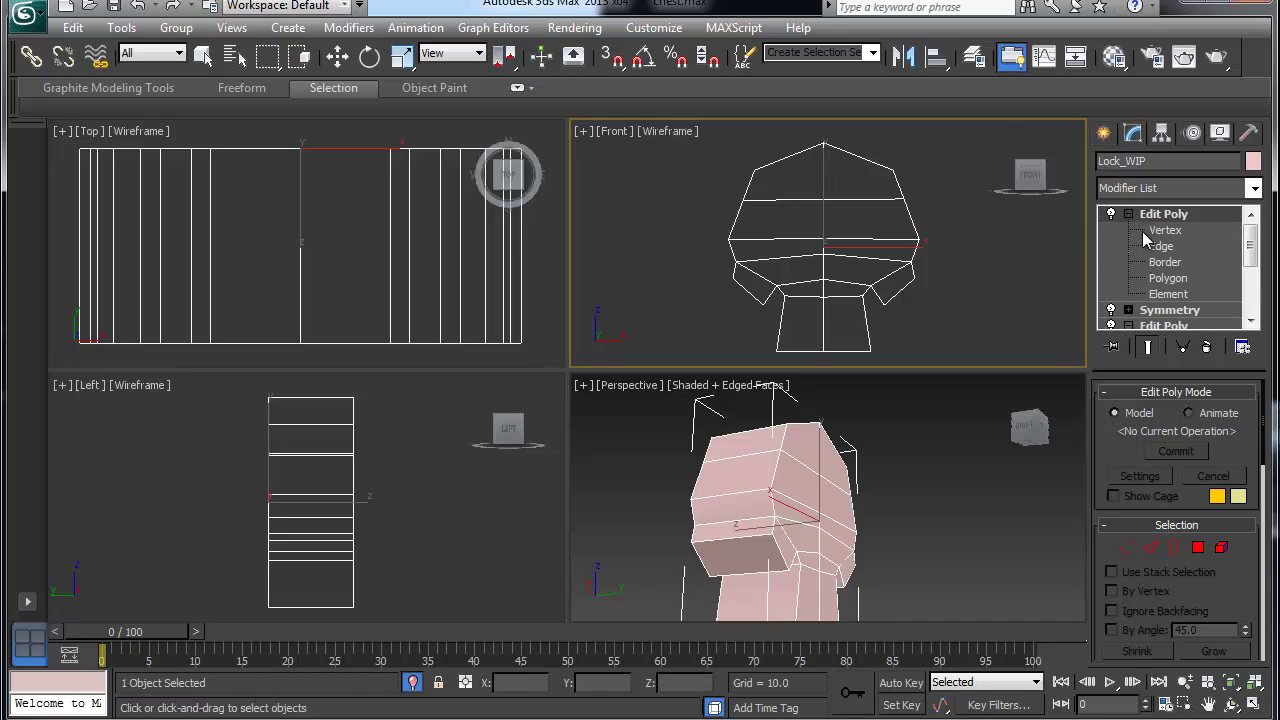
click(1165, 230)
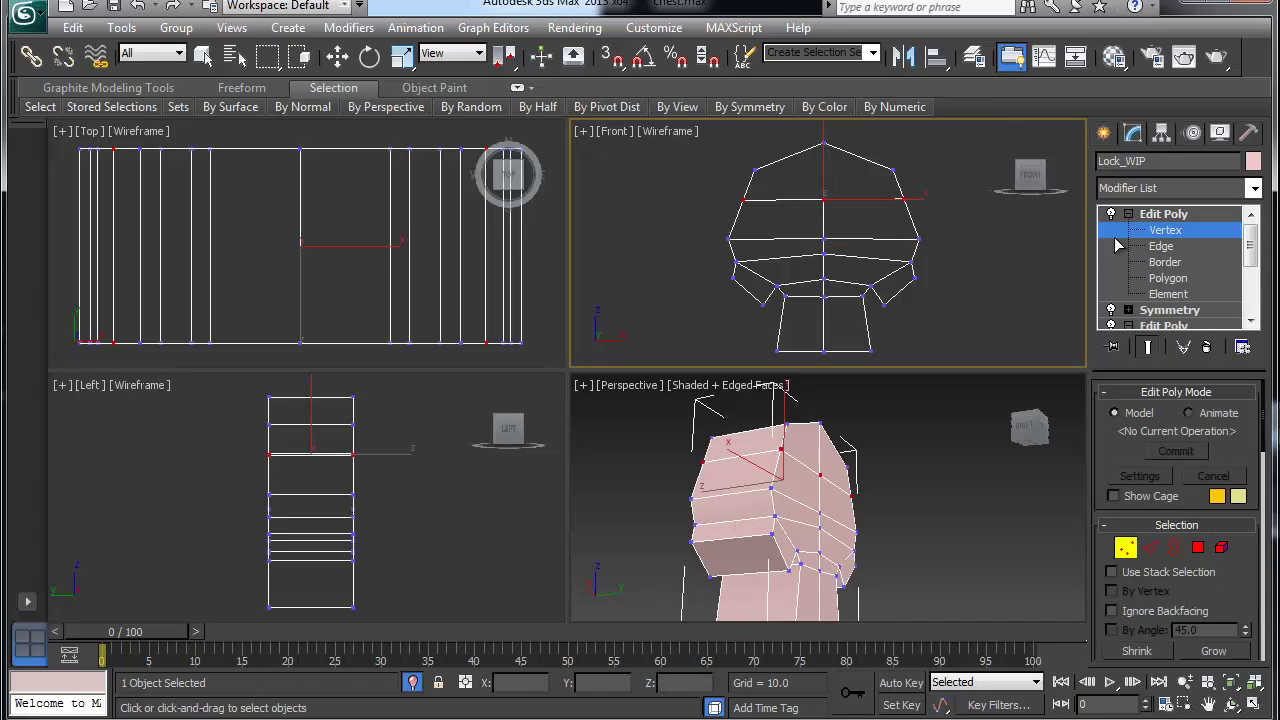
right_click(714, 202)
key(w)
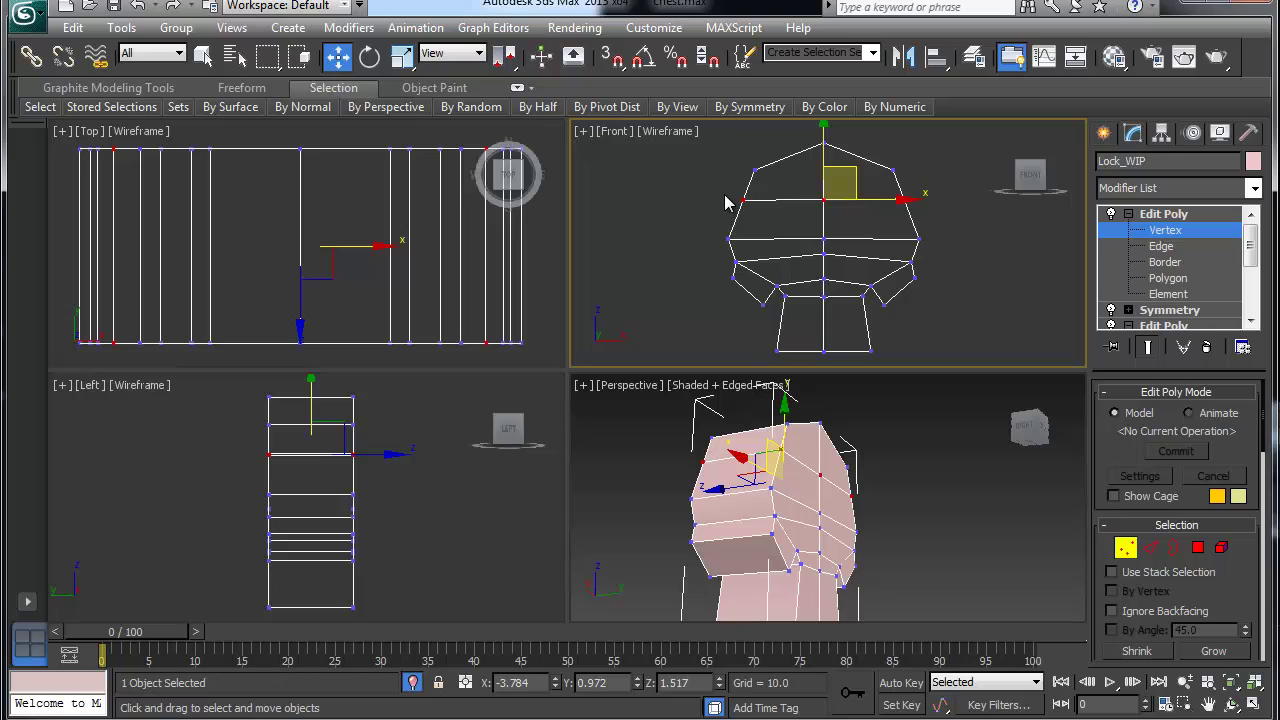
click(757, 206)
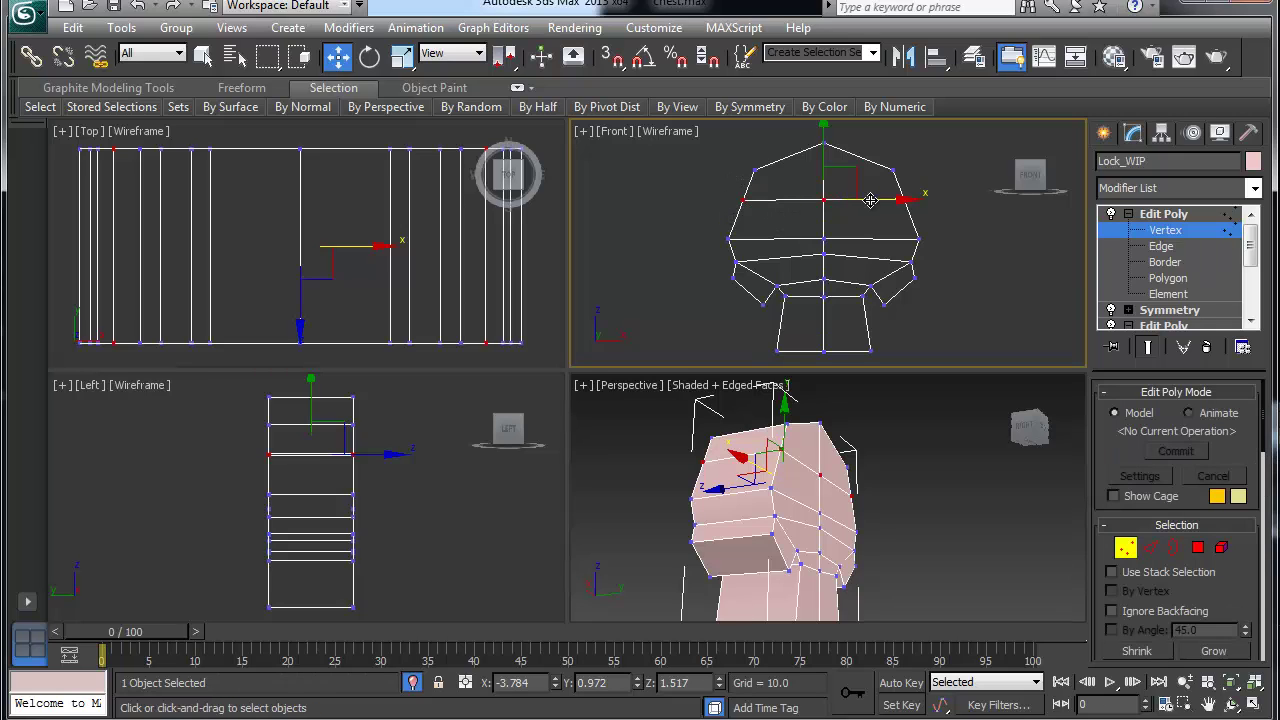
drag(787, 226, 716, 196)
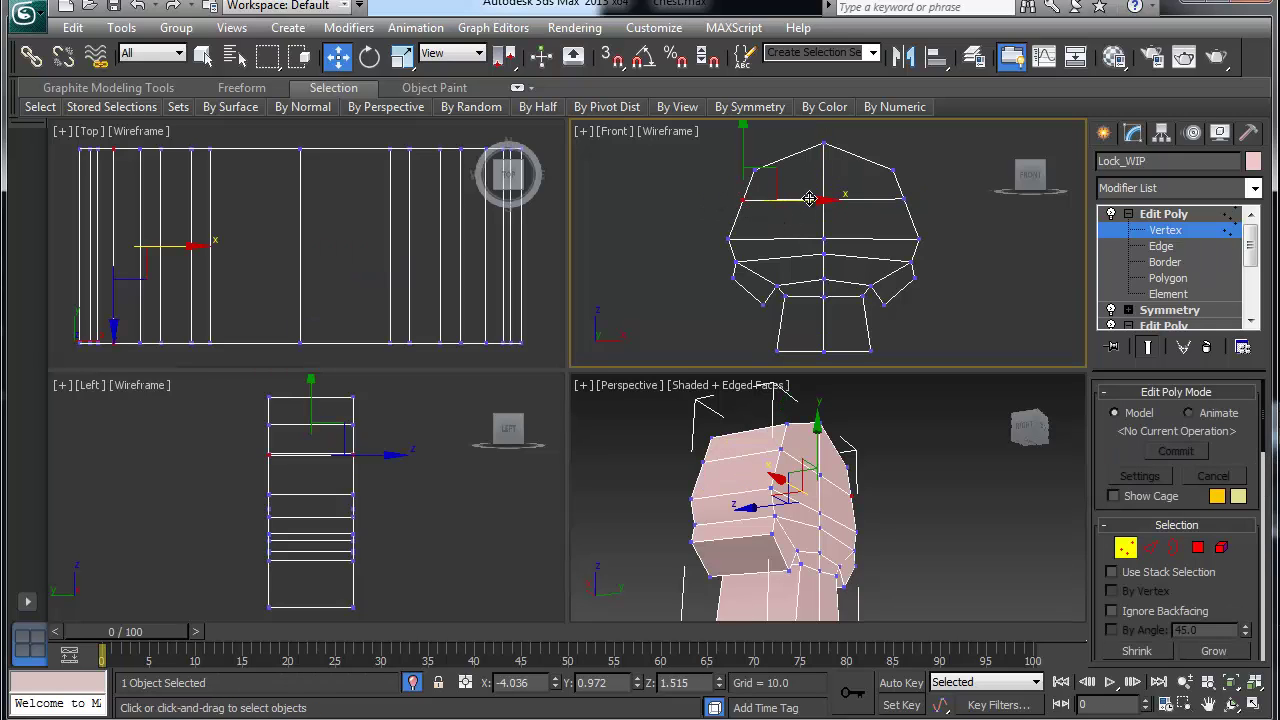
drag(814, 206, 809, 198)
mouse_move(907, 207)
mouse_down()
mouse_move(955, 200)
mouse_move(918, 197)
mouse_up()
key(r)
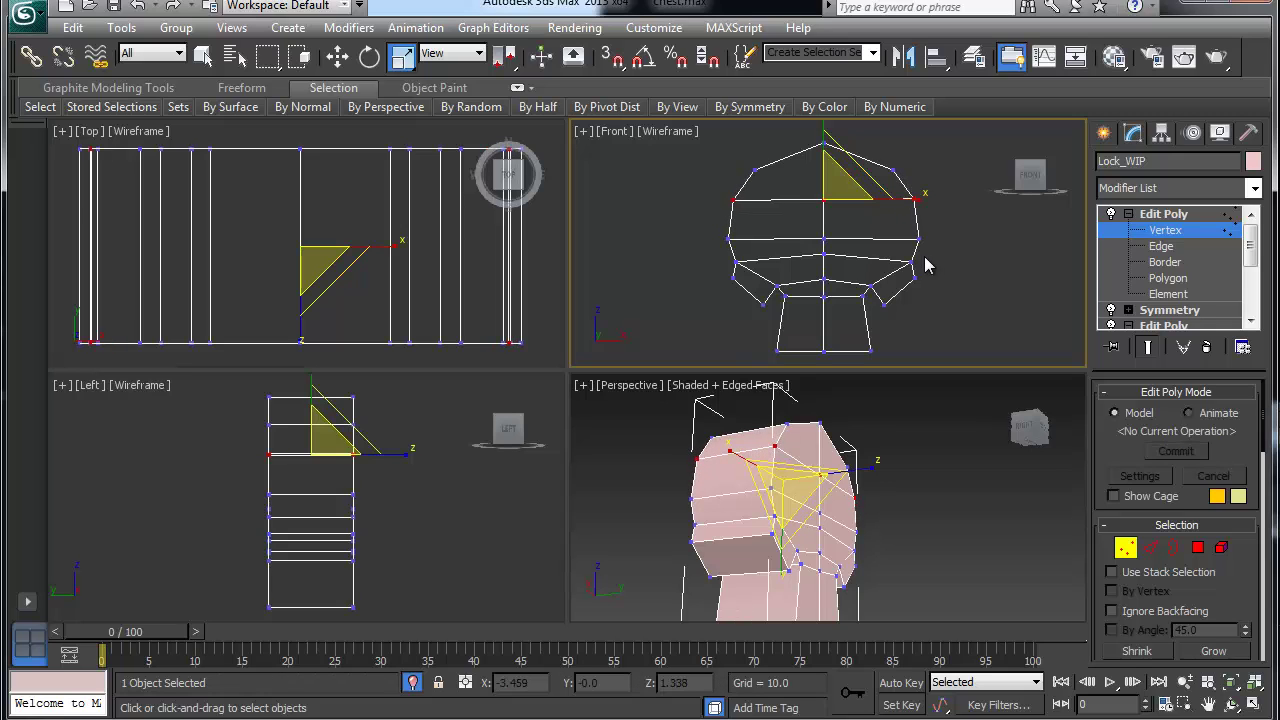
Raise the lock's two upper shoulder vertex pairs slightly and scale them inward to 87% along X to round the top.
drag(738, 165, 922, 192)
key(w)
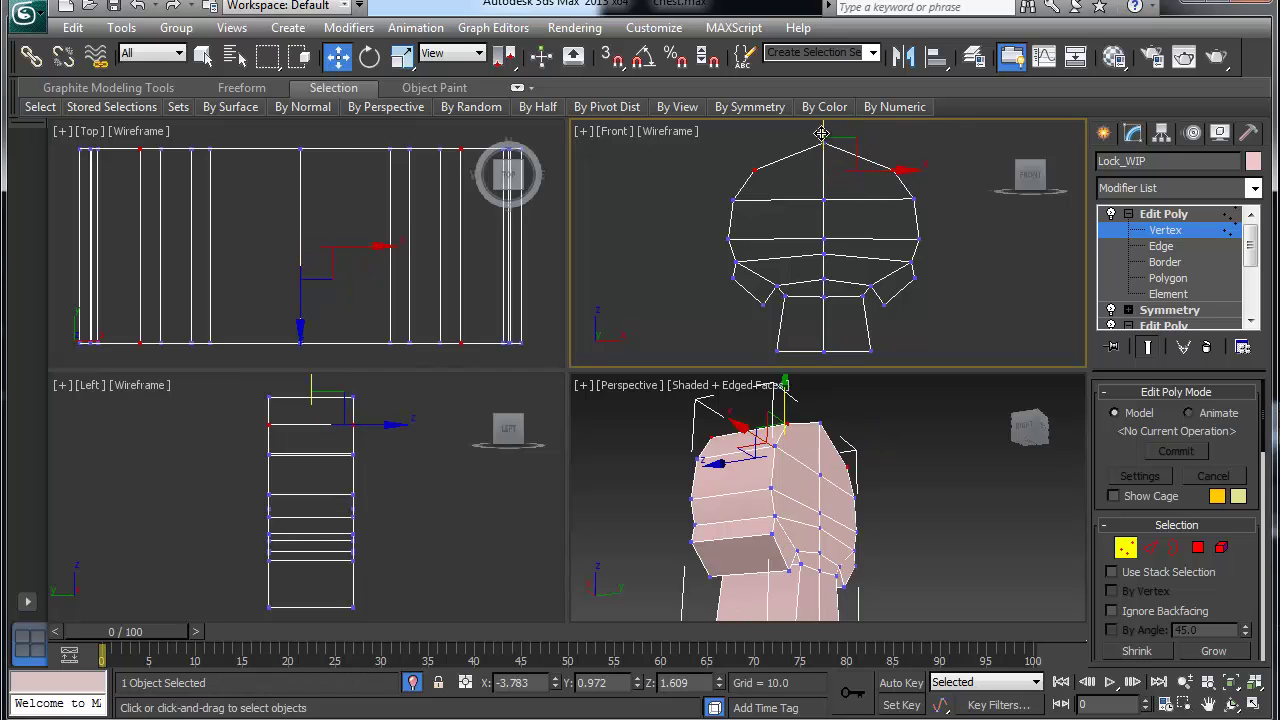
click(821, 133)
key(r)
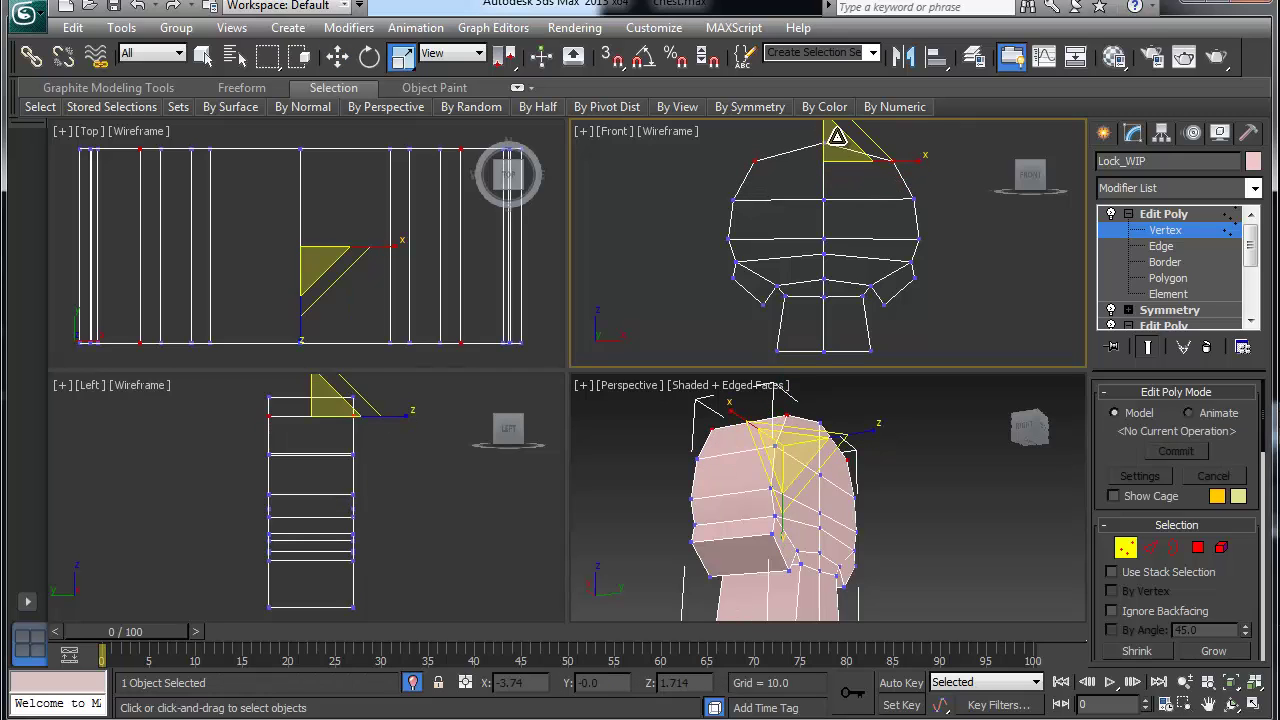
drag(905, 160, 890, 162)
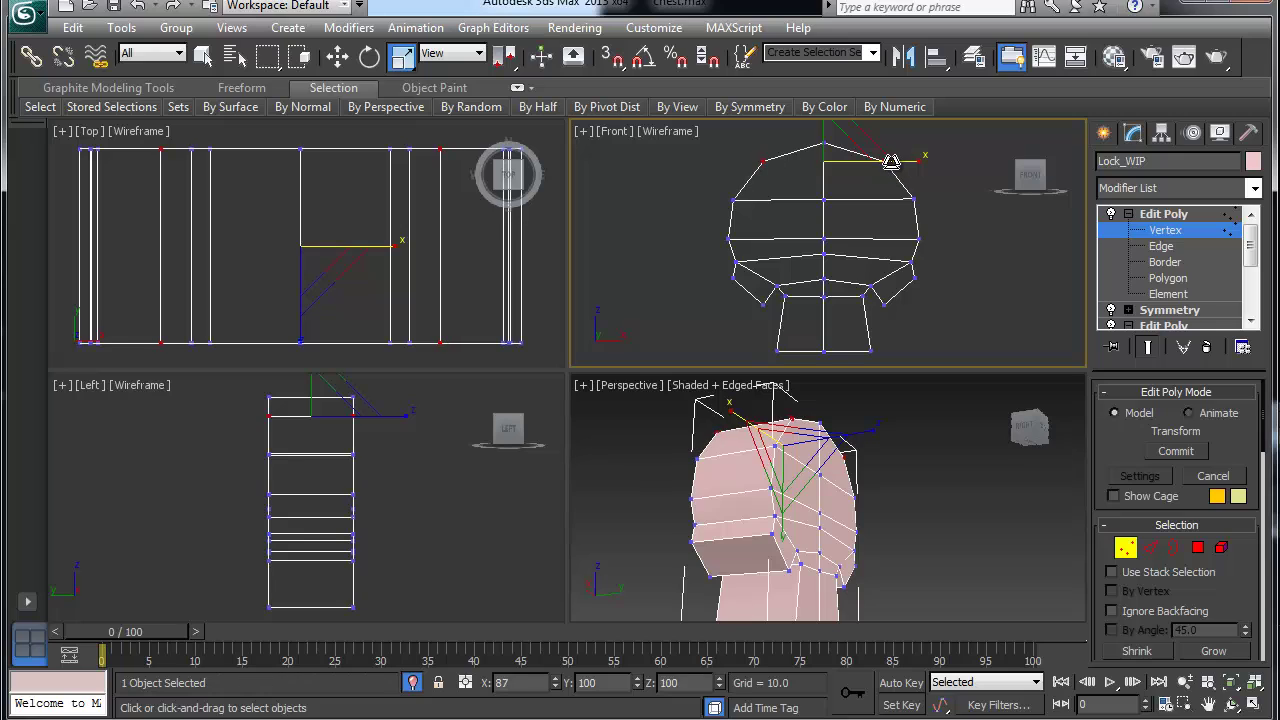
key(1)
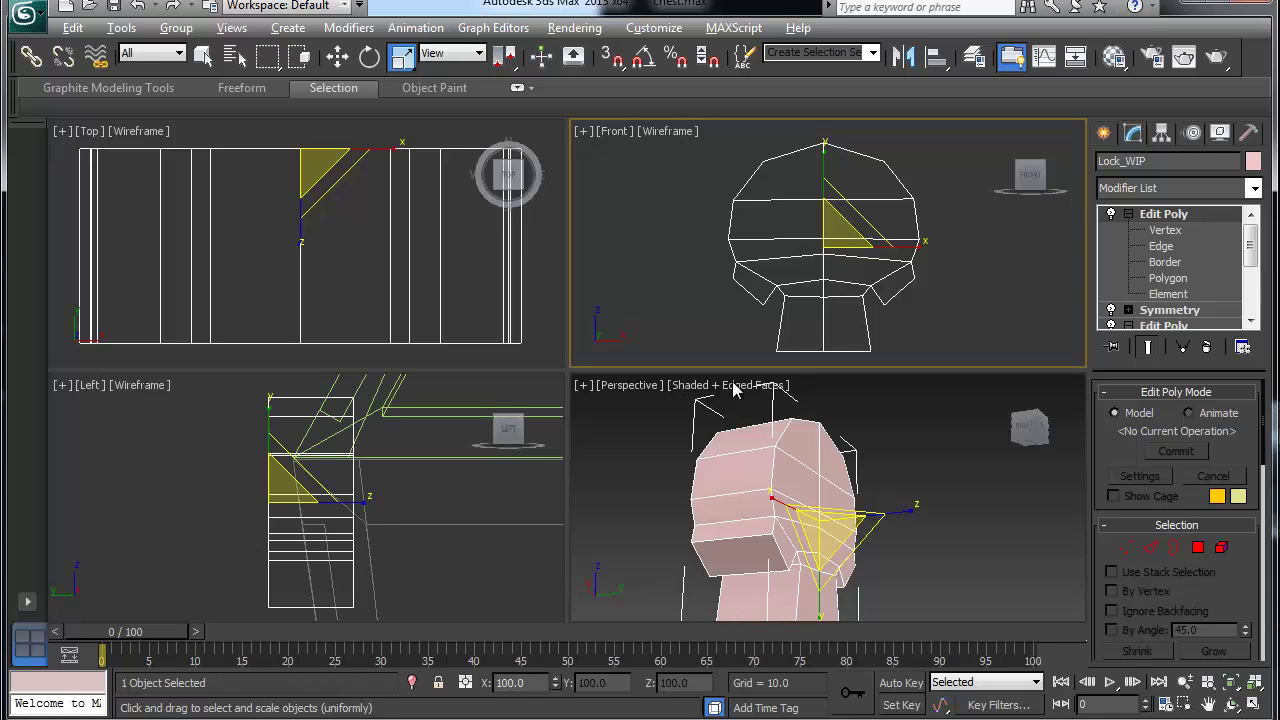
Copy the lock as Lock and move the copy along X onto the middle of the chest's front.
drag(887, 503, 640, 424)
alt+middle_drag(640, 424, 681, 536)
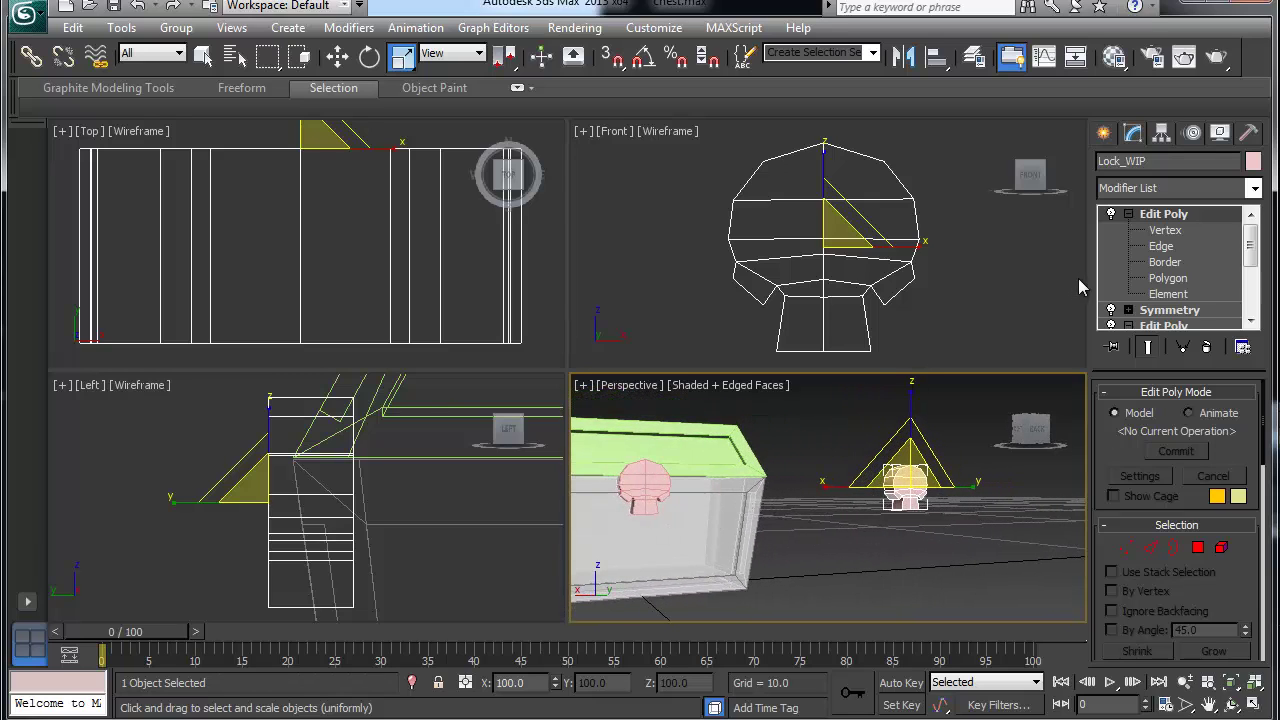
click(869, 533)
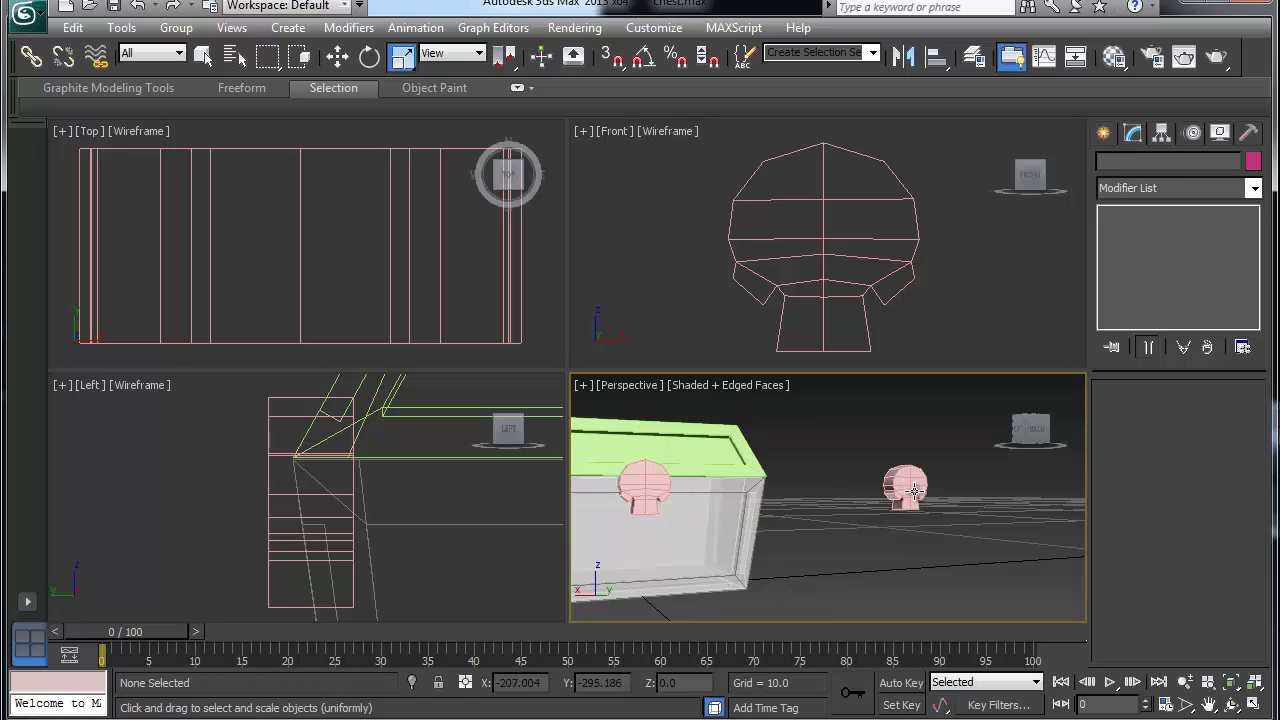
Rotate the Lock copy slightly about X so it tilts with the sloping front of the chest.
click(660, 502)
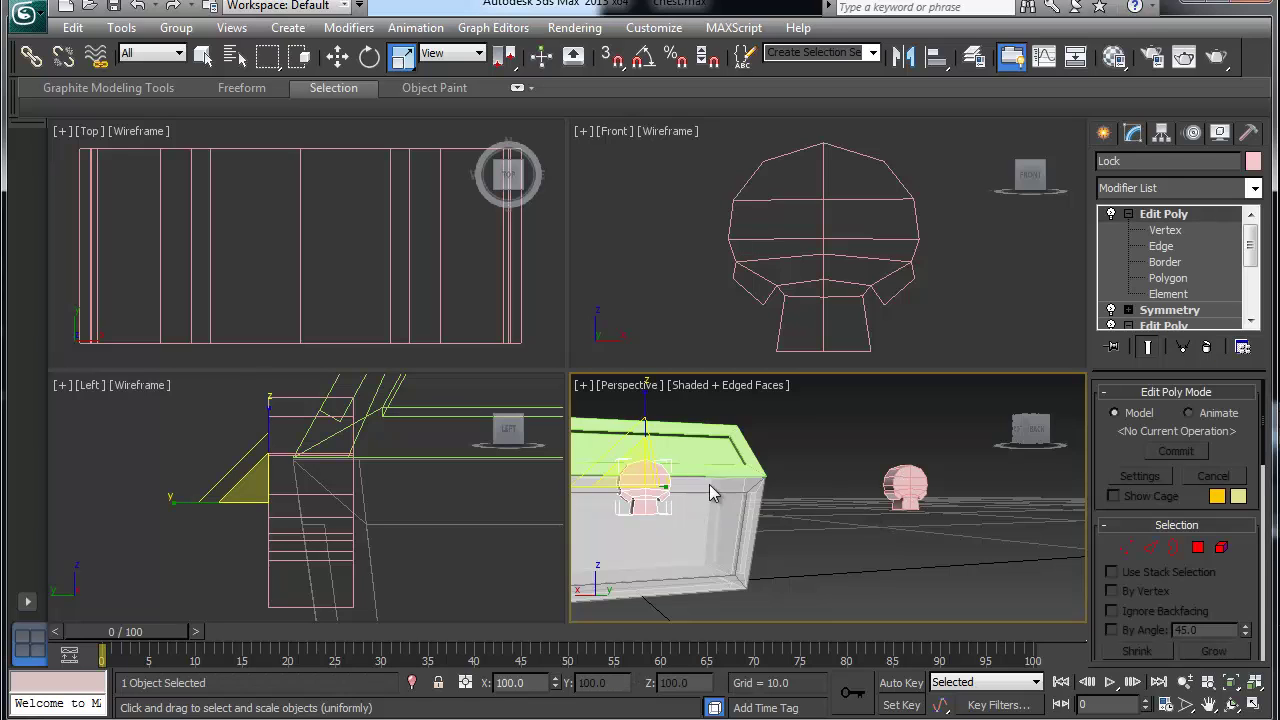
key(e)
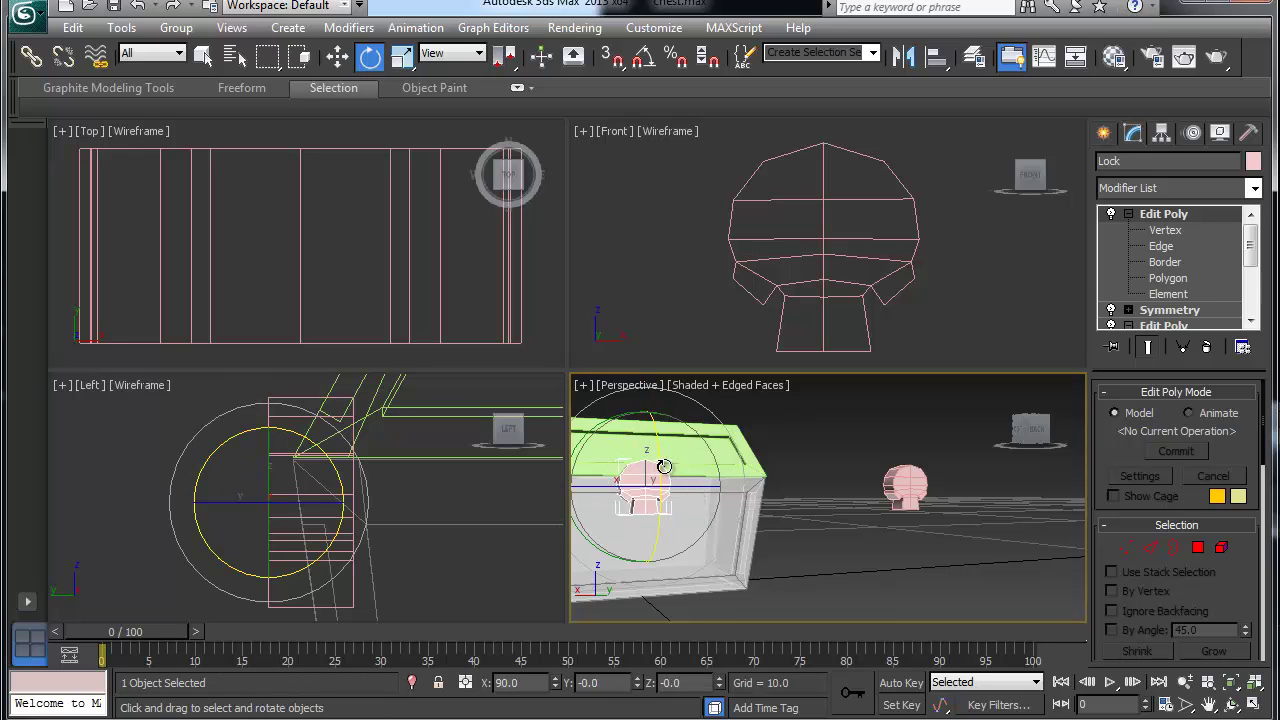
mouse_move(662, 466)
mouse_down()
mouse_move(669, 476)
mouse_move(678, 455)
mouse_move(676, 468)
mouse_up()
key(w)
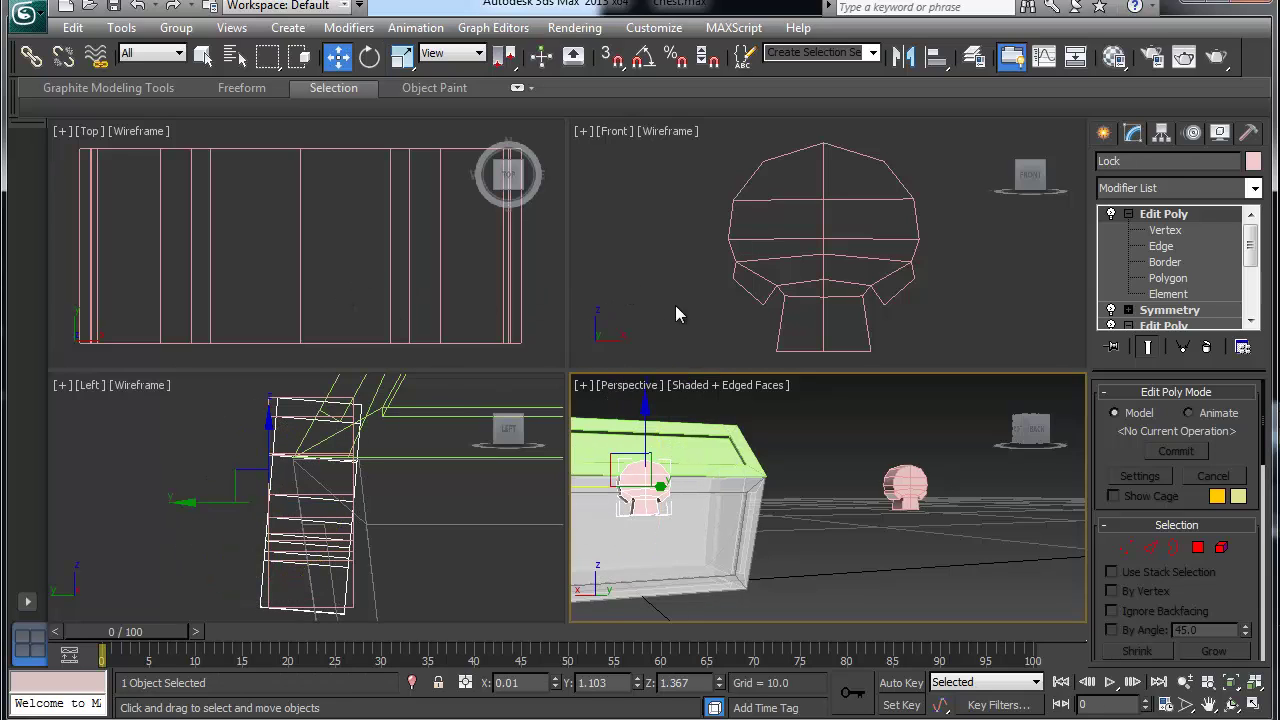
Raise the Lock copy along Z to about 1.485 so it straddles the seam between the chest's lid and base.
key(z)
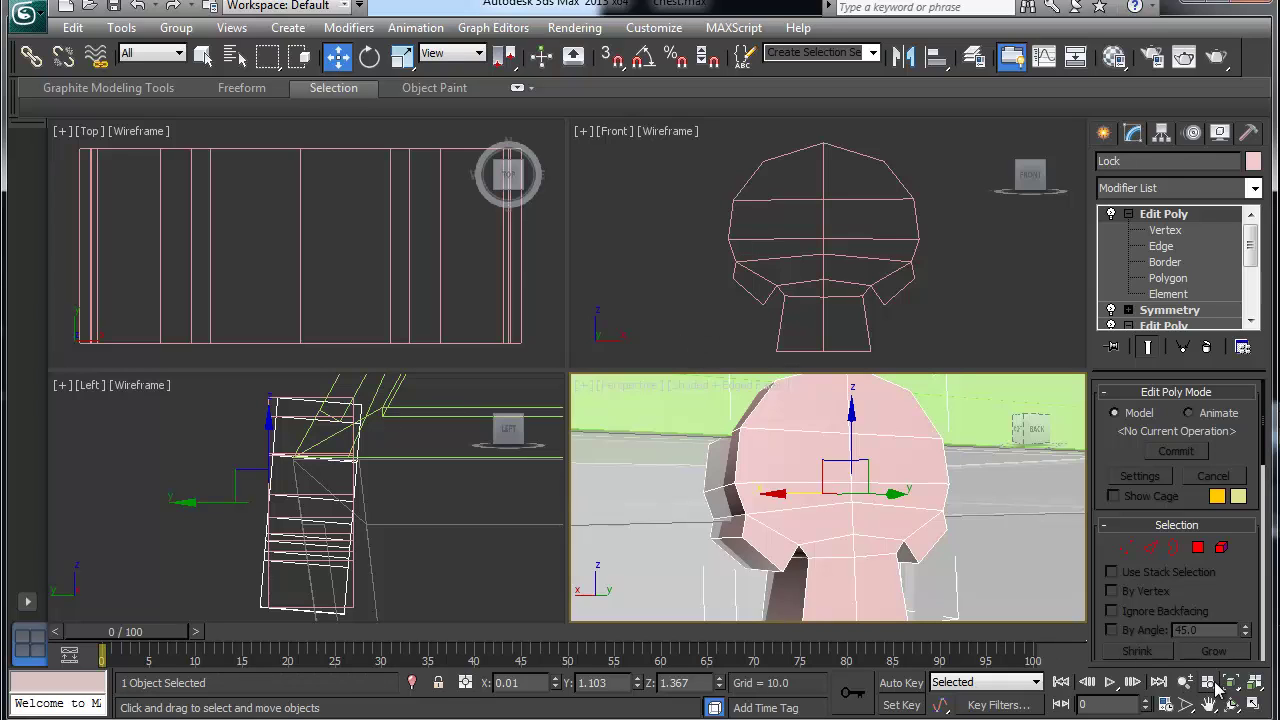
click(1254, 682)
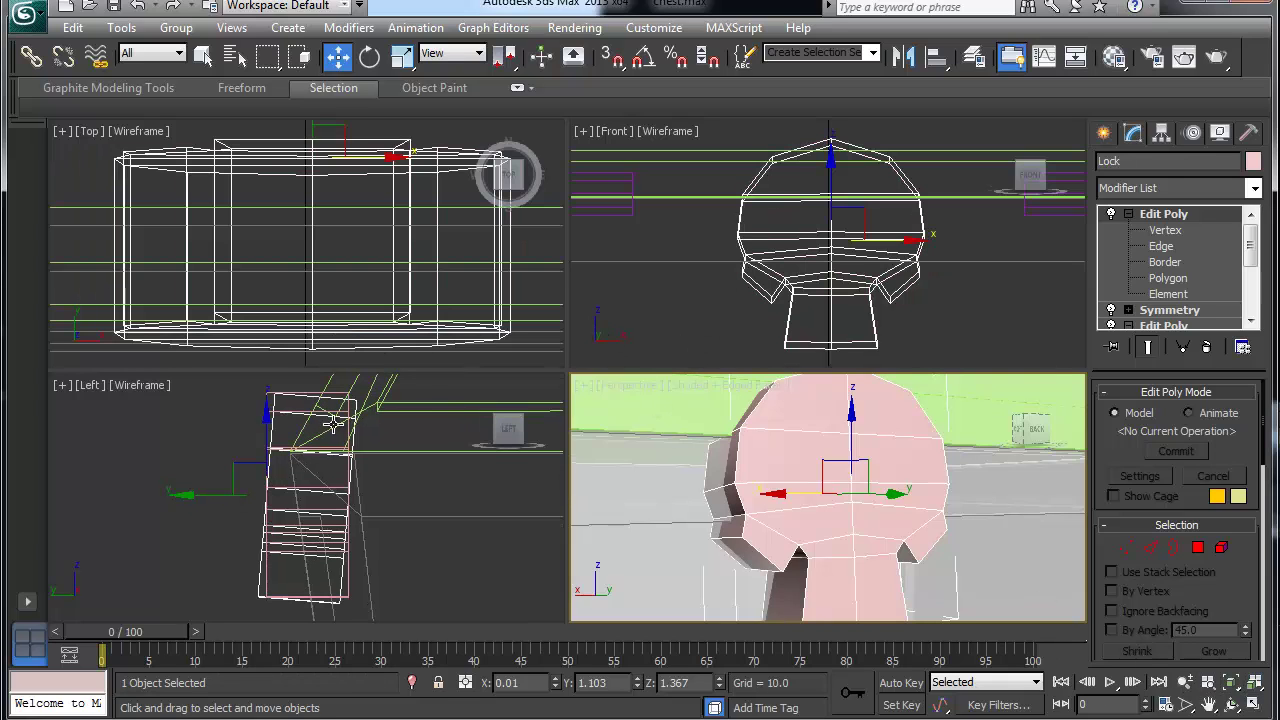
scroll(341, 450, down, 4)
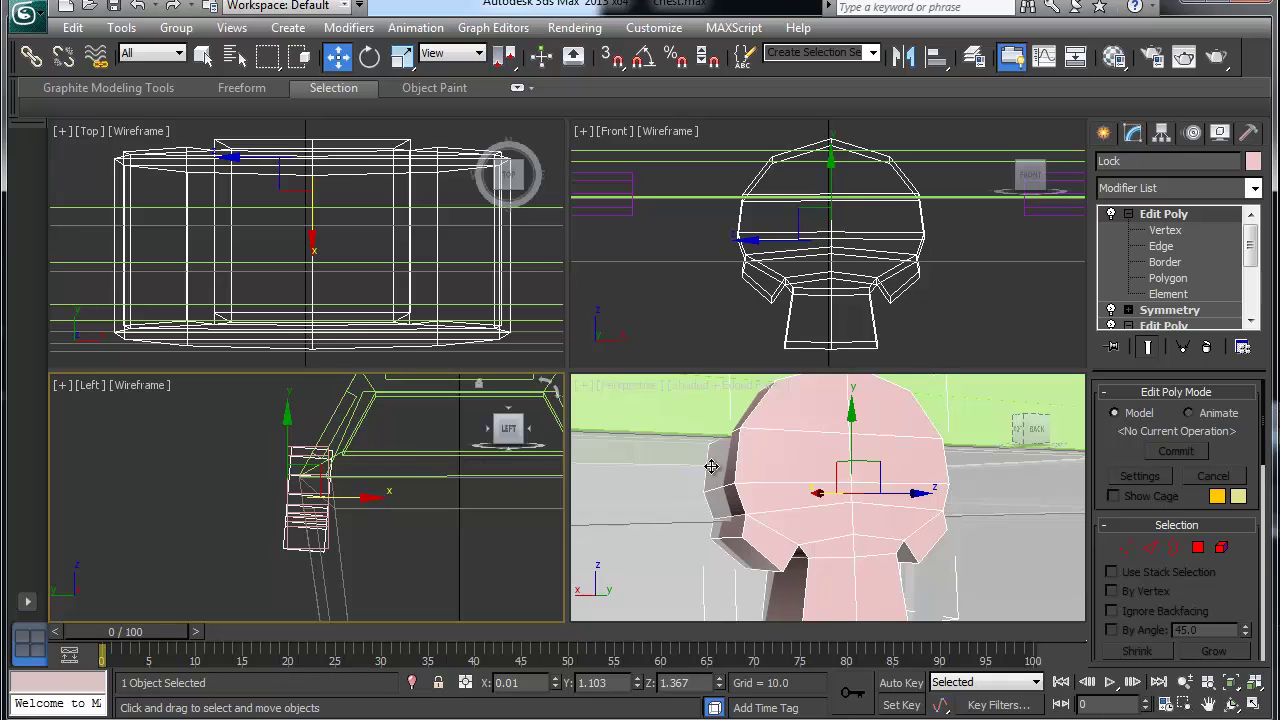
alt+middle_drag(728, 470, 771, 494)
scroll(766, 491, down, 2)
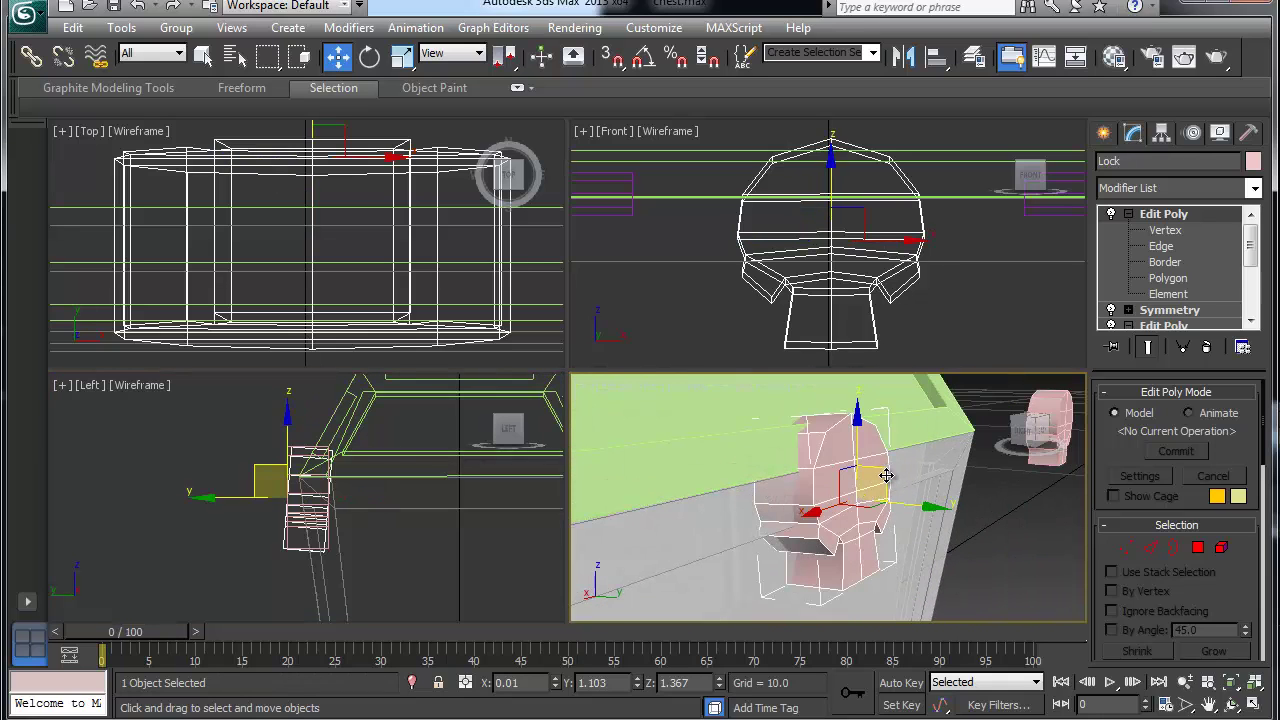
drag(880, 474, 887, 445)
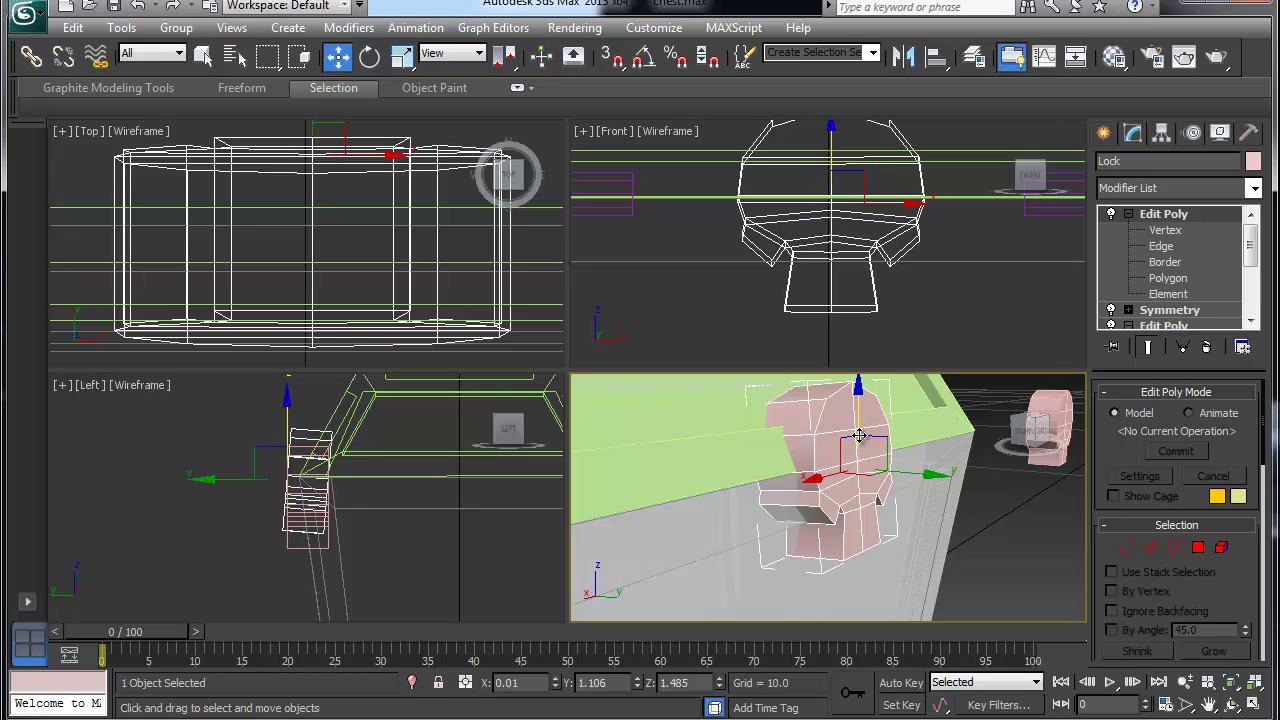
Rotate the Lock copy slightly about X to about 93.76° so it follows the chest's front.
key(e)
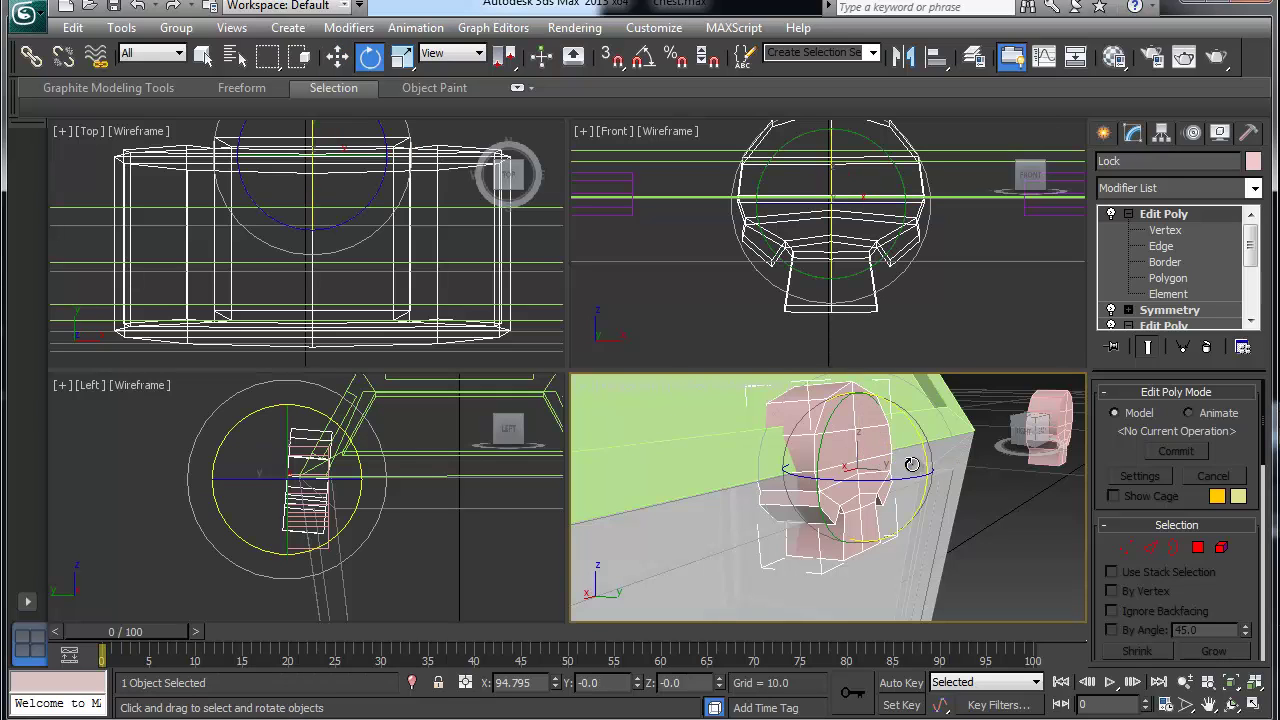
drag(920, 434, 928, 445)
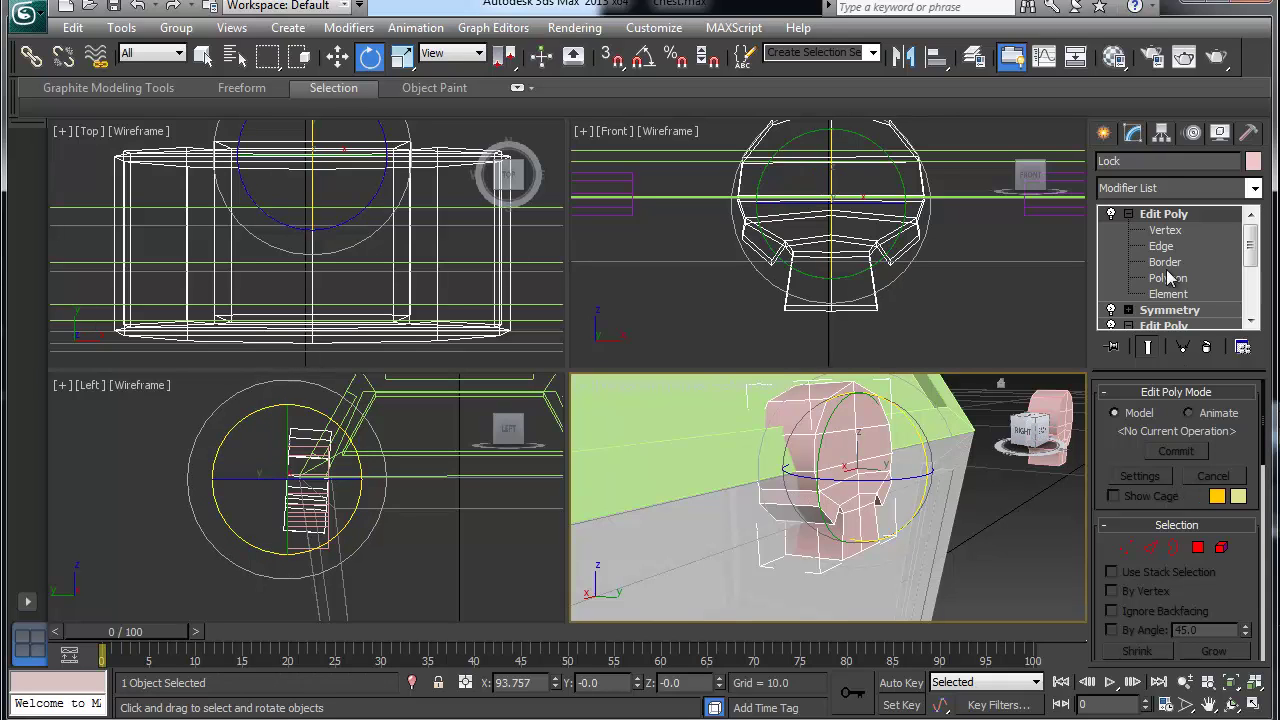
click(1172, 229)
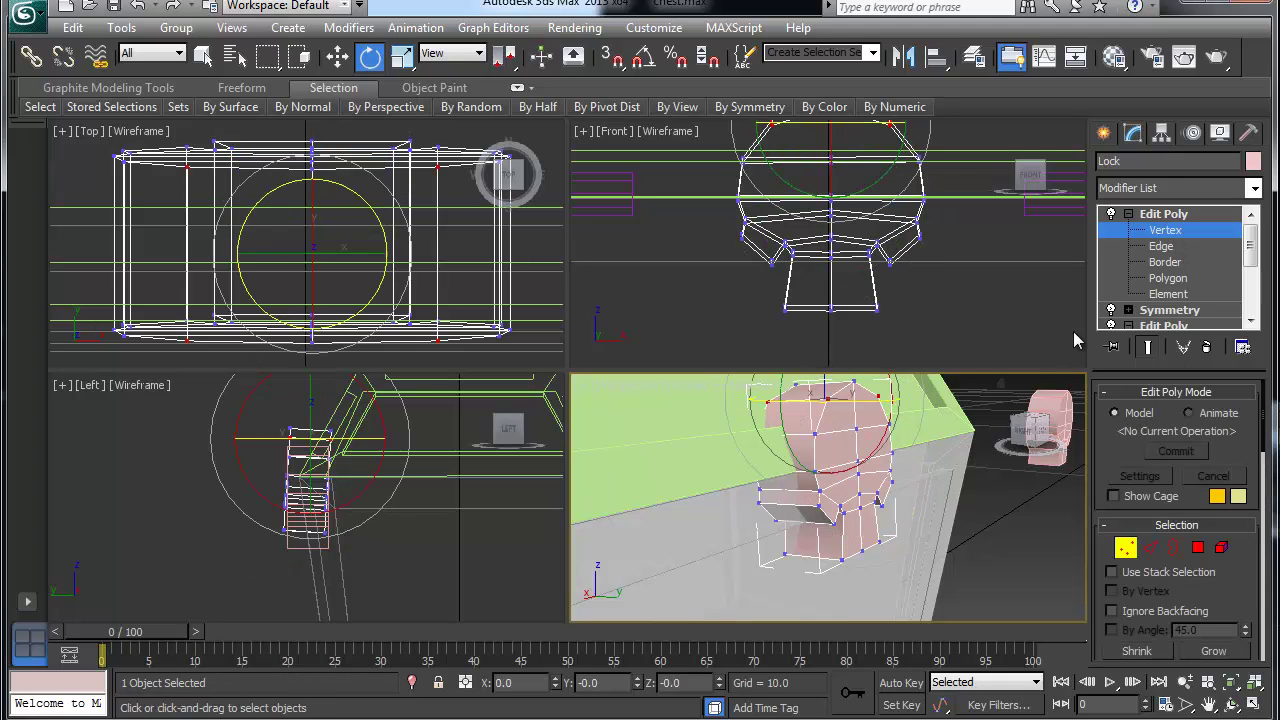
click(1166, 232)
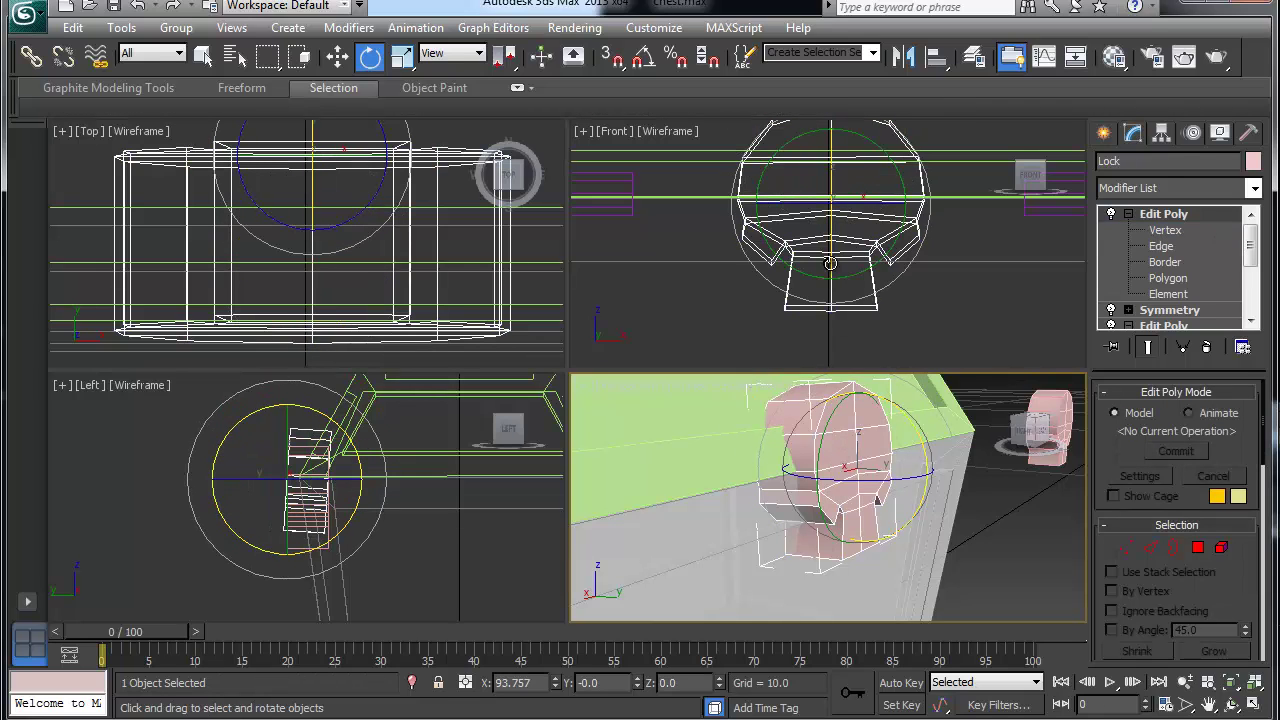
middle_drag(830, 232, 830, 256)
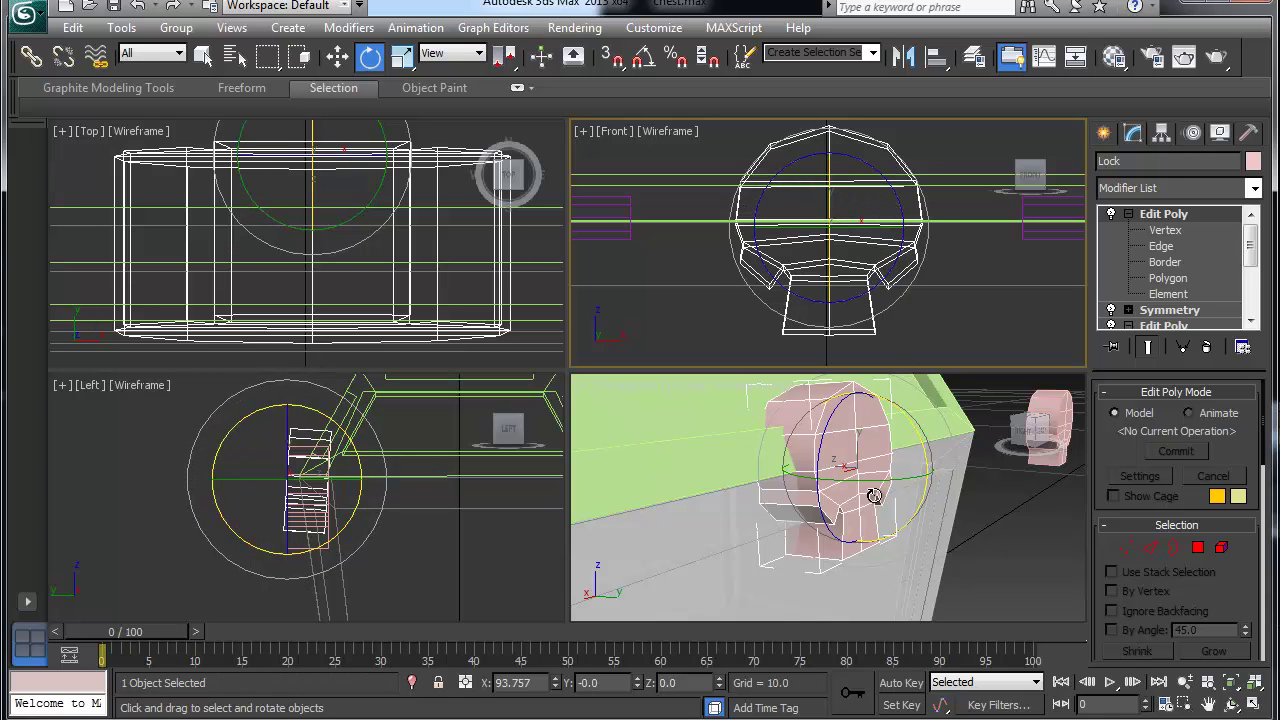
Select all polygons of Lock_WIP's upper half, above the horizontal cut across the rounded body.
middle_drag(873, 496, 606, 525)
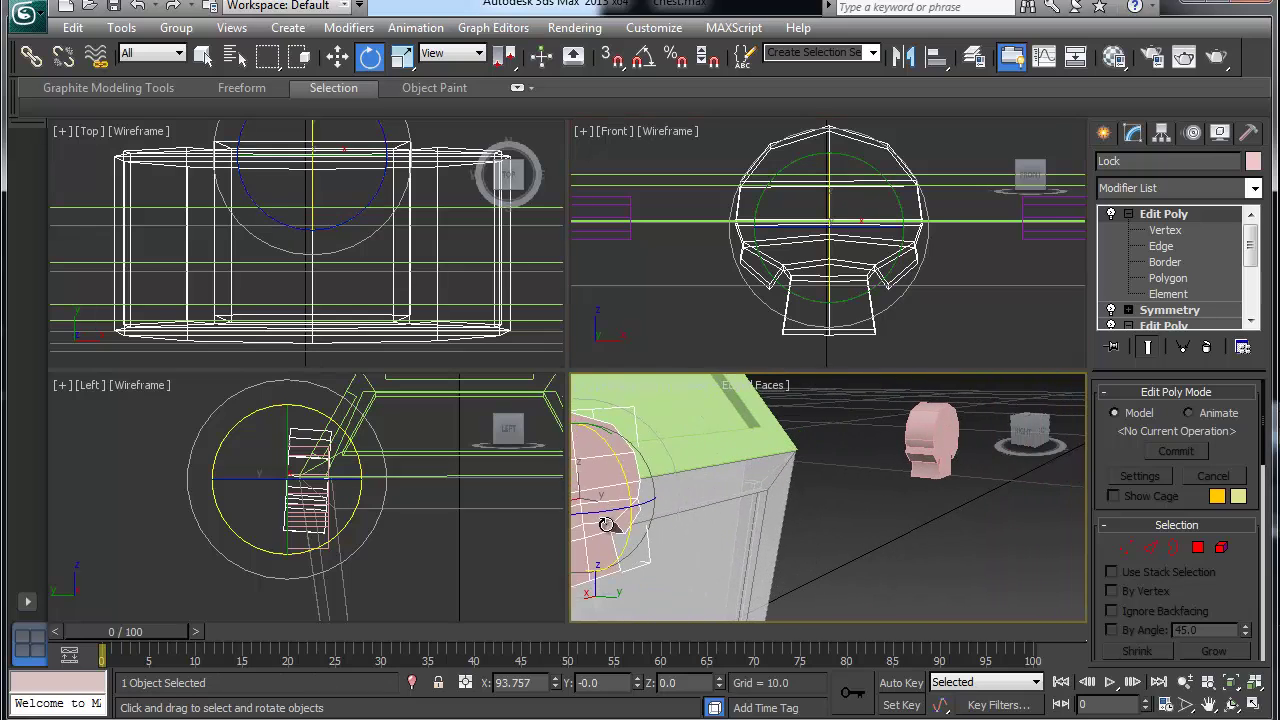
click(947, 443)
key(z)
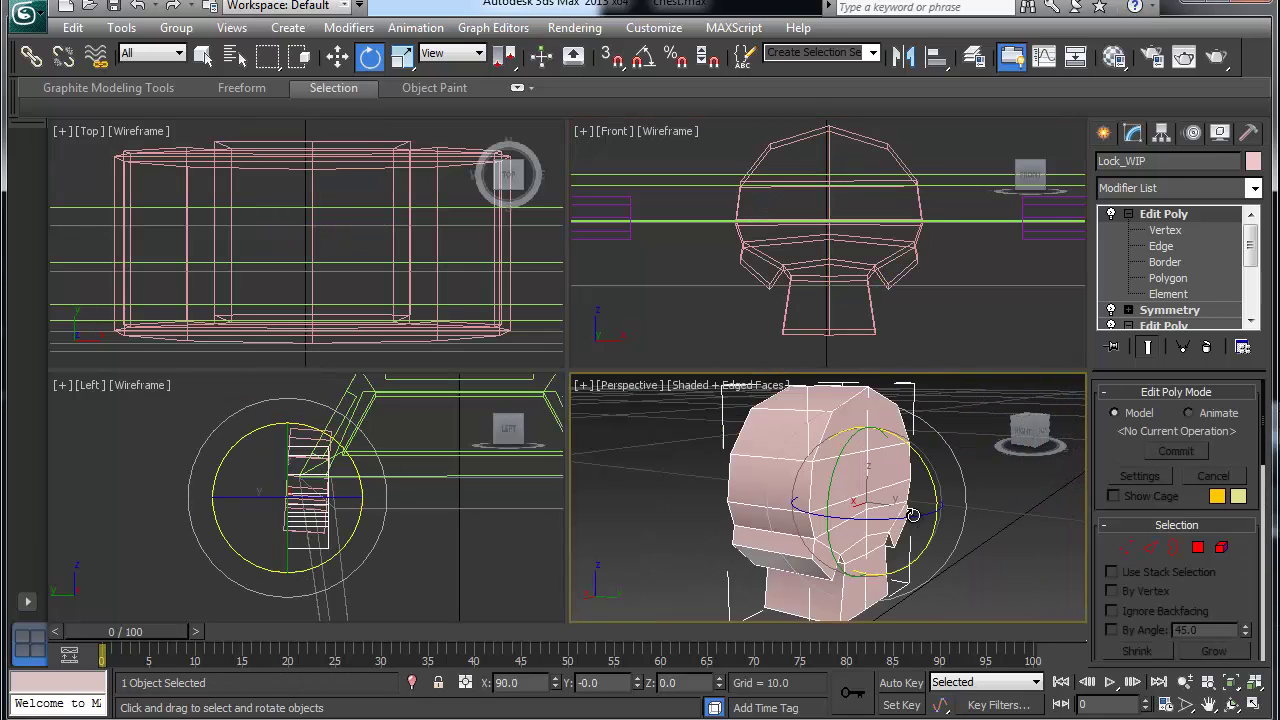
alt+middle_drag(848, 523, 738, 521)
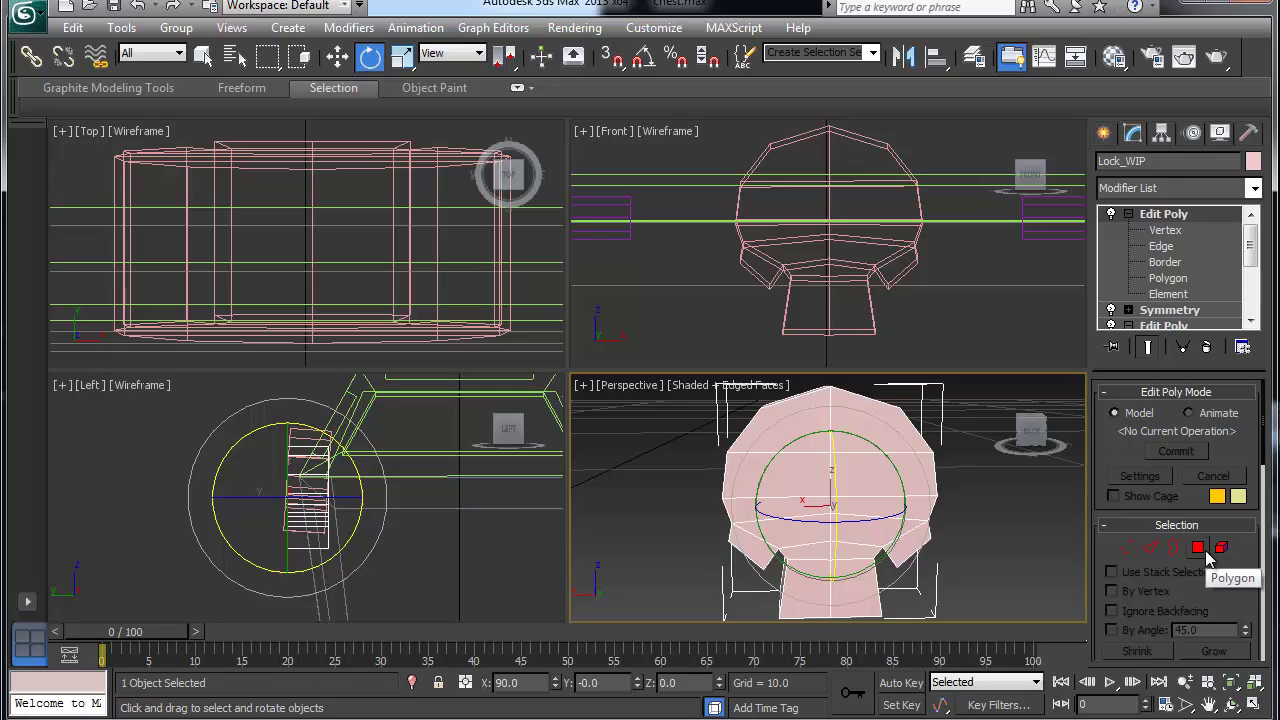
click(1198, 547)
click(726, 503)
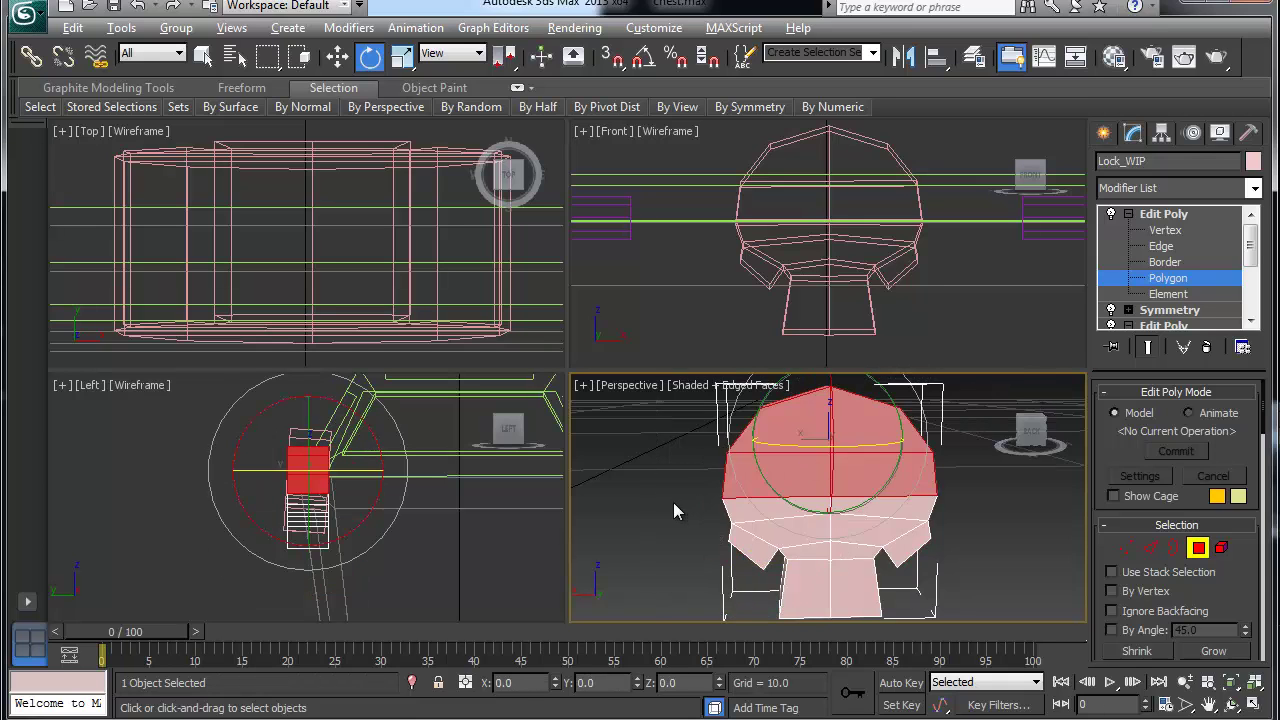
Detach the selected upper polygons from Lock_WIP.
alt+middle_drag(673, 502, 1060, 495)
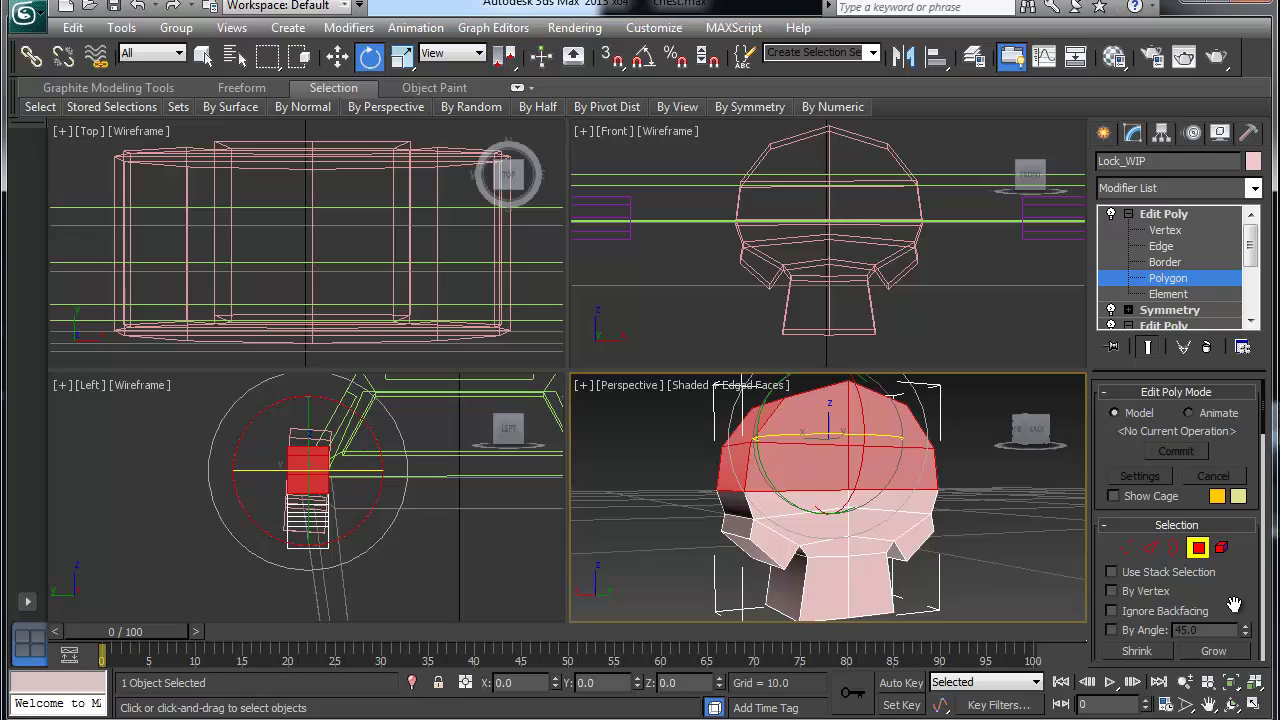
drag(1234, 604, 1228, 480)
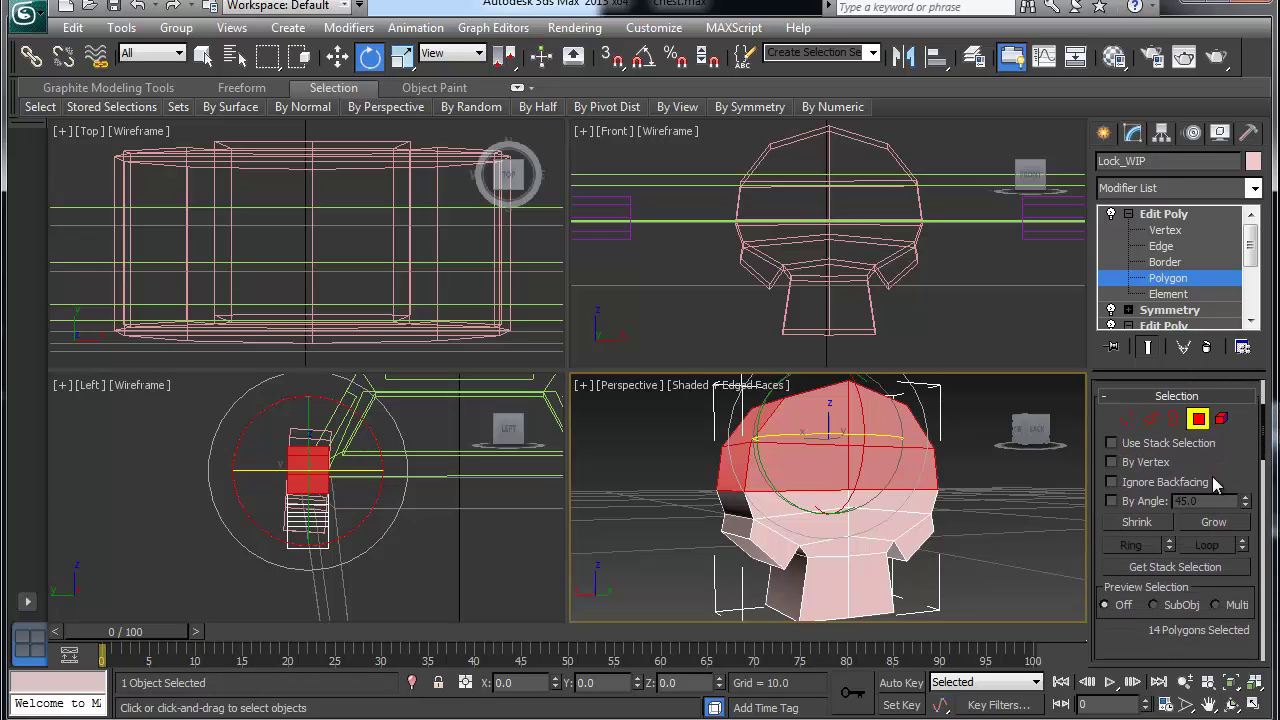
scroll(1215, 484, down, 9)
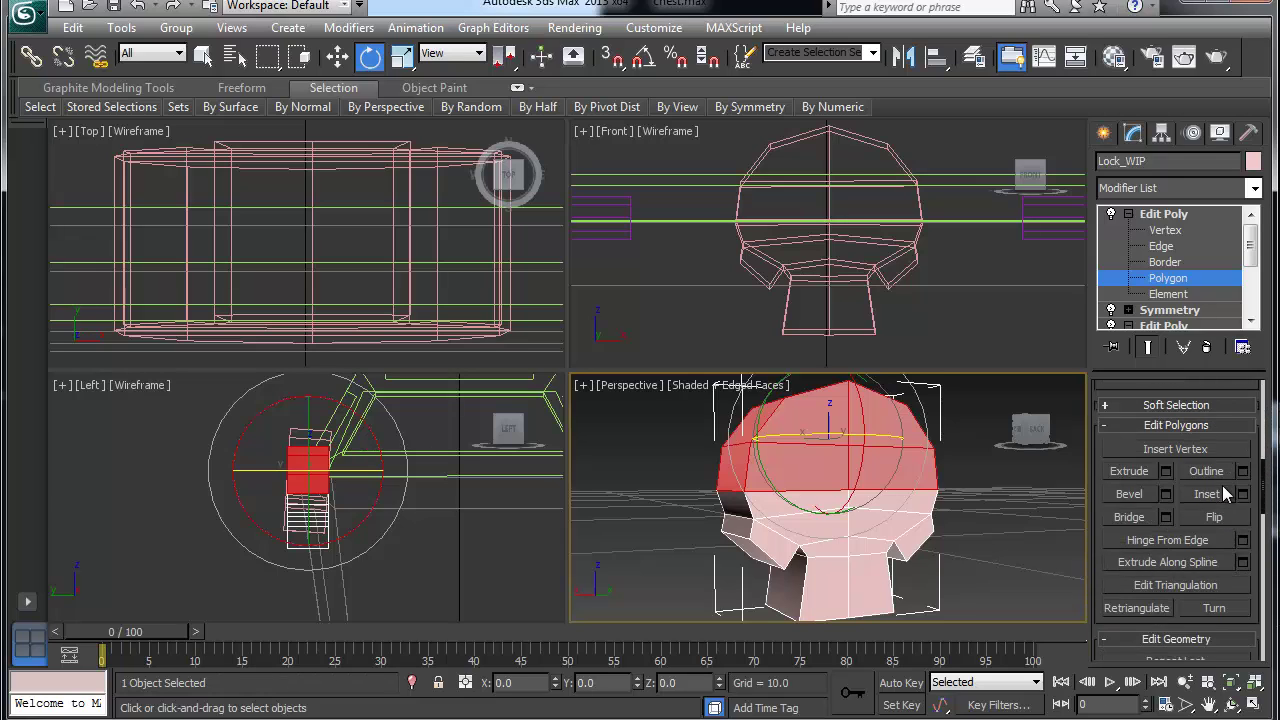
scroll(1225, 490, down, 3)
scroll(1228, 558, down, 3)
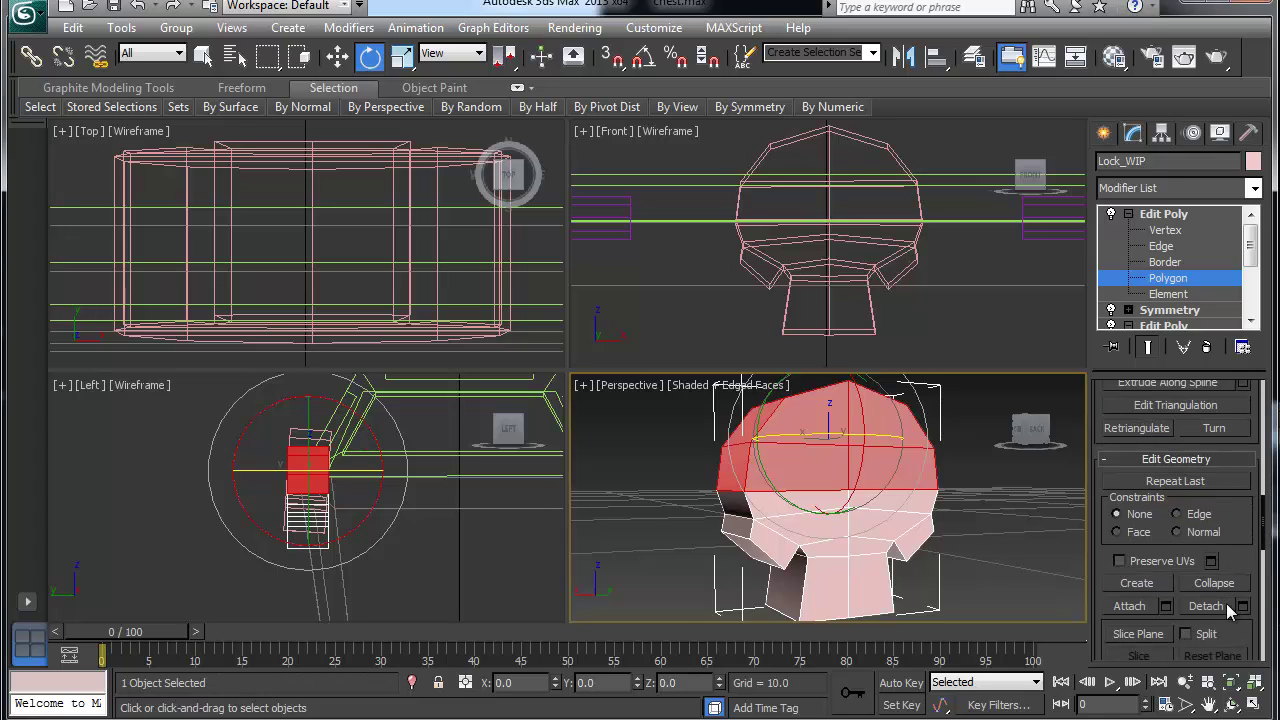
click(1228, 608)
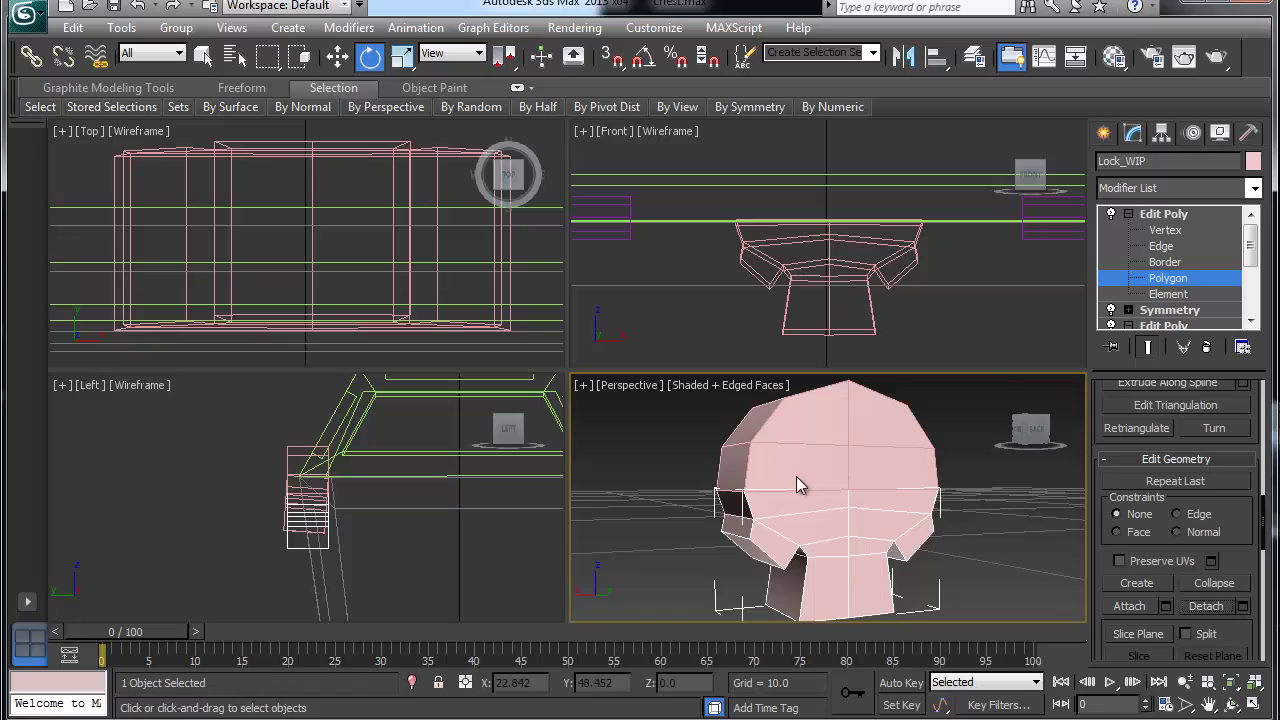
Check the lock on the chest and undo the detachment of Lock_WIP's upper polygons.
middle_drag(686, 508, 878, 508)
scroll(878, 508, up, 2)
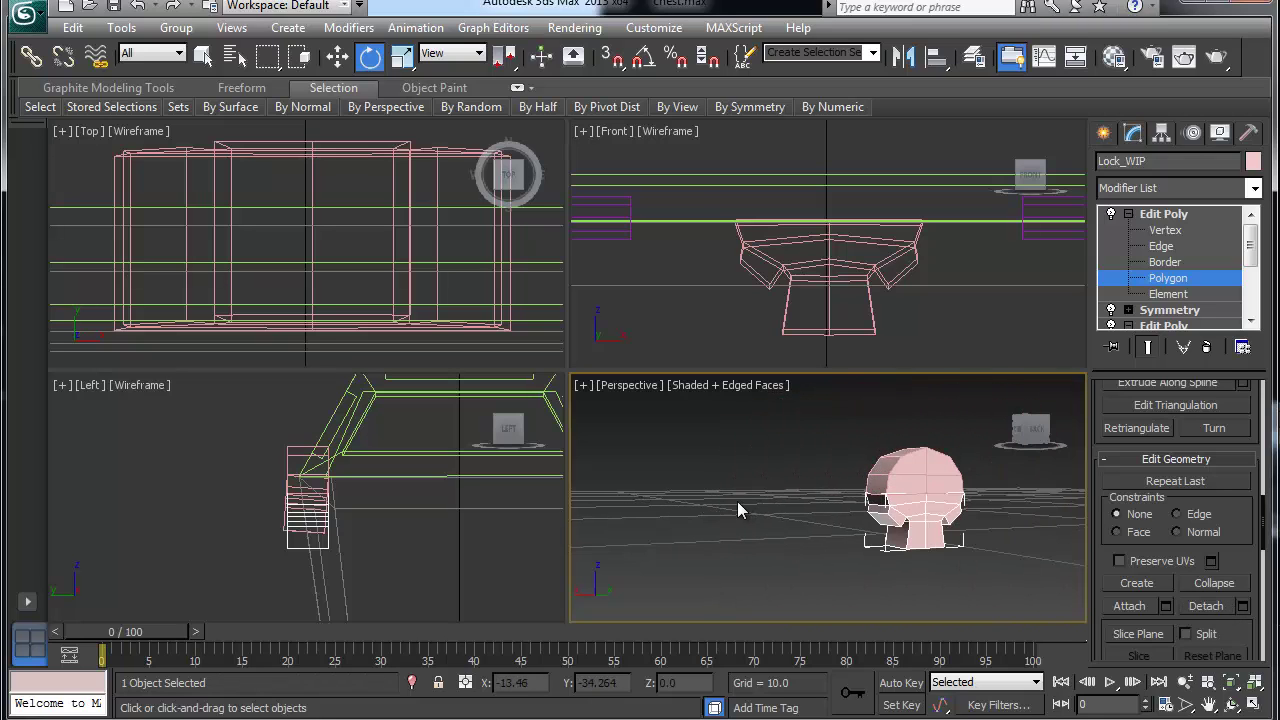
scroll(737, 501, down, 5)
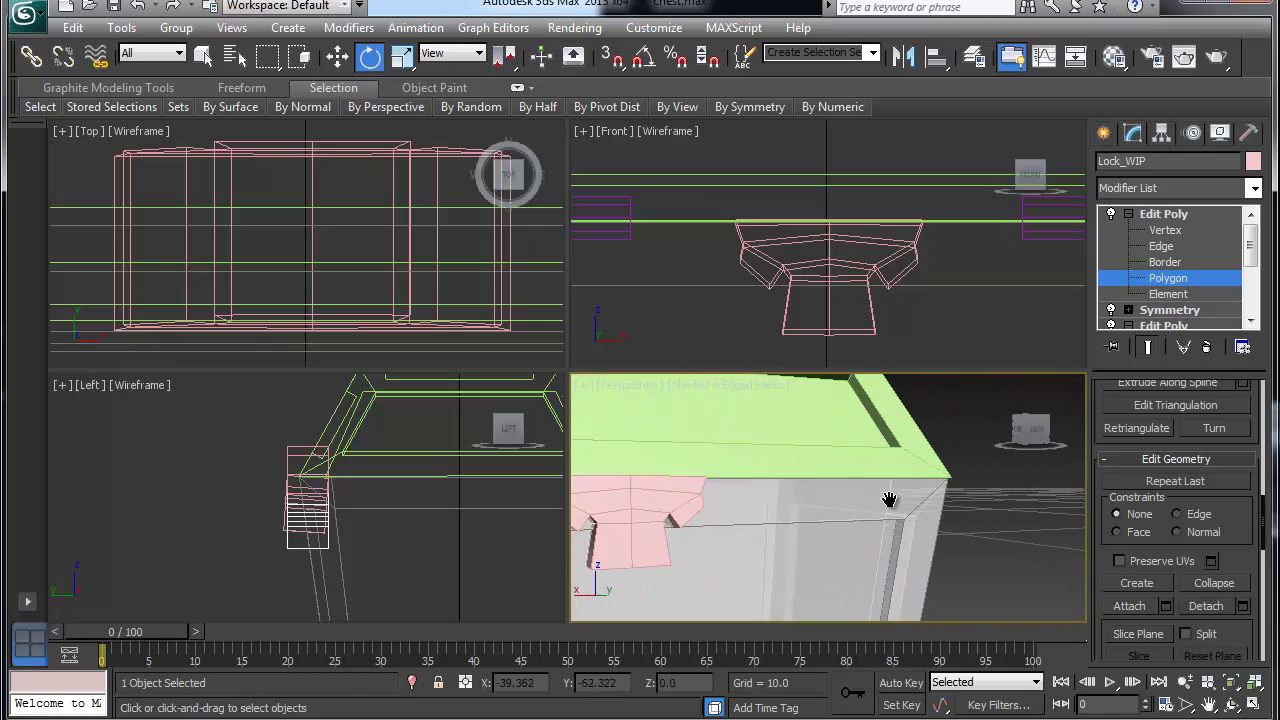
middle_drag(888, 491, 894, 516)
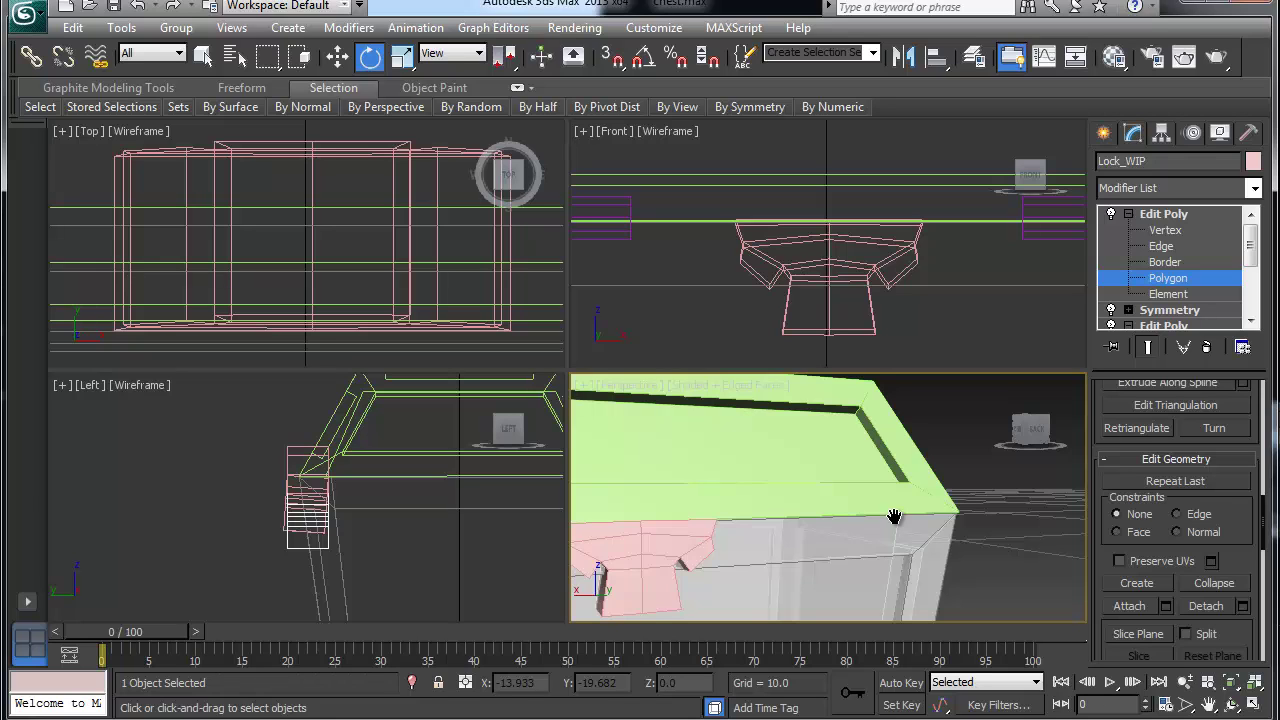
scroll(766, 491, down, 2)
scroll(766, 491, down, 3)
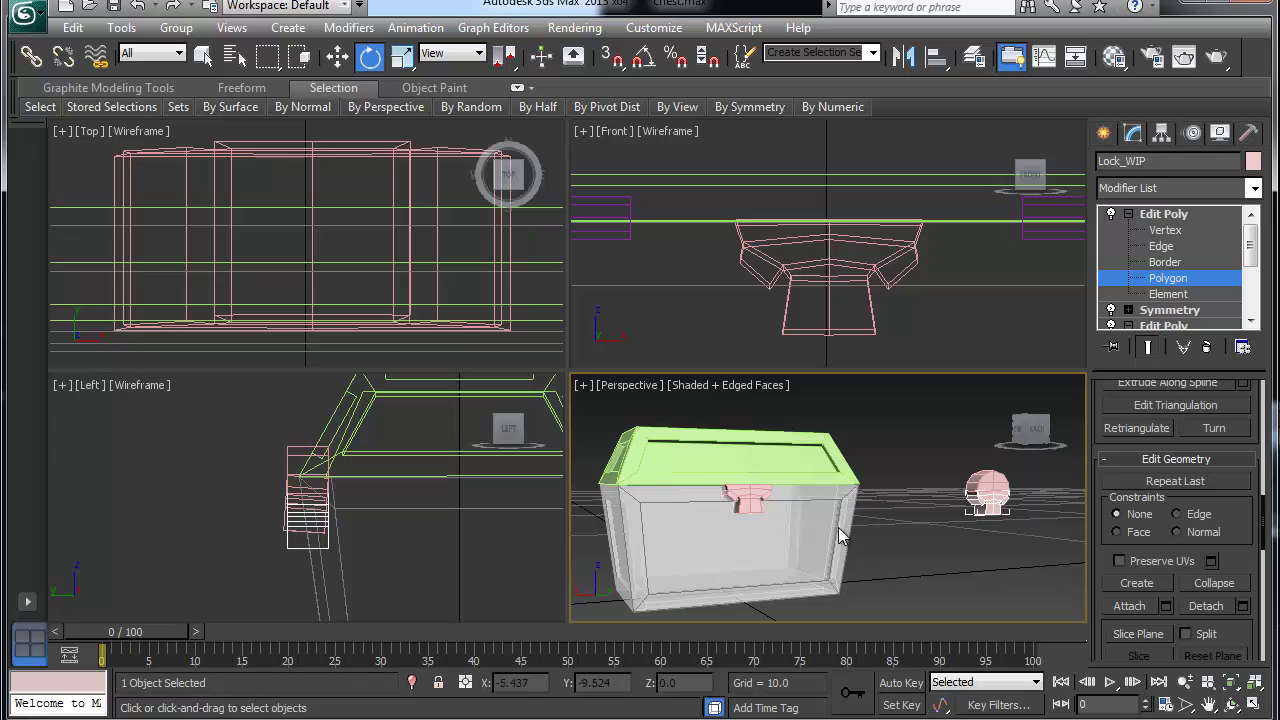
key(ctrl+a)
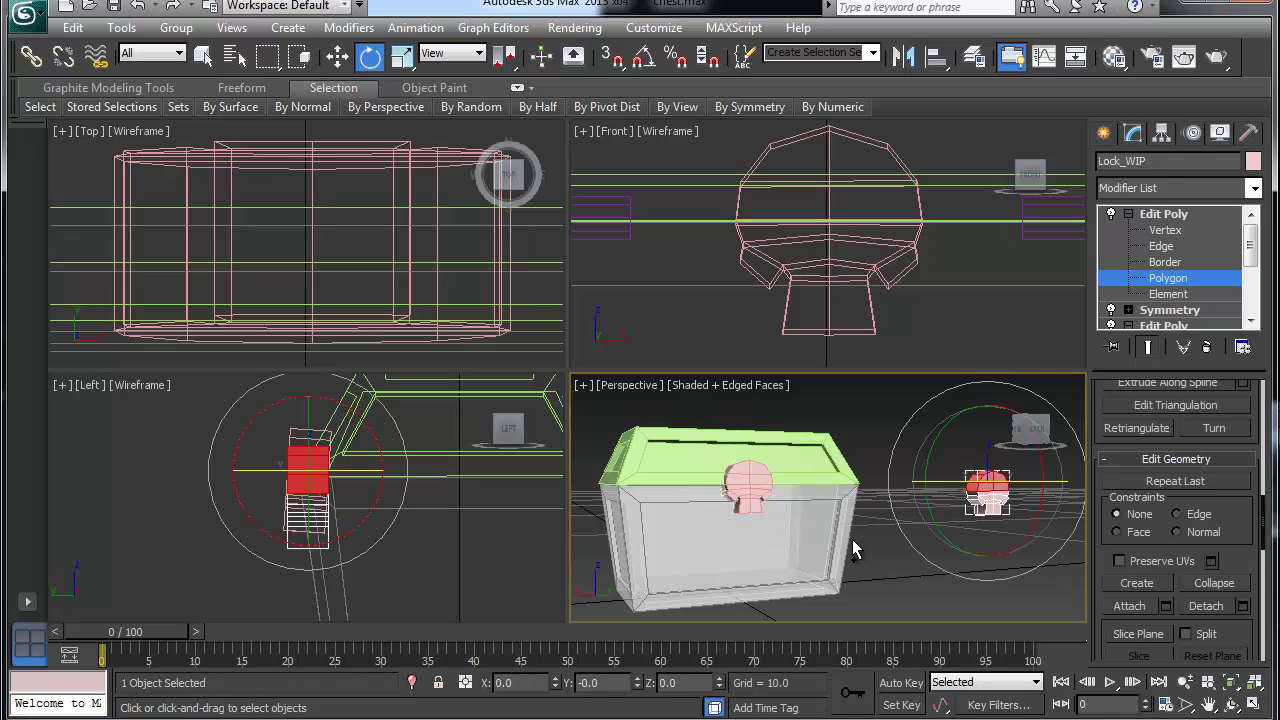
Make Lock_WIP's modifiers unique so they are independent of the copy, and clear Lock_WIP from the view.
click(1175, 283)
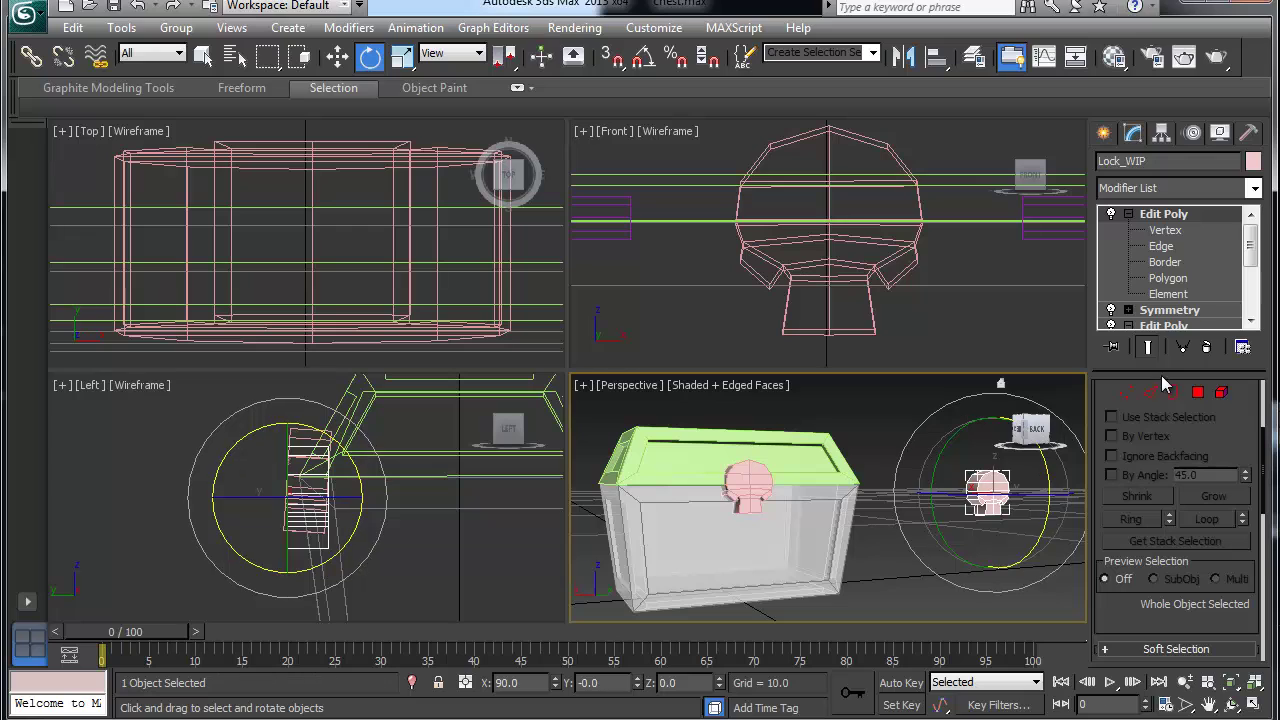
click(1182, 349)
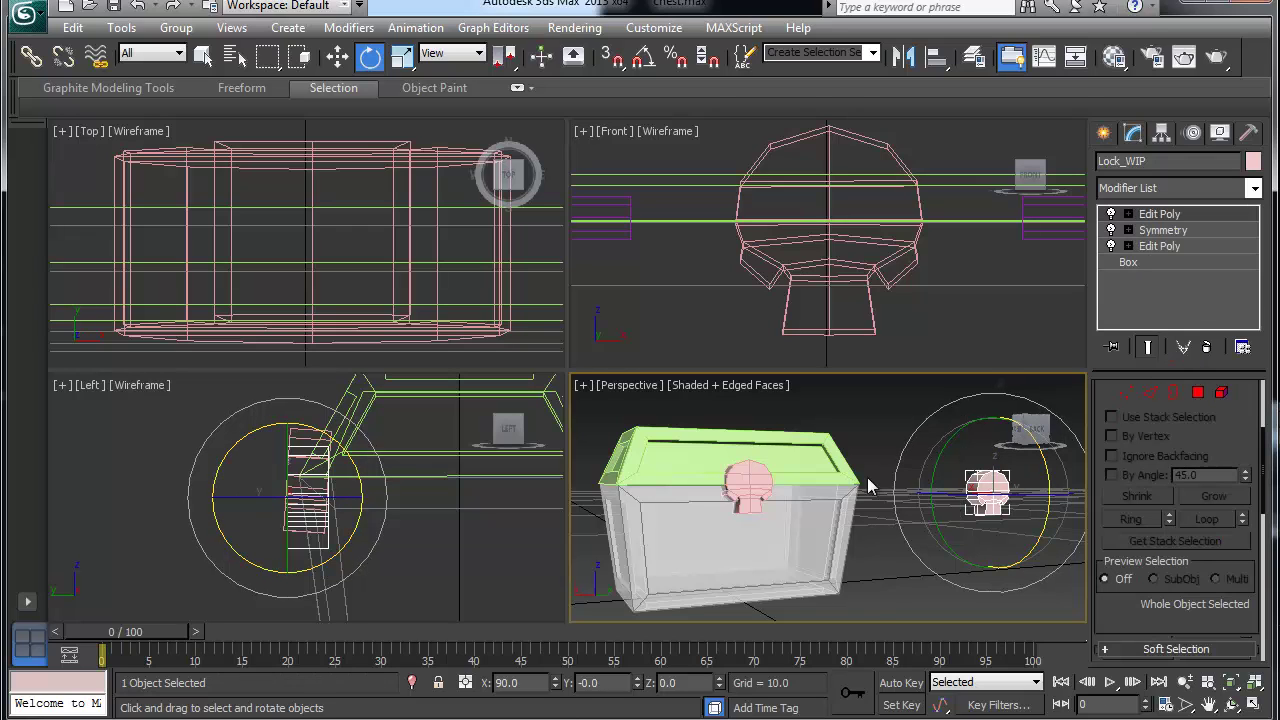
click(944, 519)
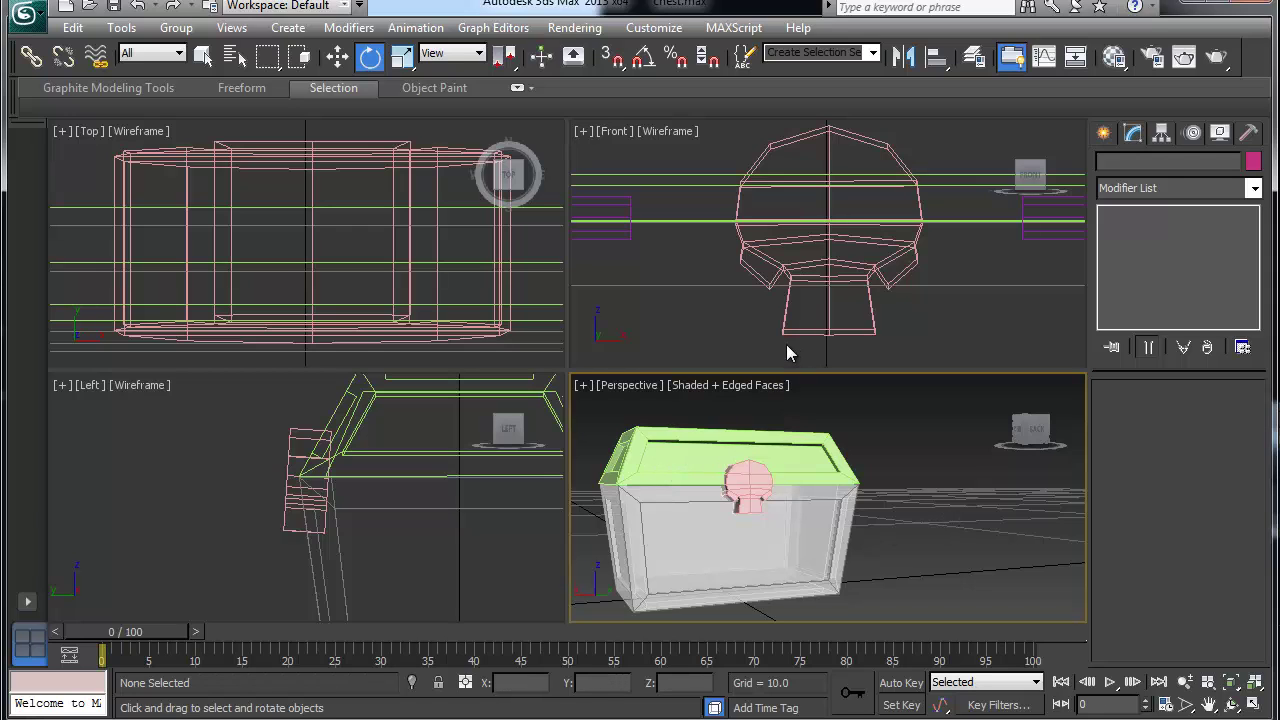
Detach the selected upper-half polygons from the Lock on the chest to split it at the lid seam.
click(847, 272)
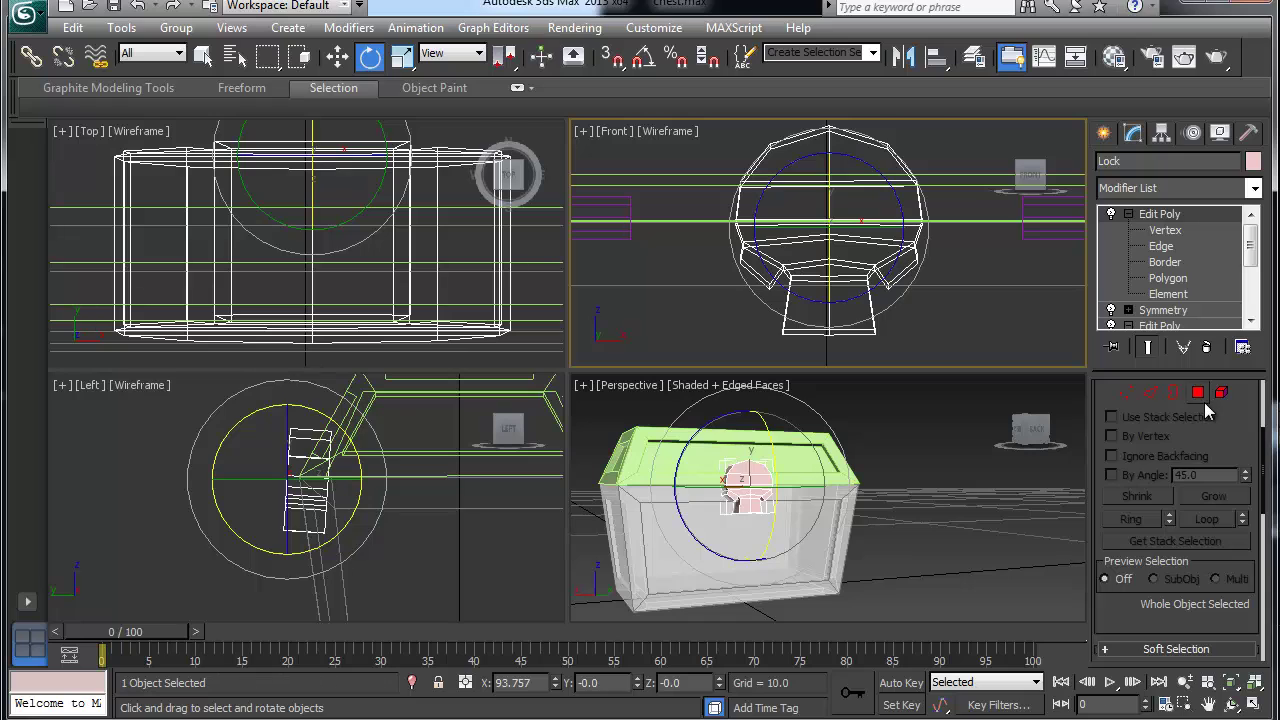
click(1199, 393)
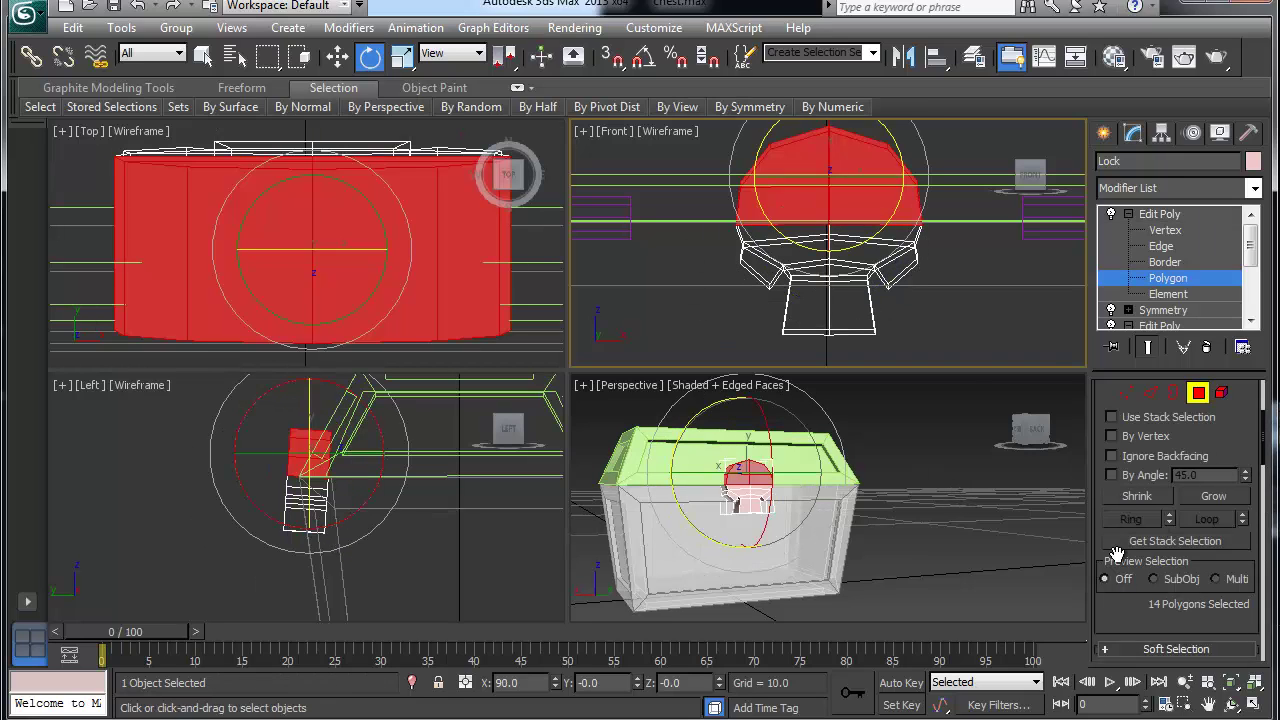
scroll(1120, 600, down, 5)
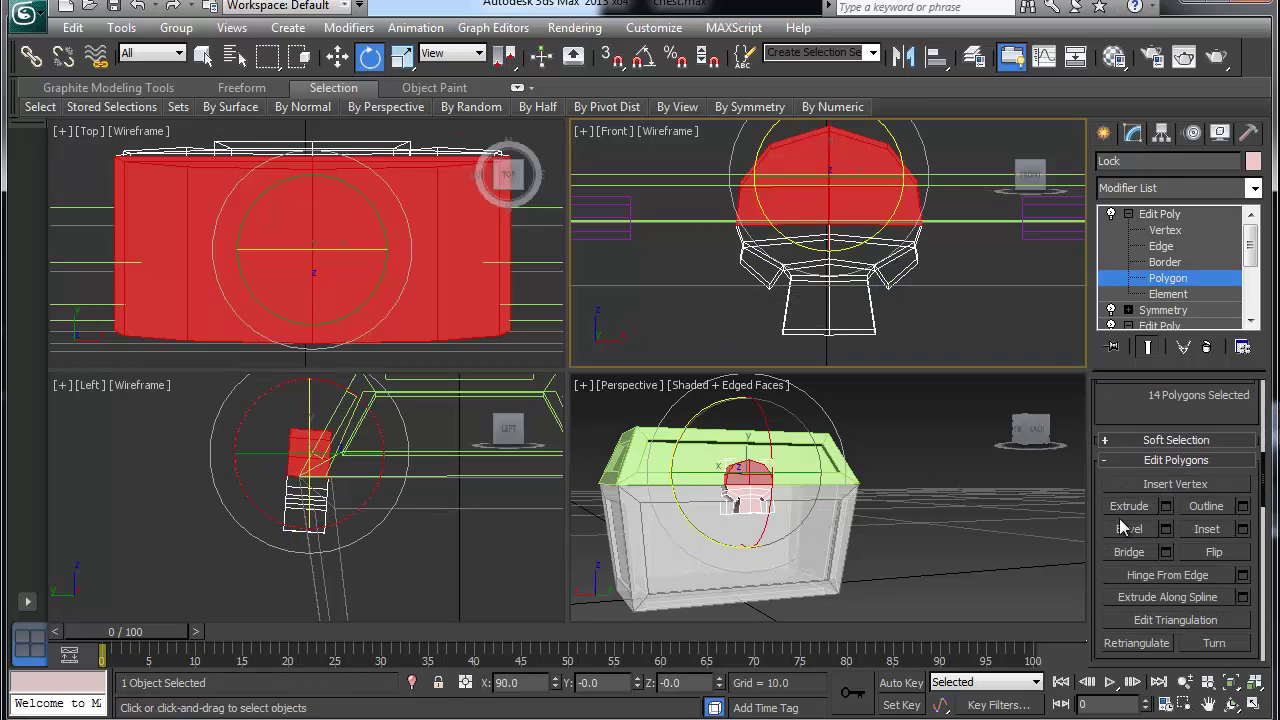
scroll(1122, 527, down, 2)
scroll(1137, 556, down, 5)
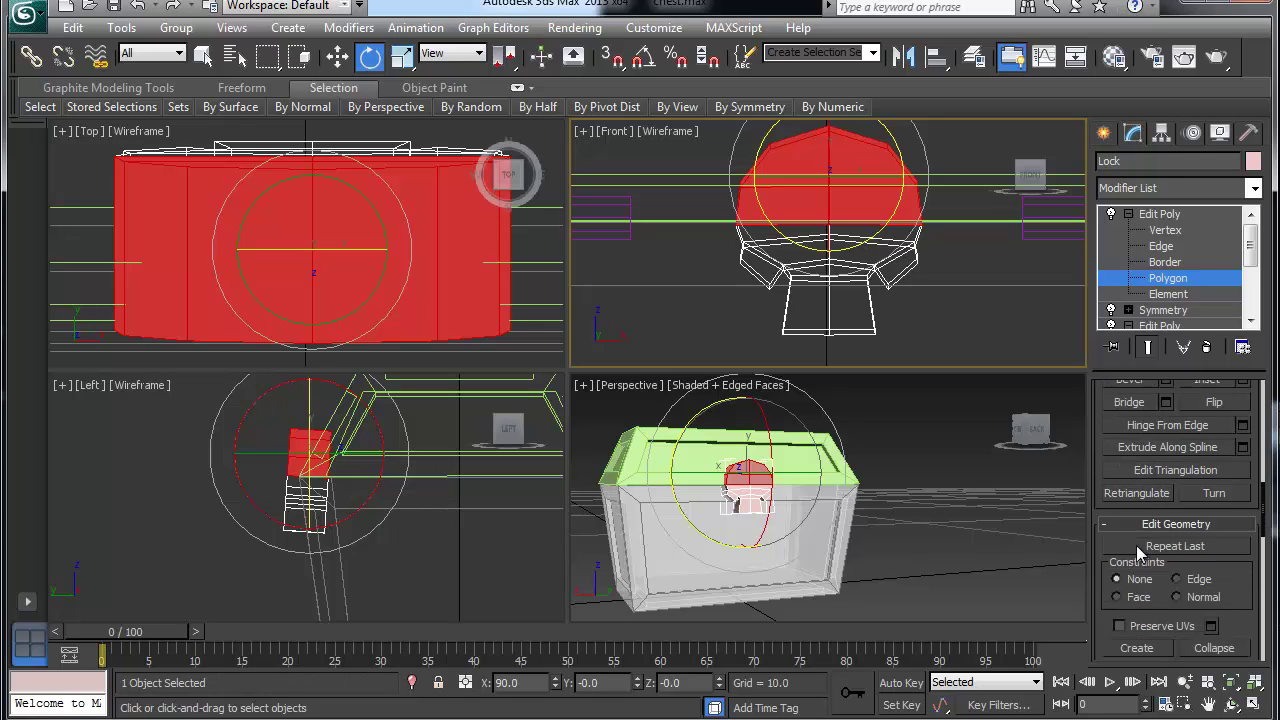
click(1207, 612)
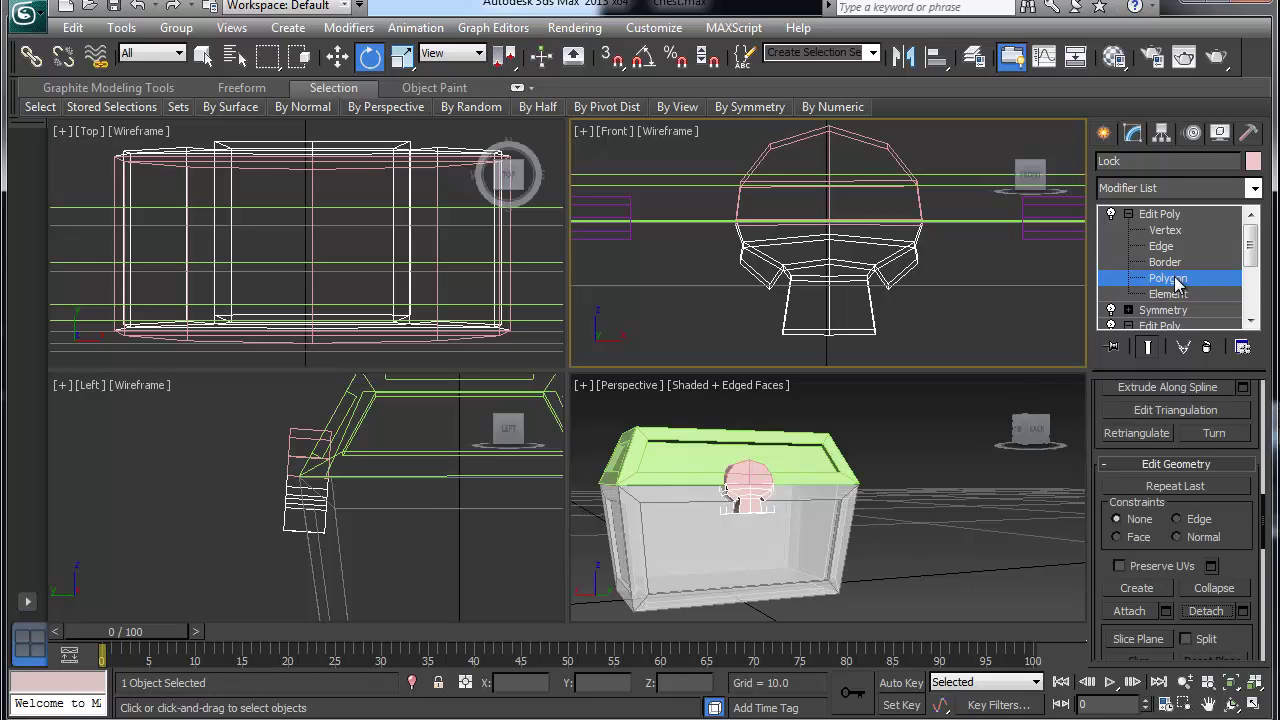
Isolate the lower Lock piece at polygon level and frame its open top.
click(710, 512)
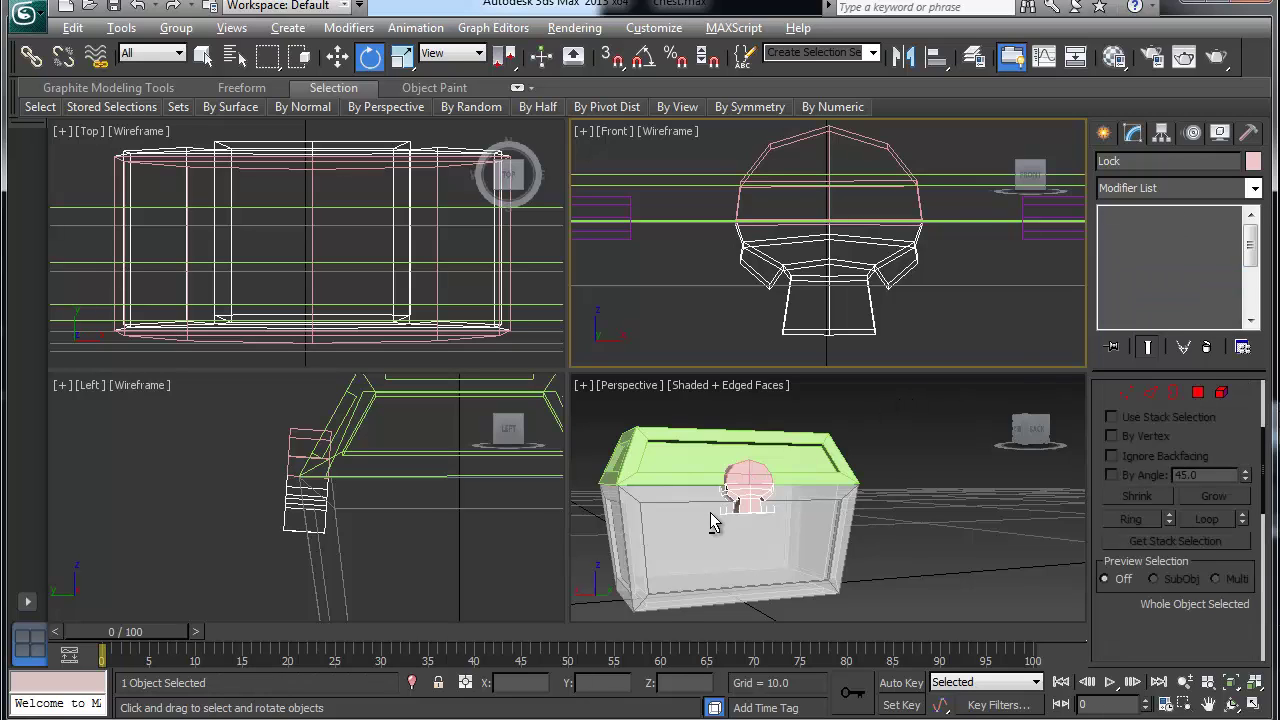
key(alt+q)
alt+middle_drag(835, 563, 747, 507)
key(z)
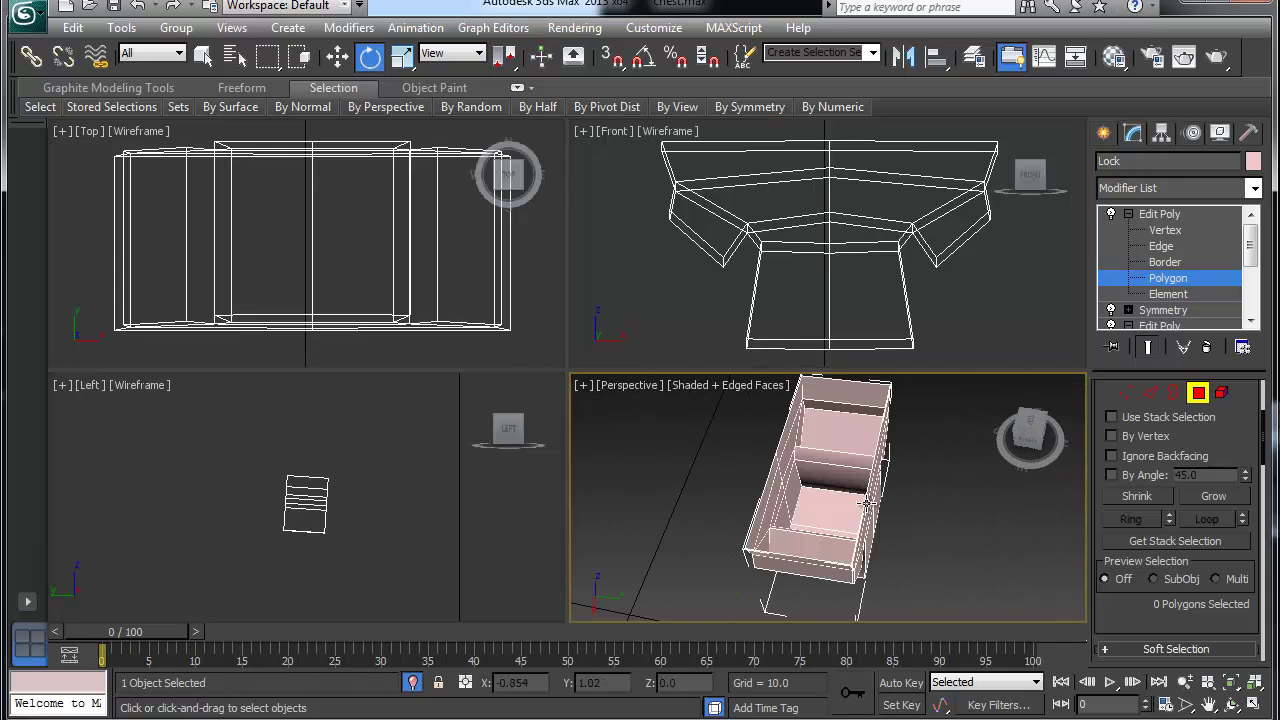
alt+middle_drag(882, 548, 823, 505)
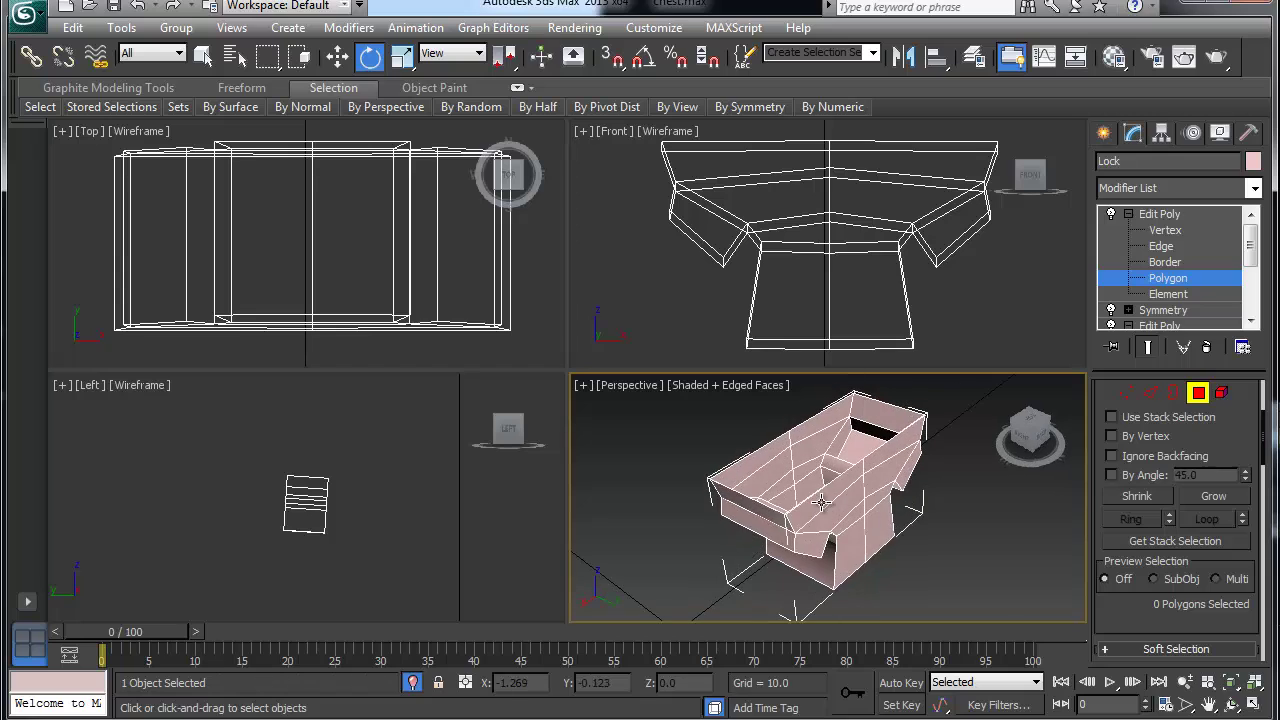
Bridge the opposite edges of the lower Lock piece's open top at edge level to cap both halves.
click(1151, 392)
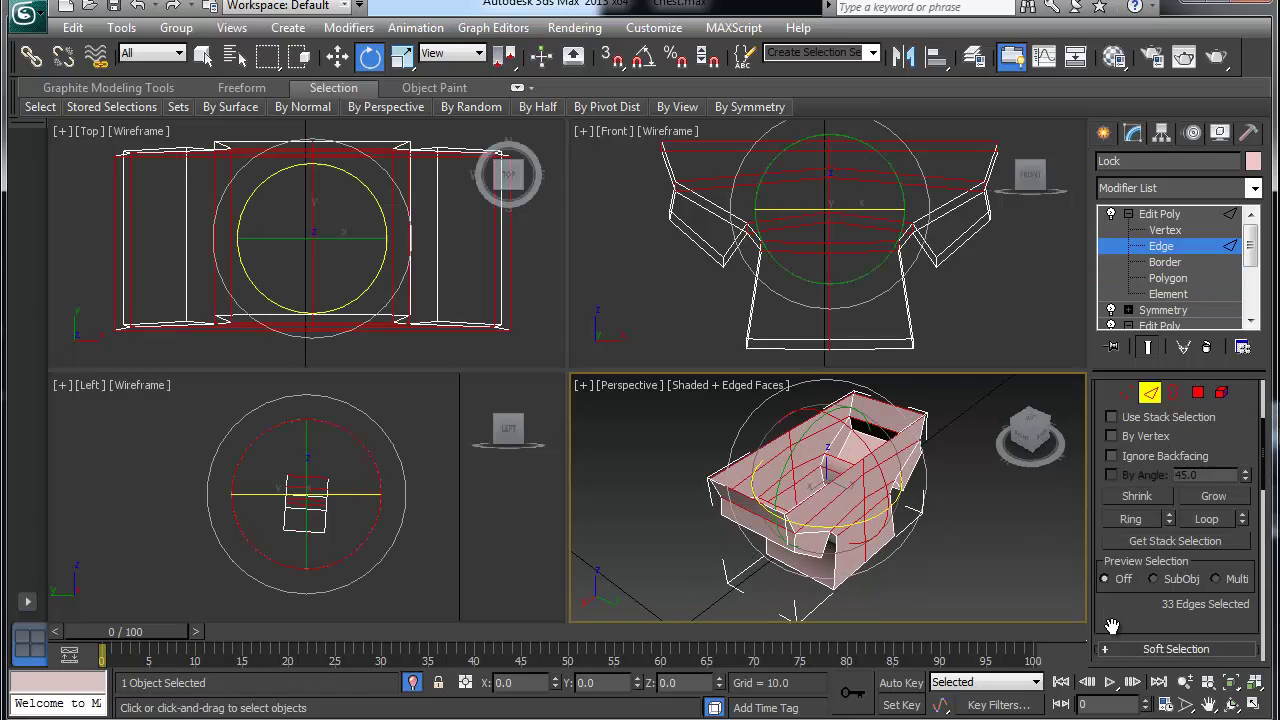
scroll(1120, 590, down, 5)
click(968, 554)
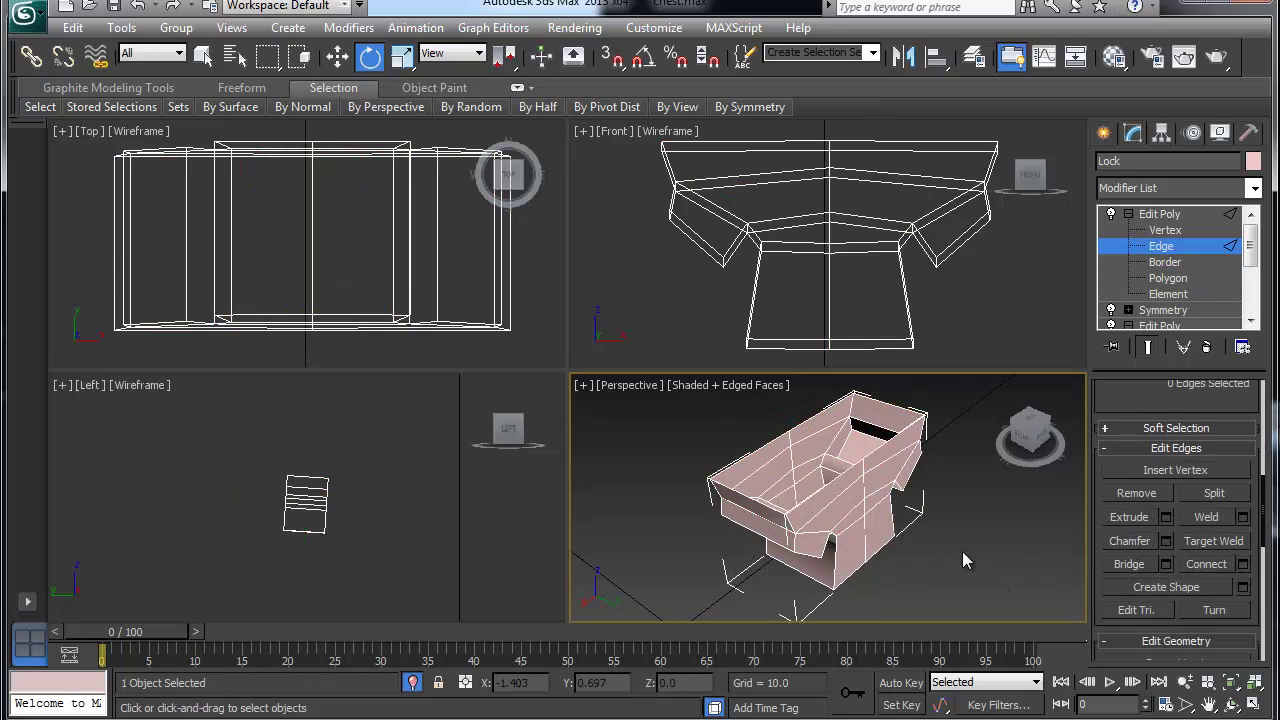
click(1140, 563)
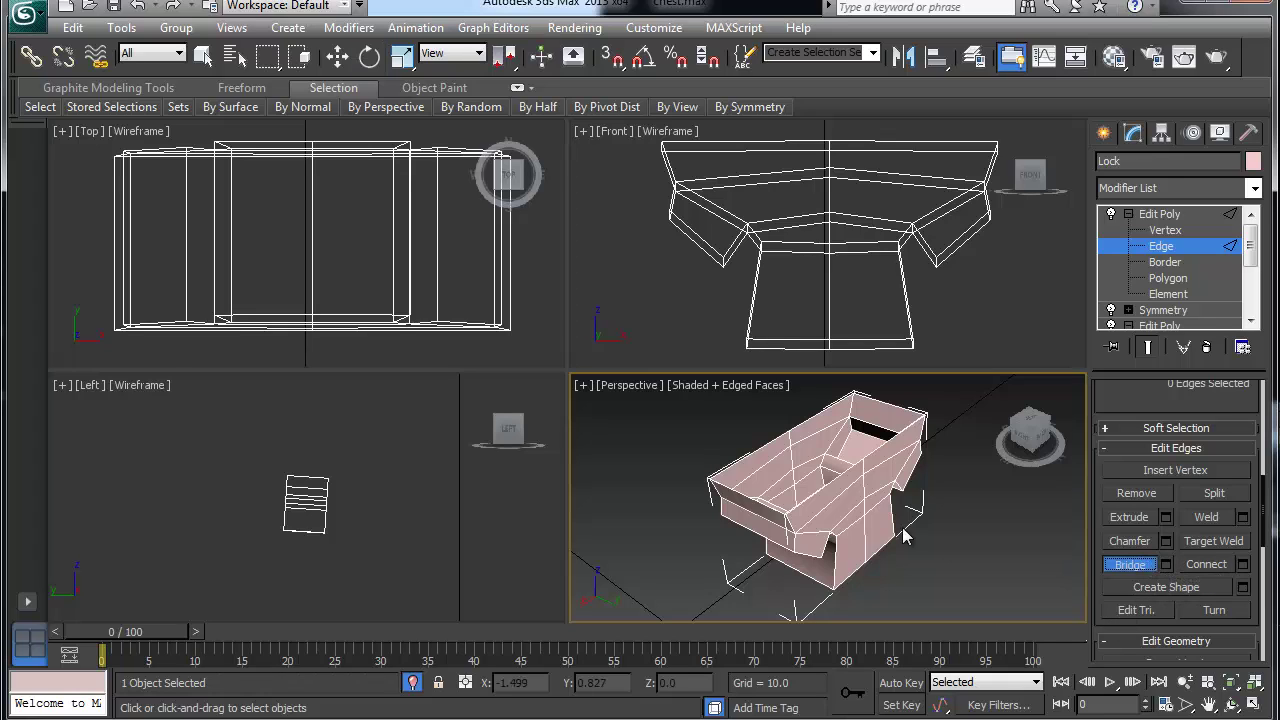
click(751, 452)
click(826, 484)
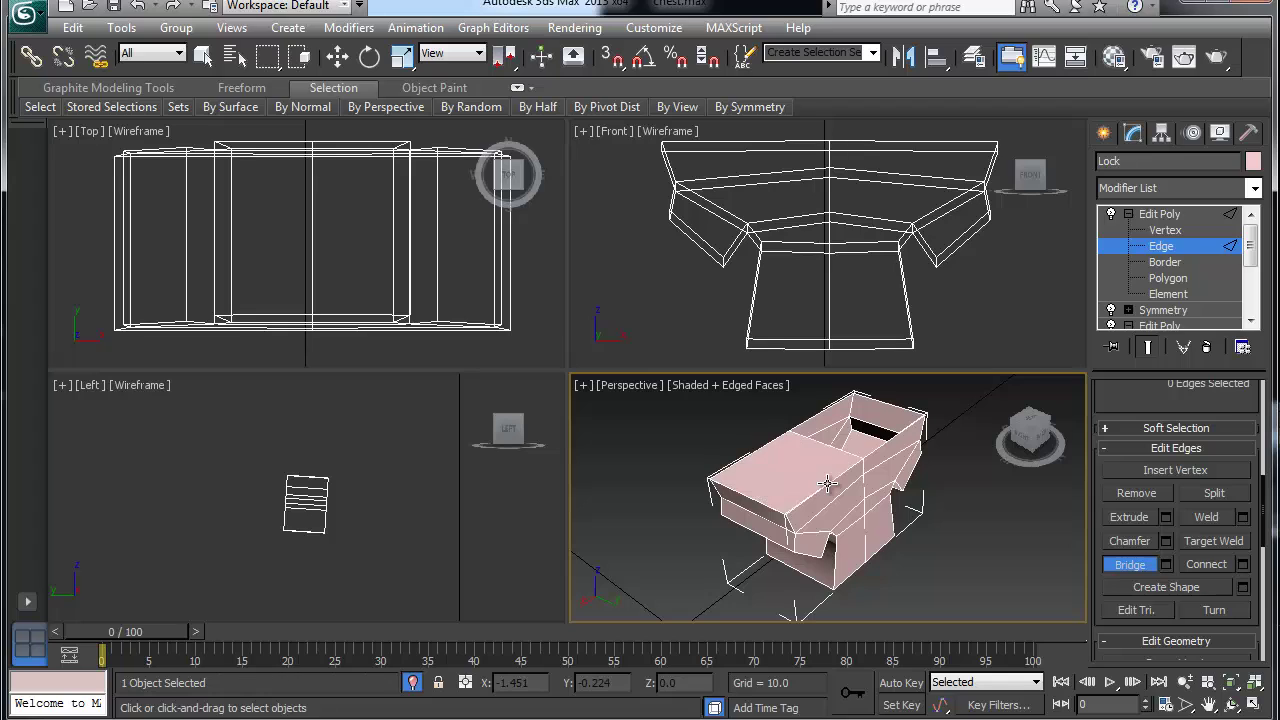
click(827, 411)
click(889, 436)
key(e)
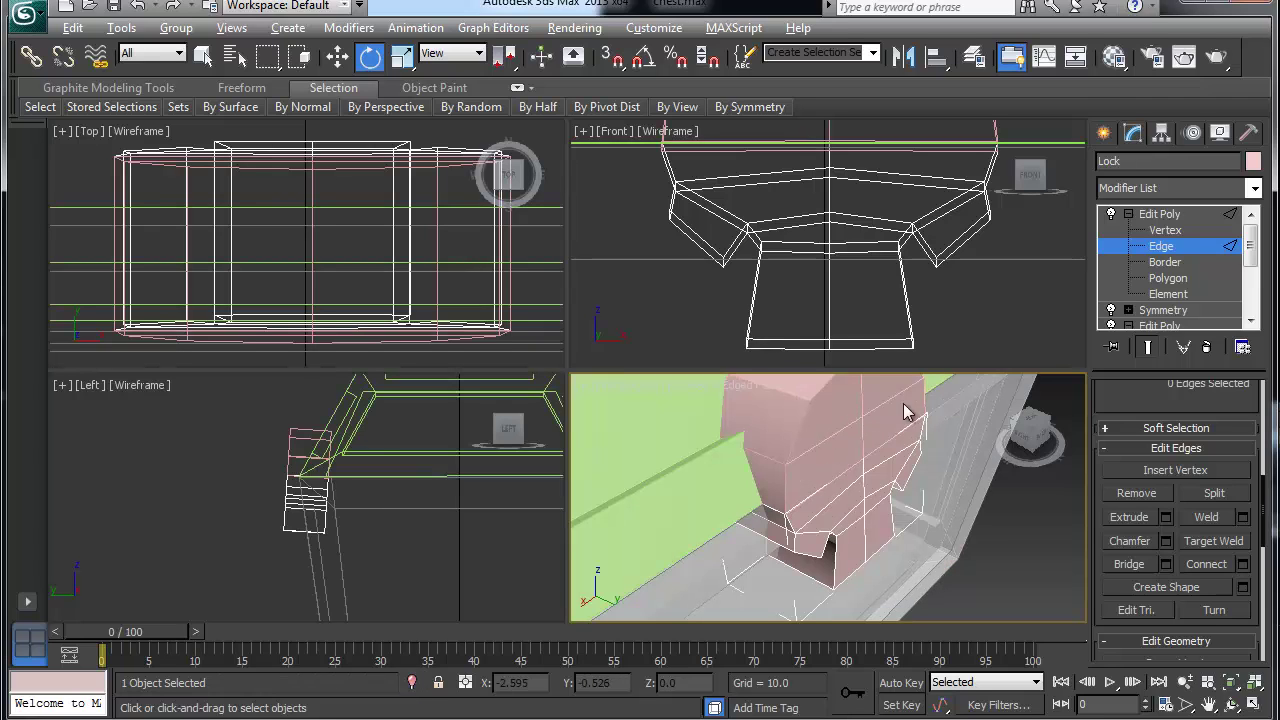
Leave the lower Lock piece's edge level and isolate the detached upper lock piece for edge editing from below.
click(1162, 246)
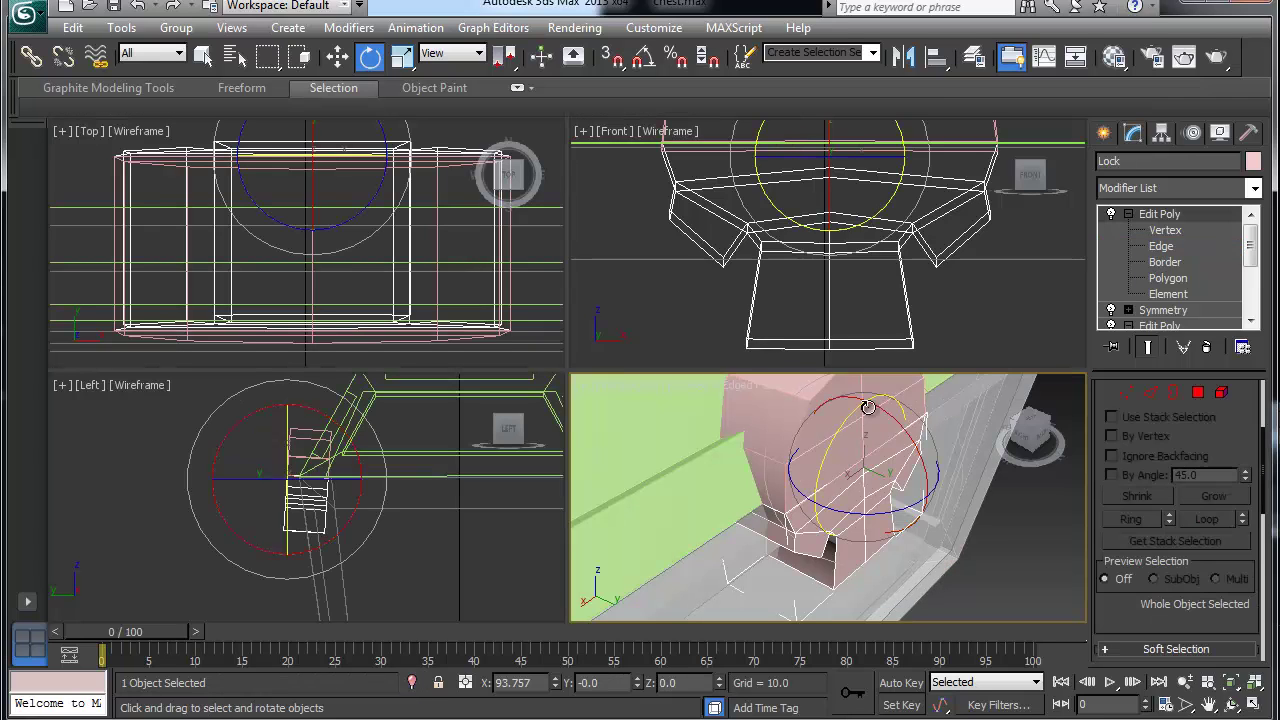
click(785, 415)
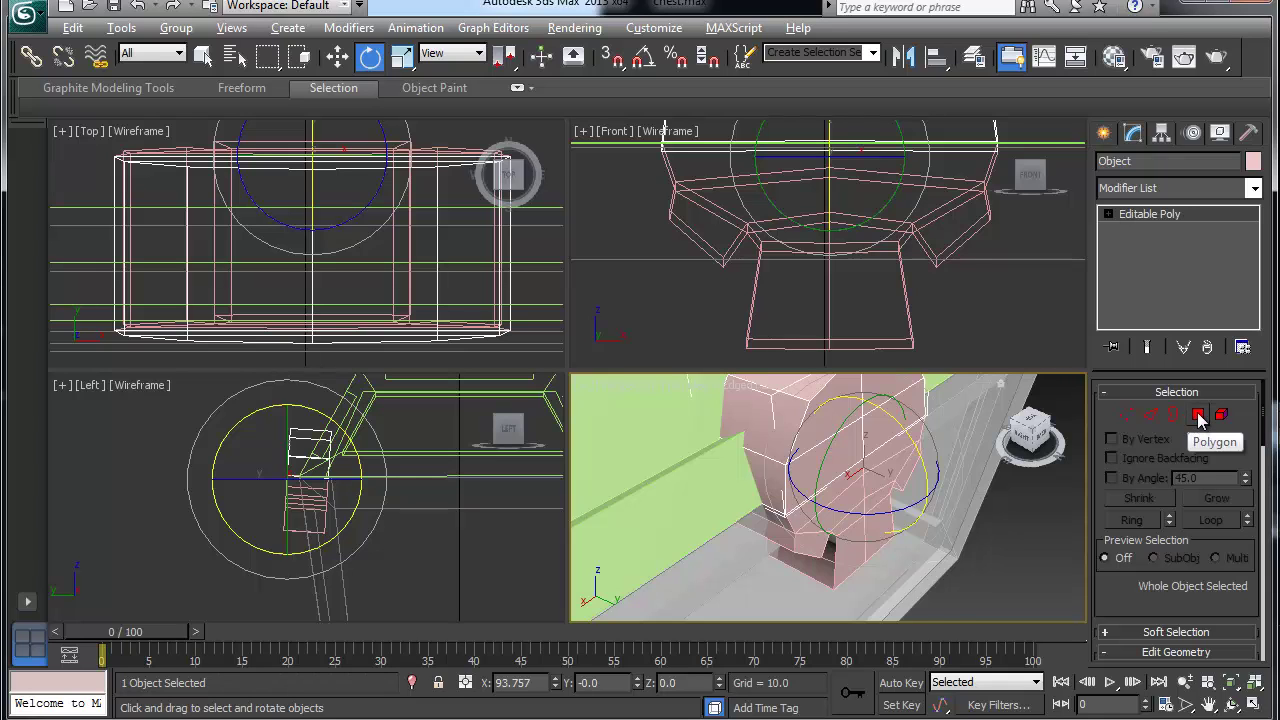
key(alt+q)
alt+middle_drag(850, 450, 843, 358)
click(1150, 416)
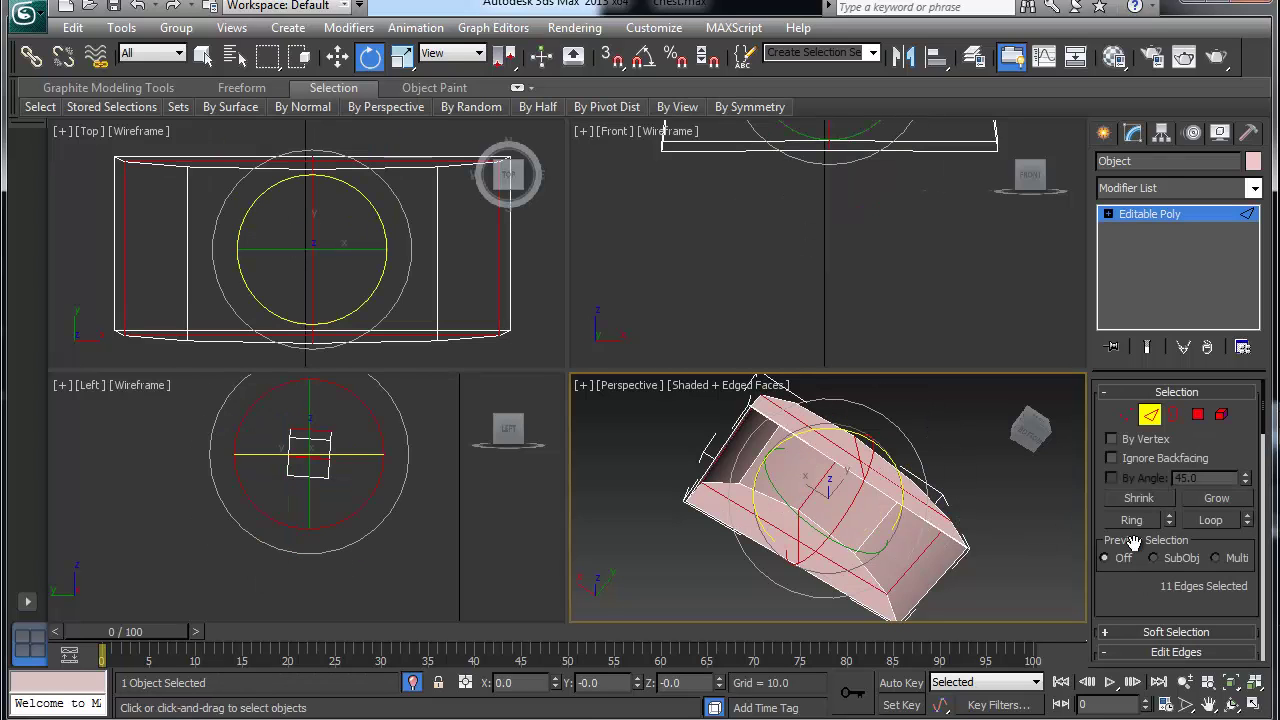
Bridge the opposite edges of the upper lock piece's open underside to cap both halves.
scroll(1128, 590, down, 5)
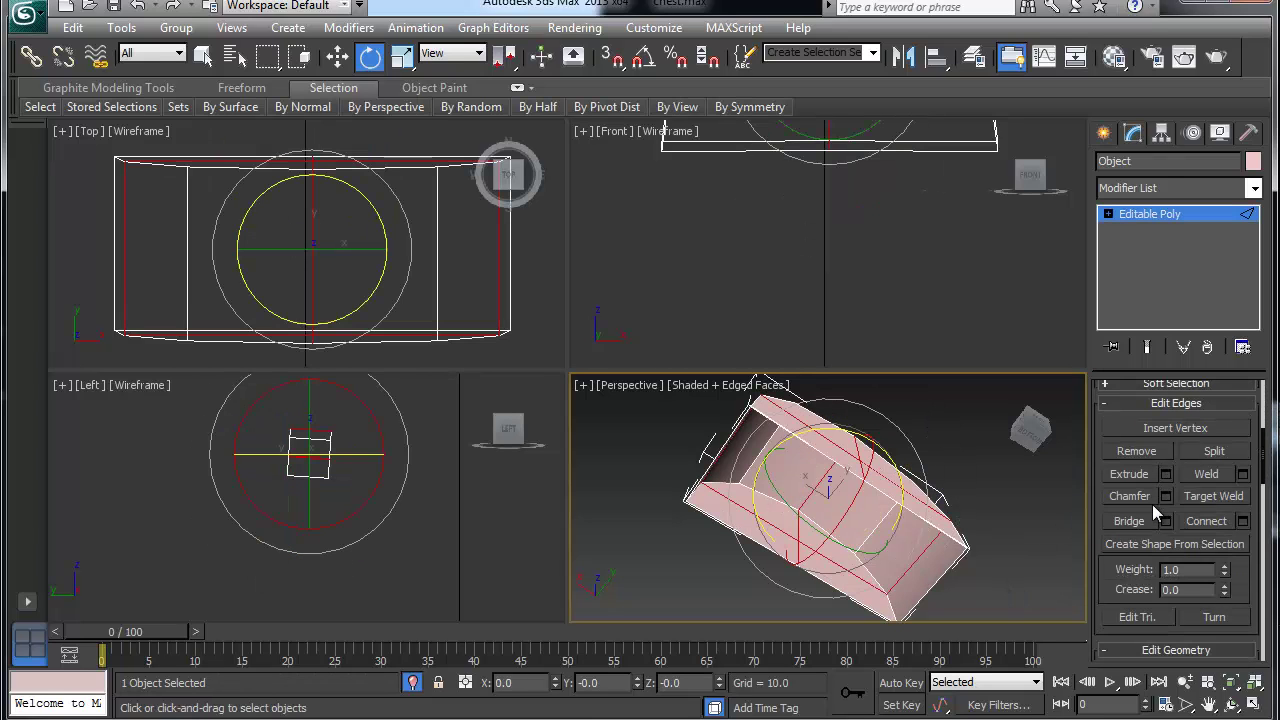
click(1146, 521)
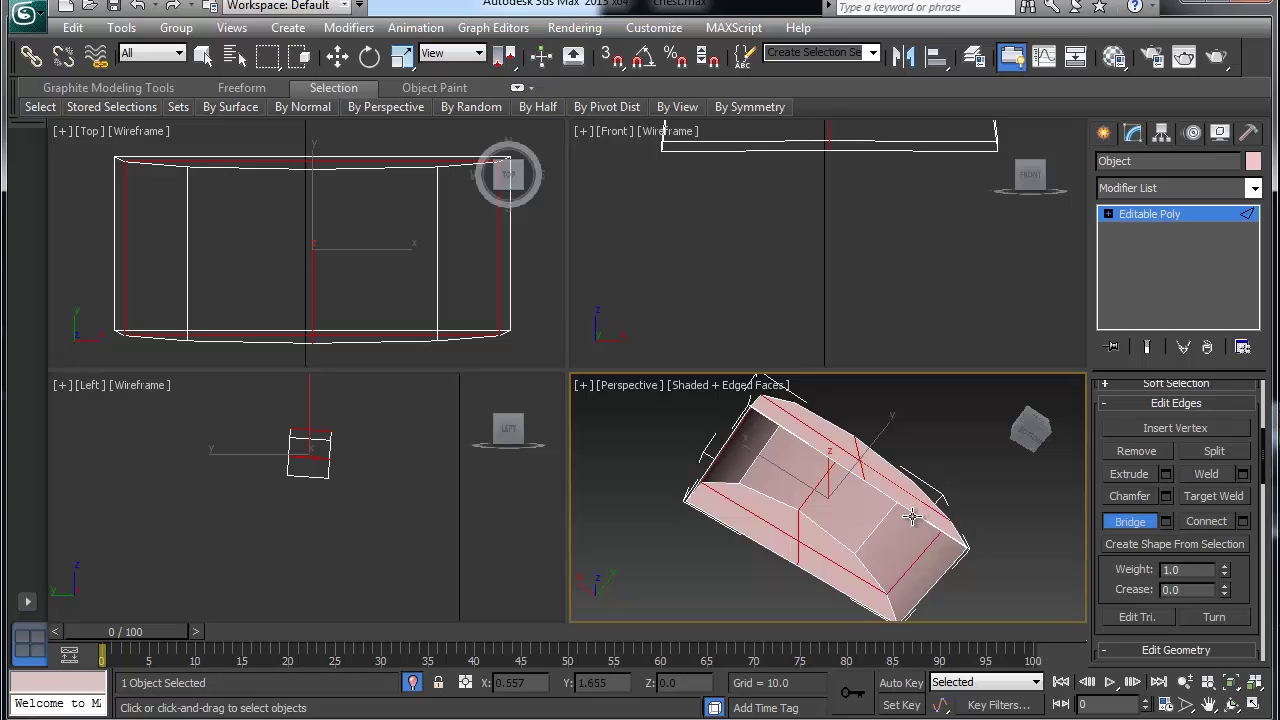
click(836, 588)
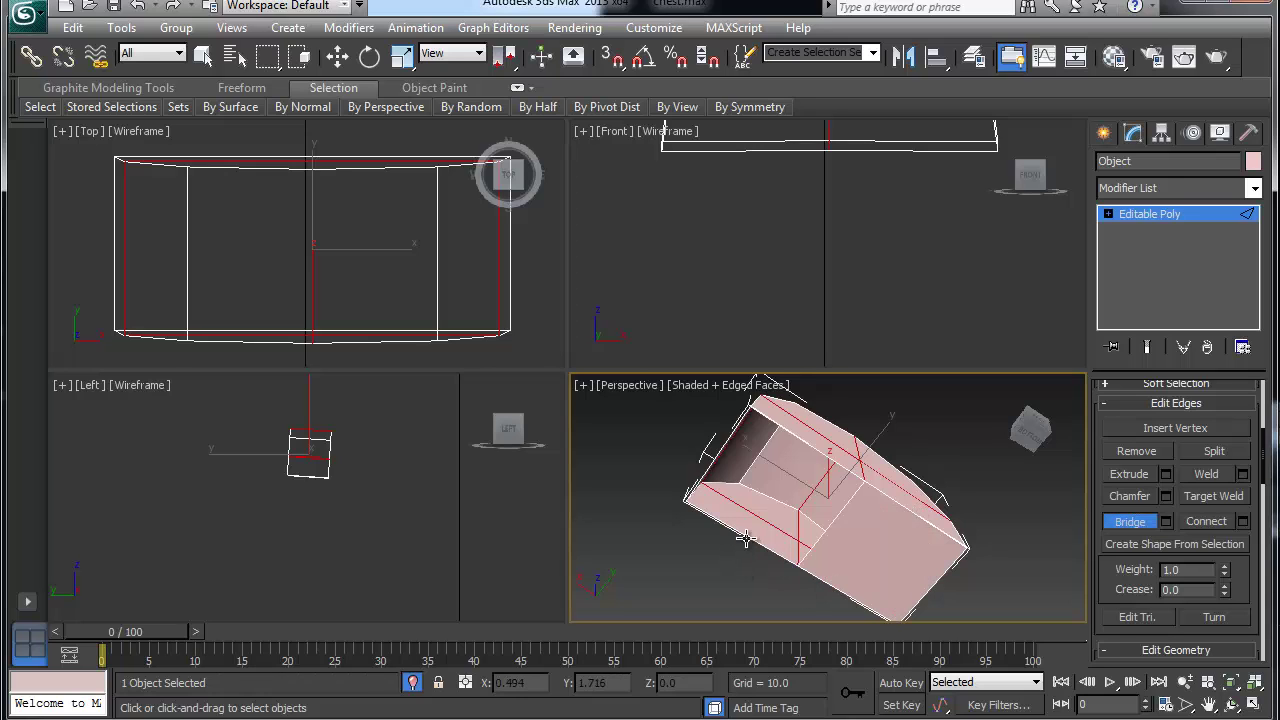
click(815, 445)
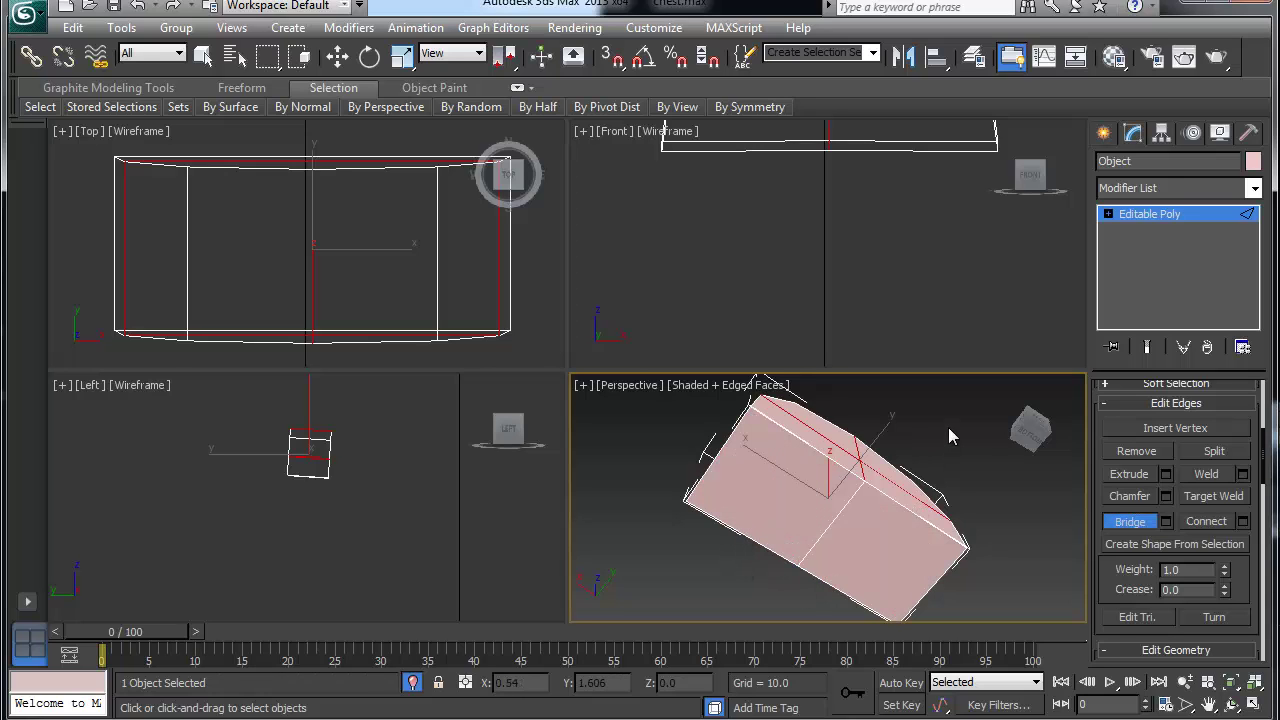
alt+middle_drag(948, 427, 1113, 537)
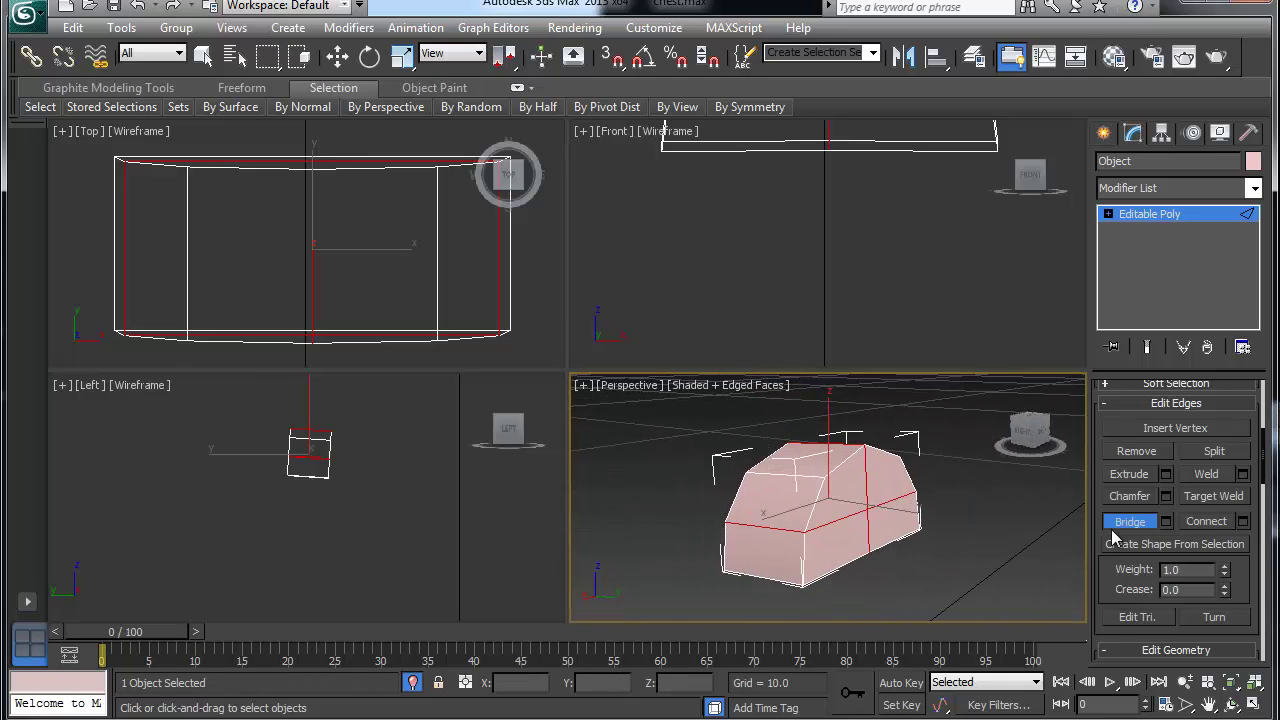
key(e)
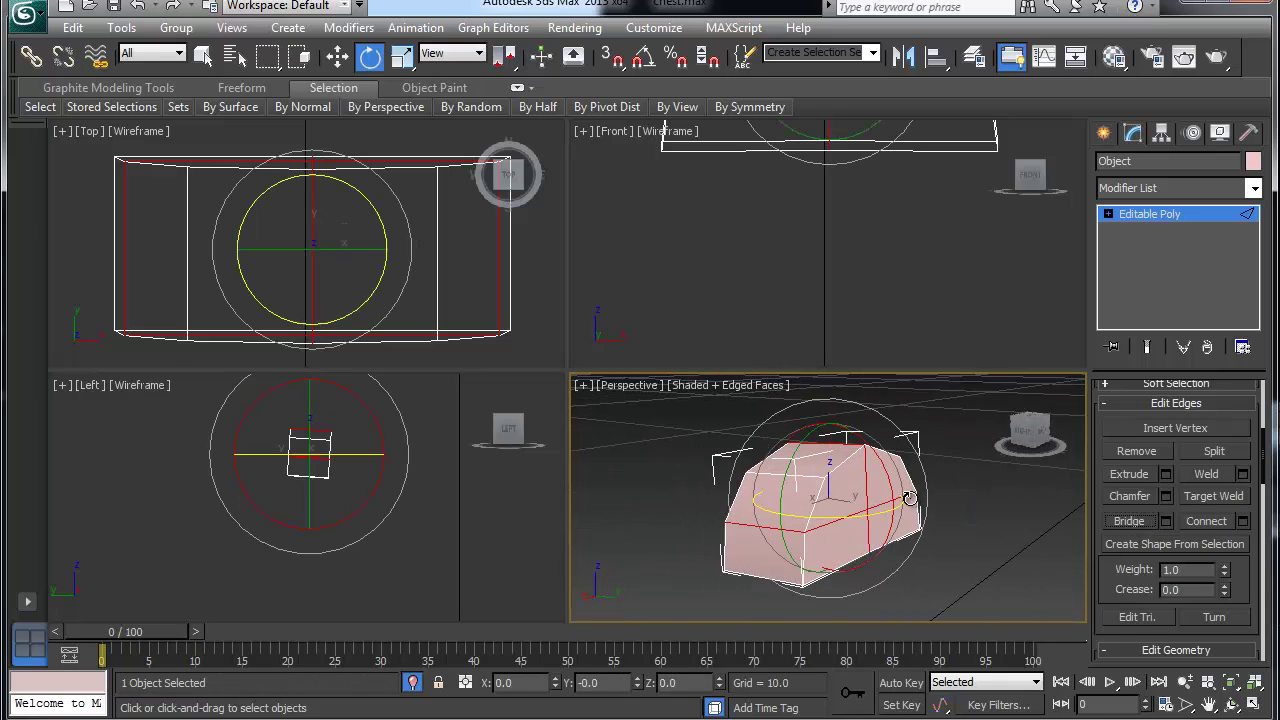
Show the whole chest in a maximized perspective view and clear the upper lock piece's edge selection.
alt+middle_drag(909, 497, 772, 521)
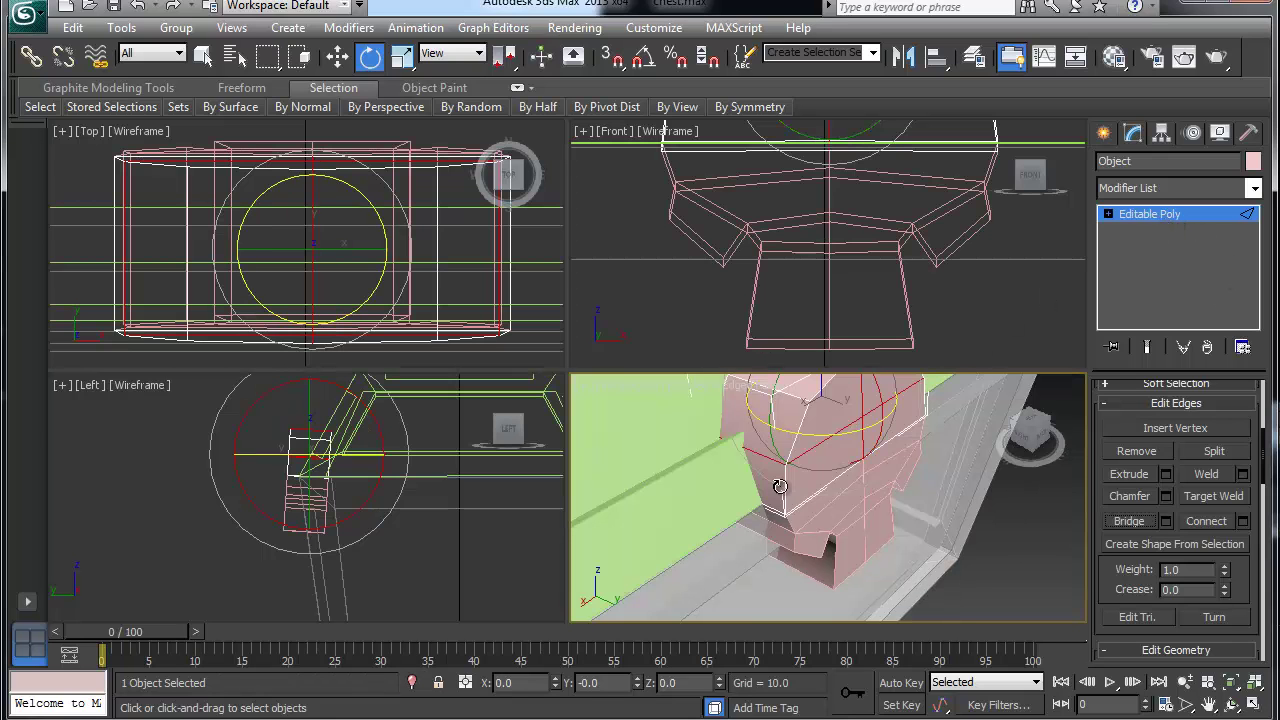
alt+middle_drag(800, 430, 826, 423)
scroll(823, 451, down, 4)
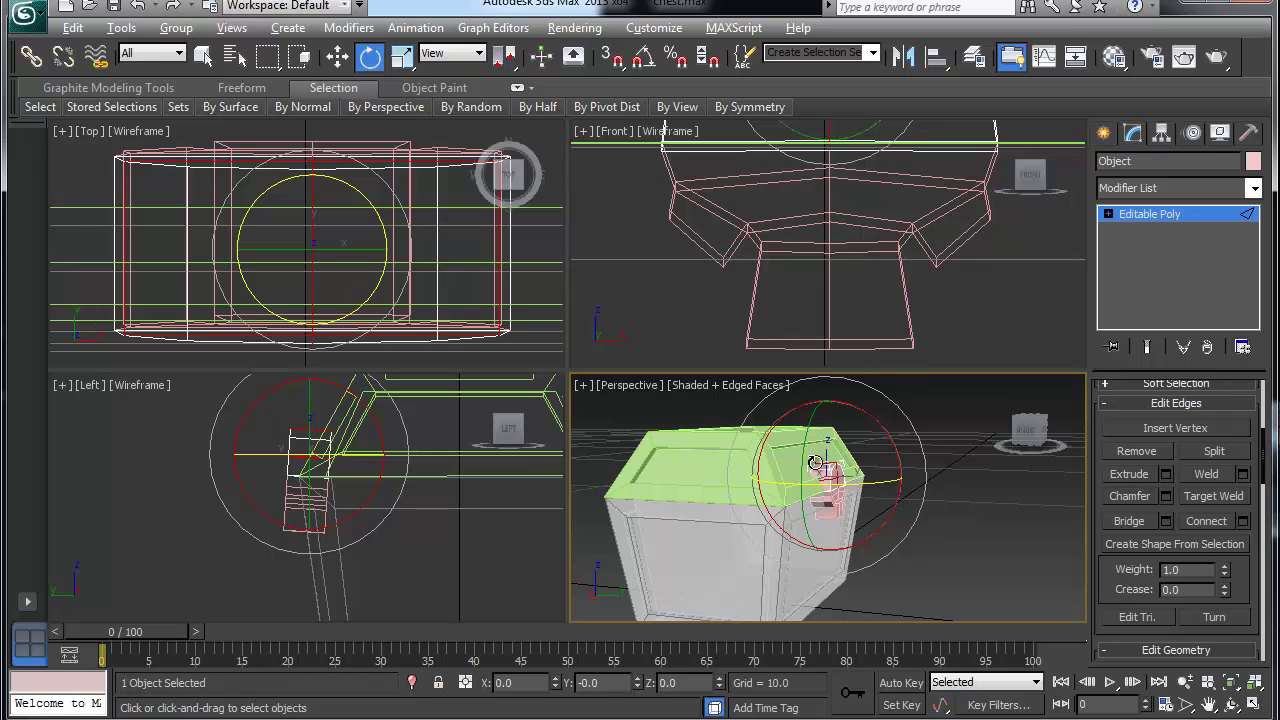
key(alt+w)
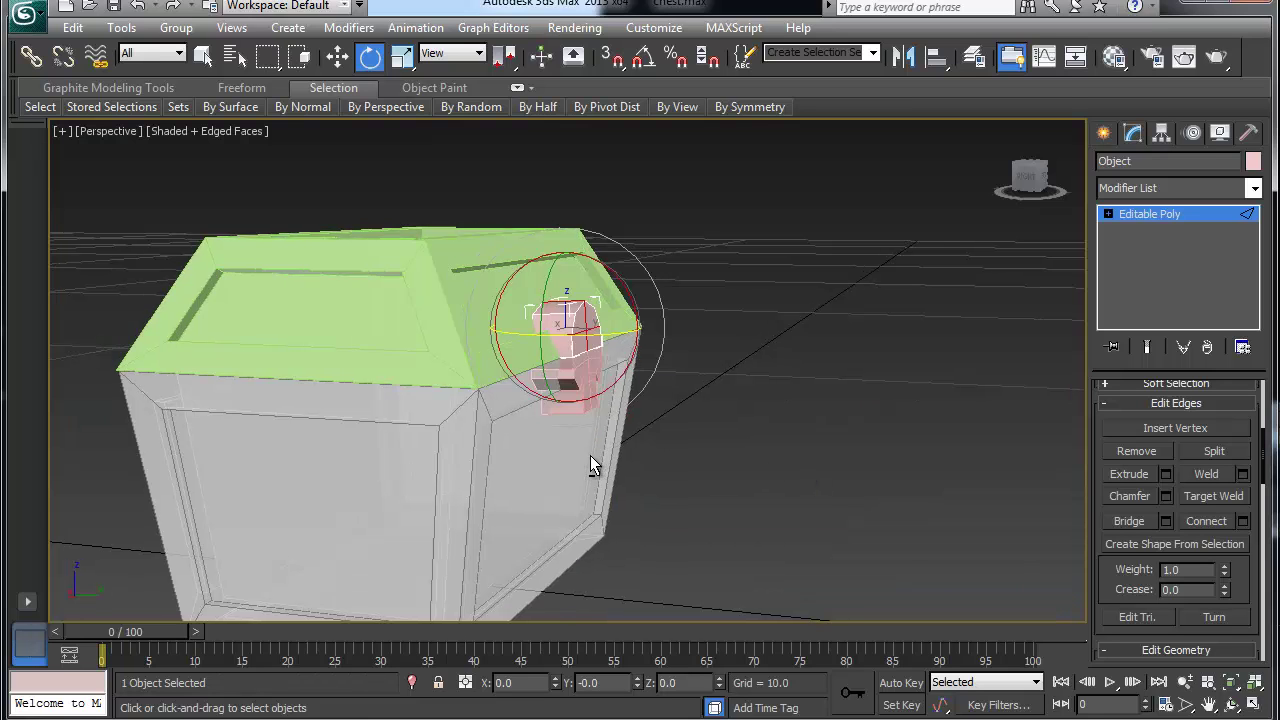
alt+middle_drag(590, 455, 677, 462)
click(832, 440)
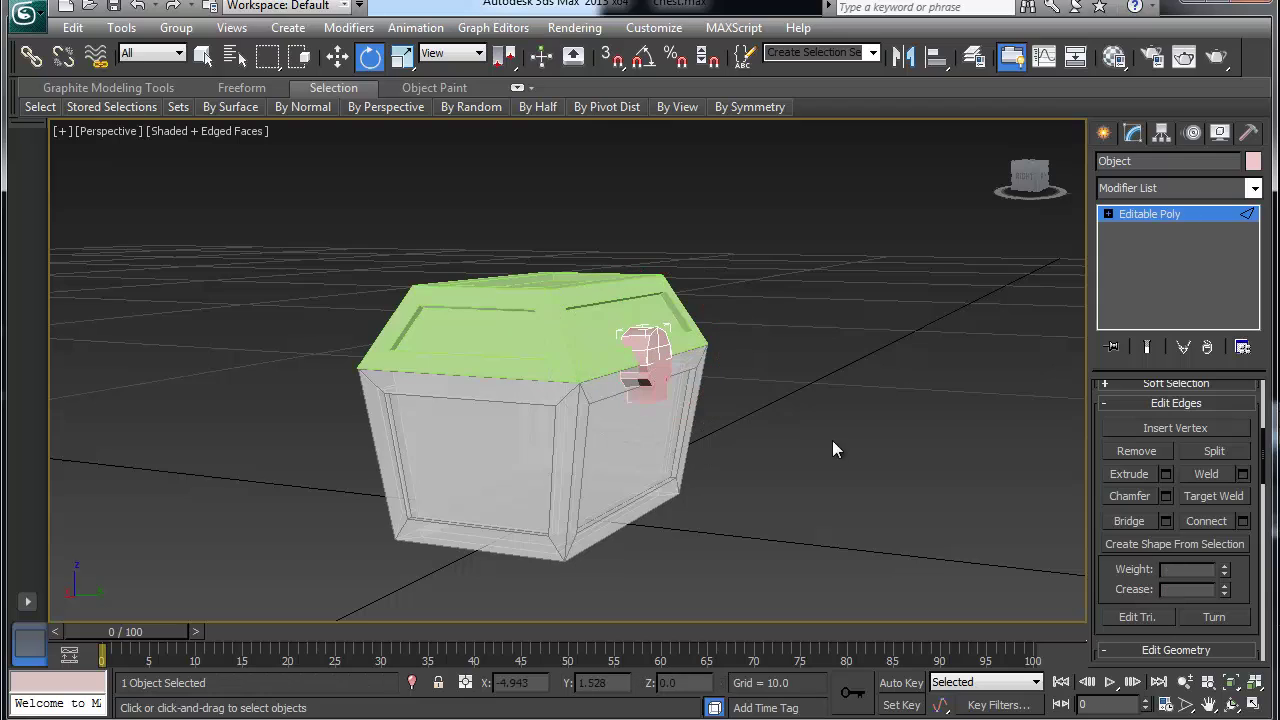
Unfreeze all objects in the scene and return the upper lock piece to object level with the Move tool active.
click(1107, 214)
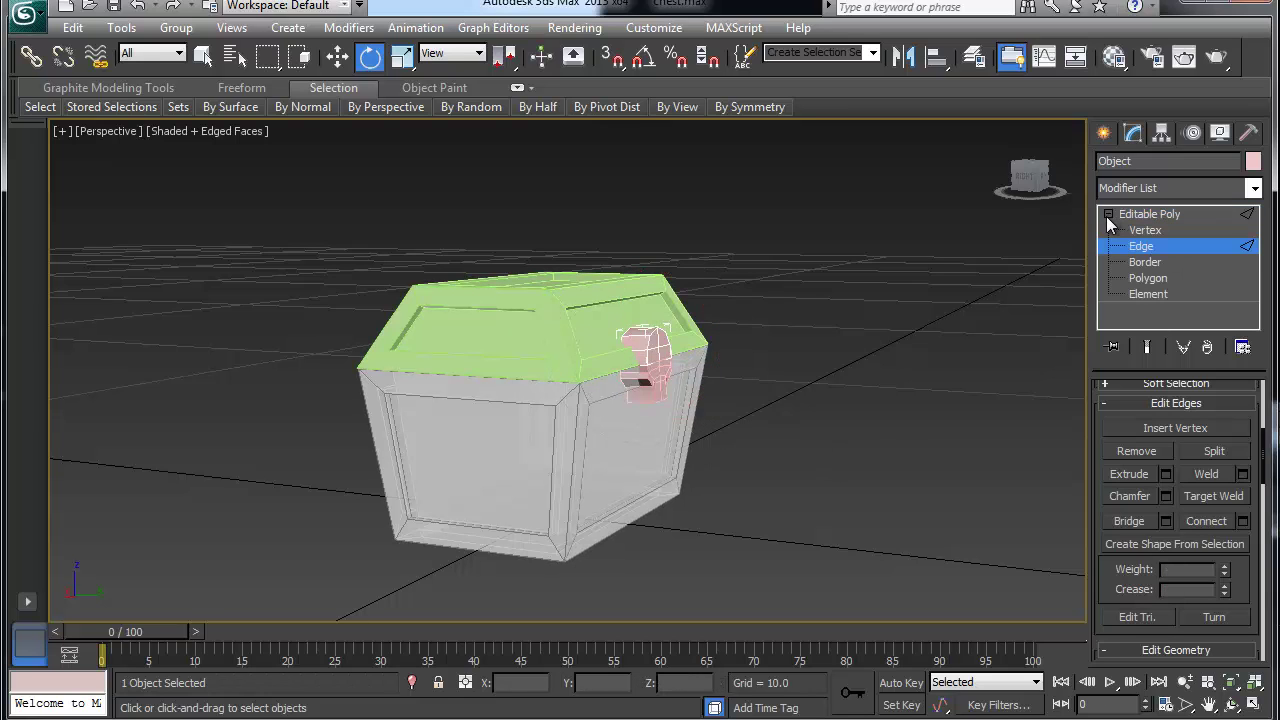
click(1107, 214)
right_click(857, 371)
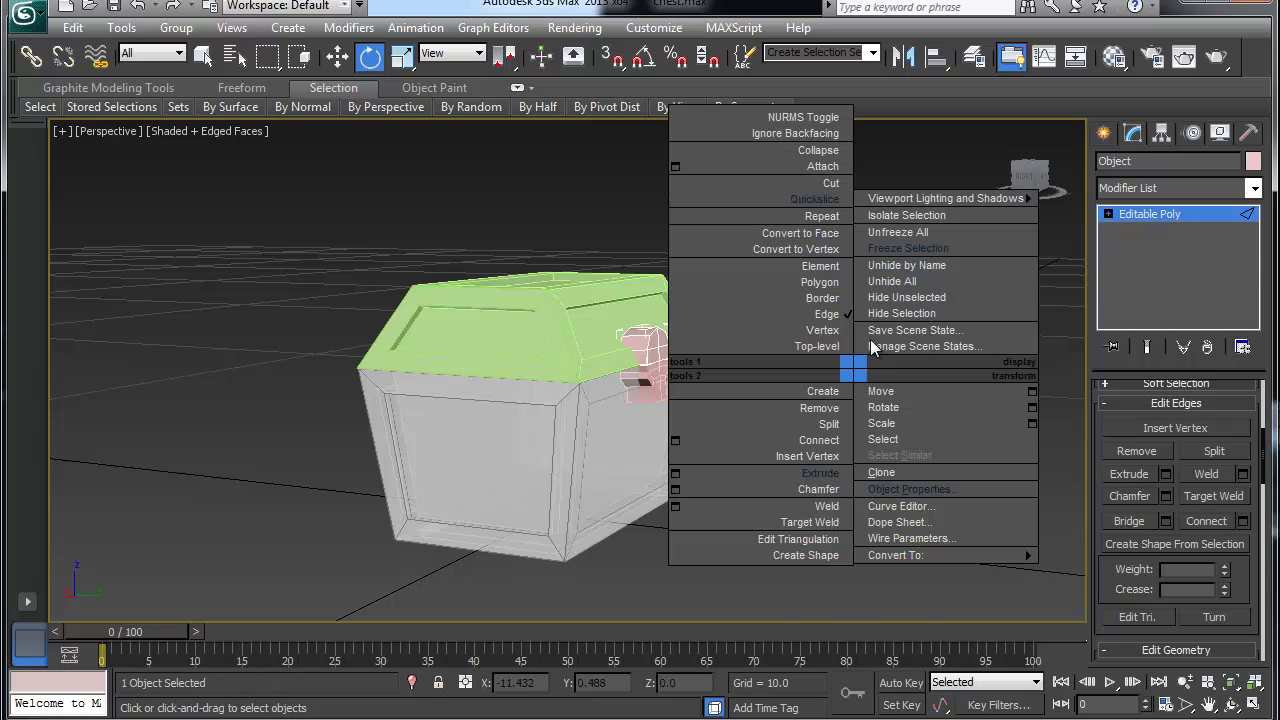
click(897, 233)
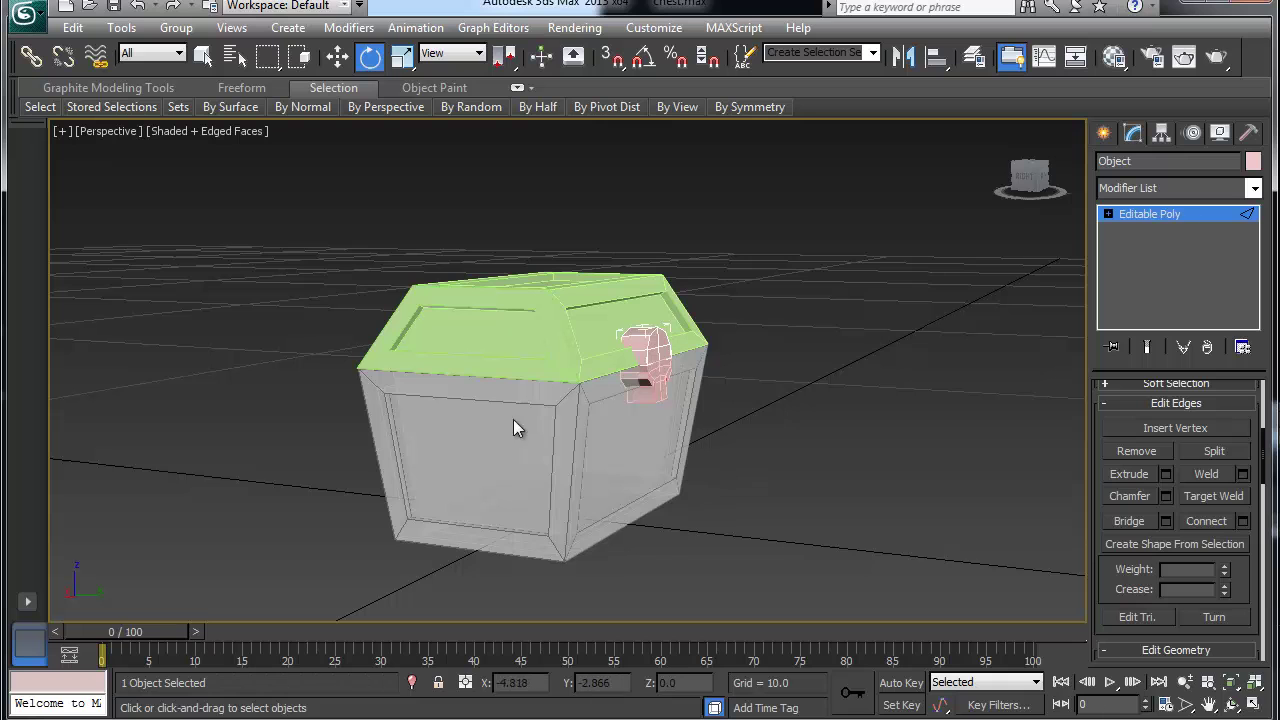
alt+middle_drag(522, 474, 698, 472)
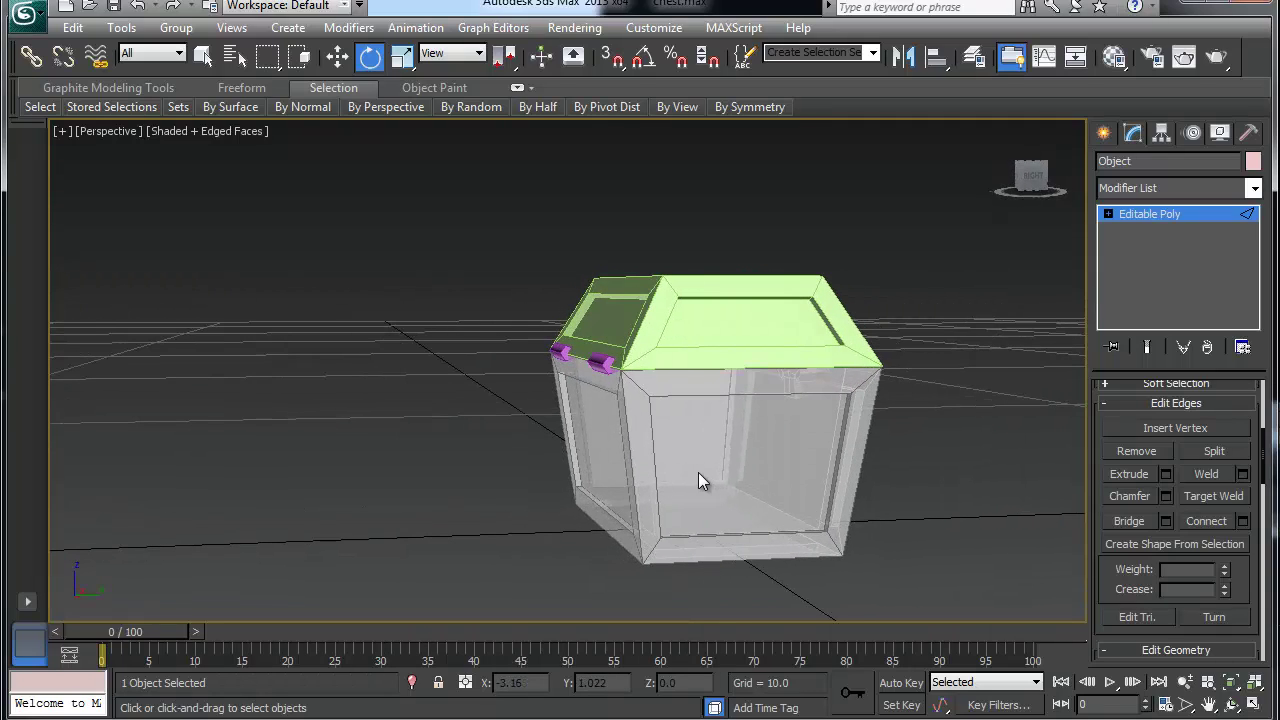
right_click(707, 443)
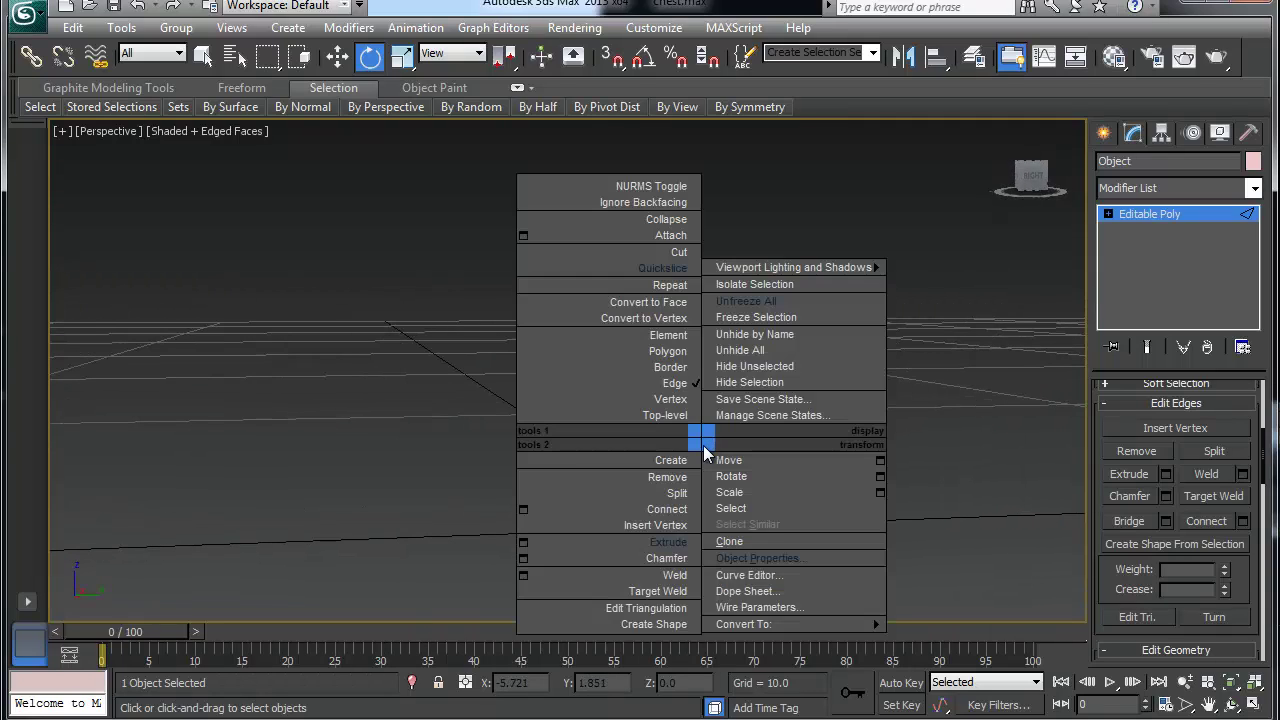
click(711, 454)
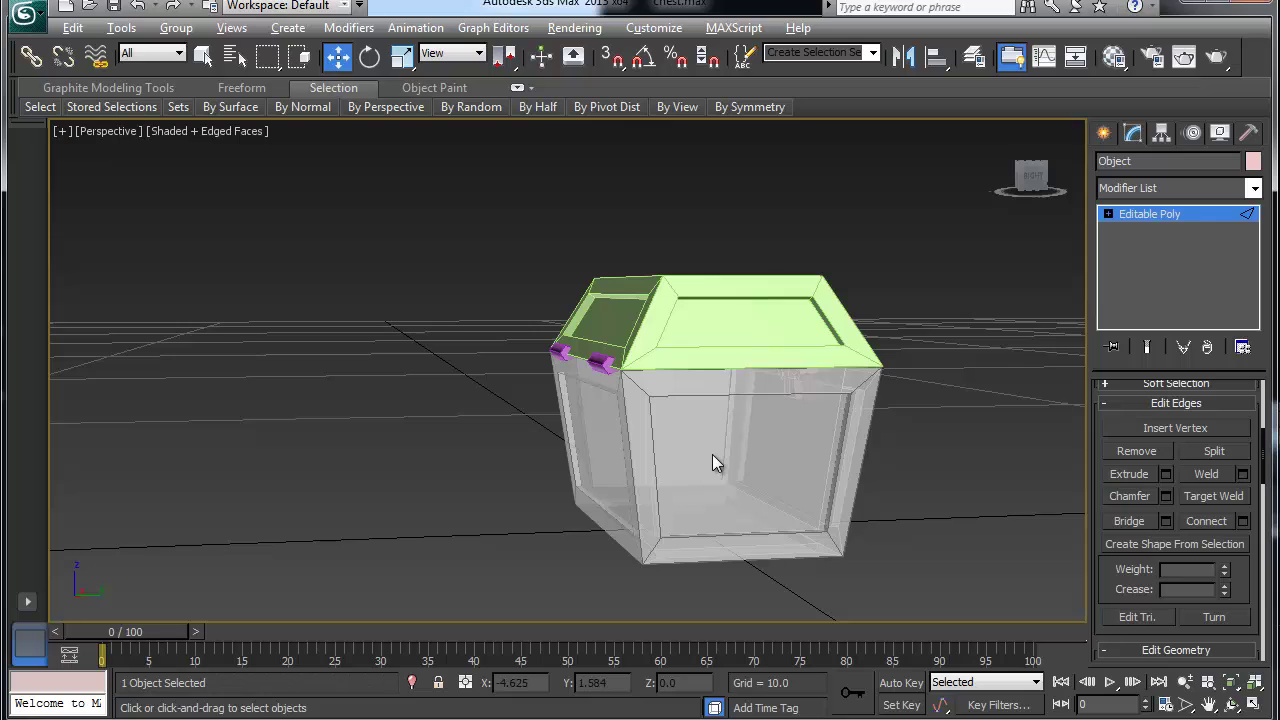
click(1150, 215)
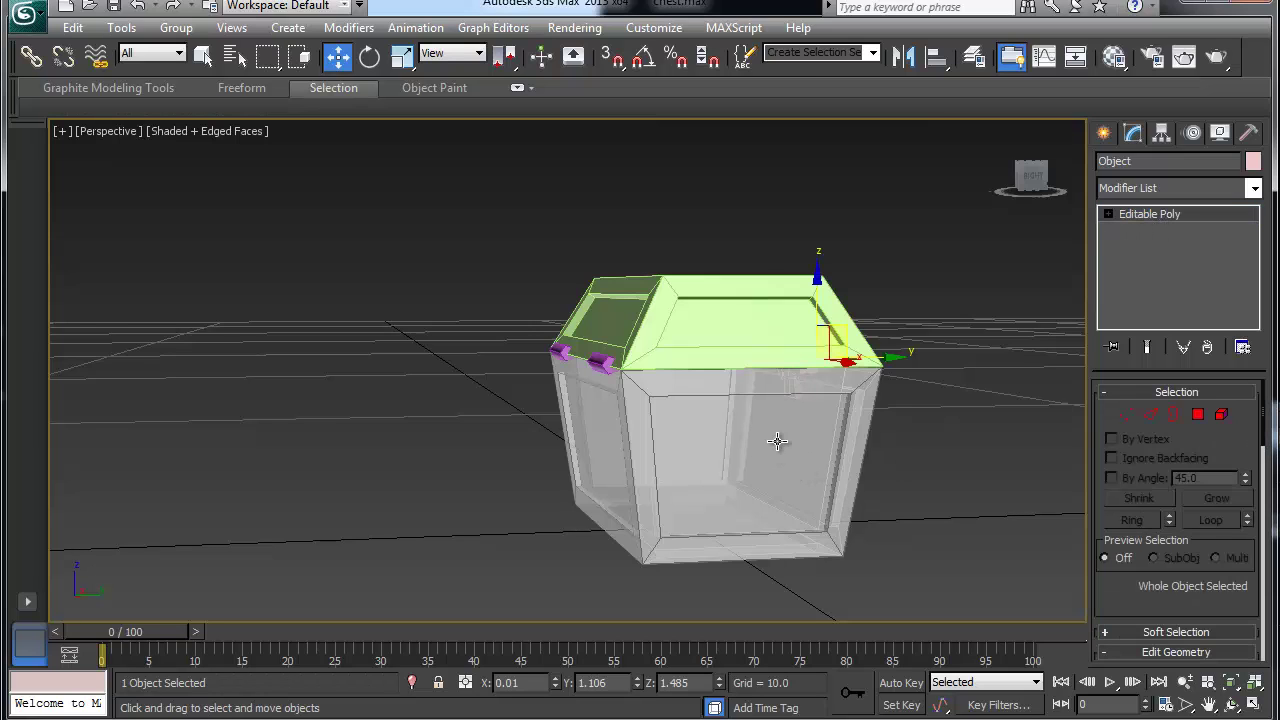
Attach both hinges on the back of the chest to the chest base, Box001.
click(1108, 214)
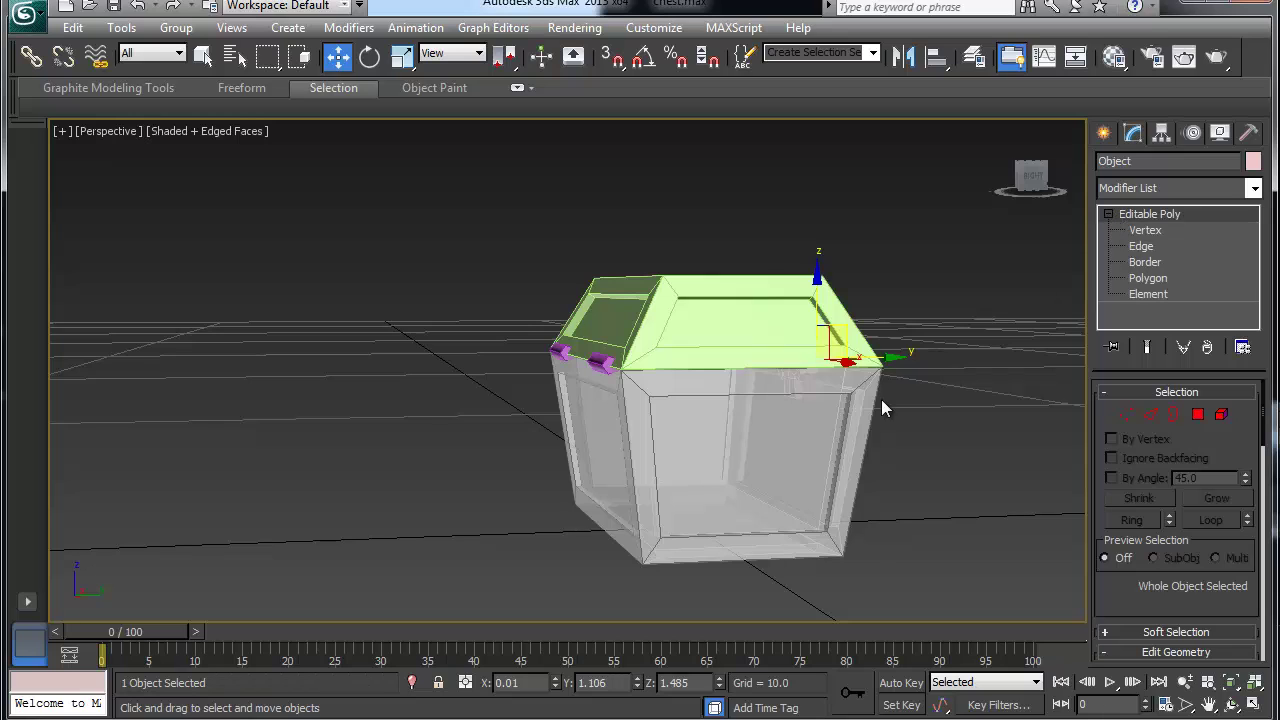
click(762, 487)
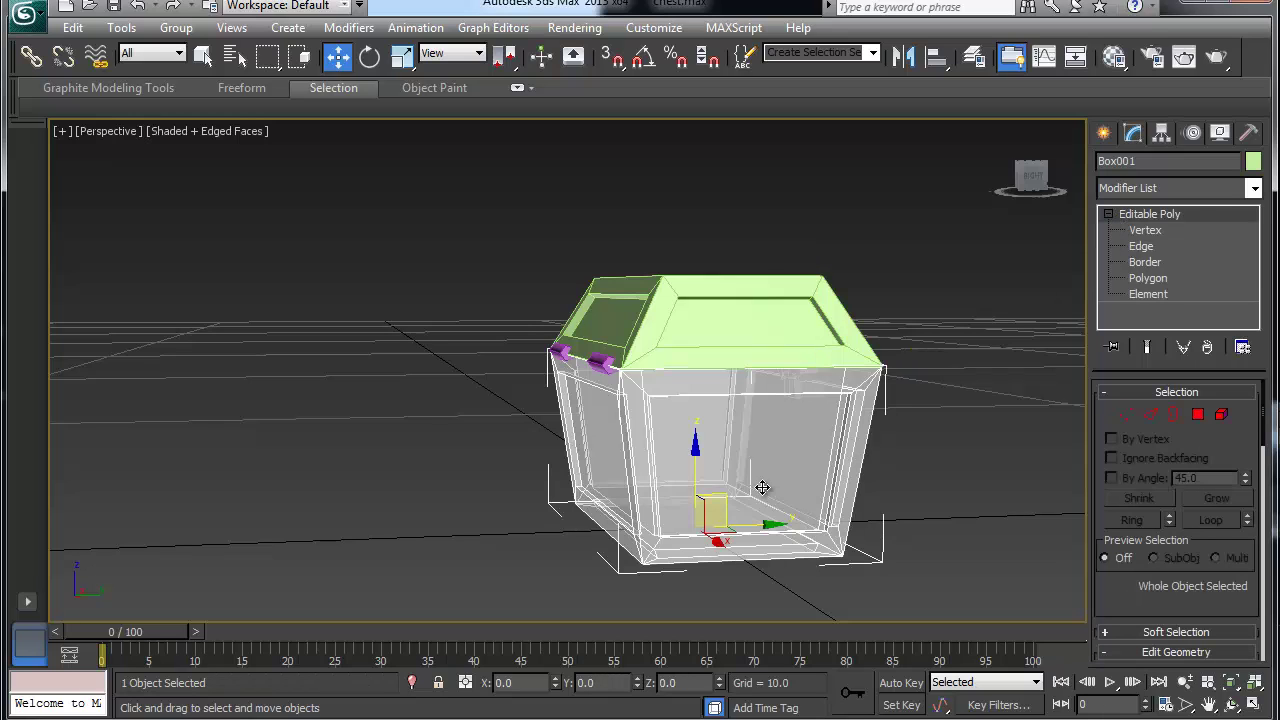
scroll(1112, 600, down, 5)
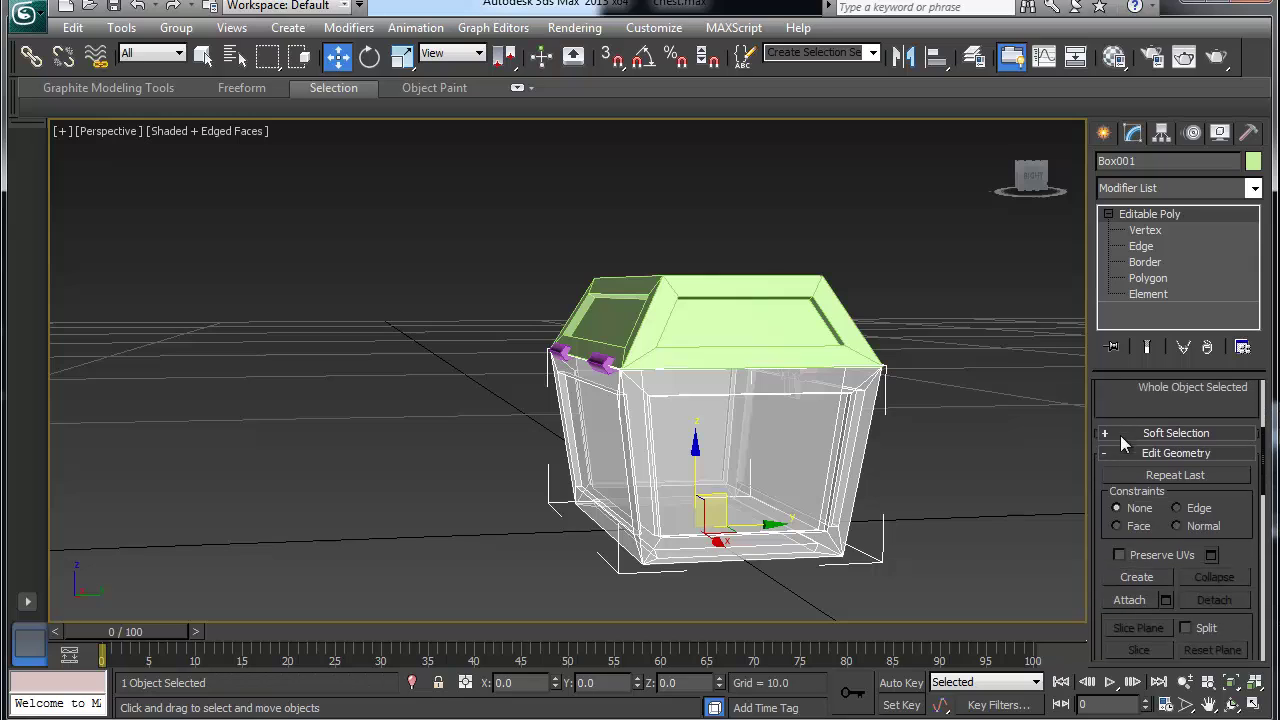
click(1129, 510)
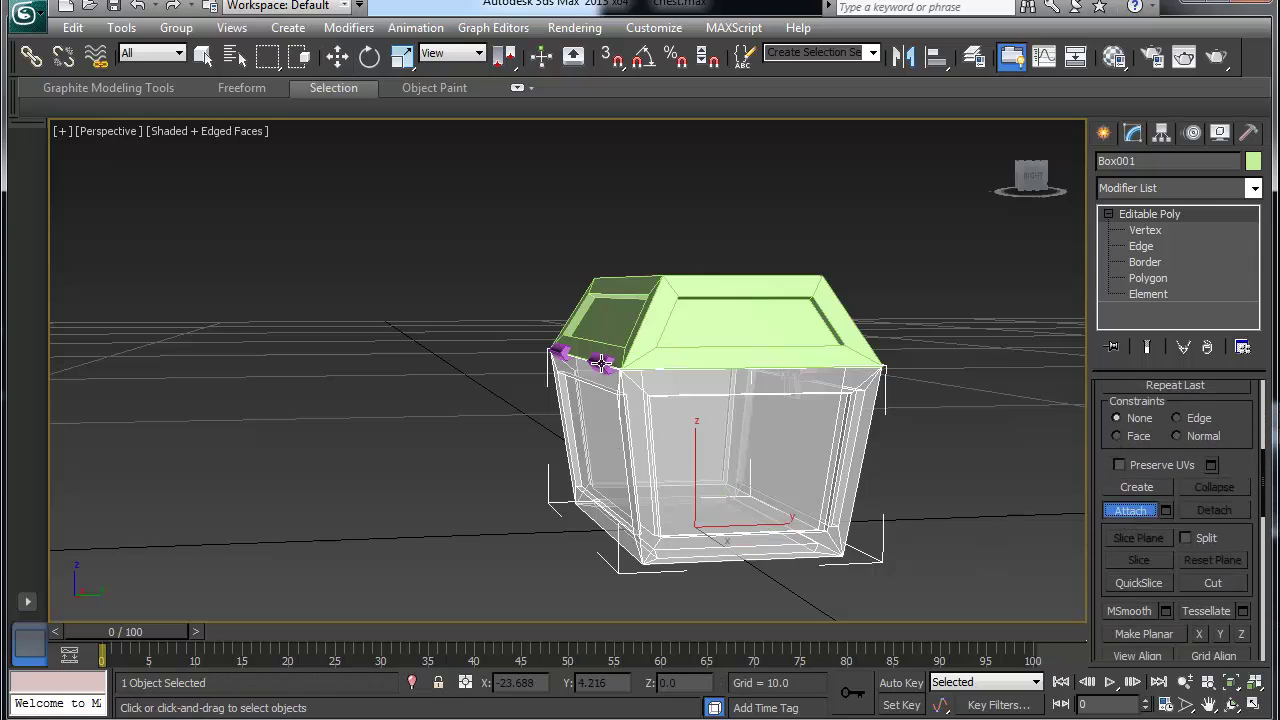
click(557, 352)
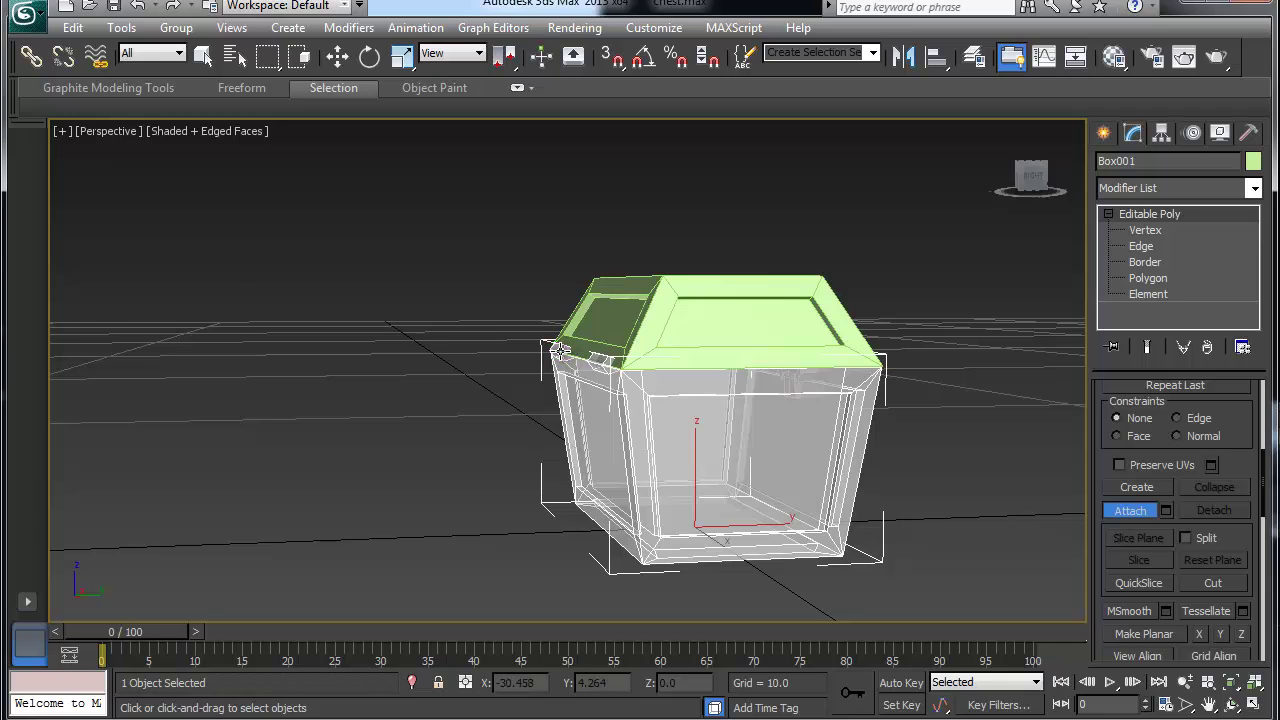
click(566, 355)
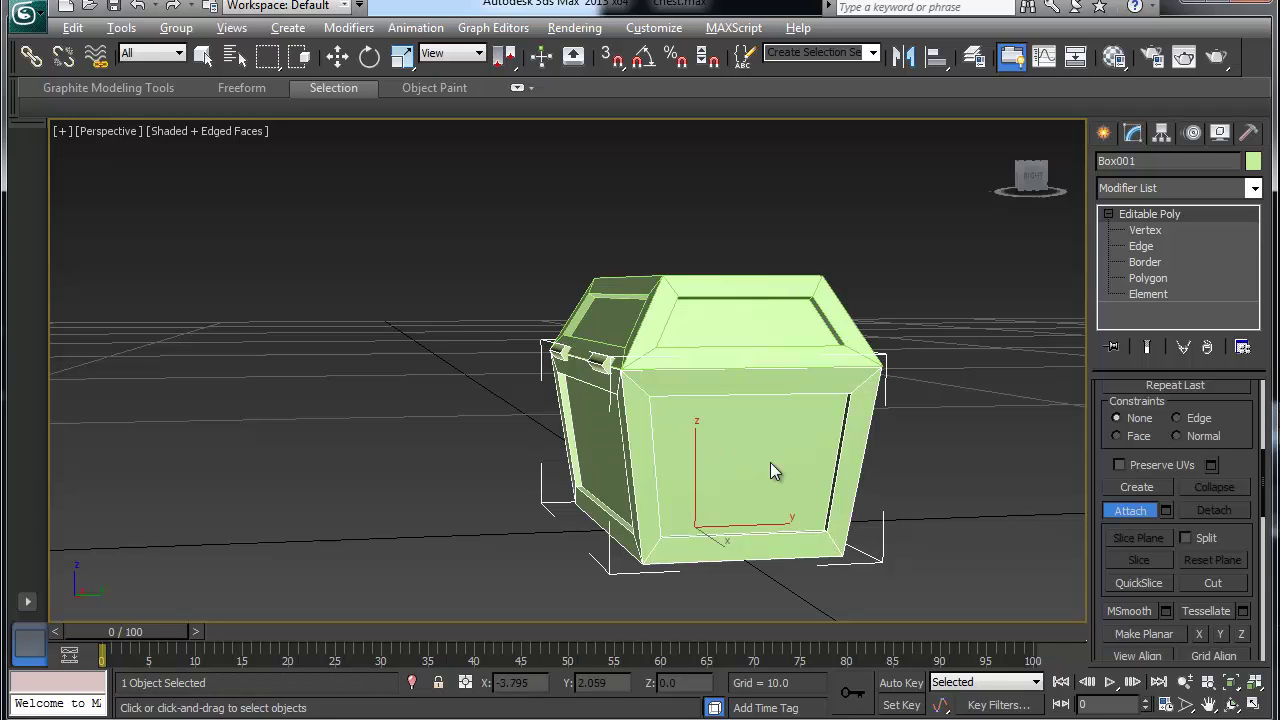
Attach the lower Lock piece on the chest's front to the base and end the Attach operation.
alt+middle_drag(770, 462, 607, 464)
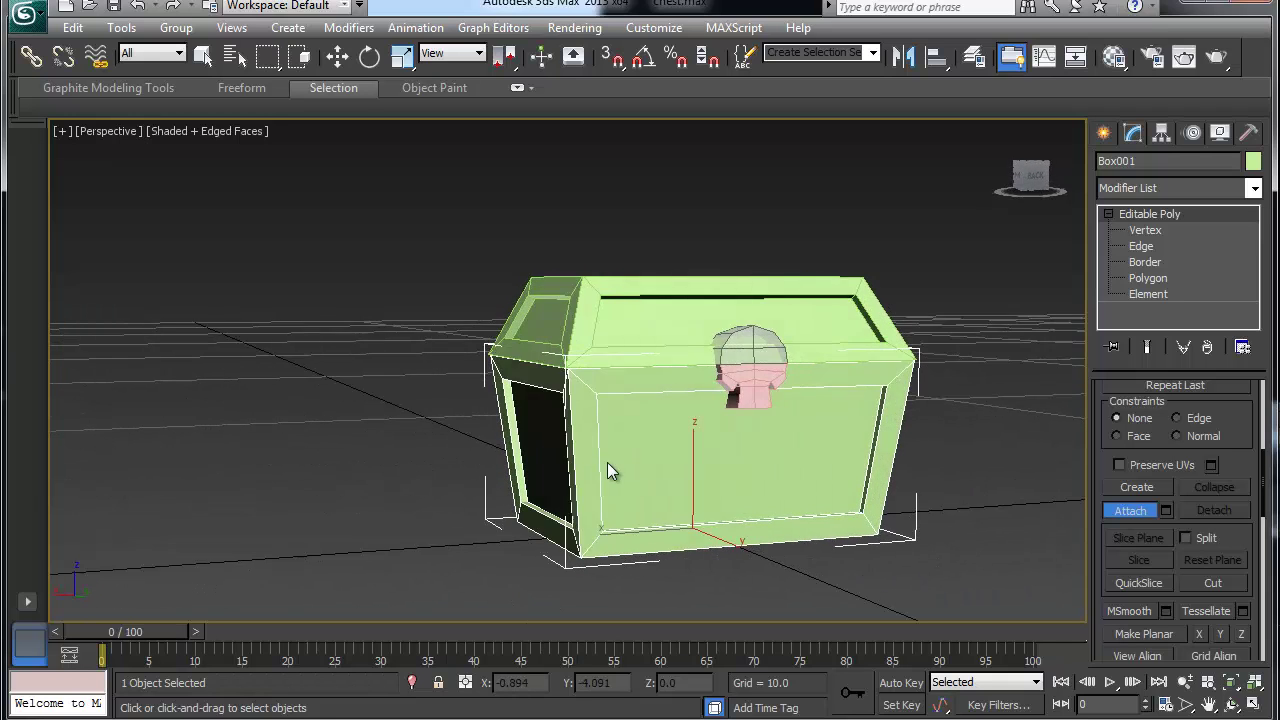
click(757, 389)
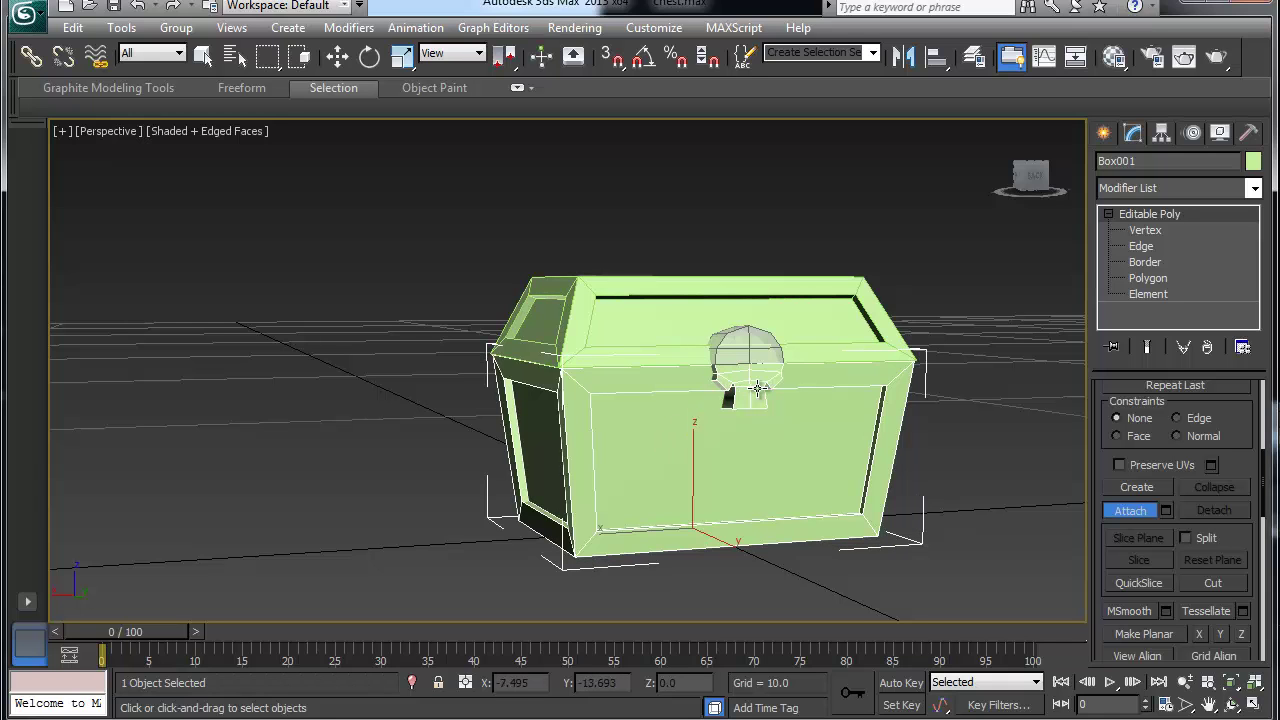
alt+middle_drag(716, 450, 800, 446)
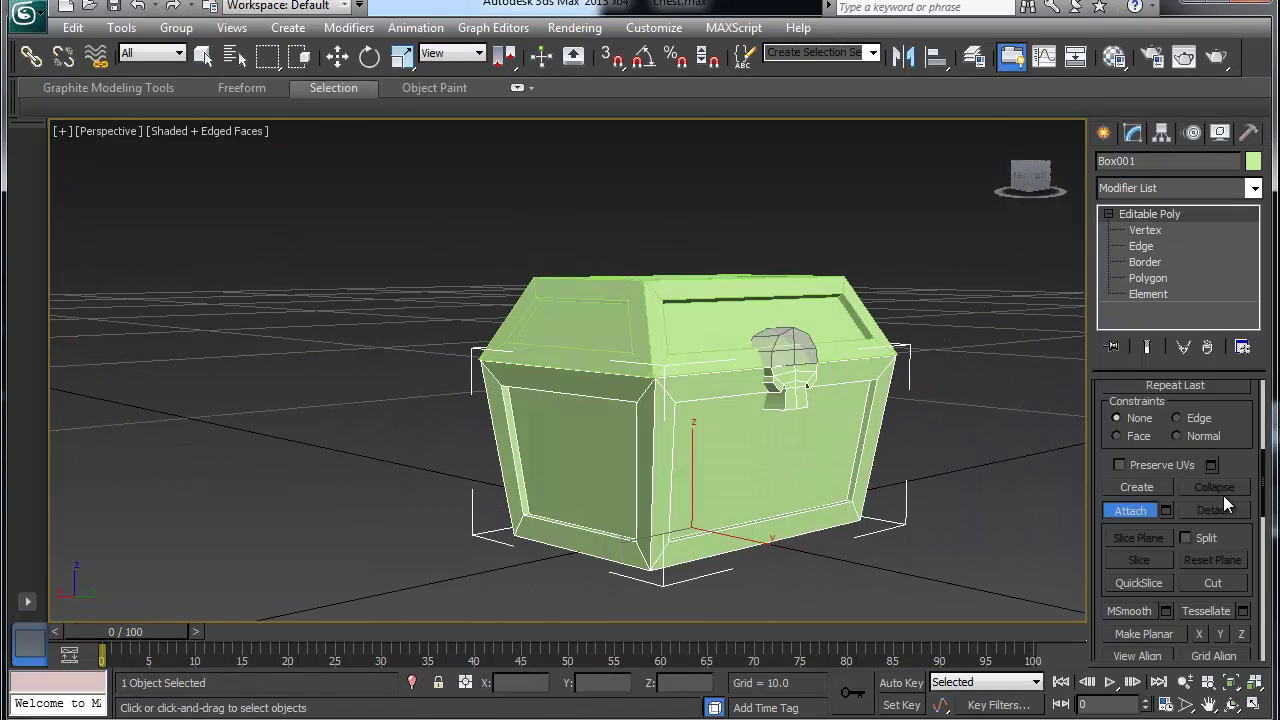
click(1134, 511)
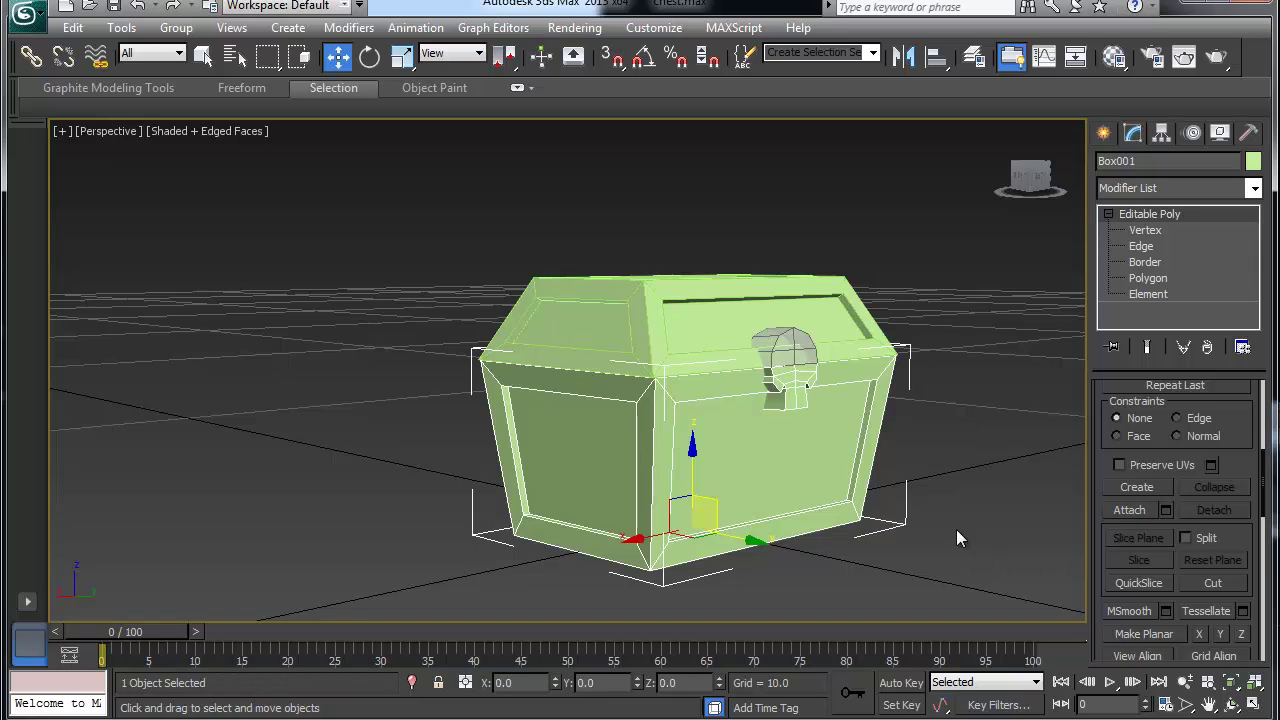
Attach the upper lock piece on the chest's front to the lid, Chest_top, and end the Attach operation.
click(862, 322)
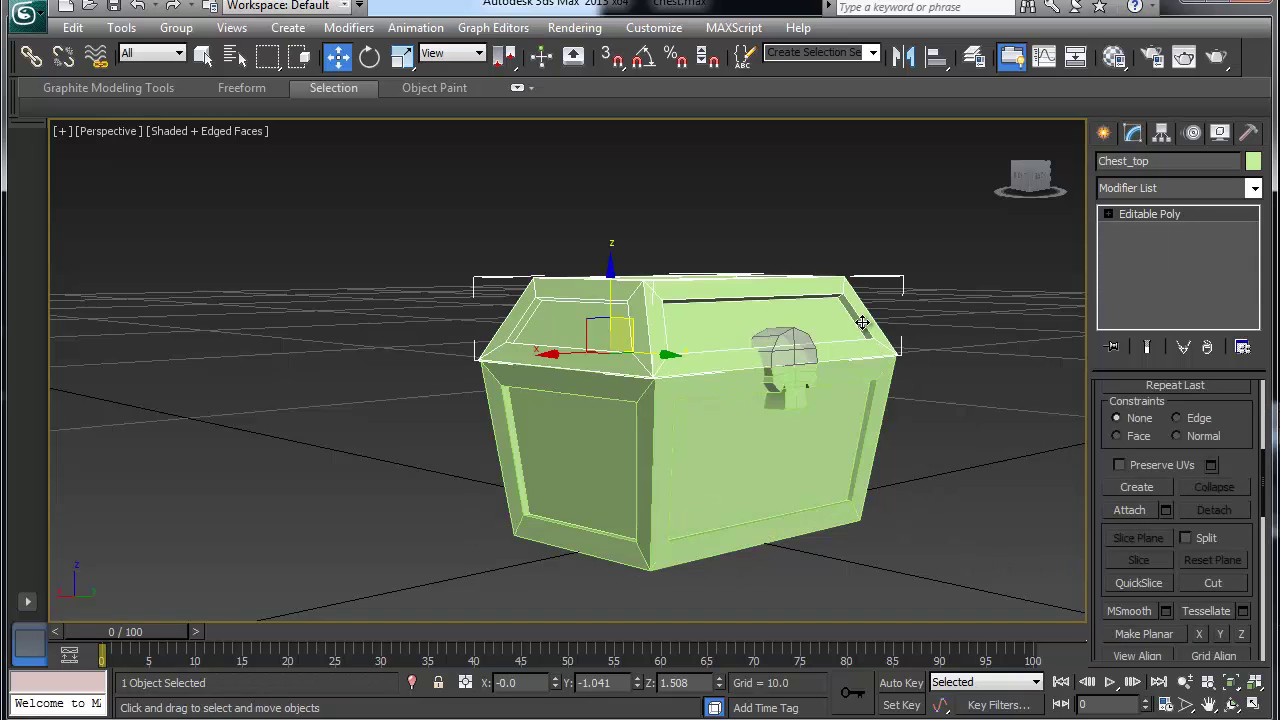
click(1130, 510)
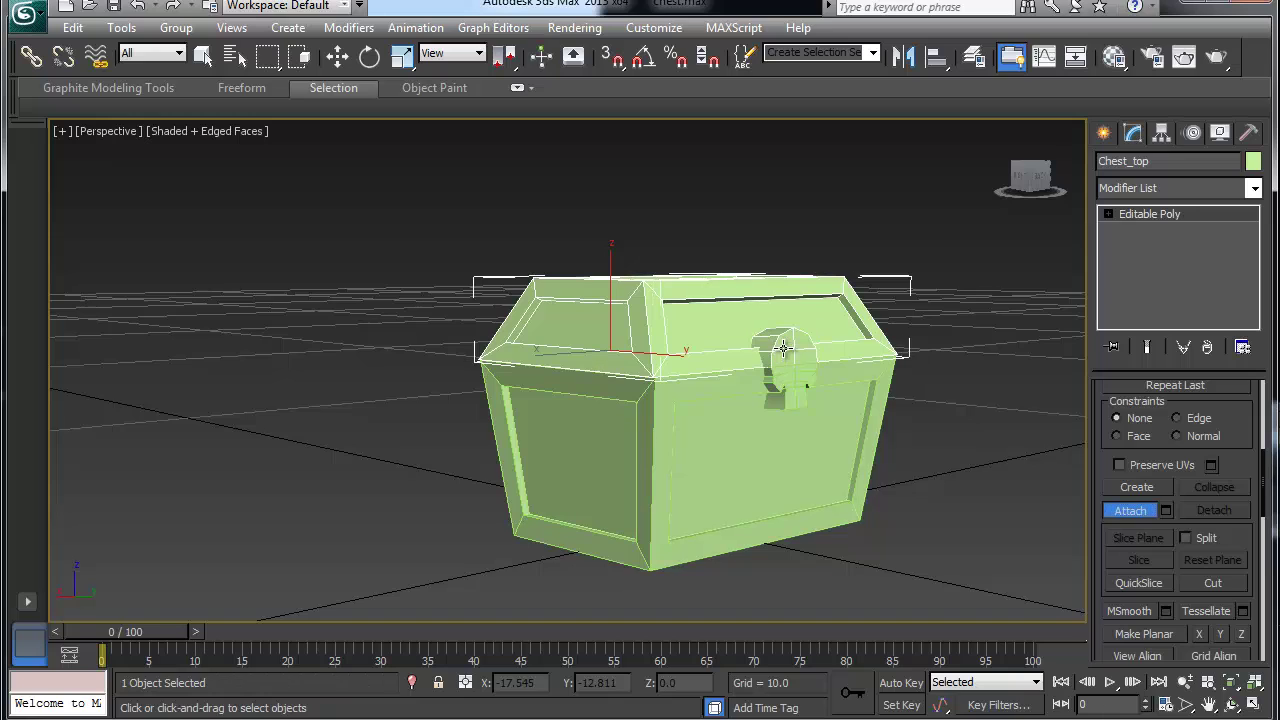
click(1130, 511)
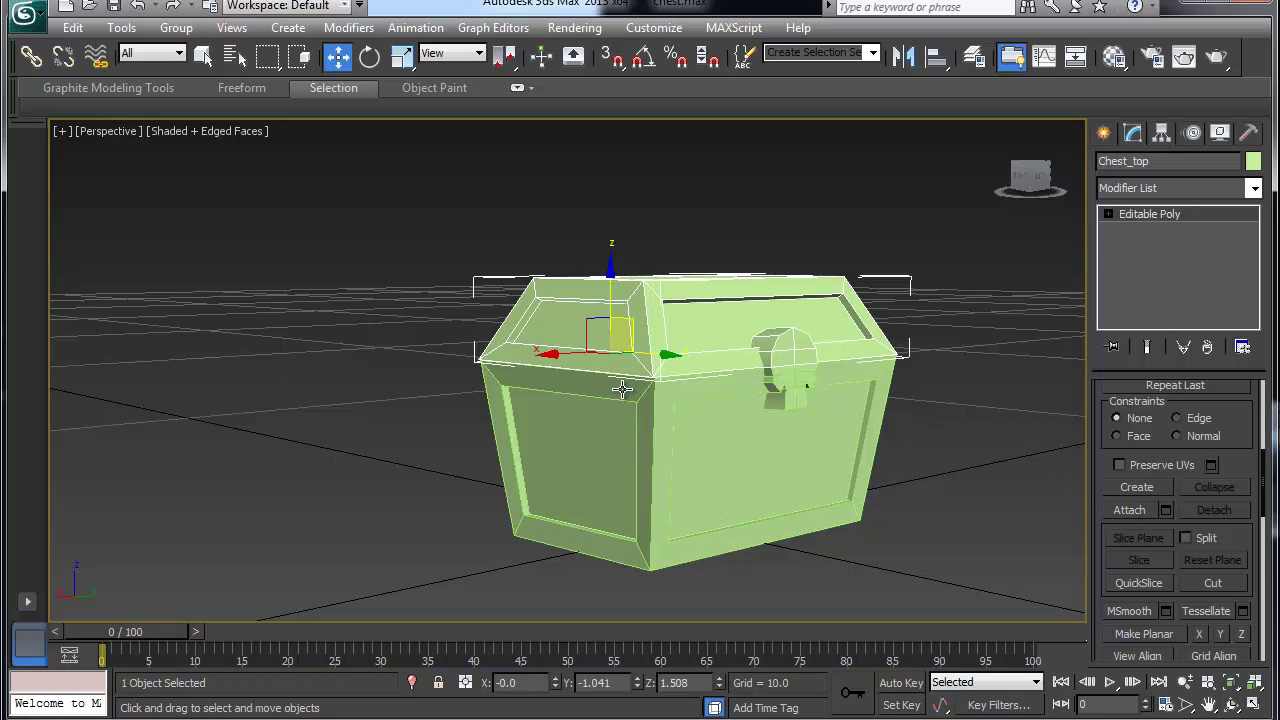
Swing the chest lid open by rotating Chest_top about 100 degrees around its X axis.
key(e)
drag(660, 333, 649, 363)
alt+middle_drag(707, 463, 676, 487)
scroll(676, 487, down, 2)
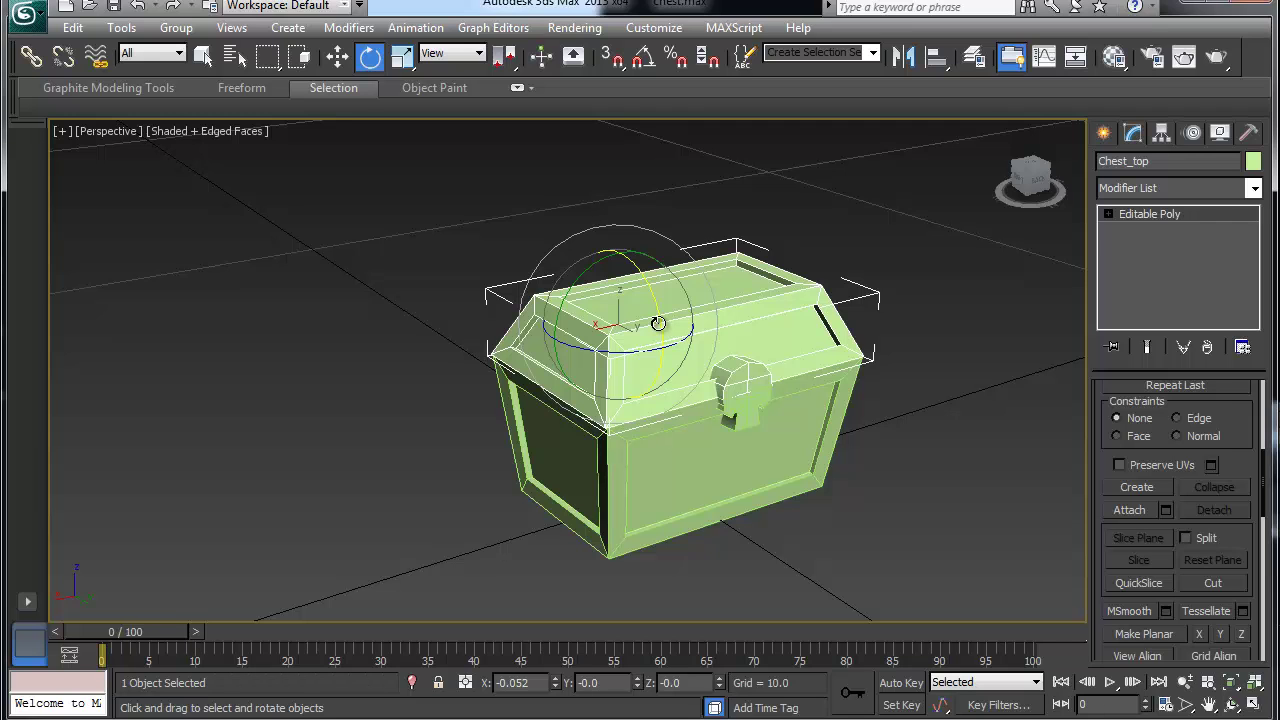
drag(658, 323, 594, 126)
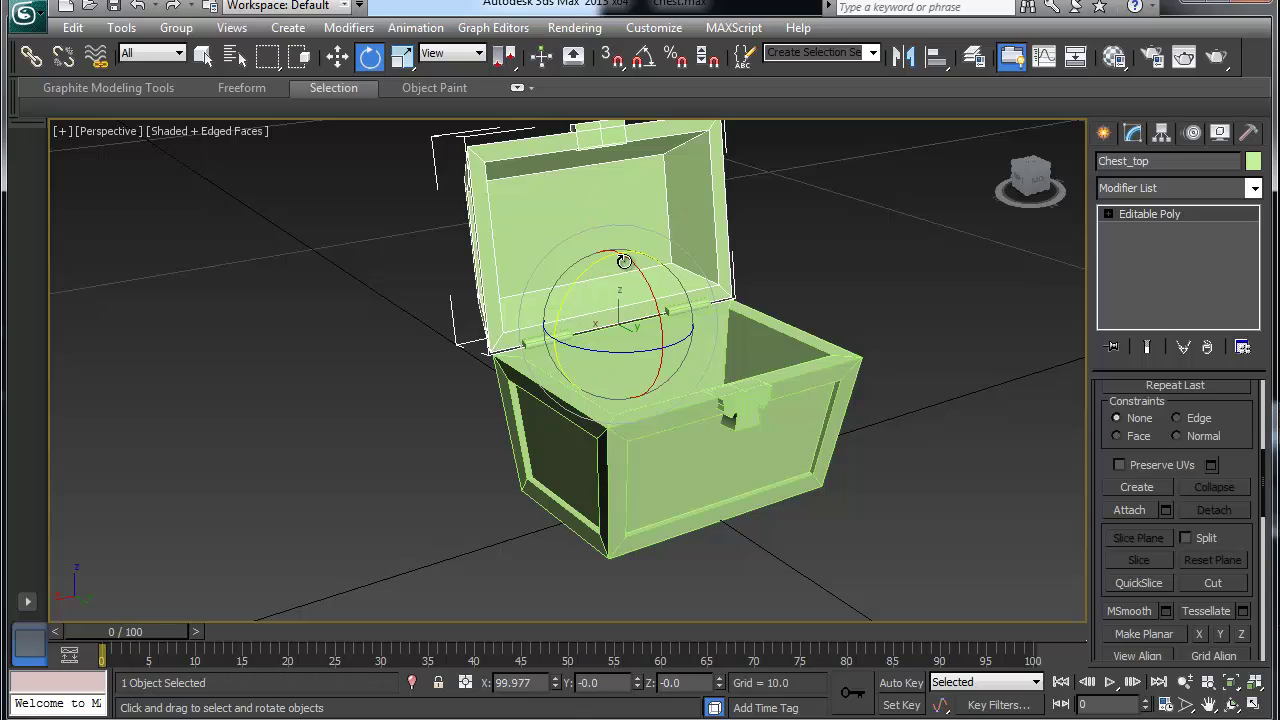
Create a plane about 1.63 long and 2.78 wide in the Top view, spanning the inside of the chest base.
click(1106, 133)
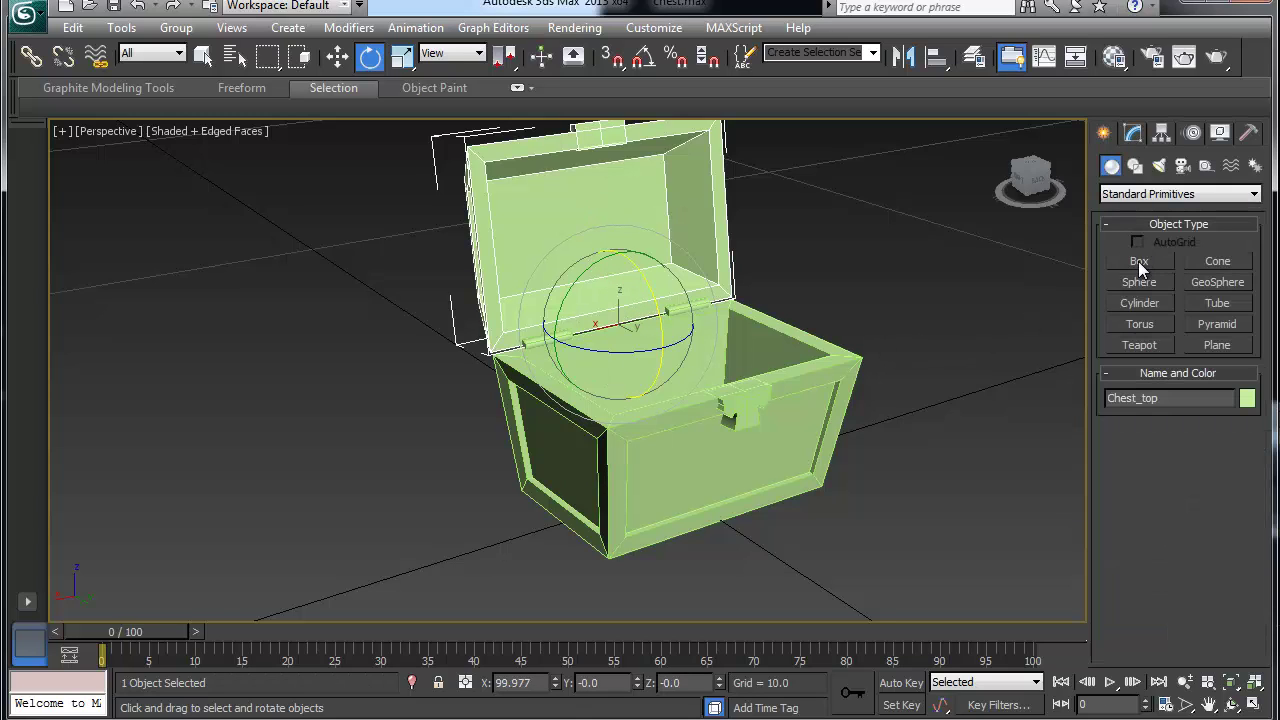
click(1209, 347)
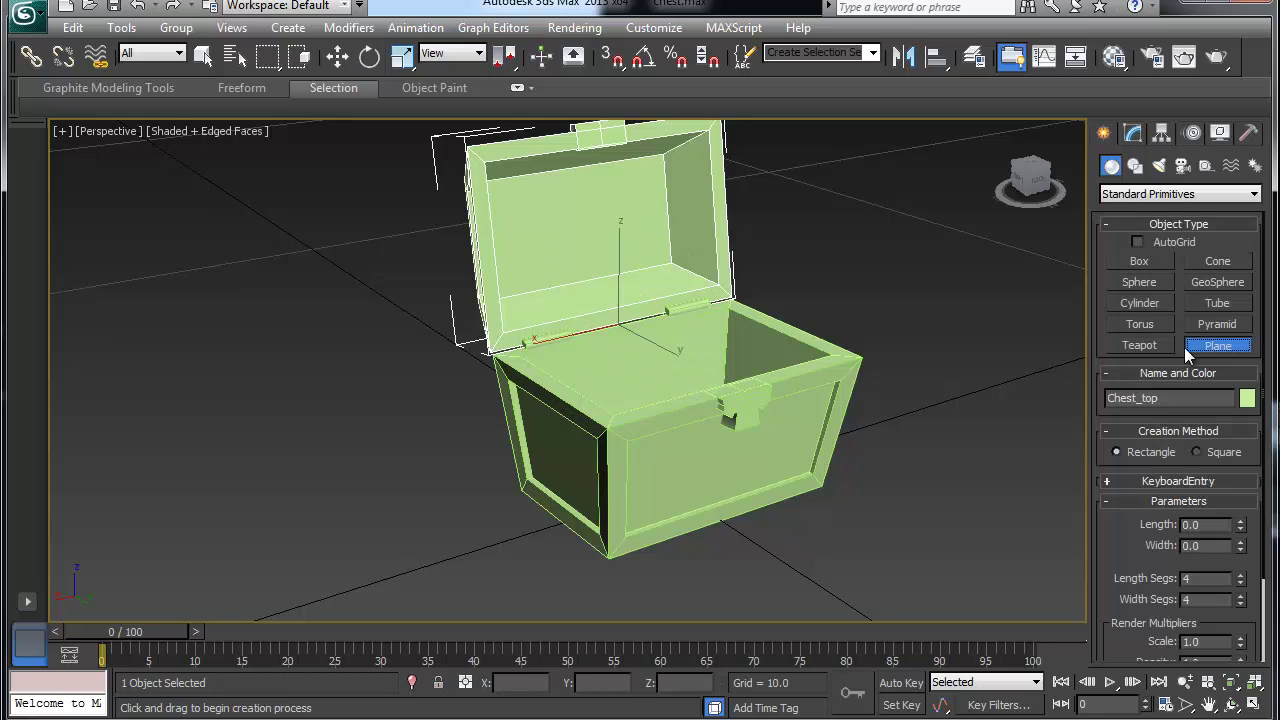
key(alt+w)
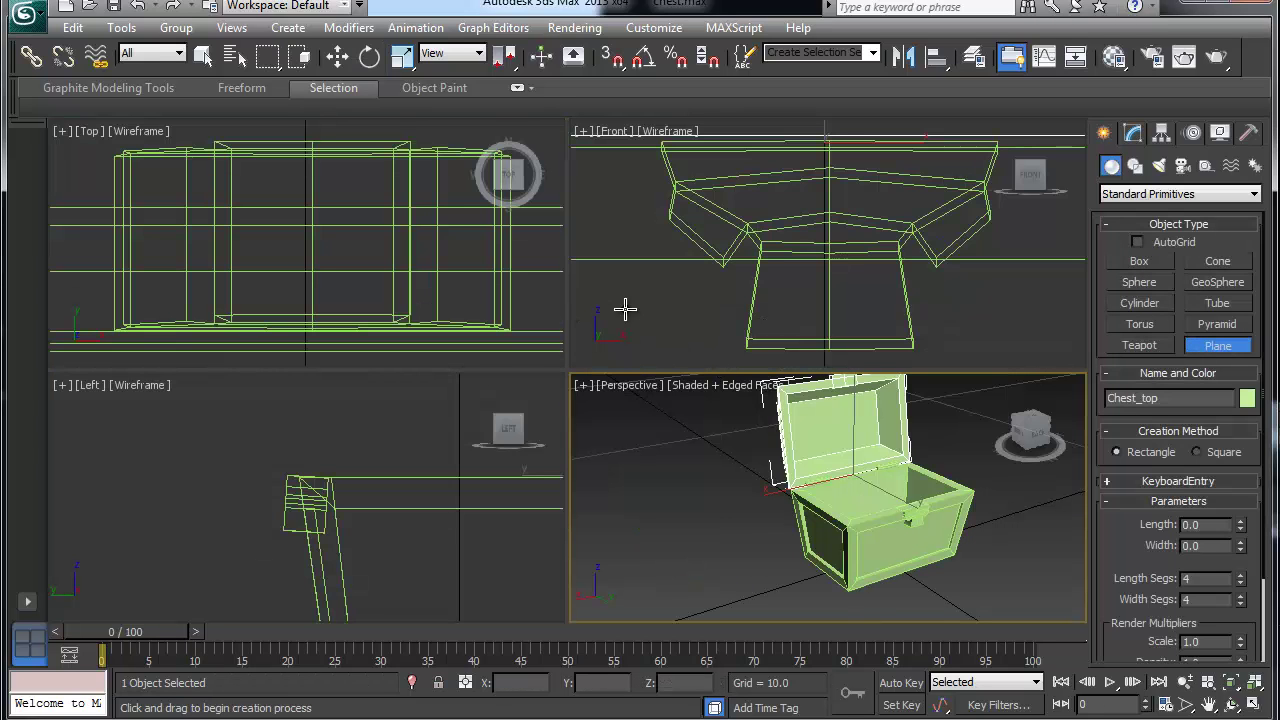
click(414, 277)
scroll(414, 277, down, 8)
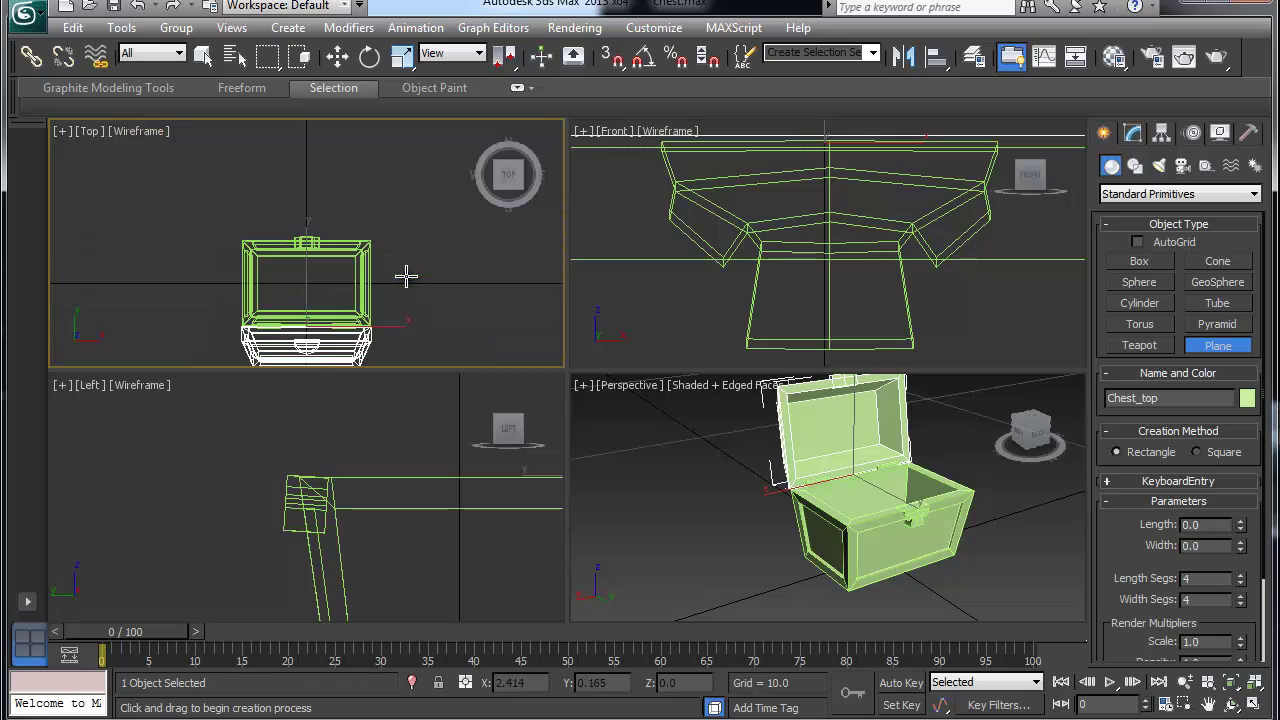
middle_drag(323, 327, 330, 270)
scroll(330, 270, up, 4)
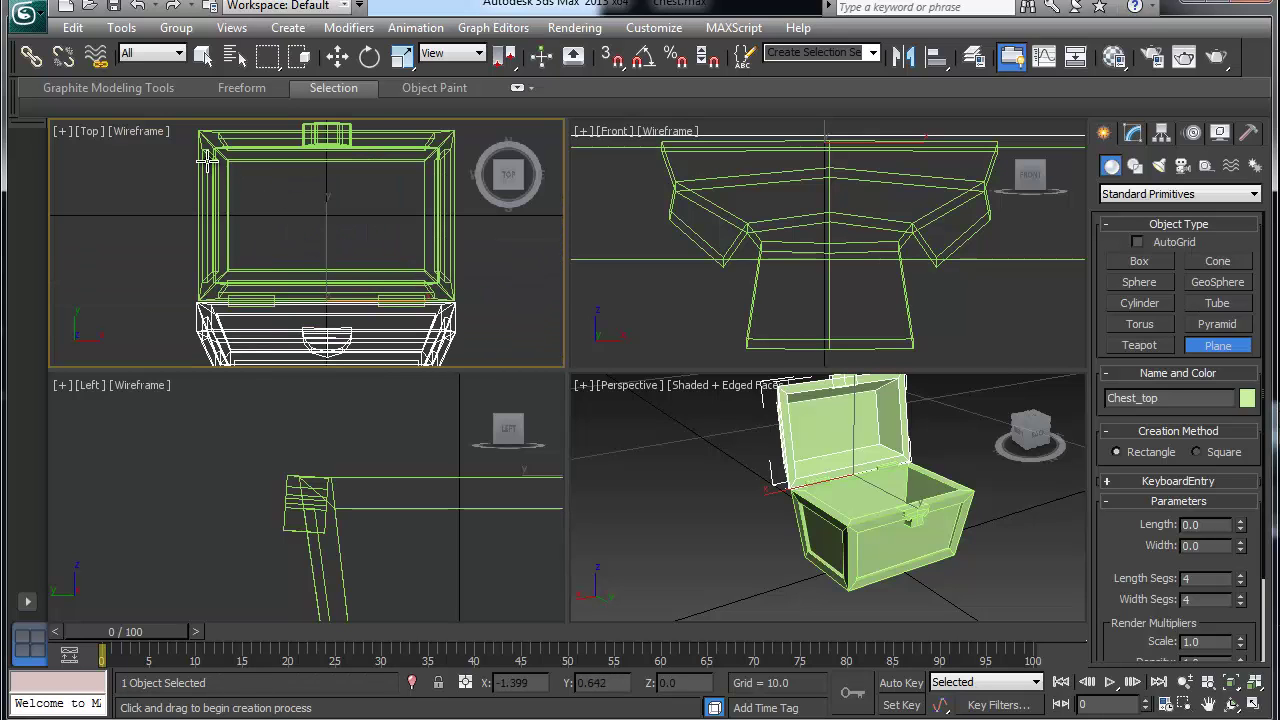
drag(210, 145, 440, 281)
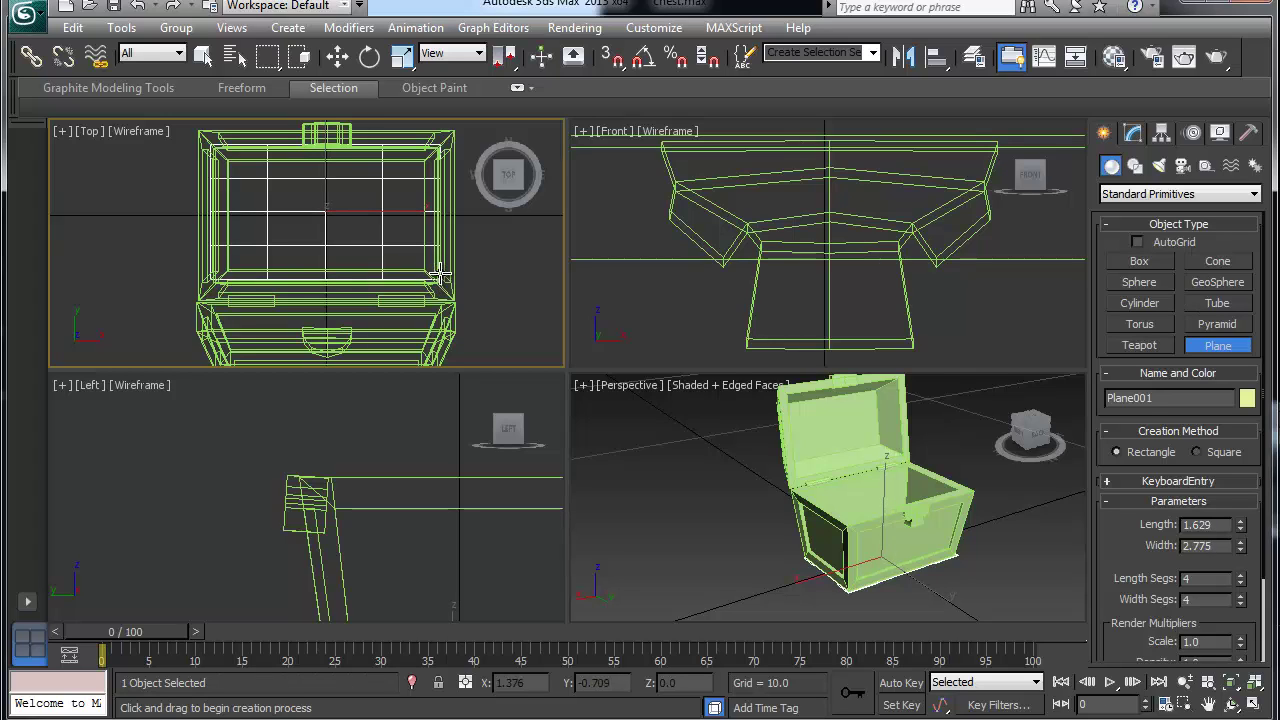
Raise the plane to a Z of about 1.33, near the chest's rim, and shift it about 0.03 back along Y.
key(w)
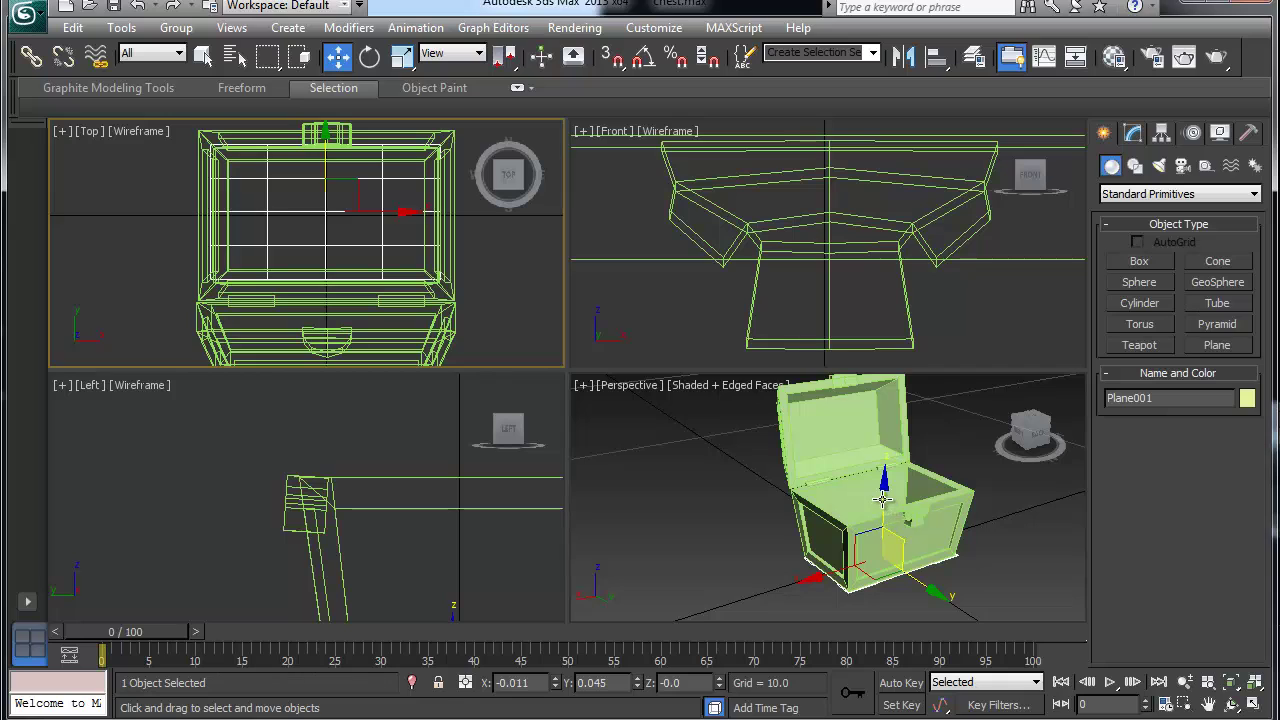
click(882, 498)
drag(882, 498, 900, 437)
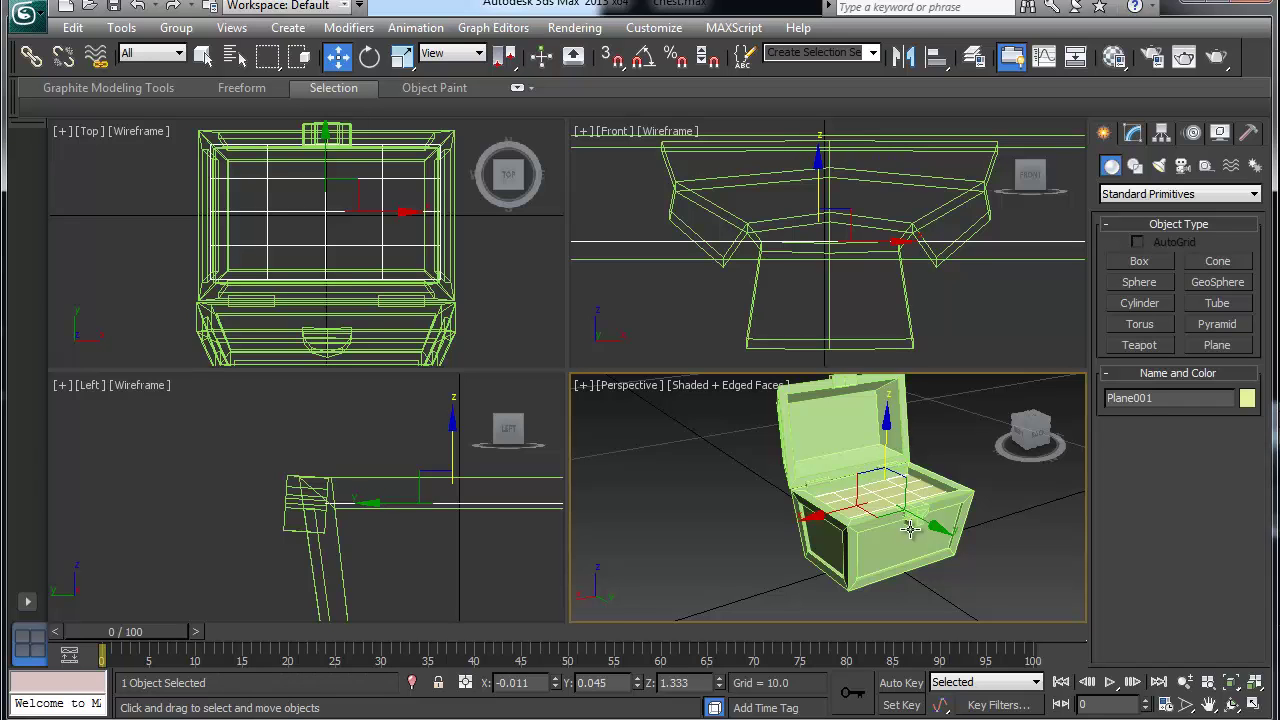
alt+middle_drag(910, 530, 905, 610)
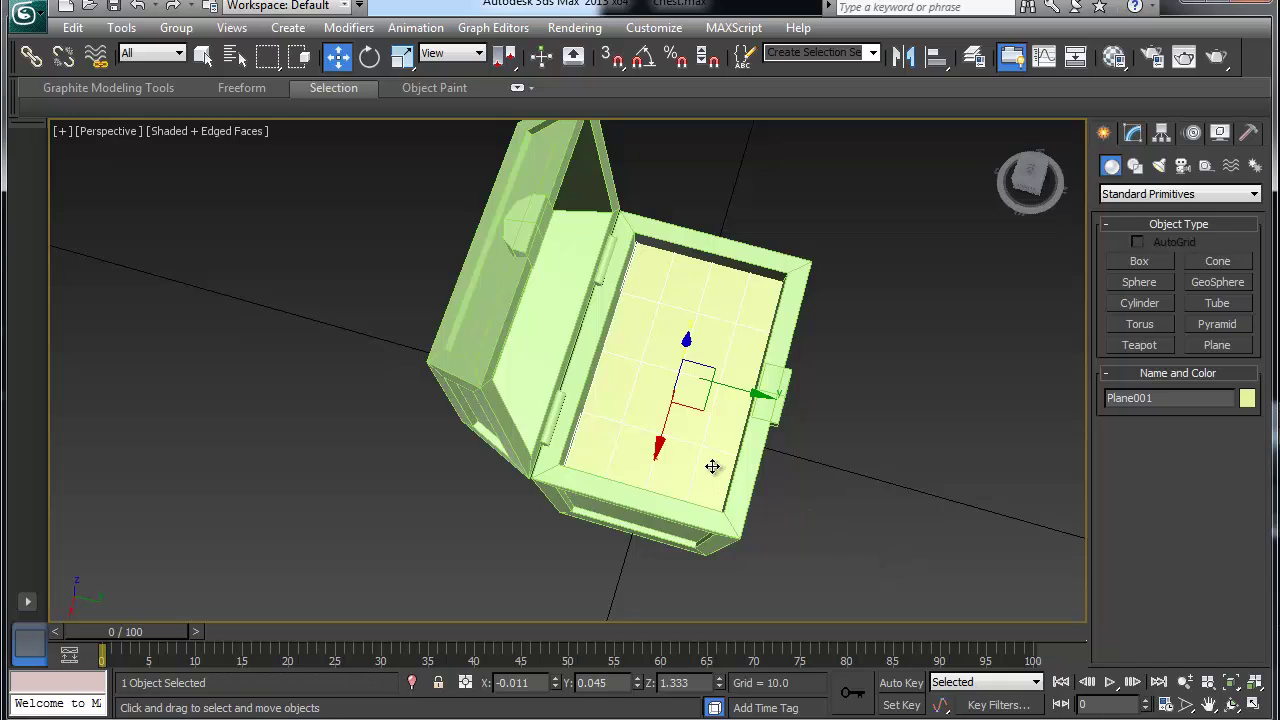
alt+middle_drag(706, 464, 737, 376)
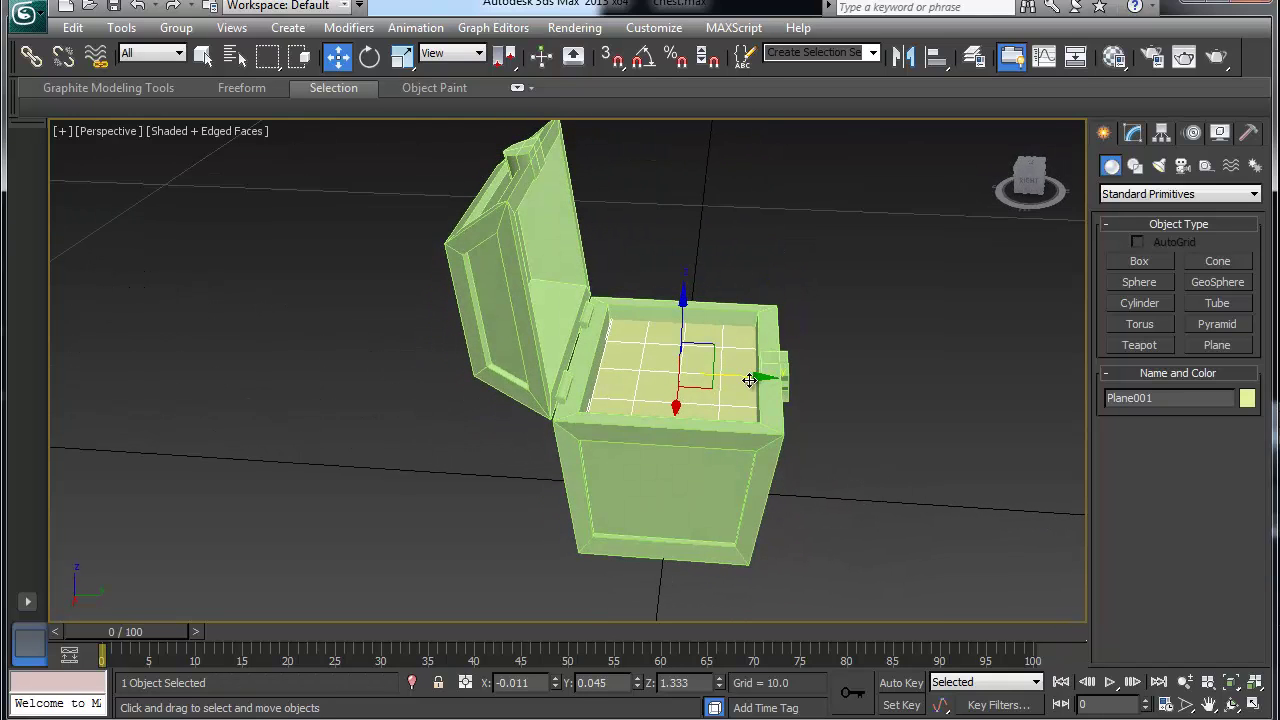
drag(747, 380, 746, 381)
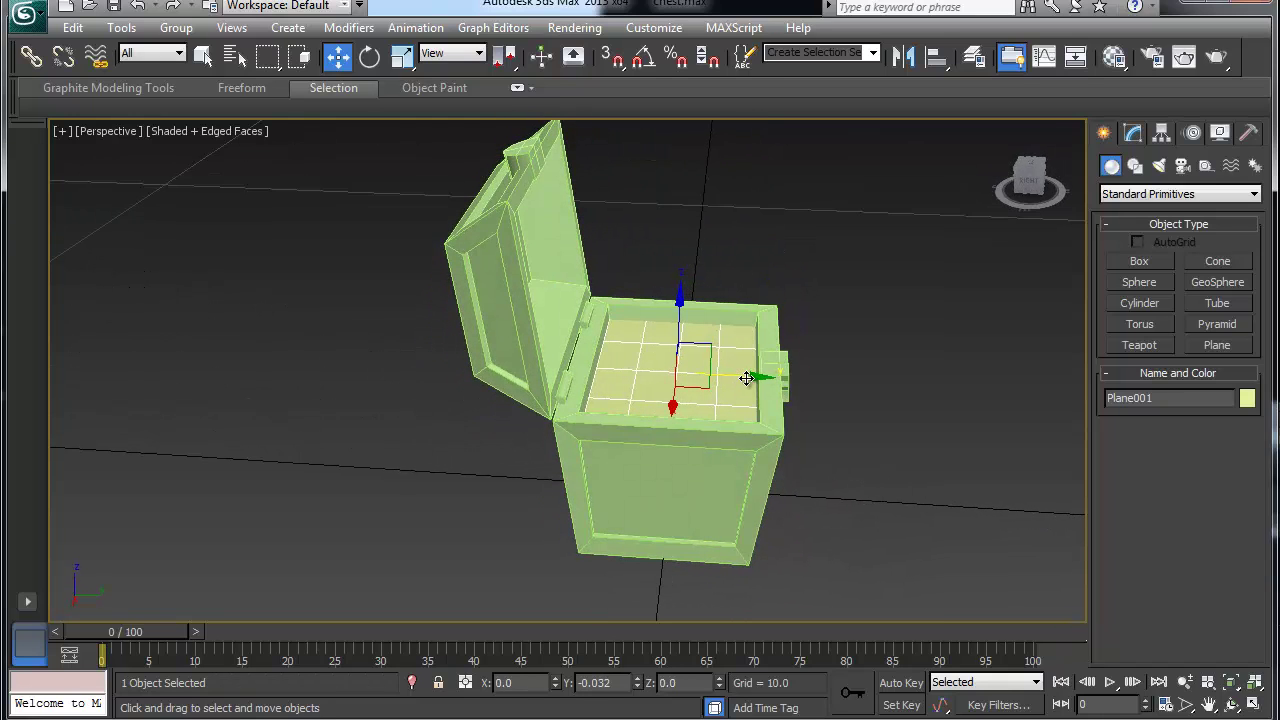
Add an Edit Poly modifier to the plane and try moving individual interior vertices to make the surface uneven.
click(1132, 135)
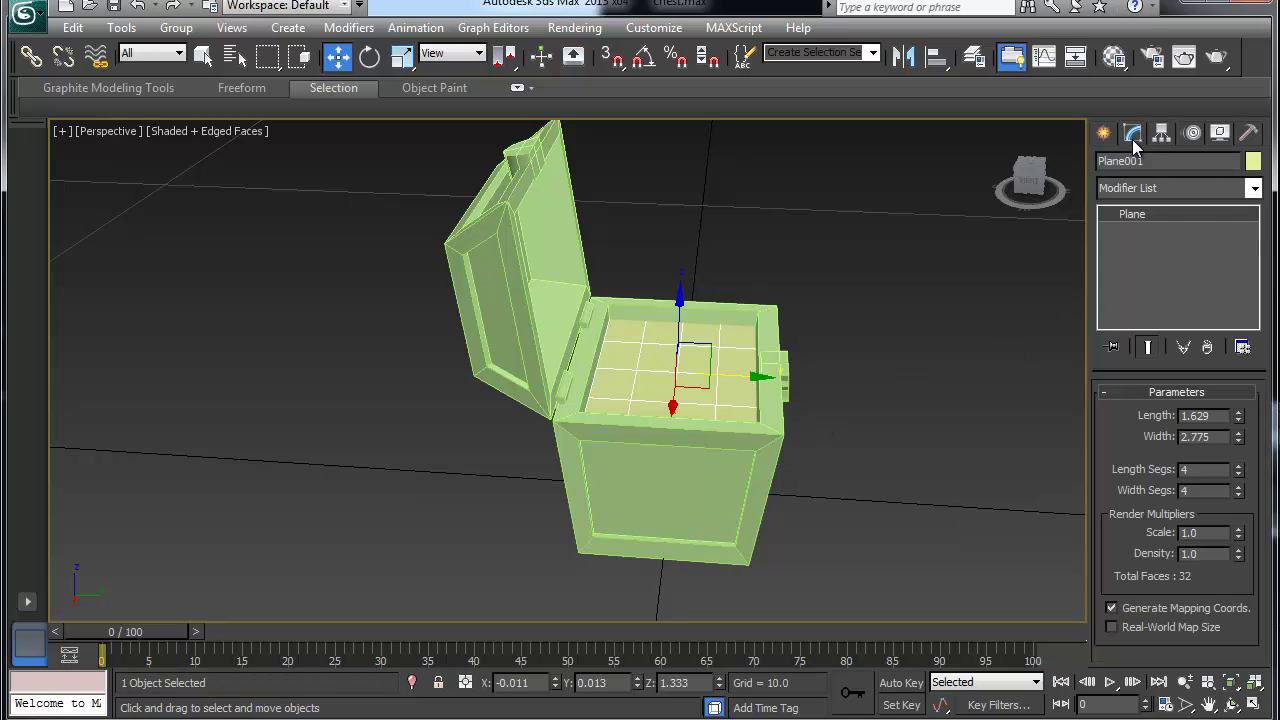
click(1254, 188)
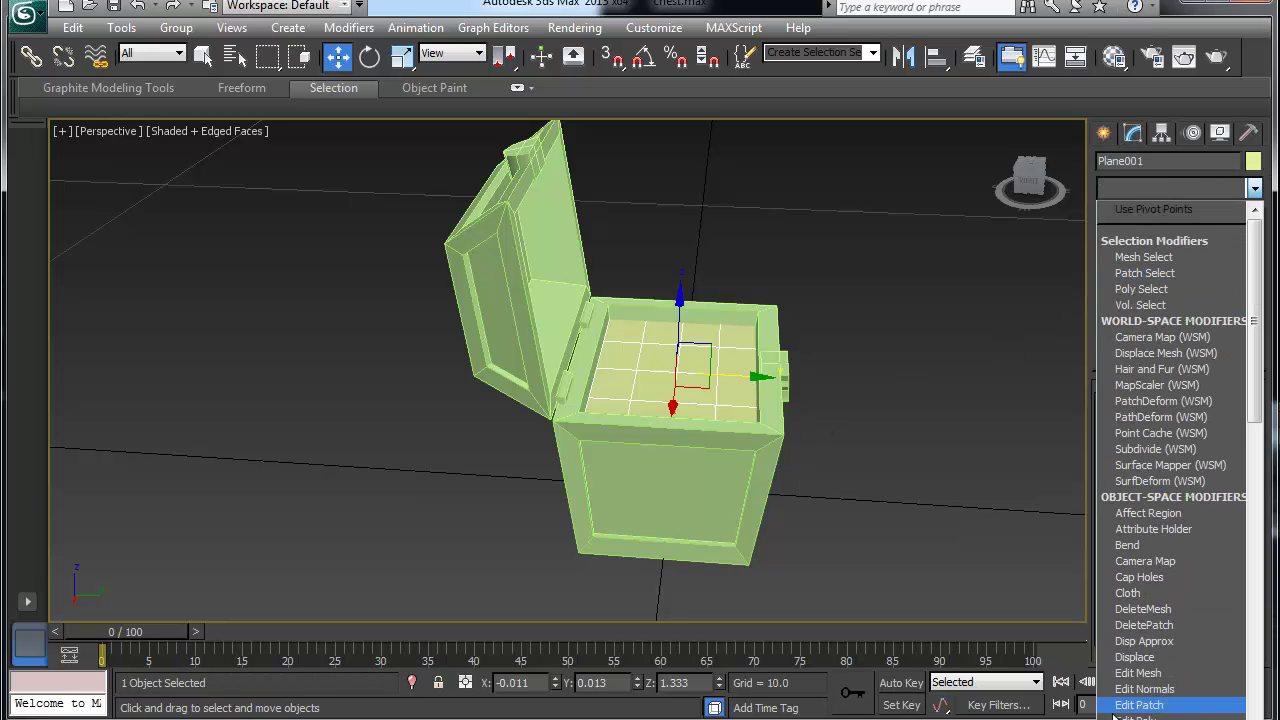
click(1138, 715)
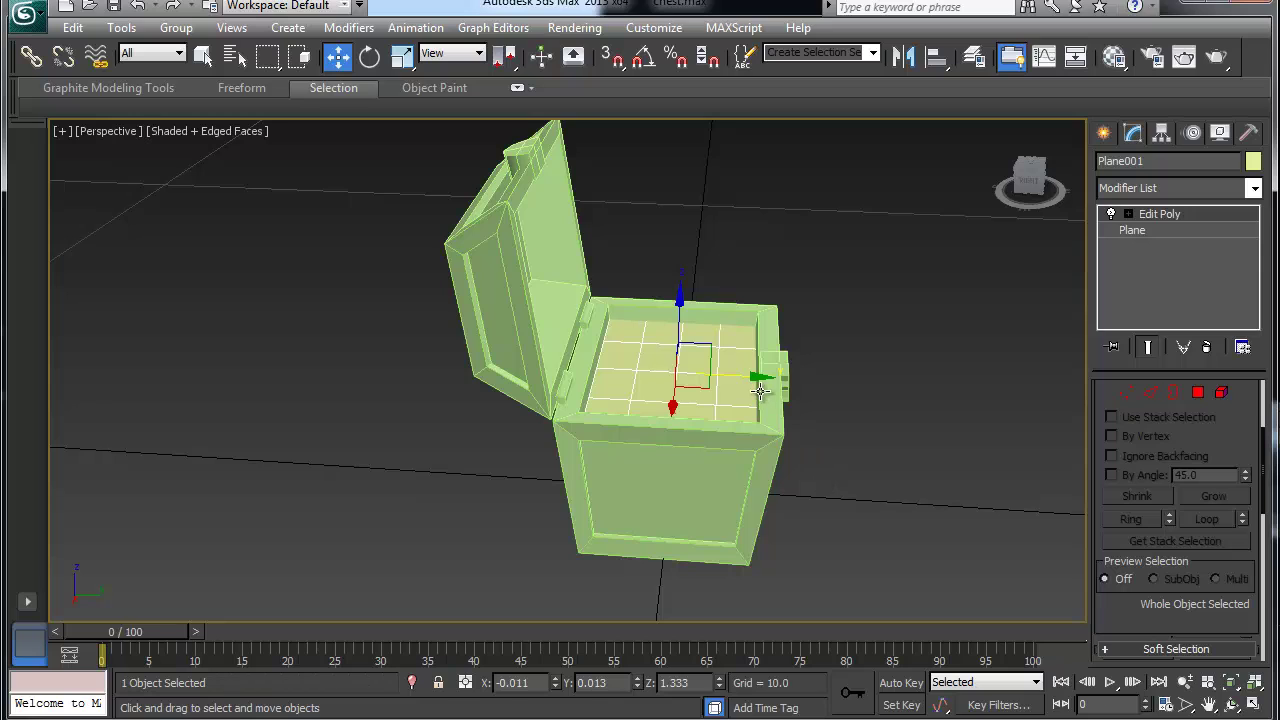
click(1125, 393)
click(719, 355)
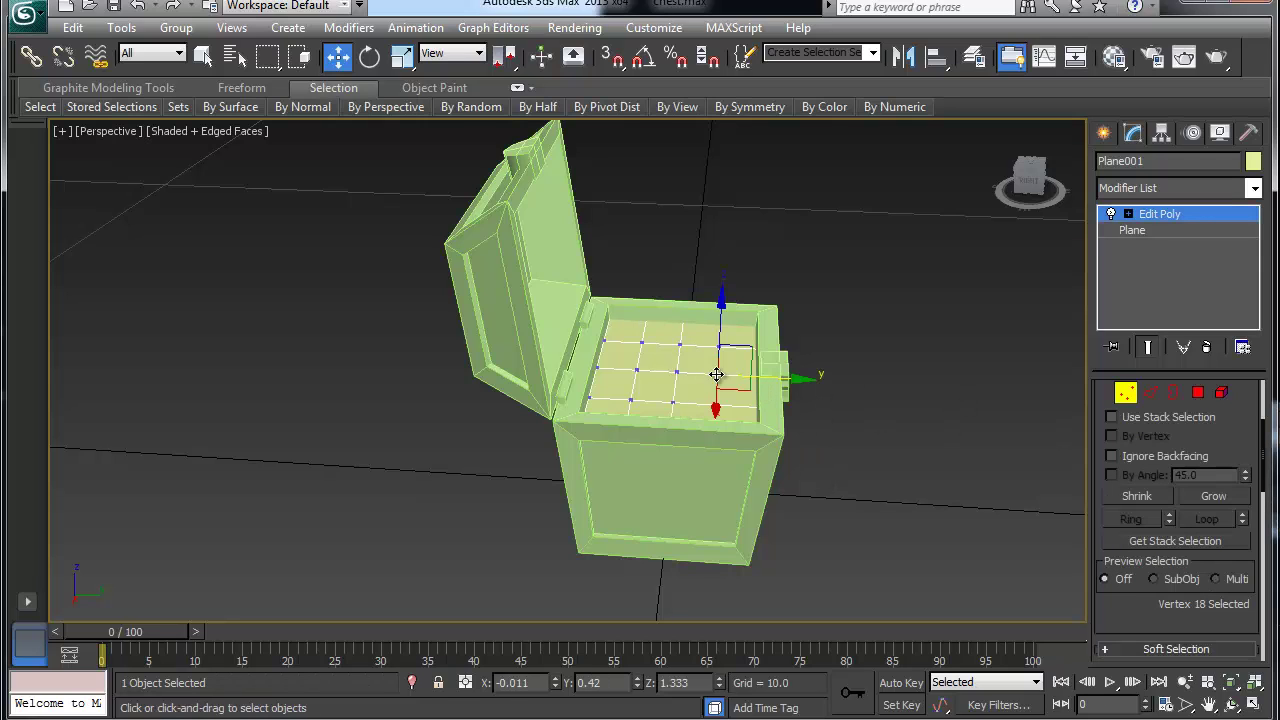
click(643, 345)
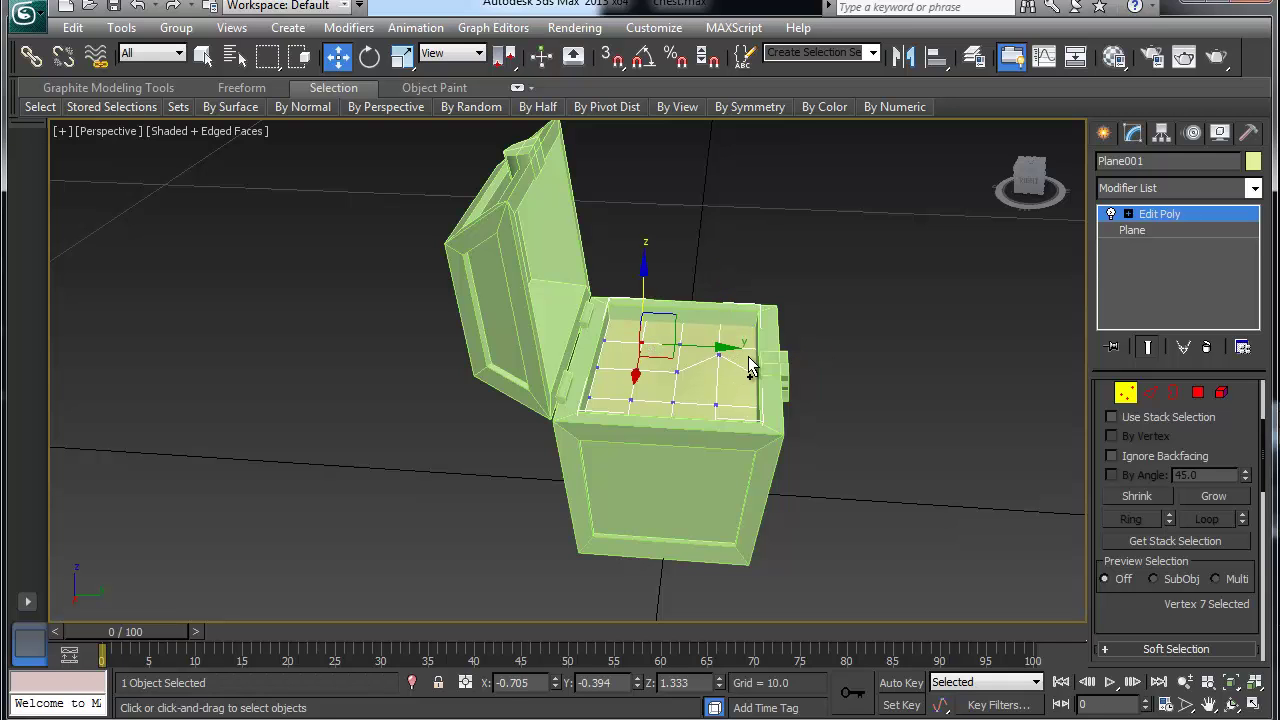
Undo the vertex edits and remove the Edit Poly modifier from the plane.
key(ctrl+z)
key(ctrl+z)
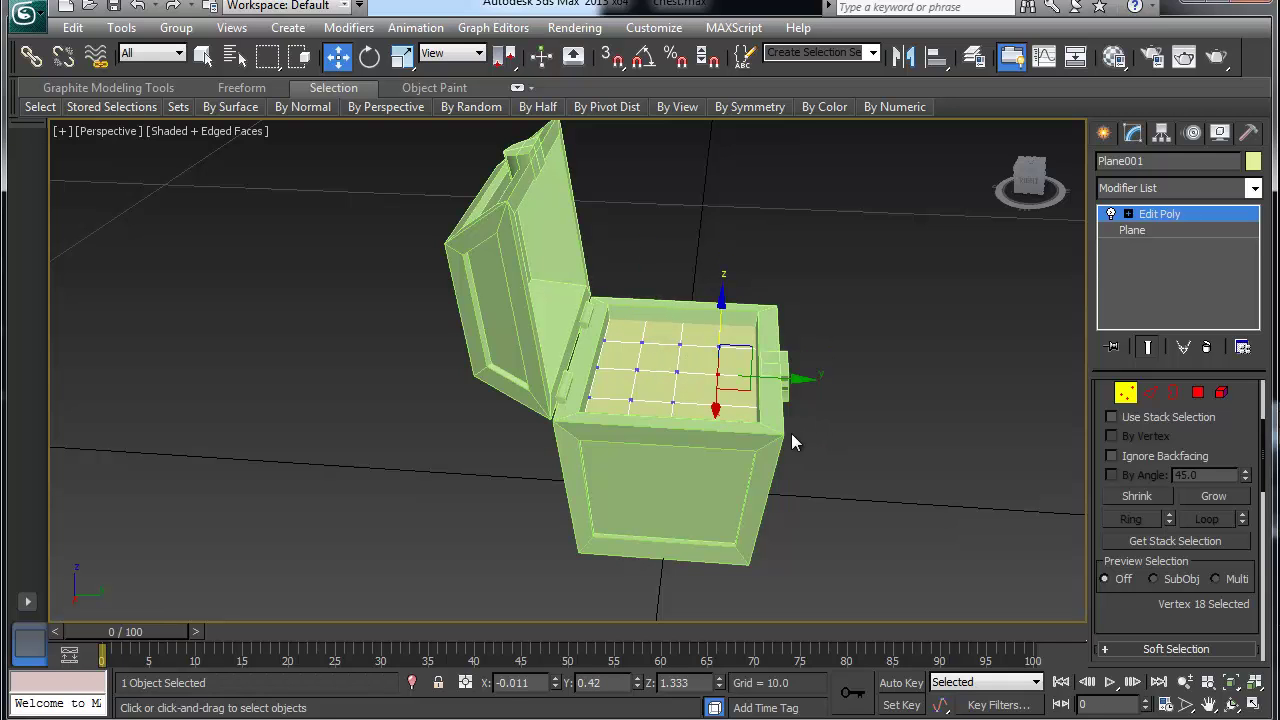
alt+middle_drag(772, 439, 658, 452)
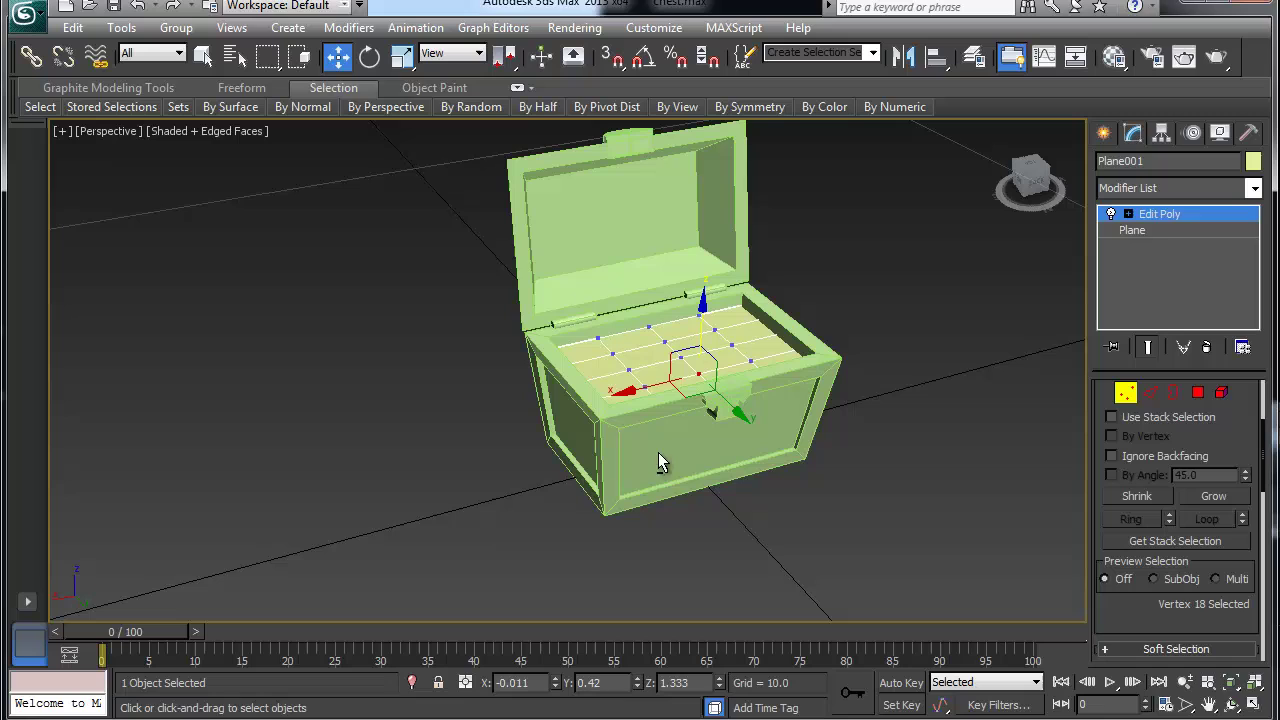
click(1152, 218)
click(1254, 188)
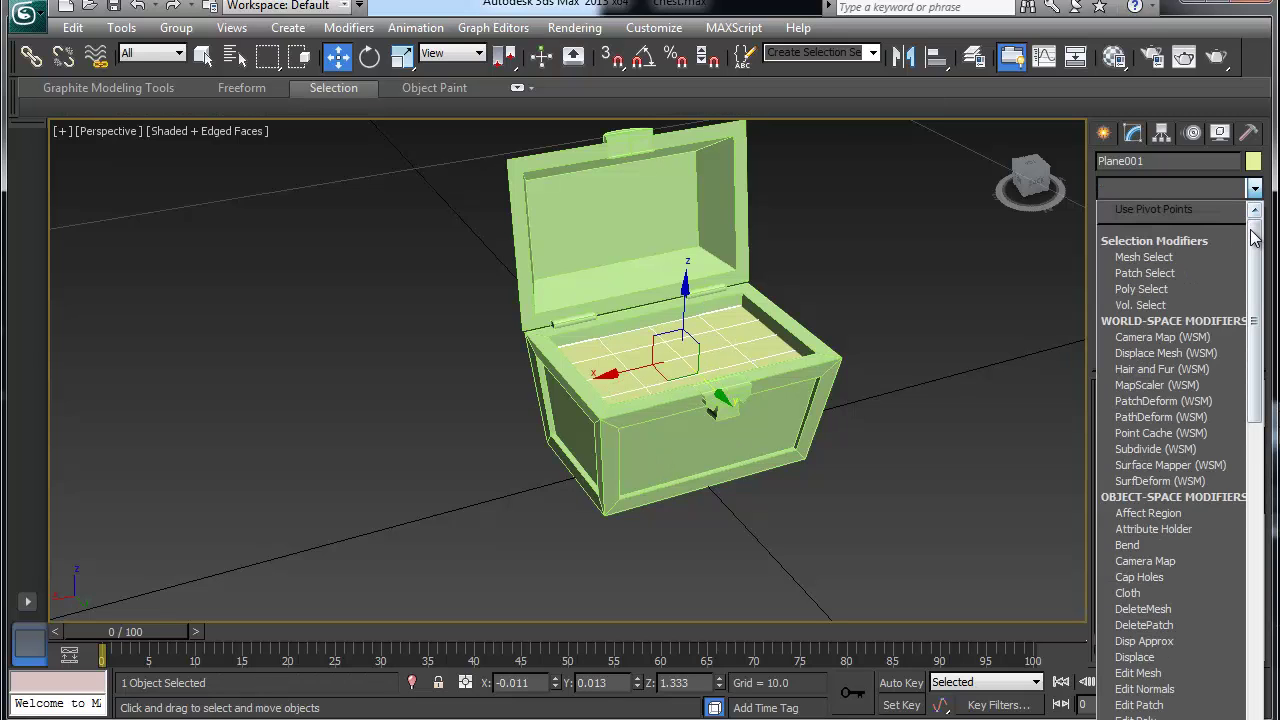
mouse_move(1254, 236)
mouse_down()
mouse_move(1257, 264)
mouse_move(1256, 232)
mouse_up()
click(1254, 188)
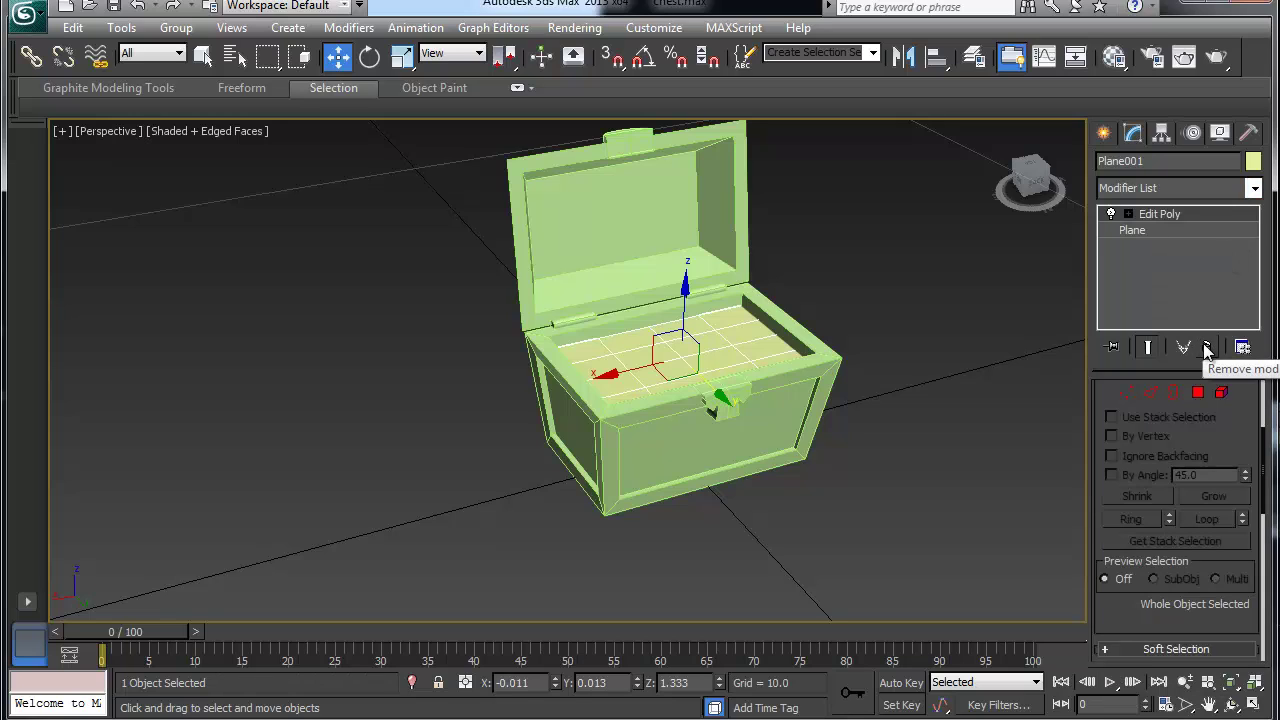
click(1207, 347)
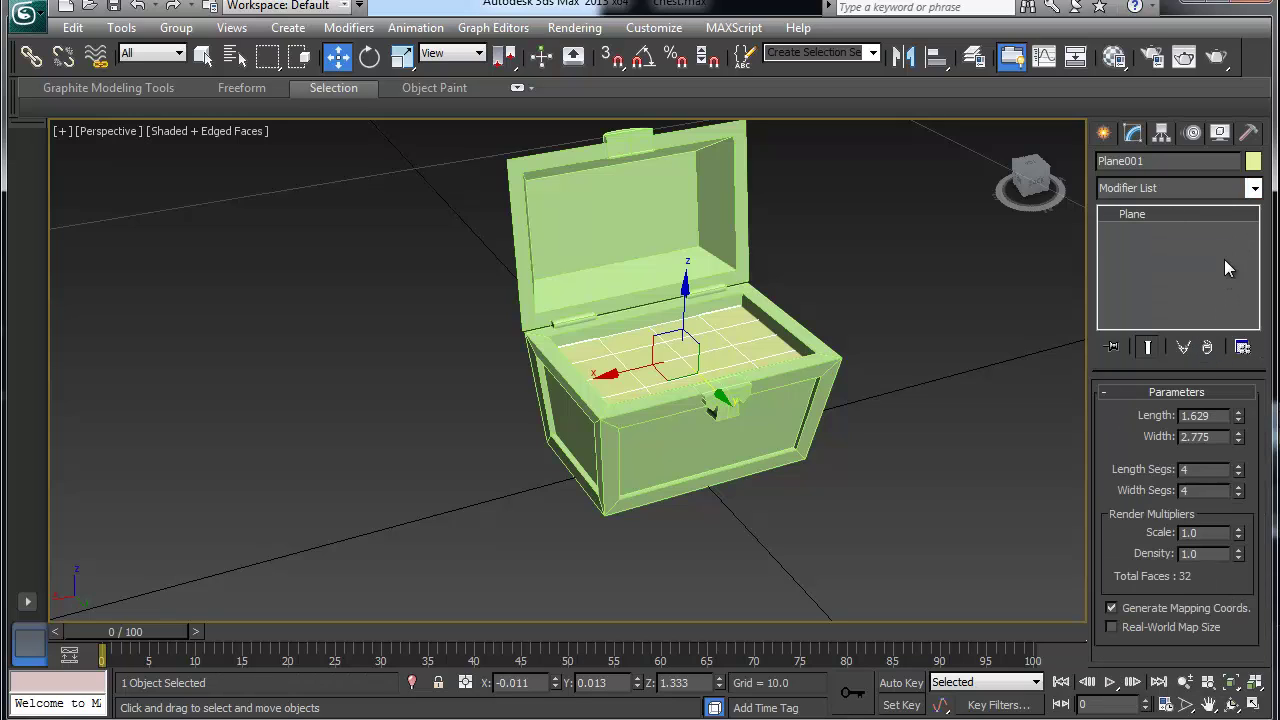
Apply a Noise modifier to the plane inside the chest and set its Z strength to about 6.12.
click(1254, 188)
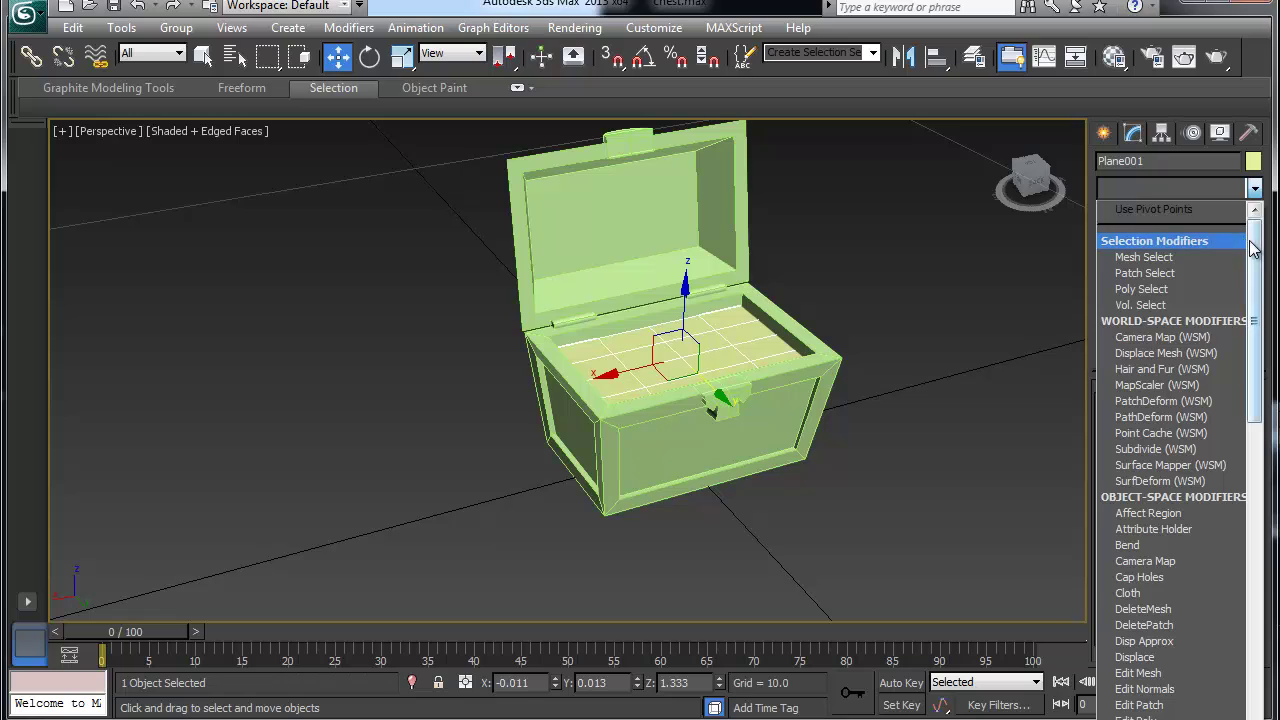
drag(1257, 245, 1270, 470)
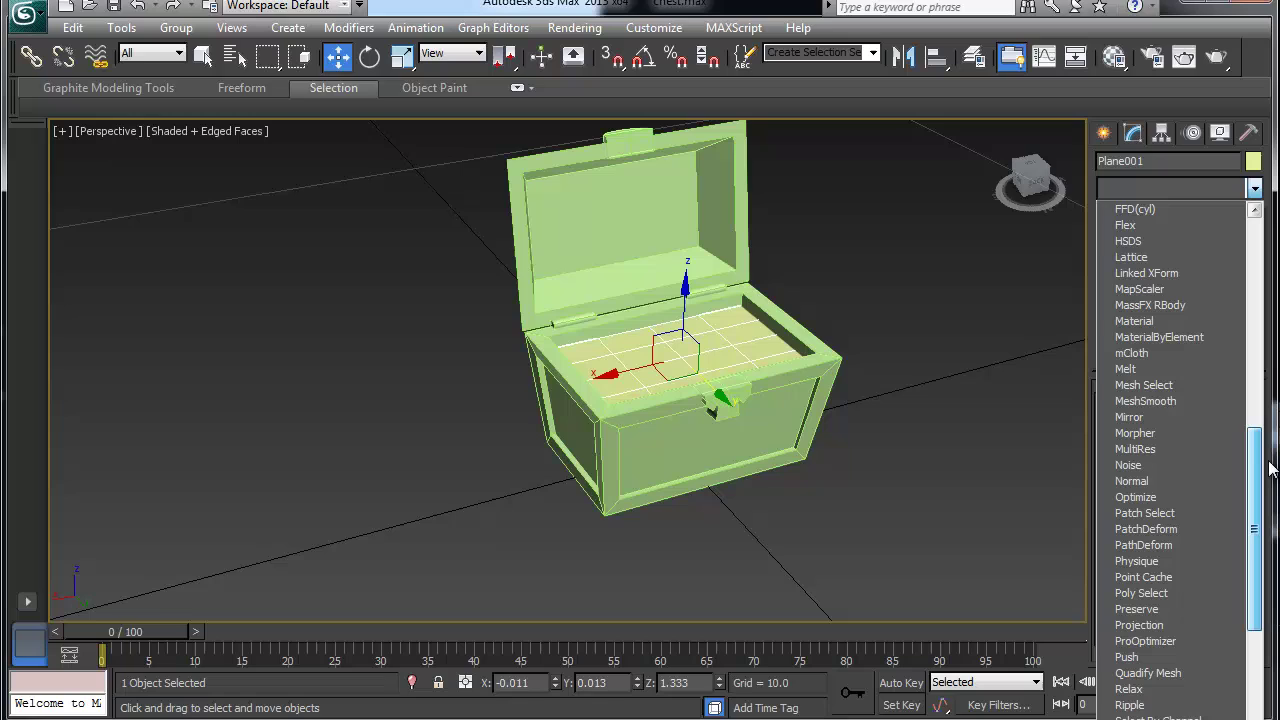
click(1165, 465)
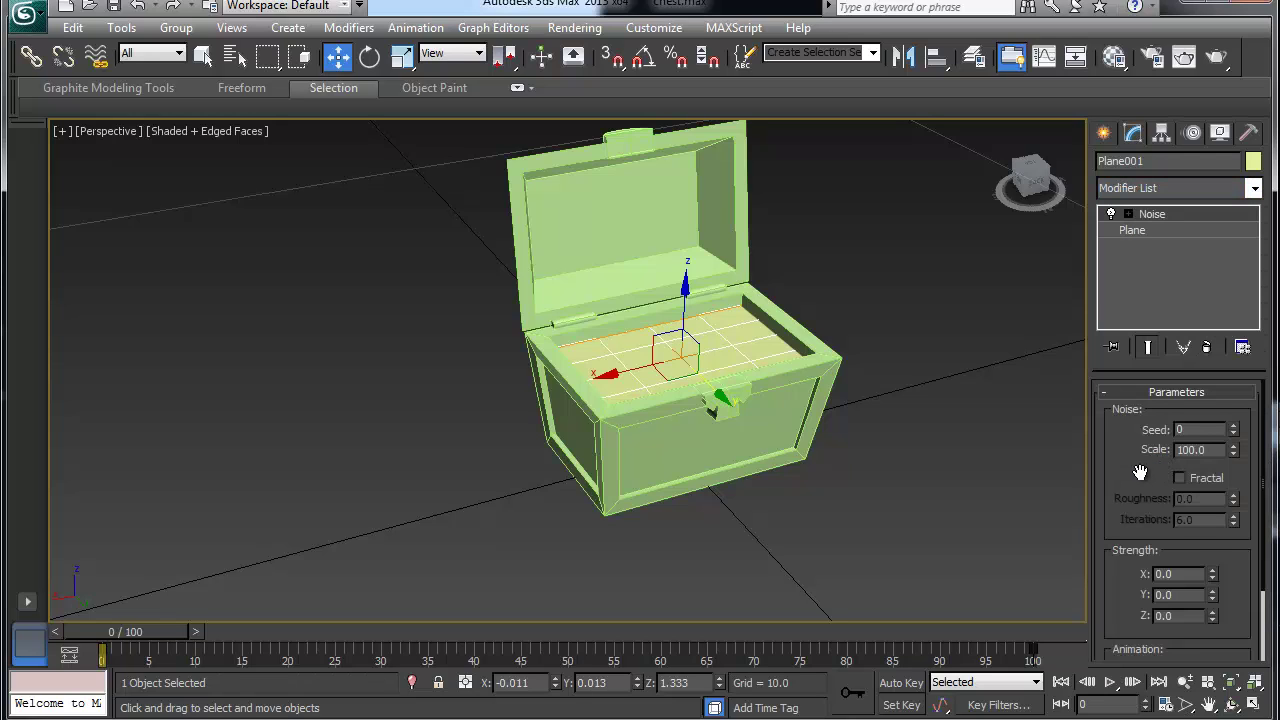
mouse_move(1143, 471)
mouse_down()
mouse_move(1141, 428)
mouse_move(1142, 475)
mouse_up()
drag(1150, 514, 1150, 486)
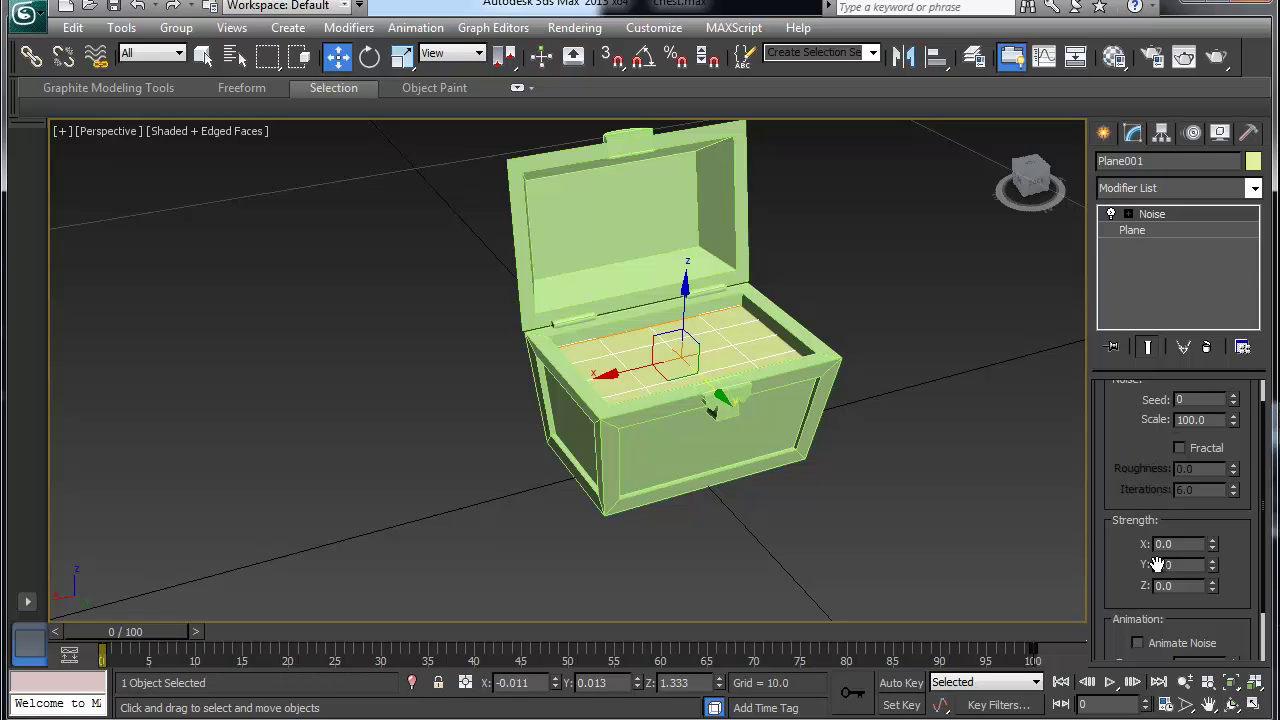
mouse_move(1123, 583)
mouse_down()
mouse_move(1128, 534)
mouse_move(1121, 558)
mouse_up()
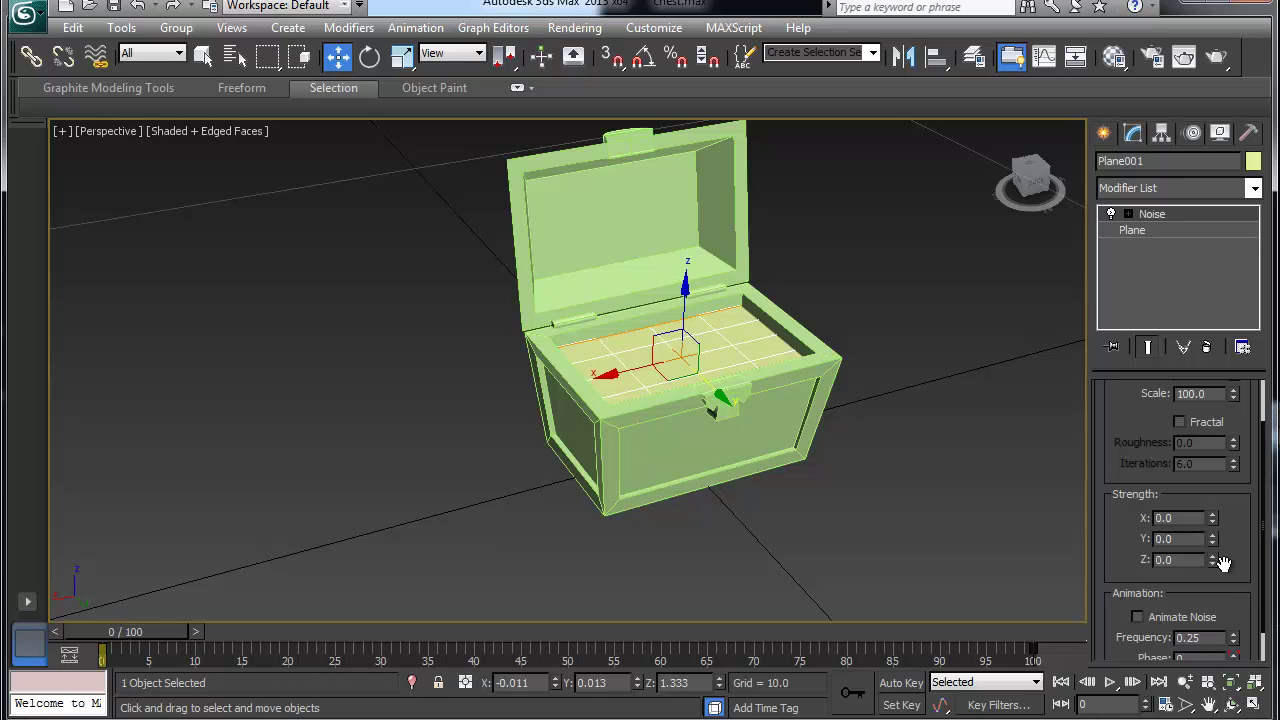
drag(1213, 563, 1188, 291)
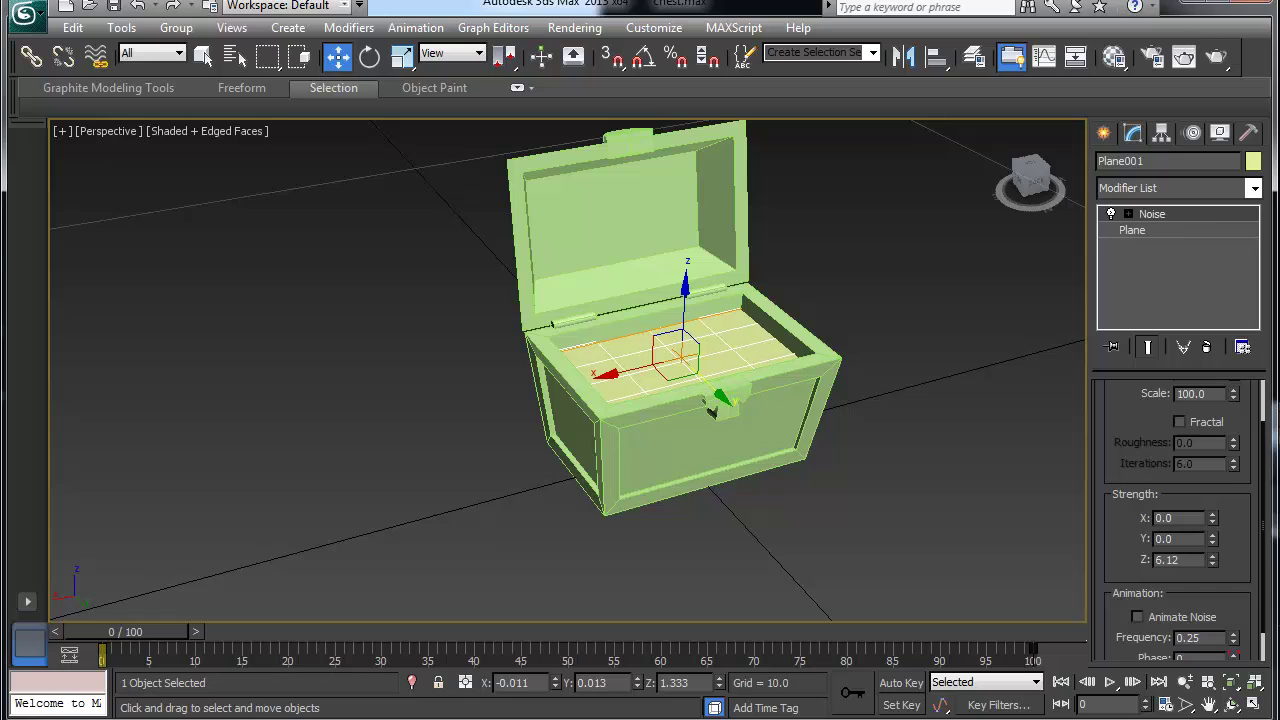
Set the noise scale to 199, enable Fractal, and set the roughness to 0.33.
drag(1118, 410, 1119, 455)
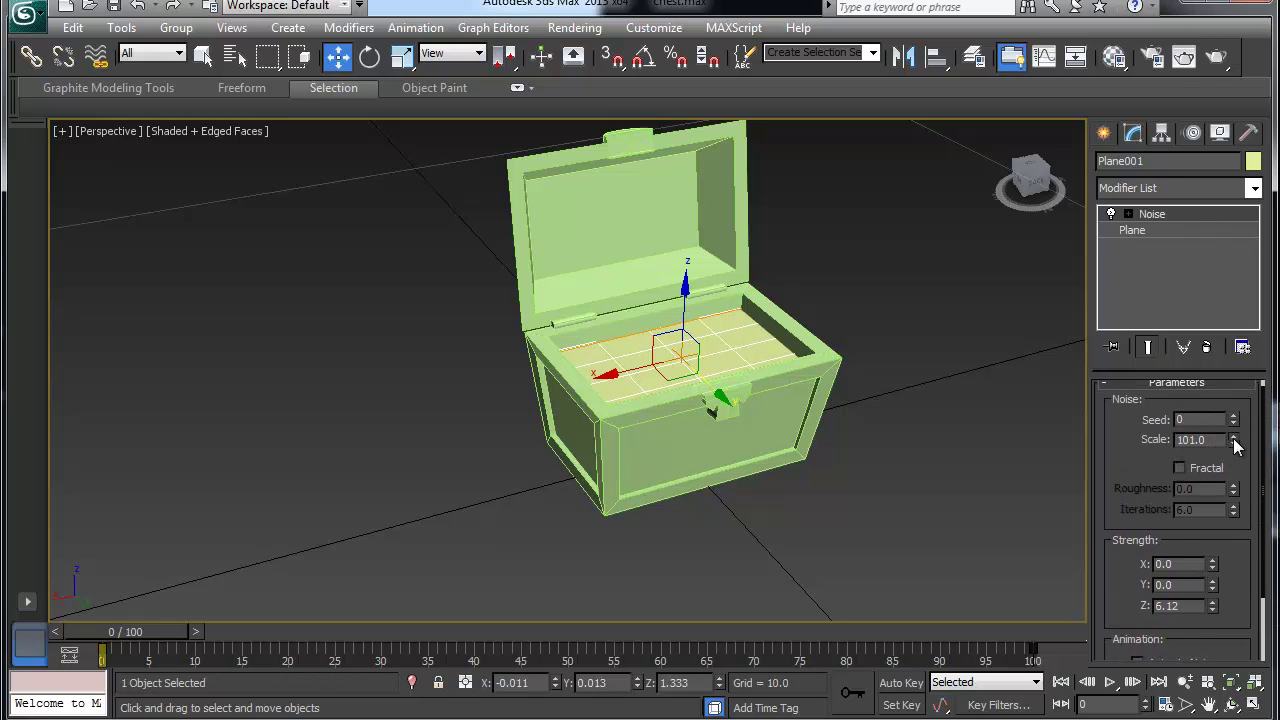
drag(1233, 428, 1240, 345)
click(1180, 468)
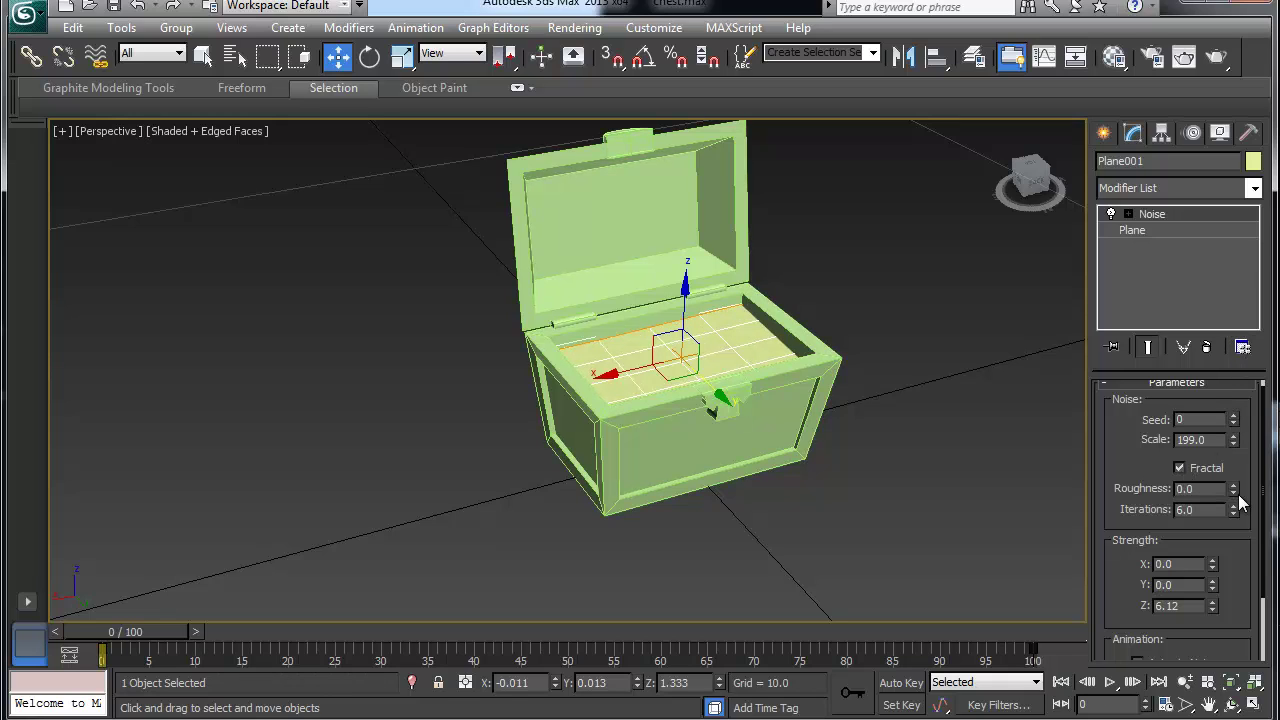
drag(1234, 490, 1232, 436)
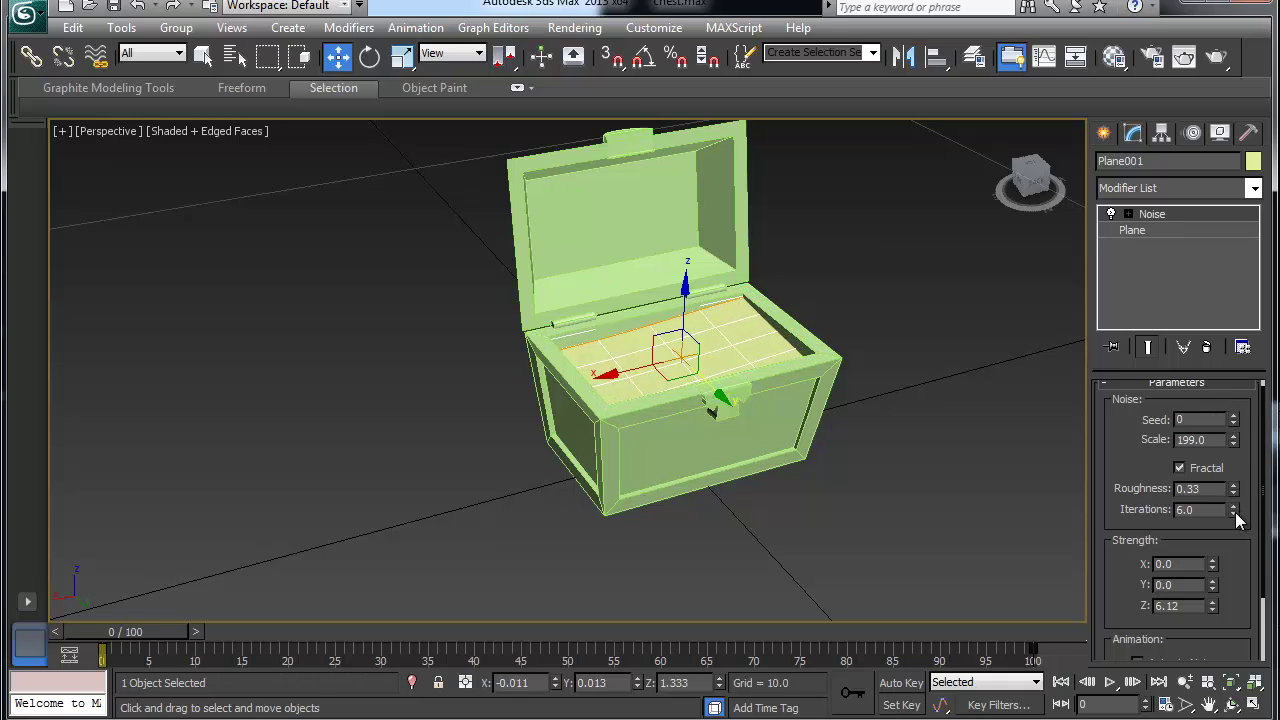
Reduce the plane's Noise modifier to 1 iteration and set its scale to 0.1.
drag(1236, 515, 1225, 715)
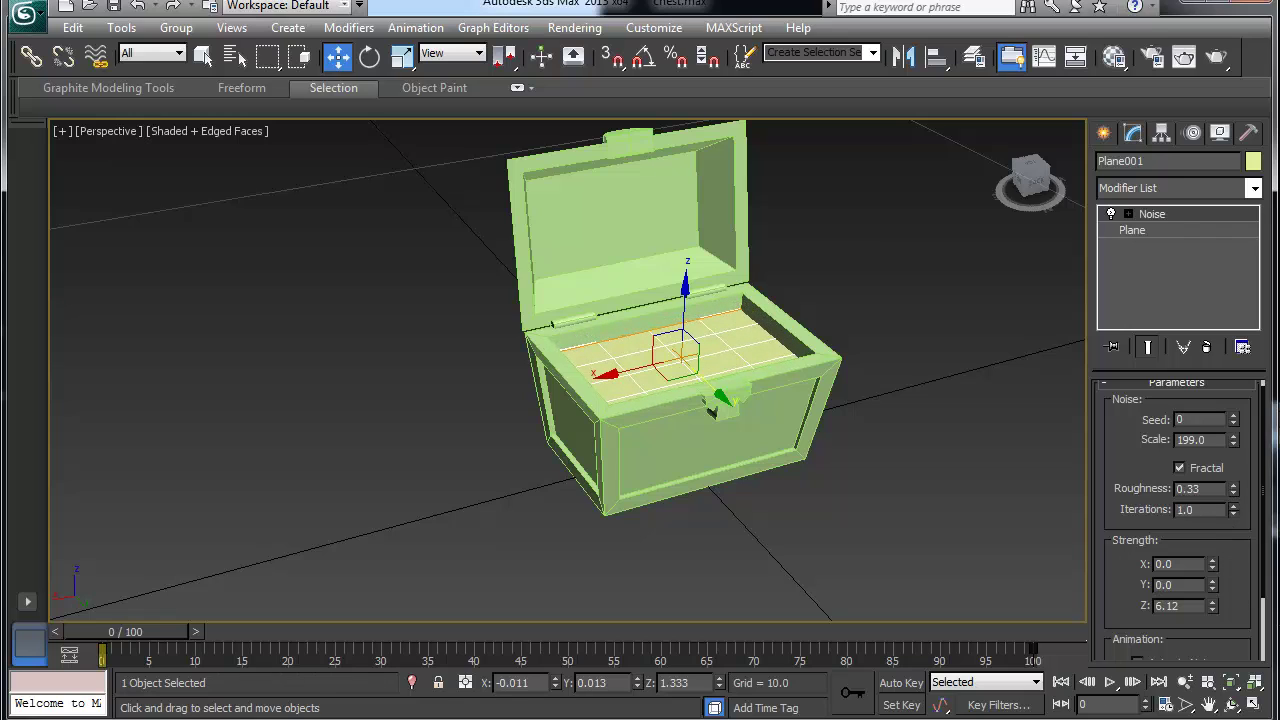
right_click(1235, 440)
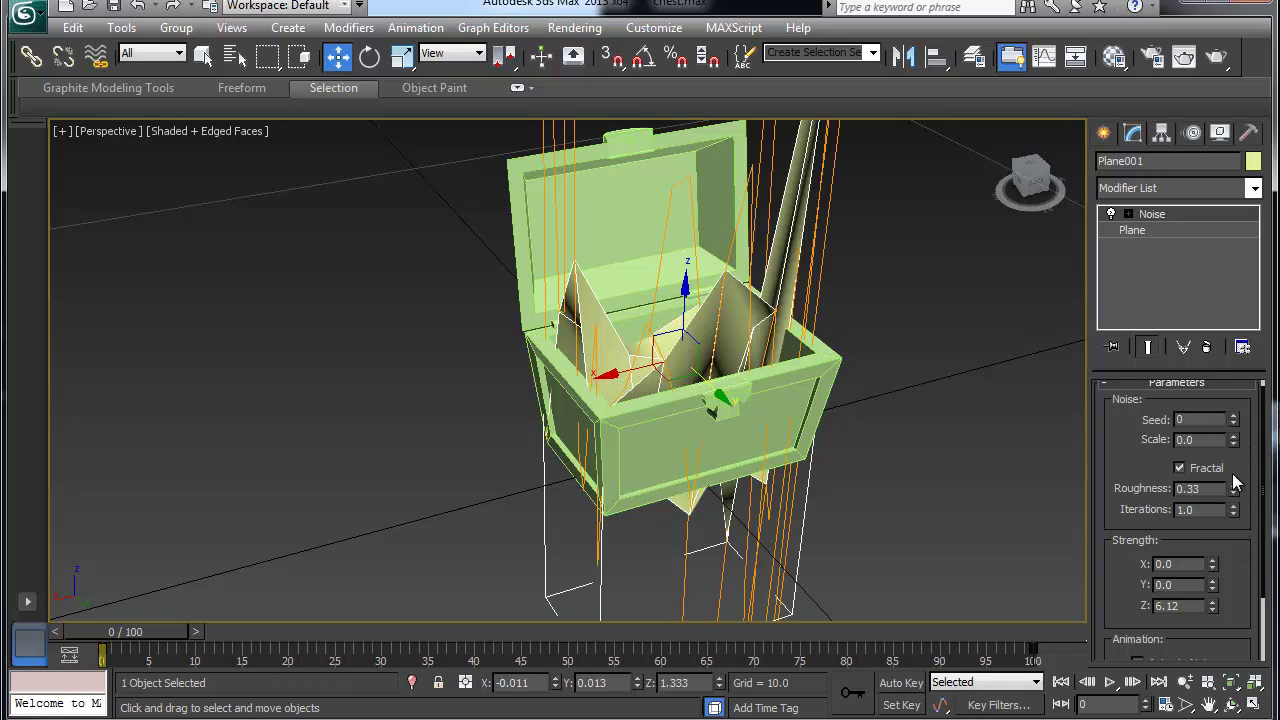
click(1234, 436)
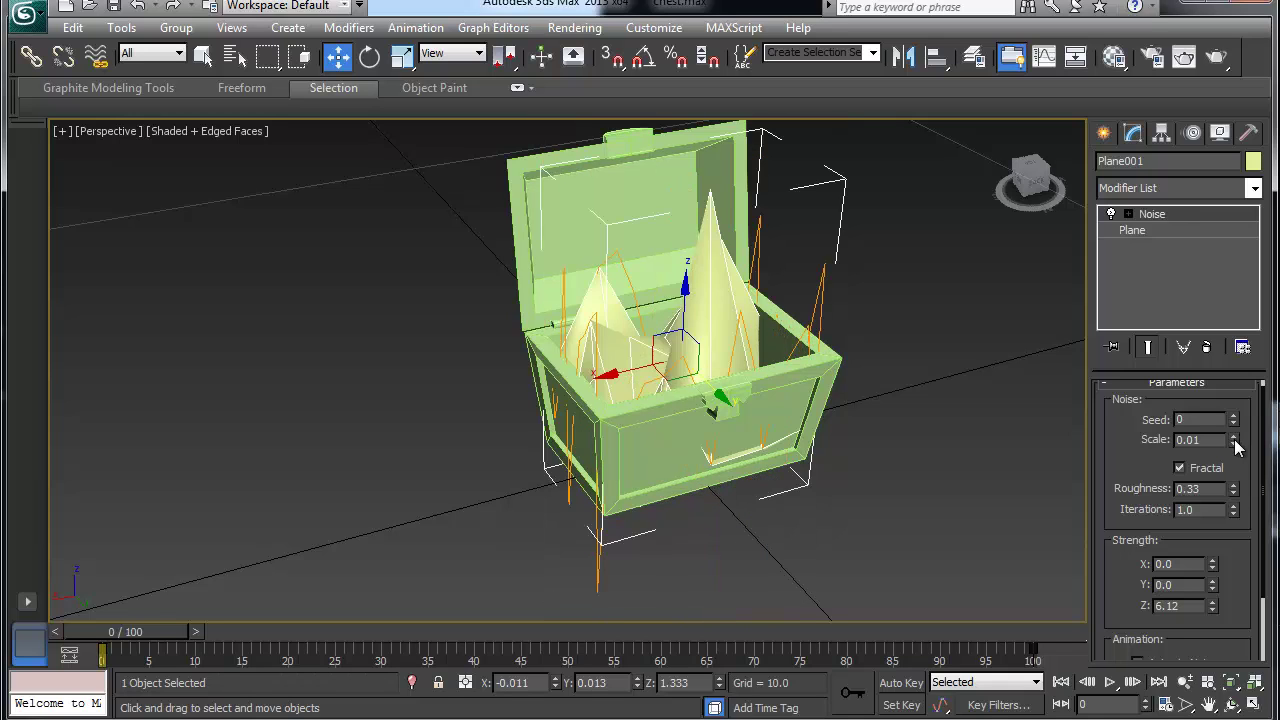
click(1234, 437)
click(1234, 437)
click(1234, 437)
click(1234, 437)
click(1234, 437)
click(1234, 437)
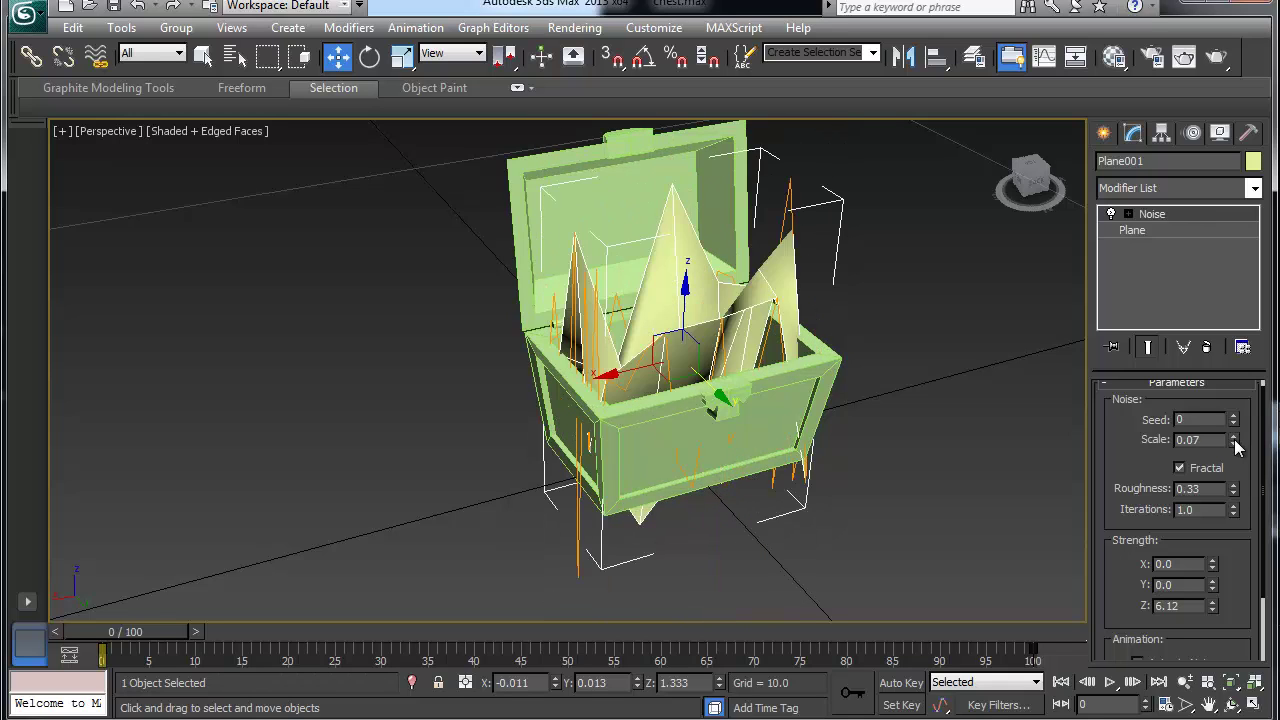
click(1234, 437)
click(1234, 437)
click(1234, 437)
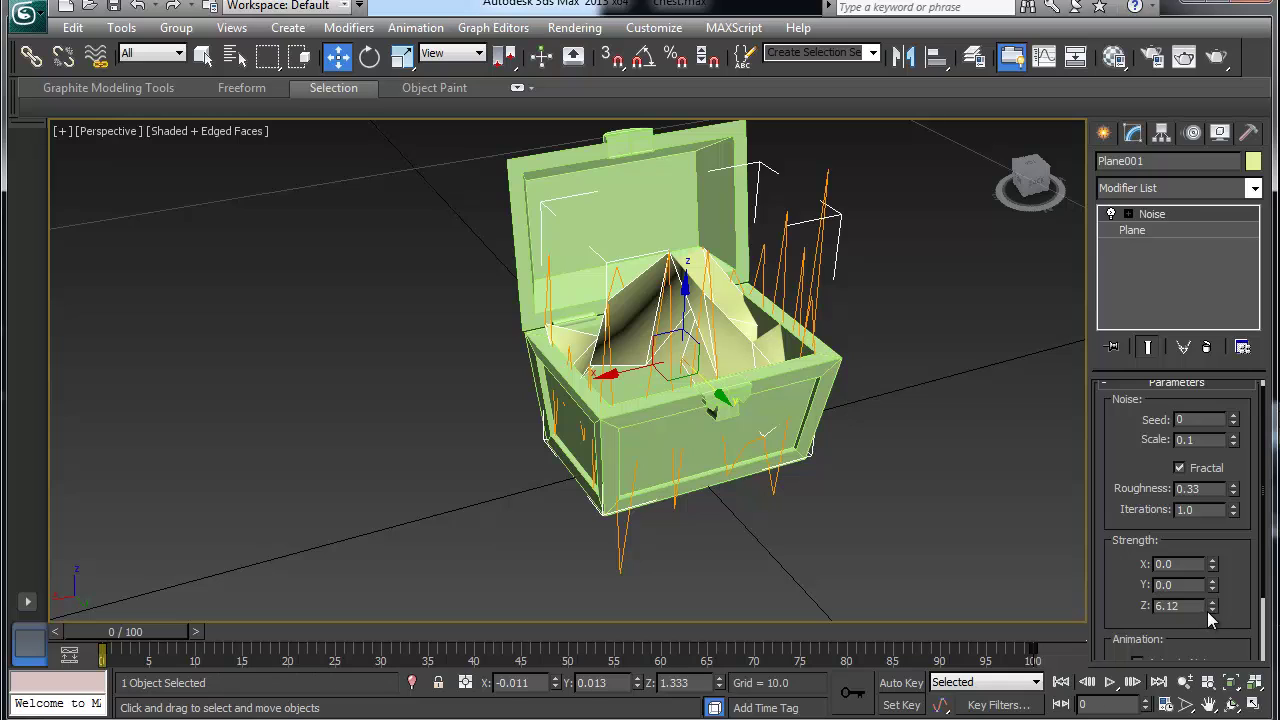
Soften the noise bumps by setting the scale to 0.12 and the Z strength to 0.77.
drag(1211, 607, 1208, 662)
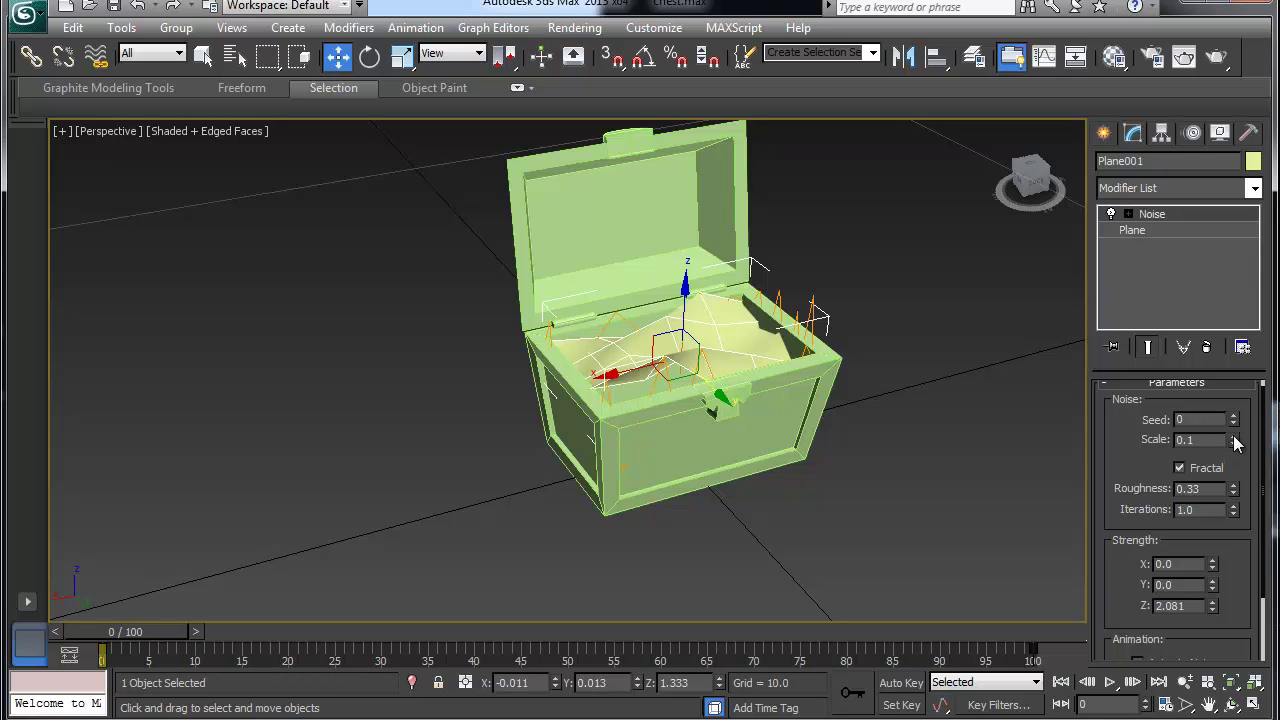
drag(1236, 442, 1236, 442)
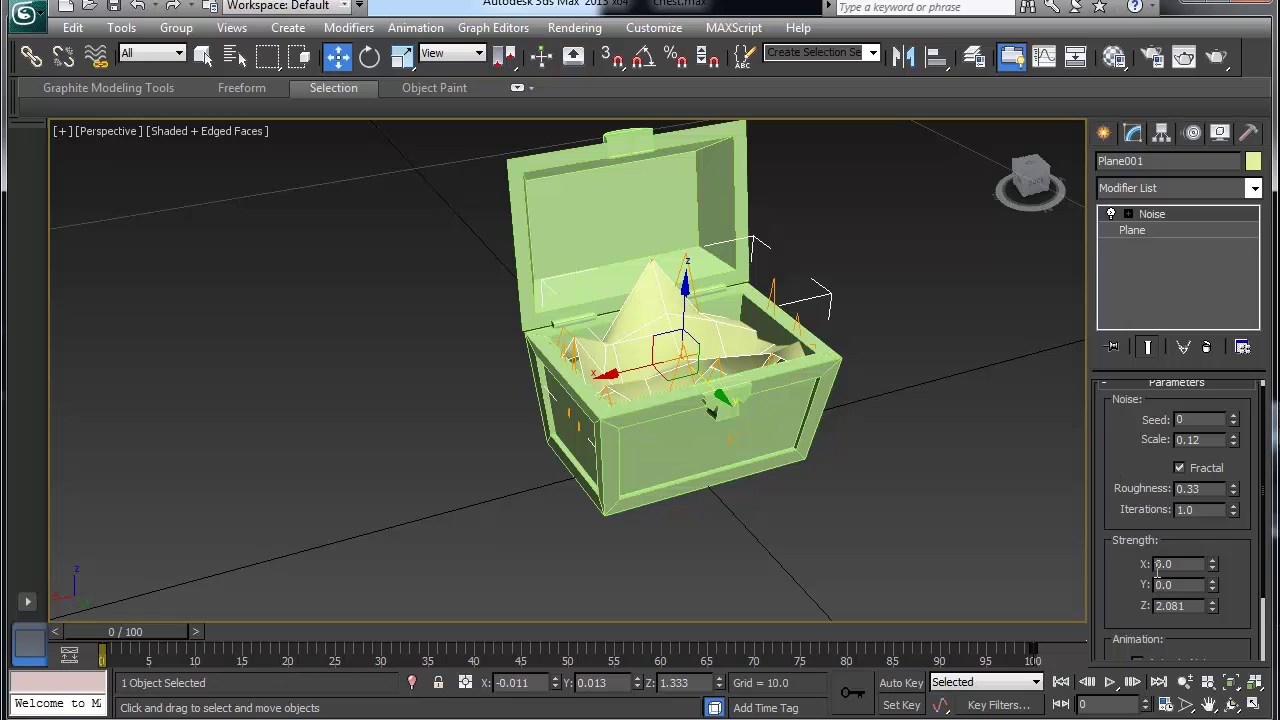
click(1236, 446)
click(1234, 436)
drag(1213, 606, 1215, 660)
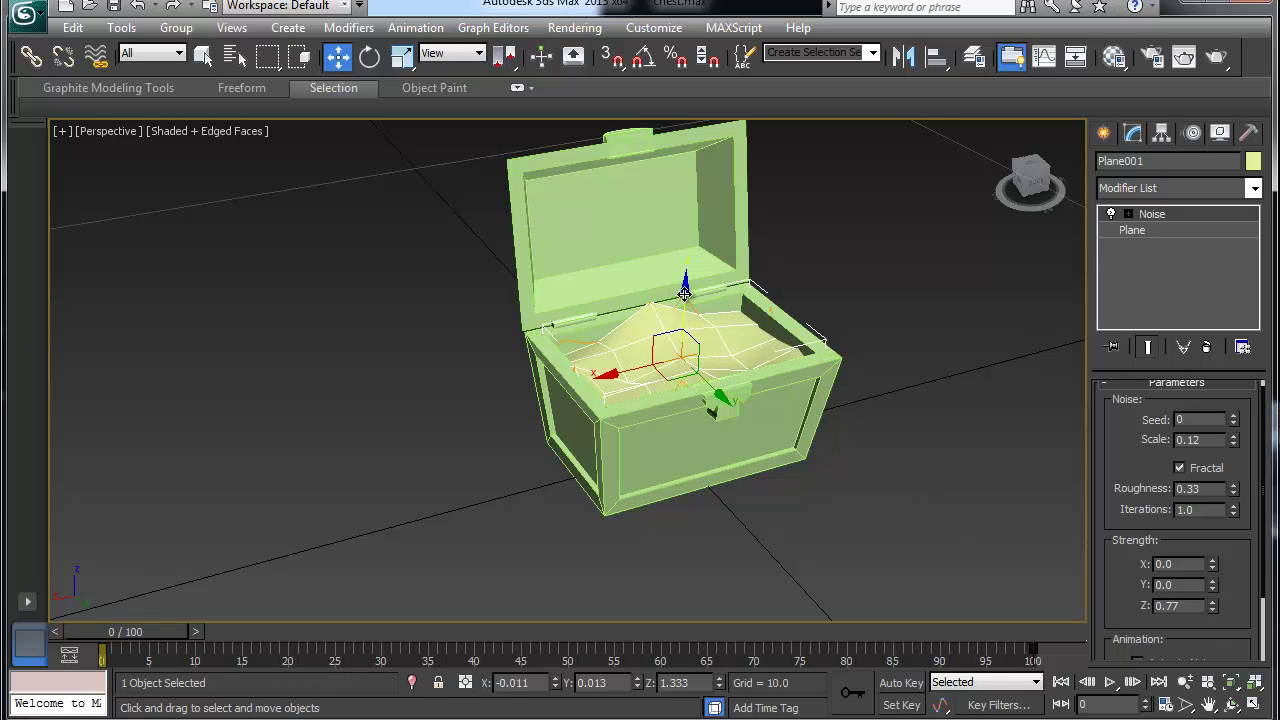
Lower the noise-deformed plane inside the chest to a Z position of about 1.13.
drag(686, 287, 686, 300)
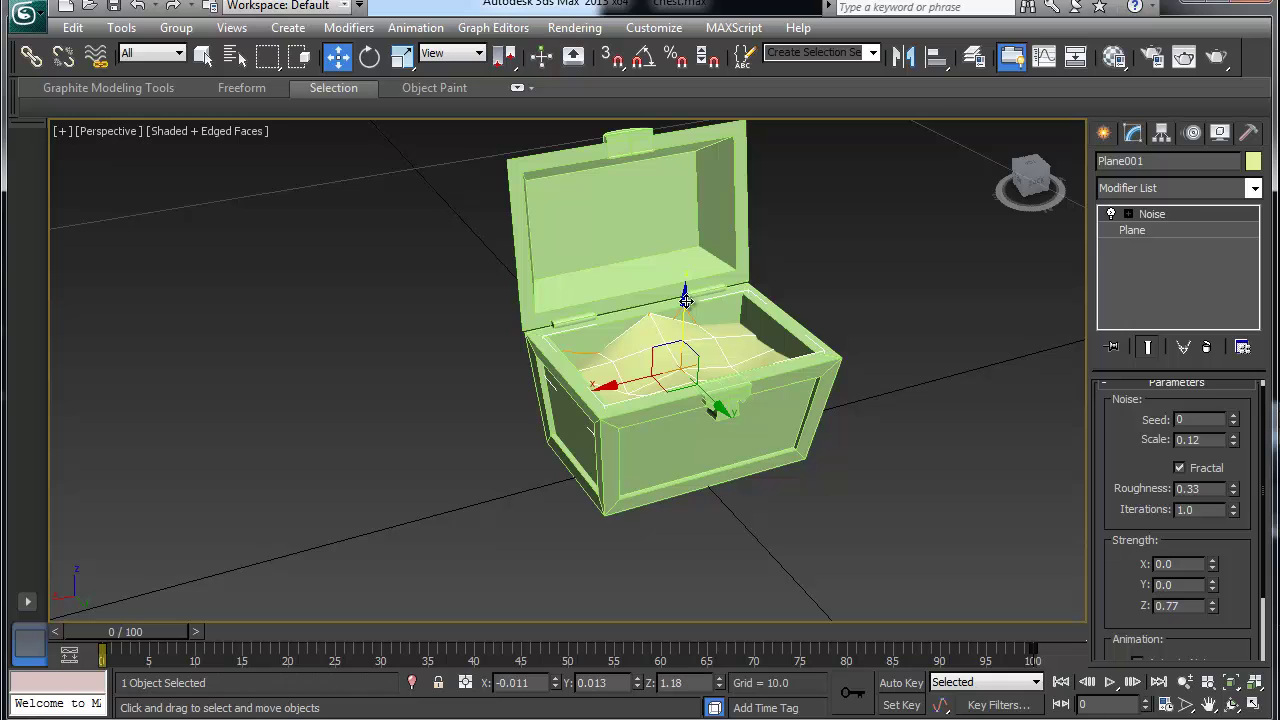
alt+middle_drag(710, 338, 788, 336)
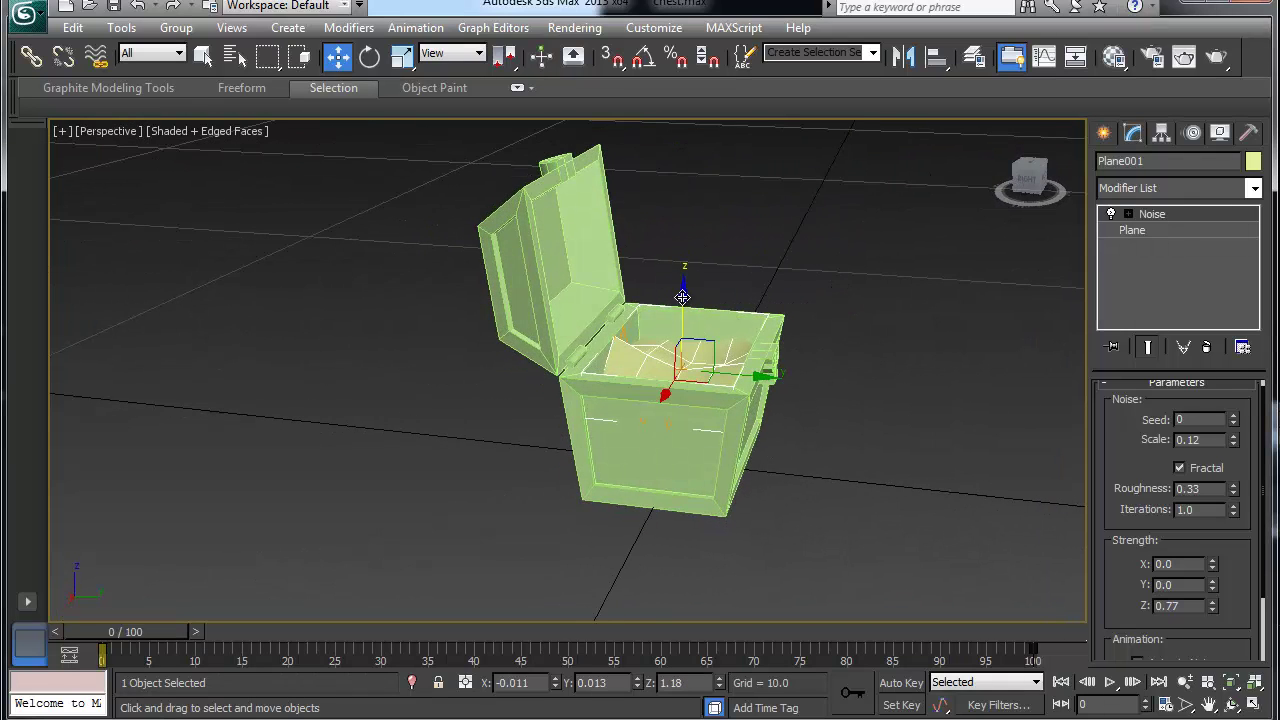
drag(683, 298, 683, 290)
alt+middle_drag(683, 290, 490, 405)
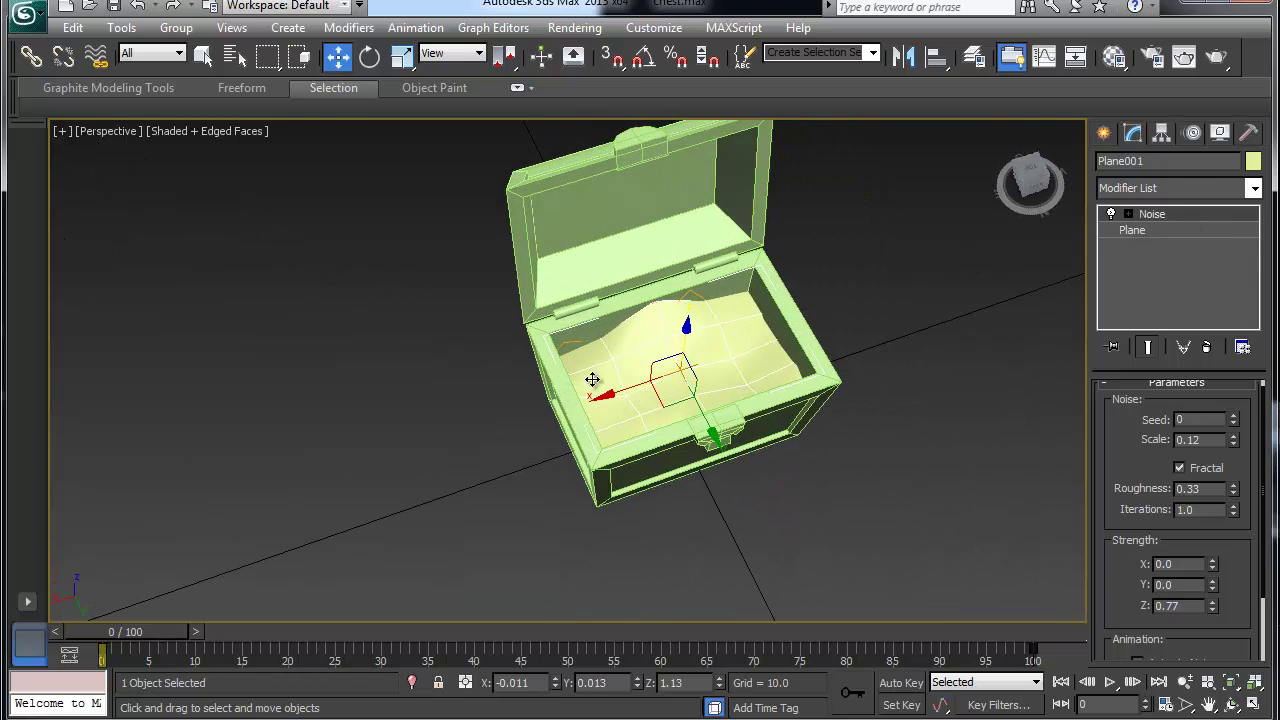
alt+middle_drag(631, 388, 583, 360)
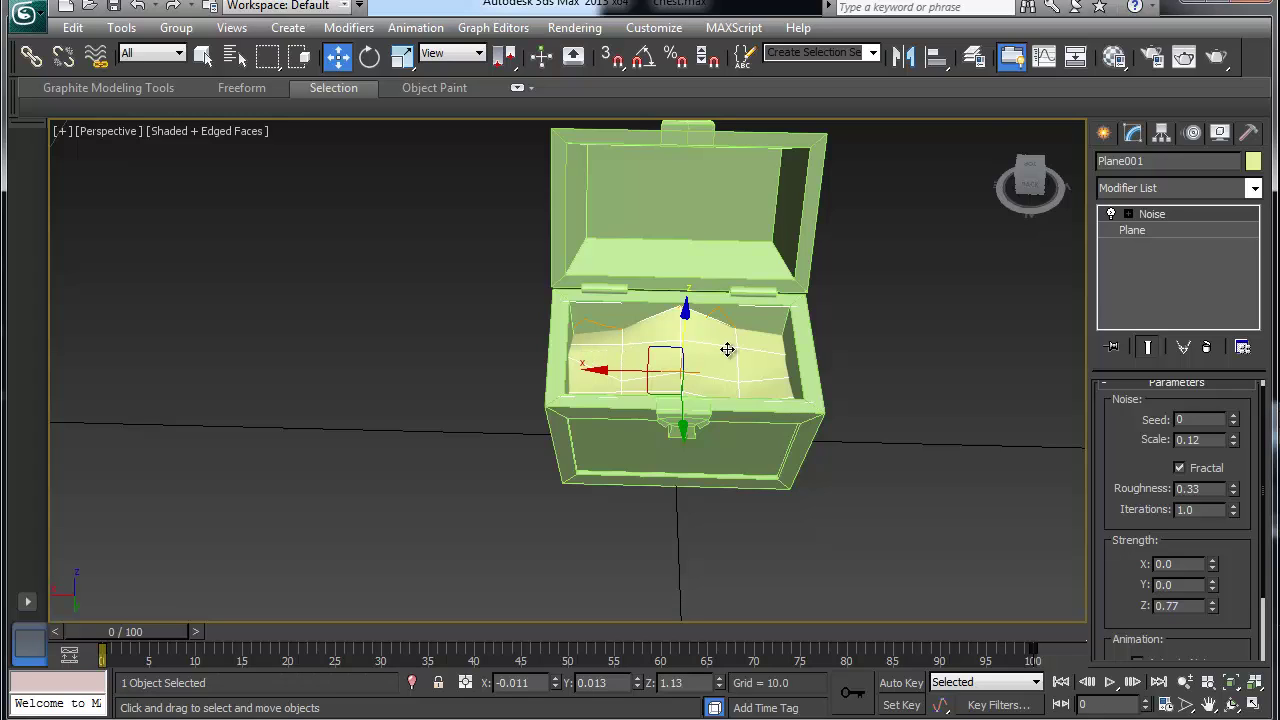
Rename the treasure surface plane as gold and hide it.
click(1147, 160)
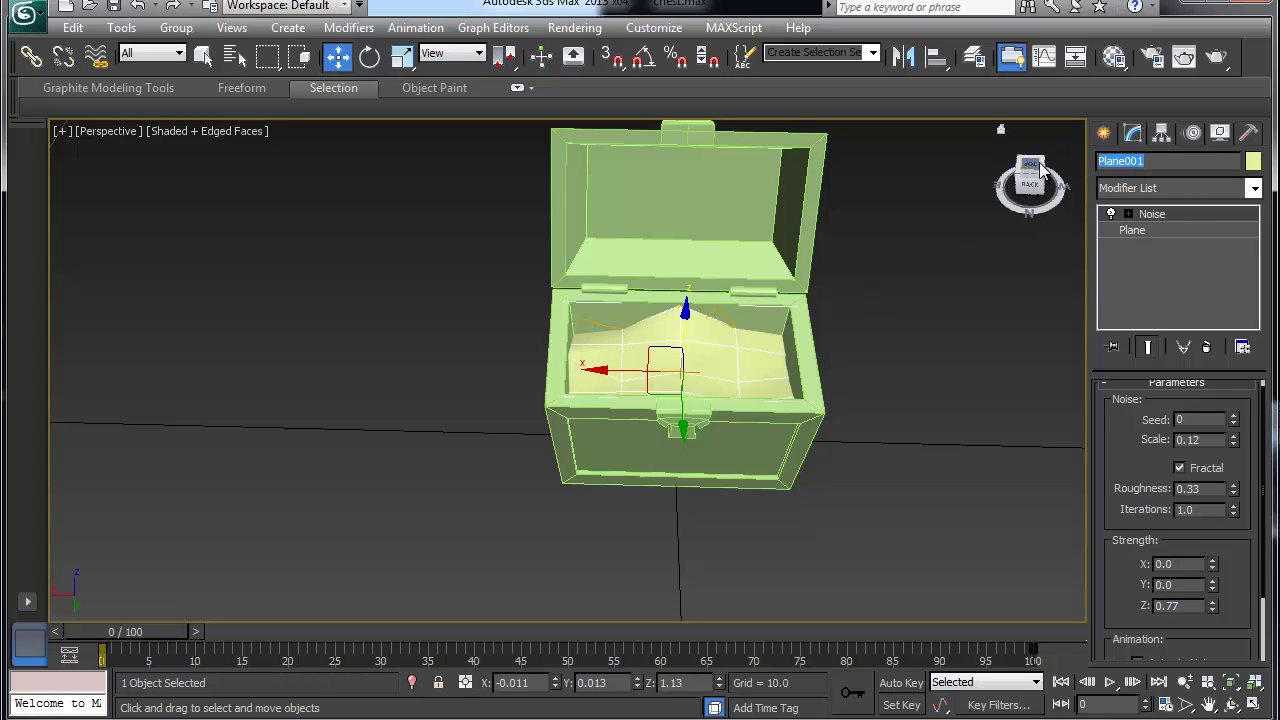
text(gold)
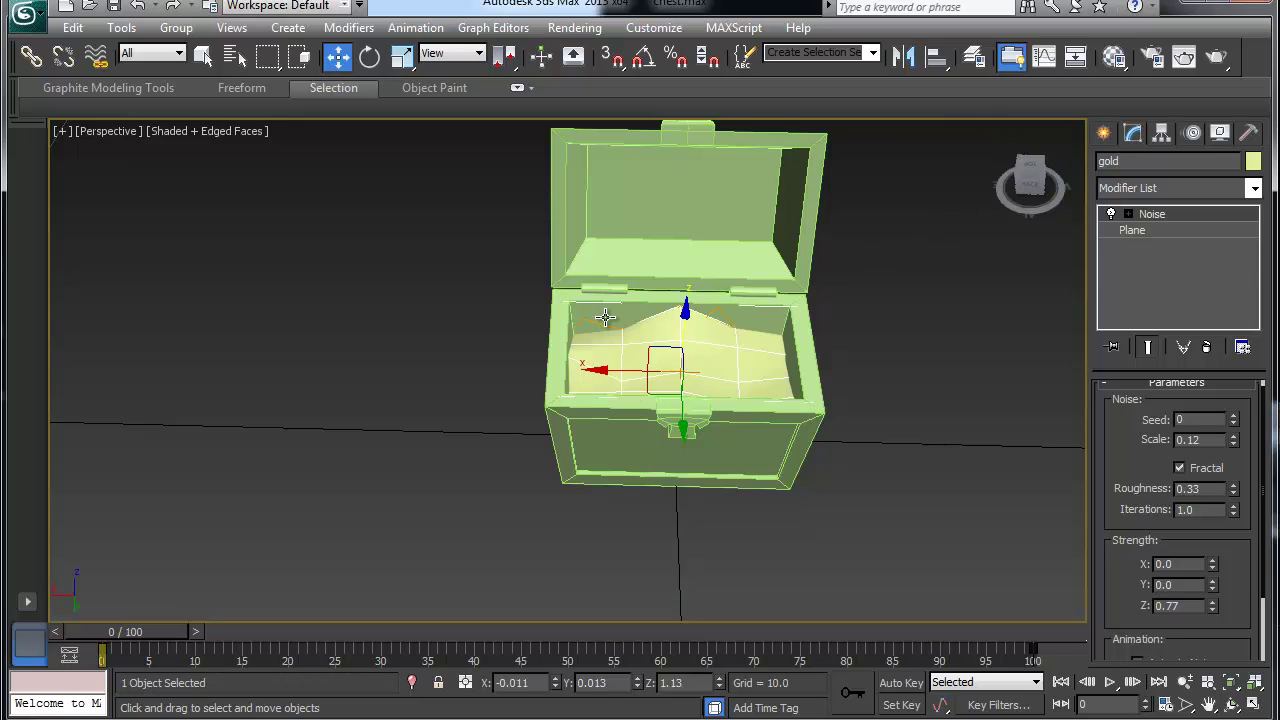
right_click(632, 360)
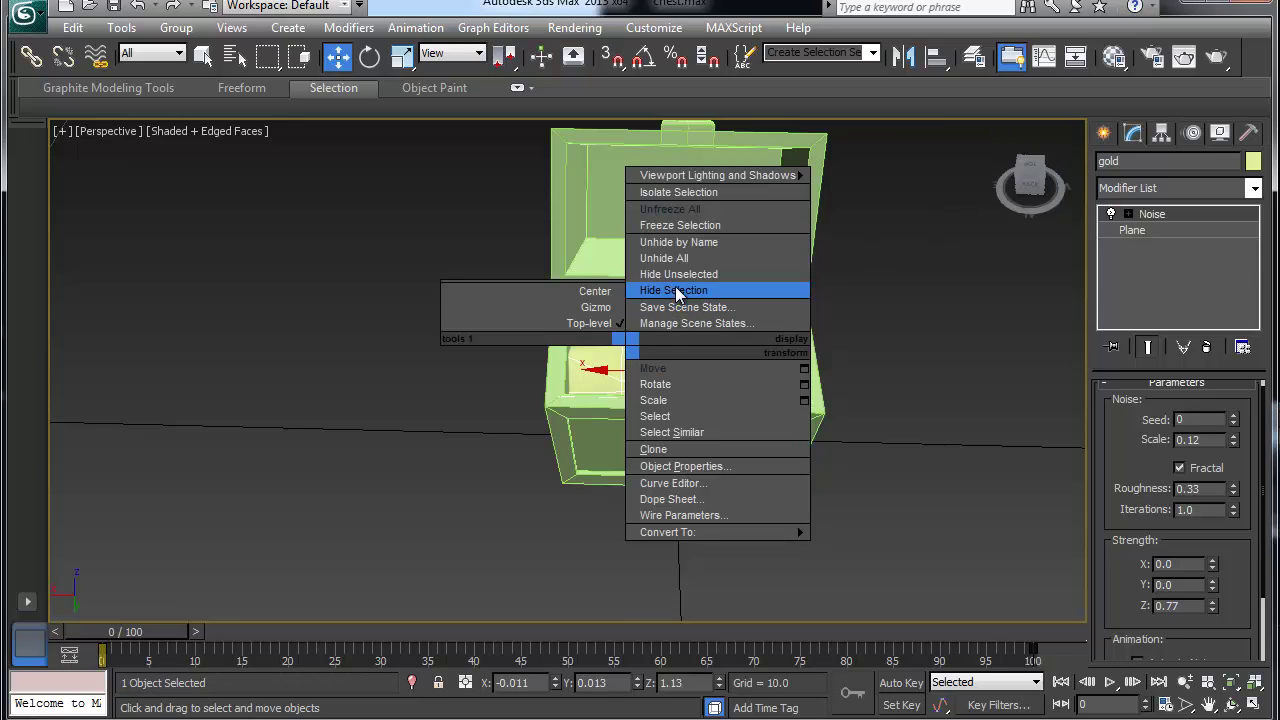
click(675, 290)
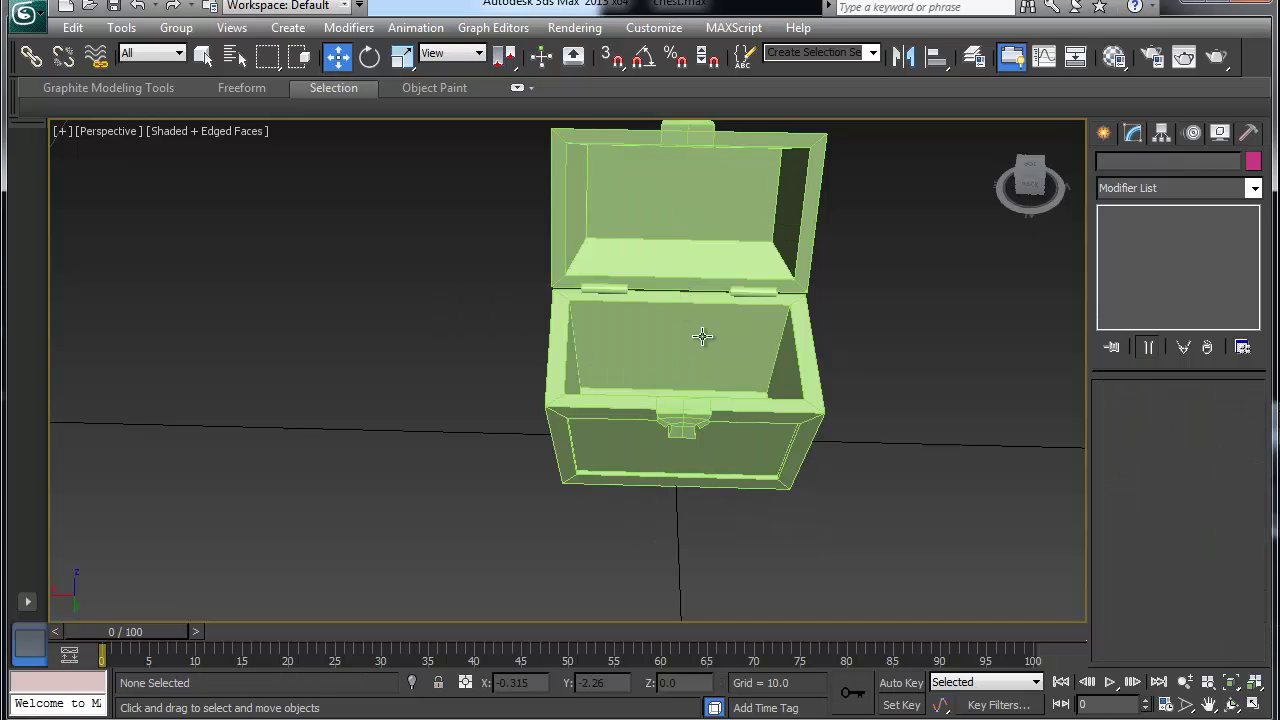
Create a plane about 0.87 by 0.91 beside the chest, with one length segment and one width segment.
click(1106, 135)
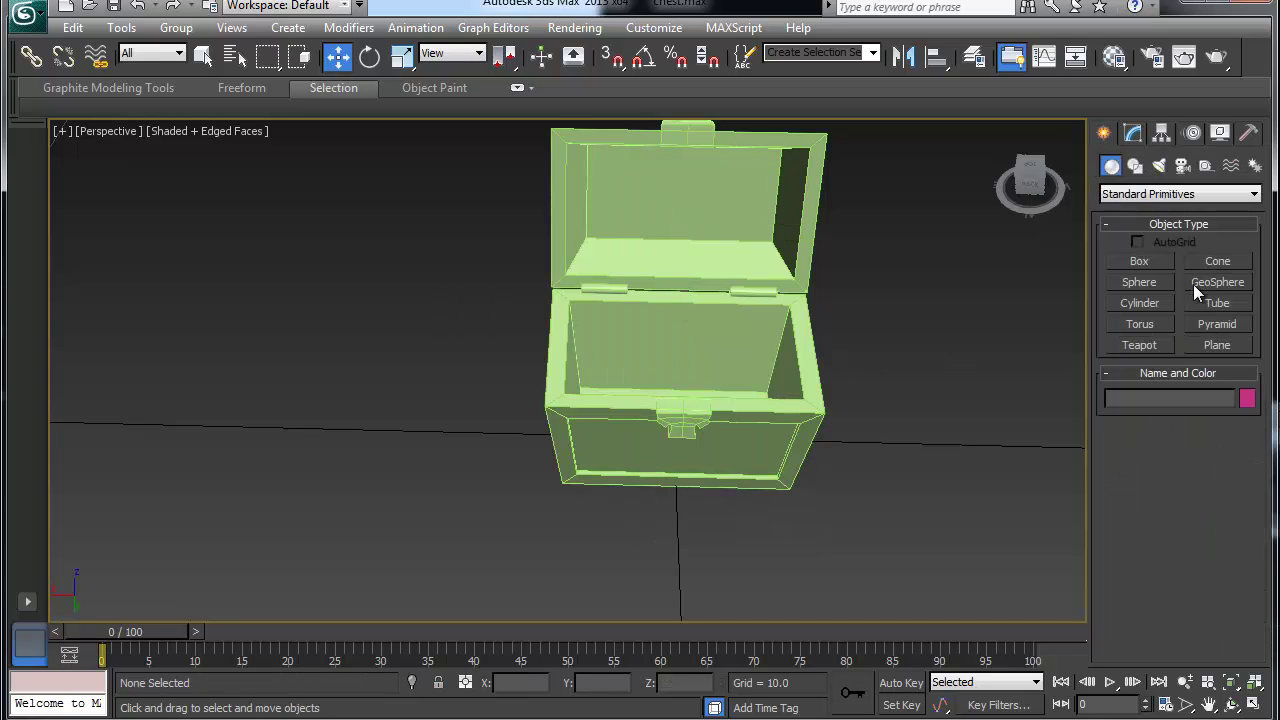
click(1210, 345)
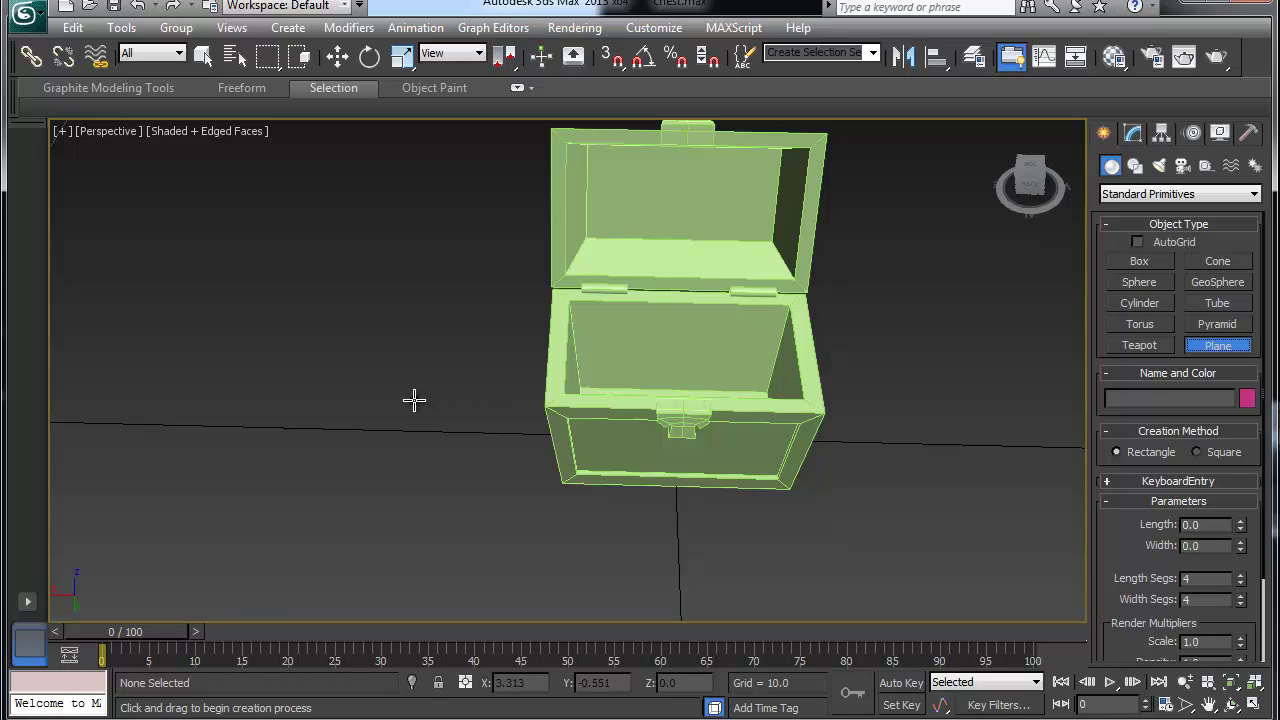
drag(414, 400, 481, 450)
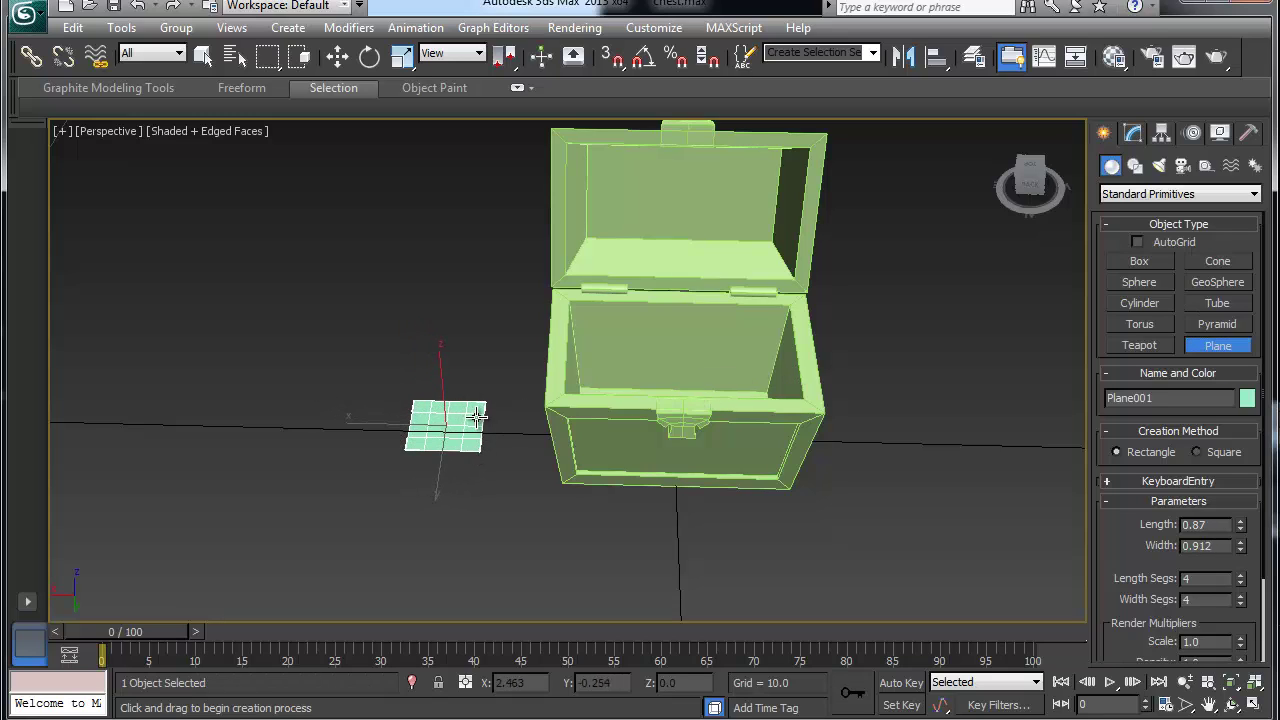
drag(1241, 582, 1250, 644)
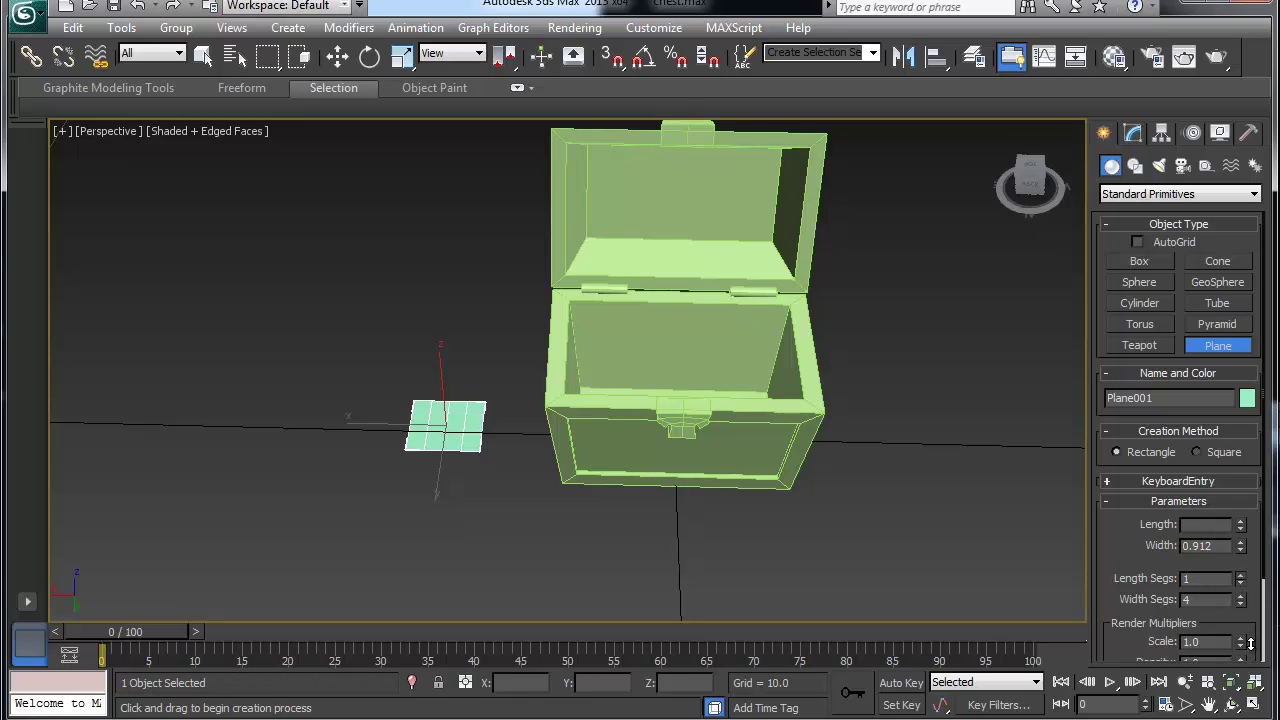
drag(1241, 599, 1244, 620)
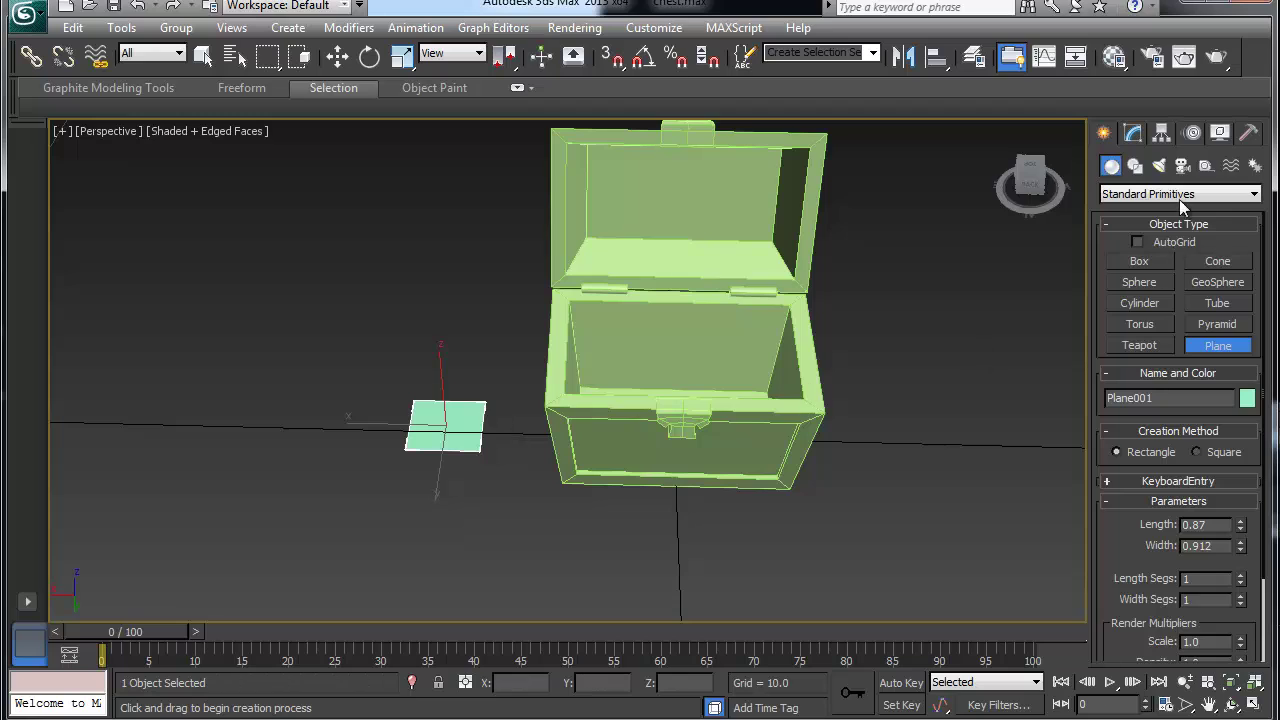
Convert the new plane beside the chest to an Editable Poly.
click(1133, 135)
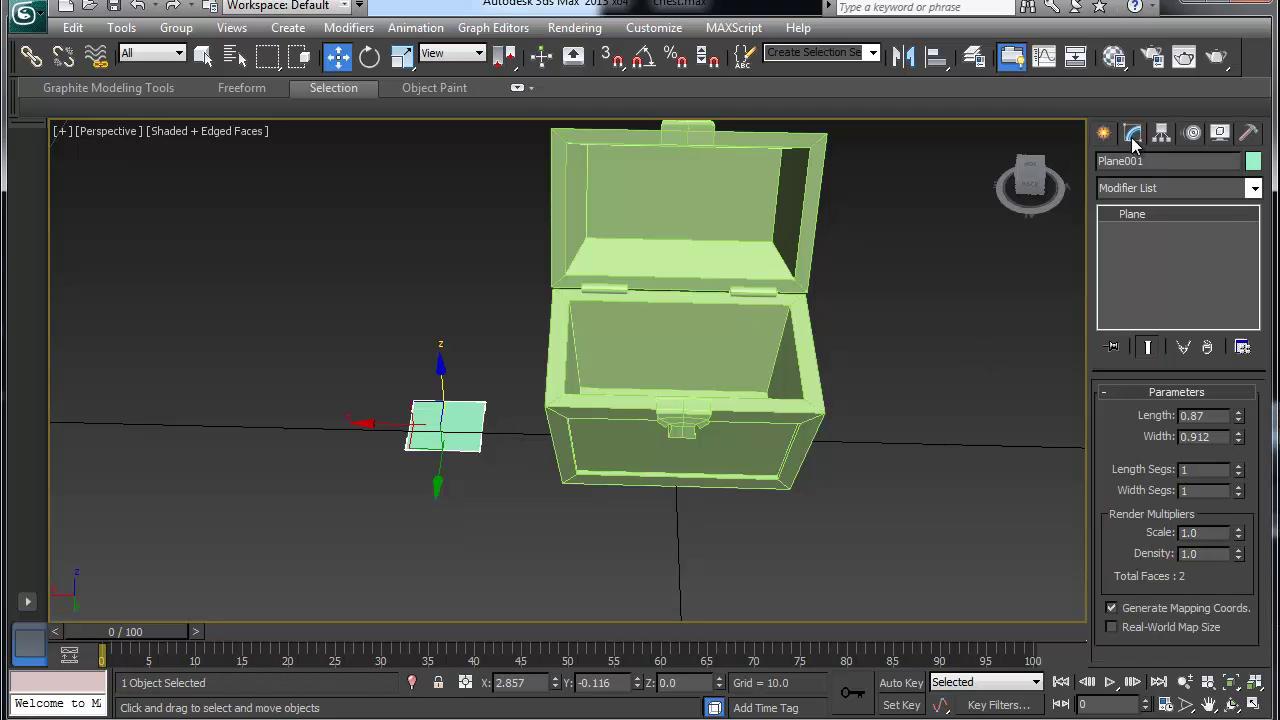
right_click(1130, 214)
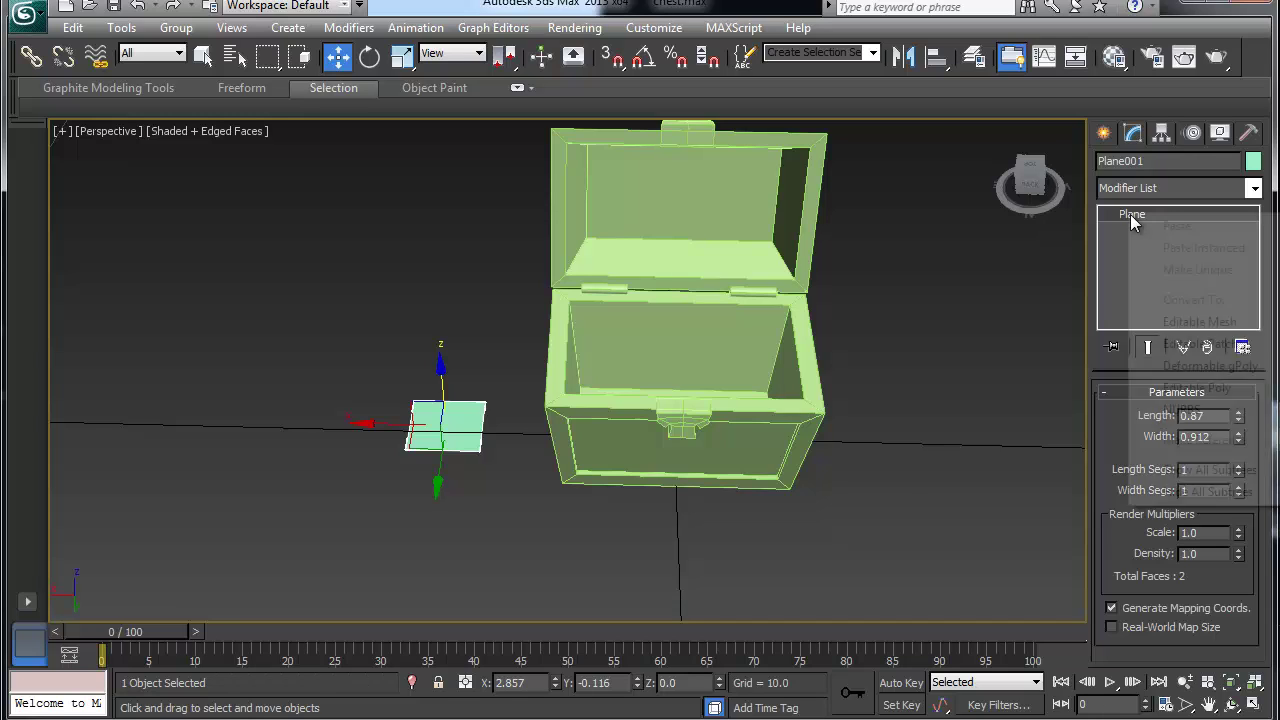
click(1135, 382)
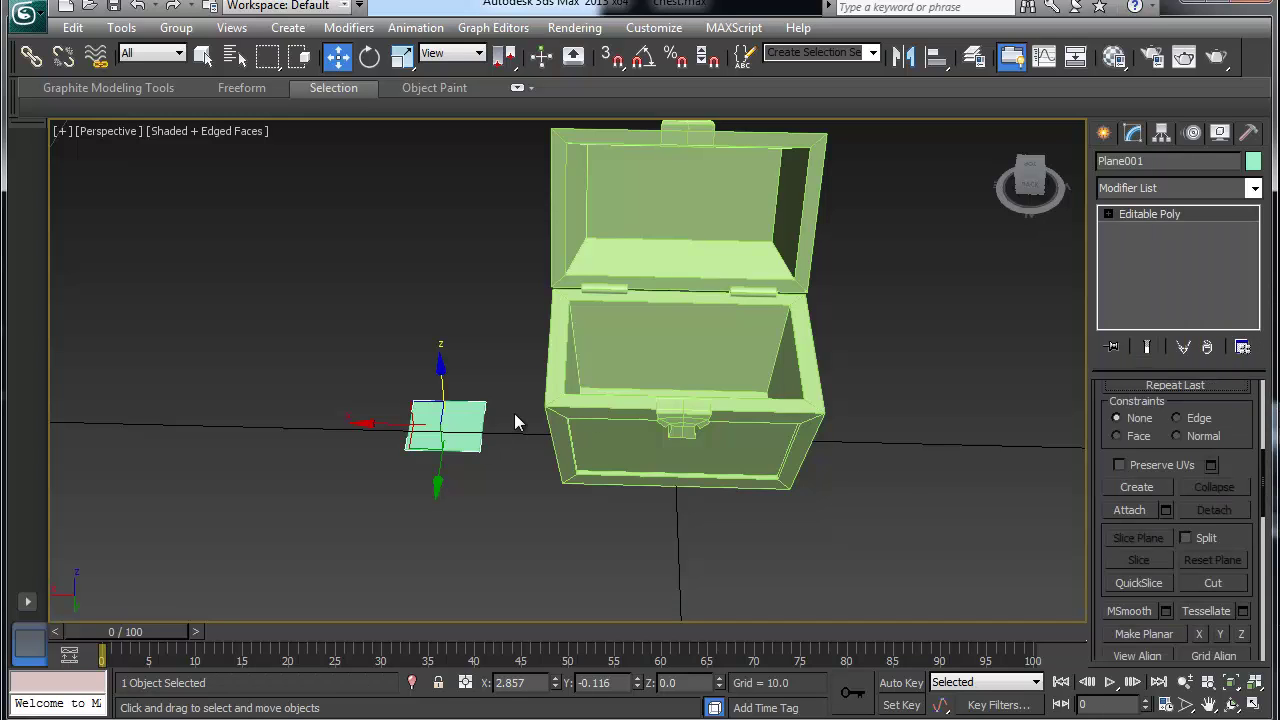
Enable Edge/Segment and Face as snap targets and turn on 3D snapping.
right_click(617, 65)
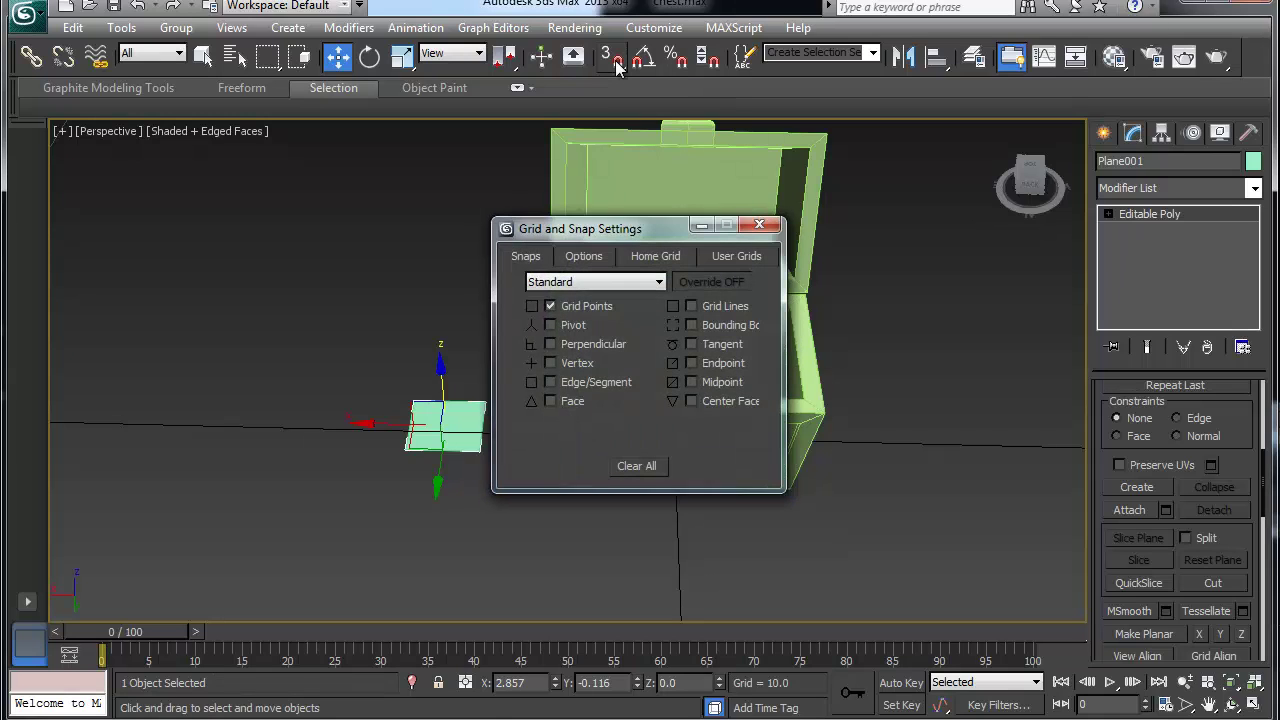
drag(585, 238, 585, 254)
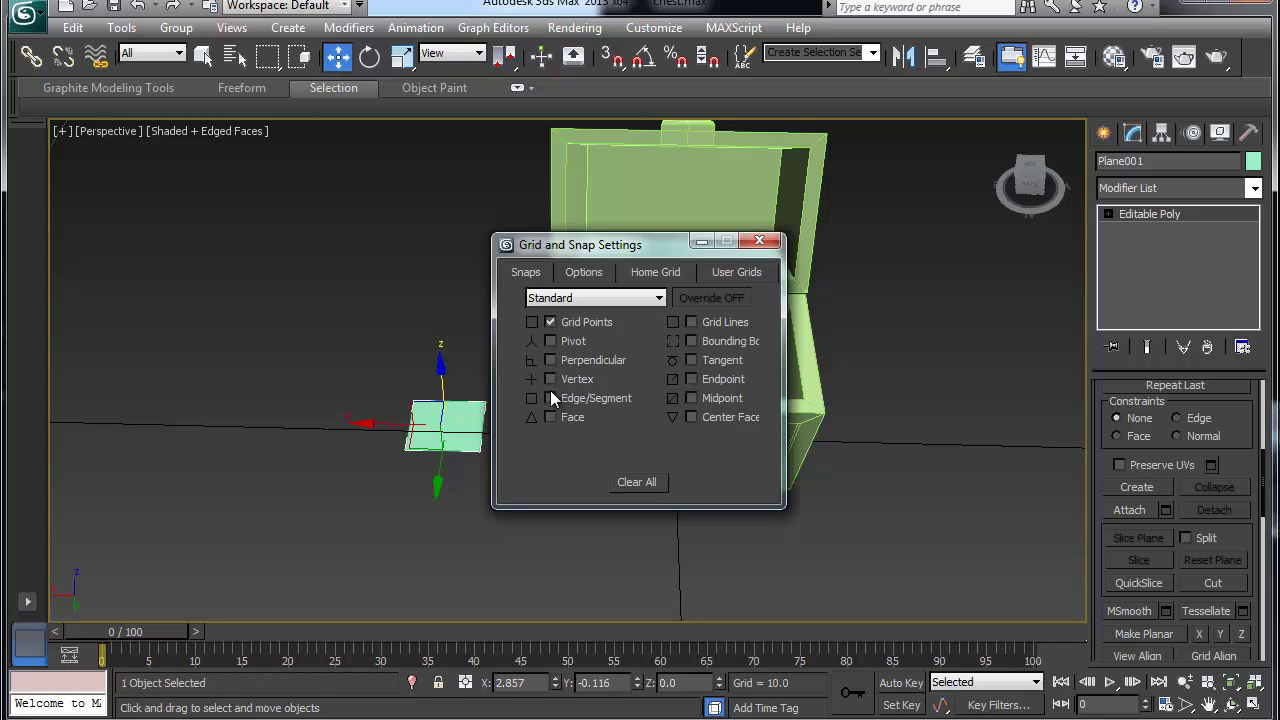
click(761, 243)
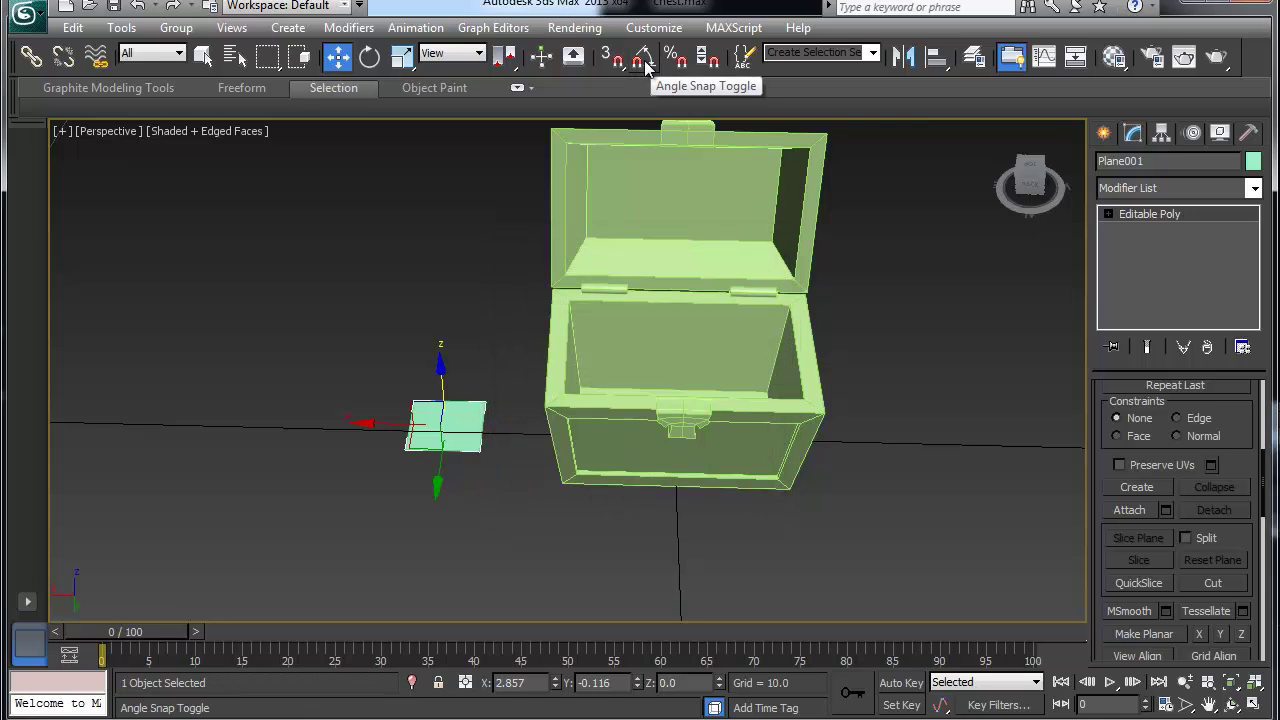
right_click(645, 63)
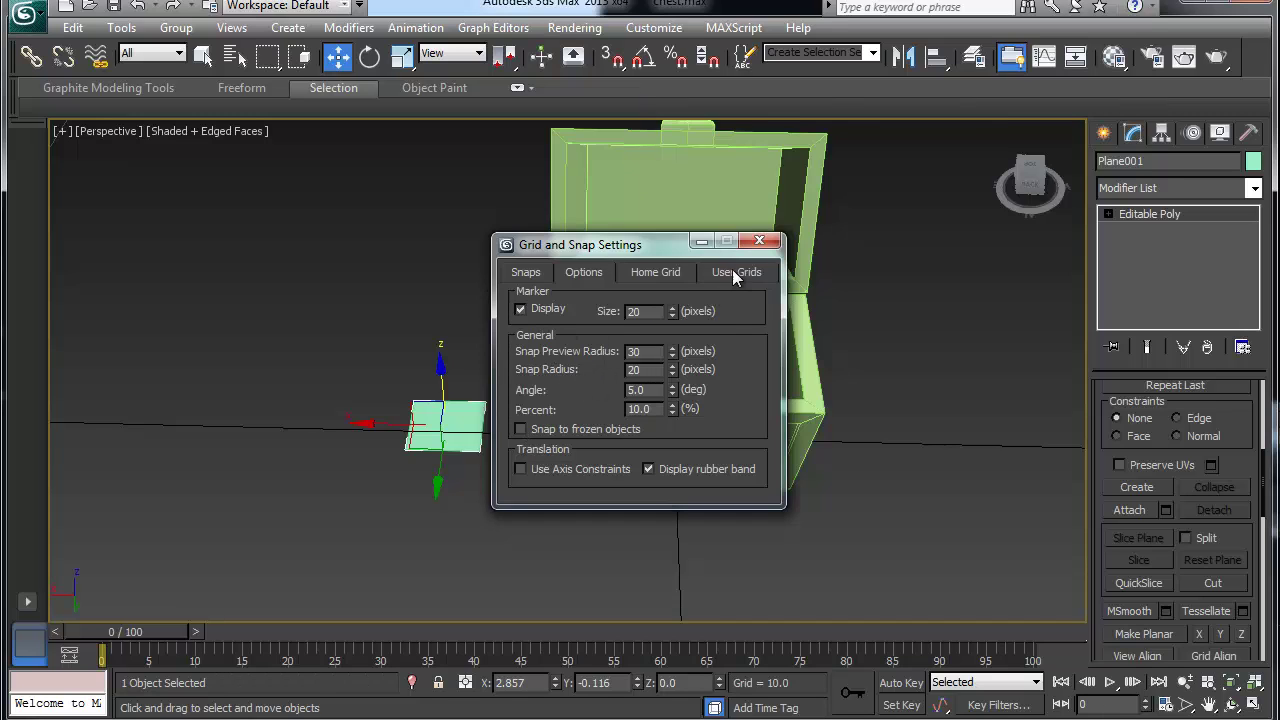
click(759, 241)
click(618, 62)
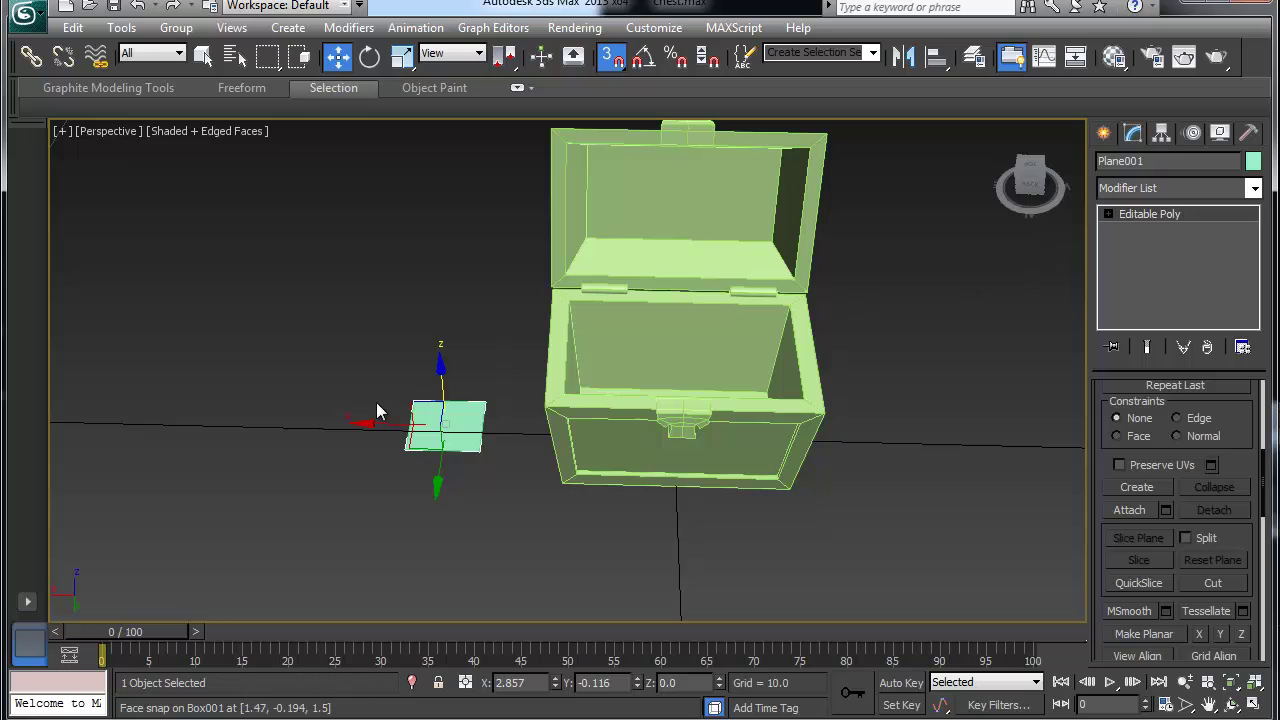
Make one copy of the small plane next to the original along the X axis.
mouse_move(375, 423)
shift+mouse_down()
mouse_move(420, 425)
mouse_move(350, 430)
shift+mouse_up()
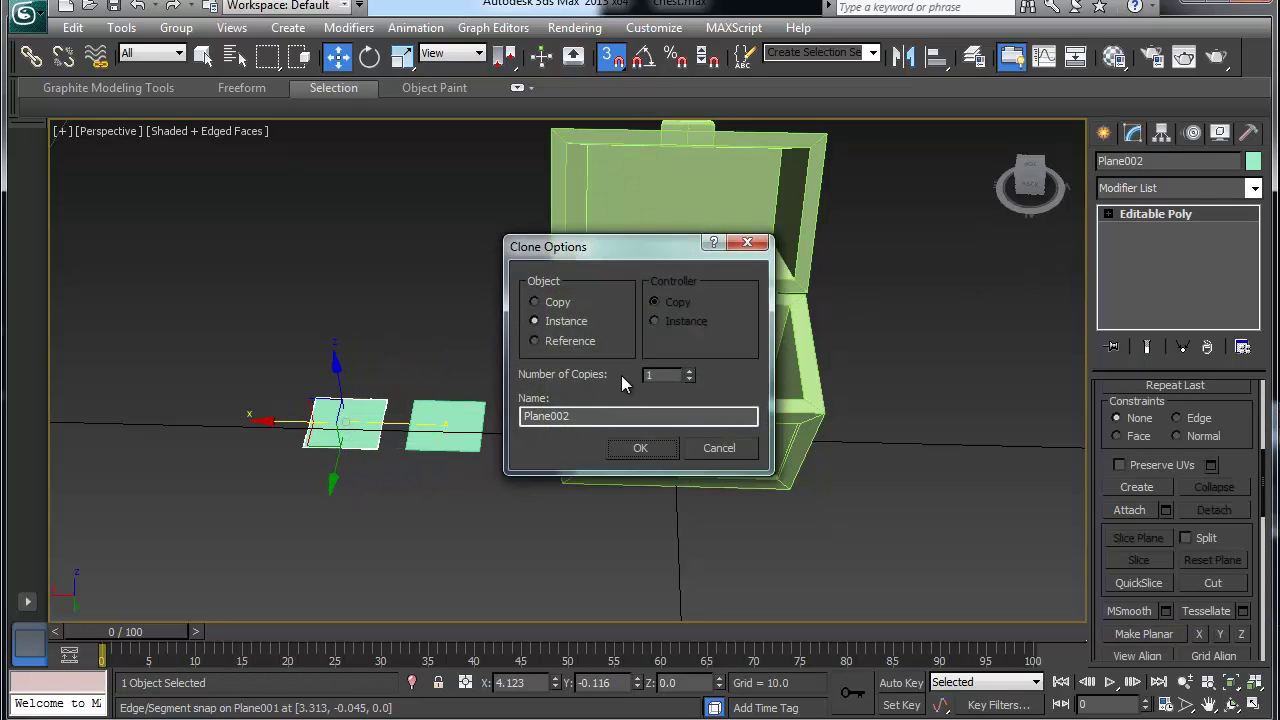
click(645, 448)
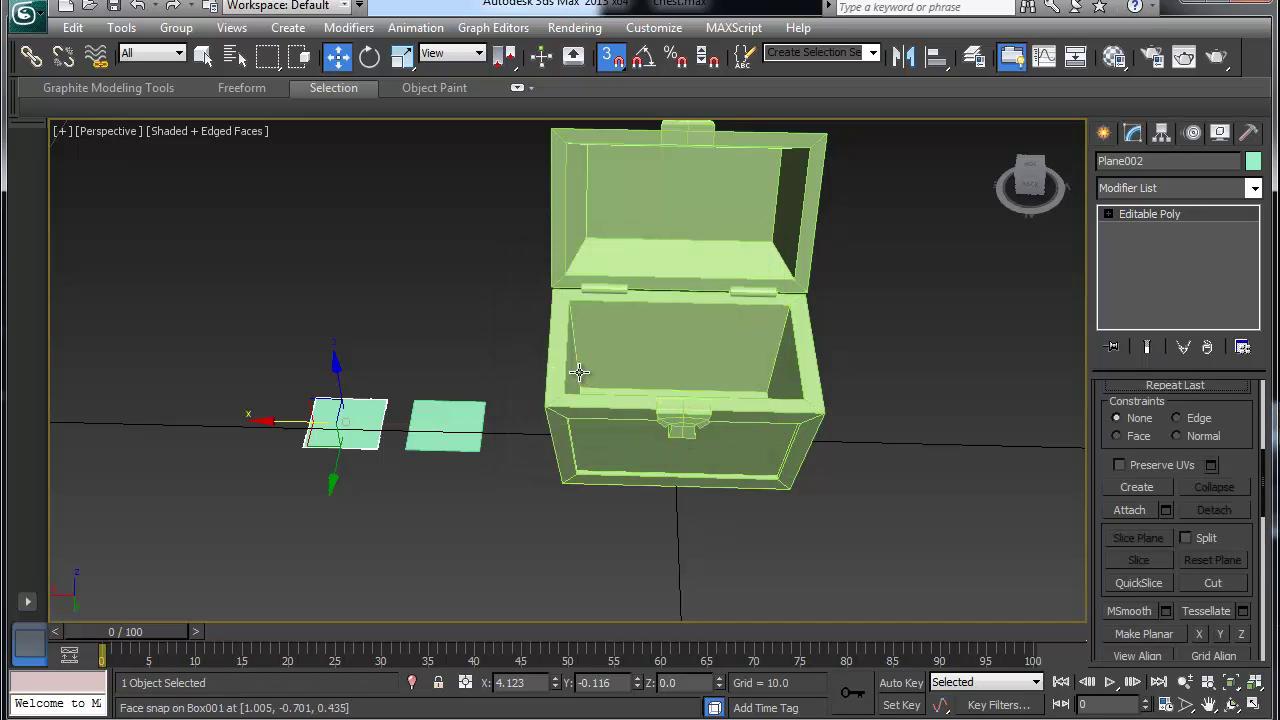
At vertex level, snap the copied plane's two corners nearest the chest onto the inner side wall of the chest base.
click(1109, 215)
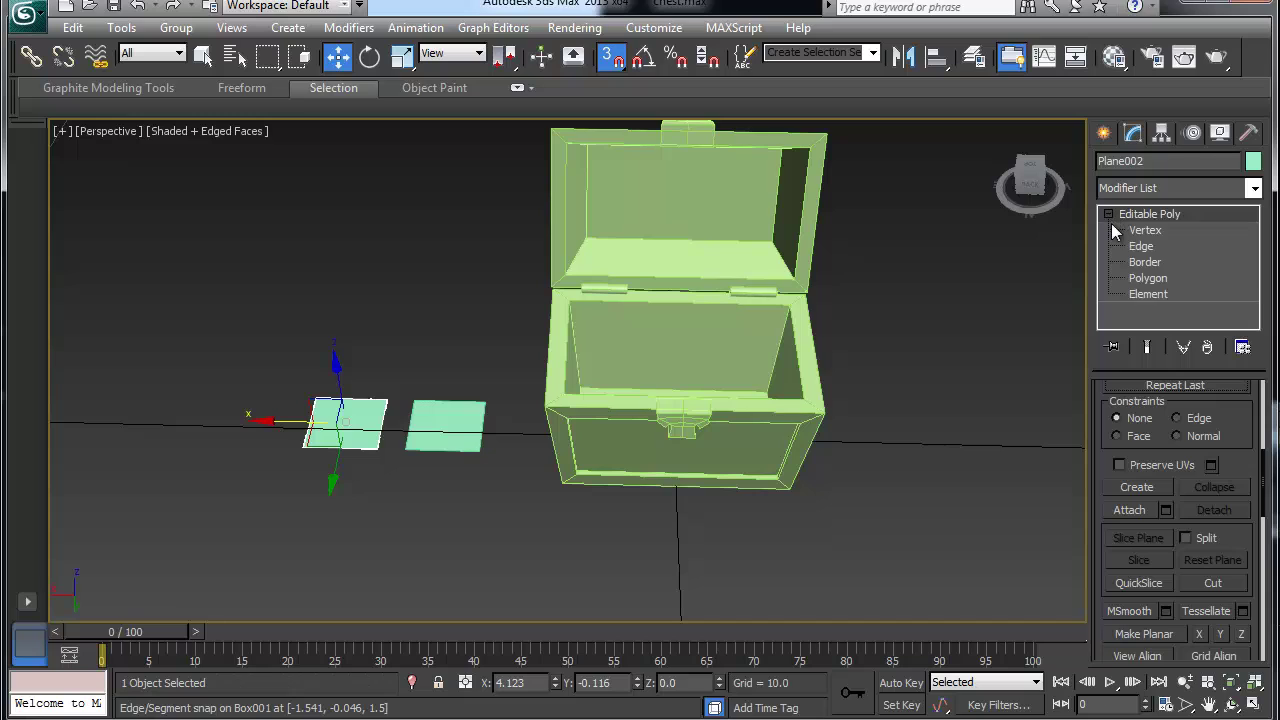
click(1127, 232)
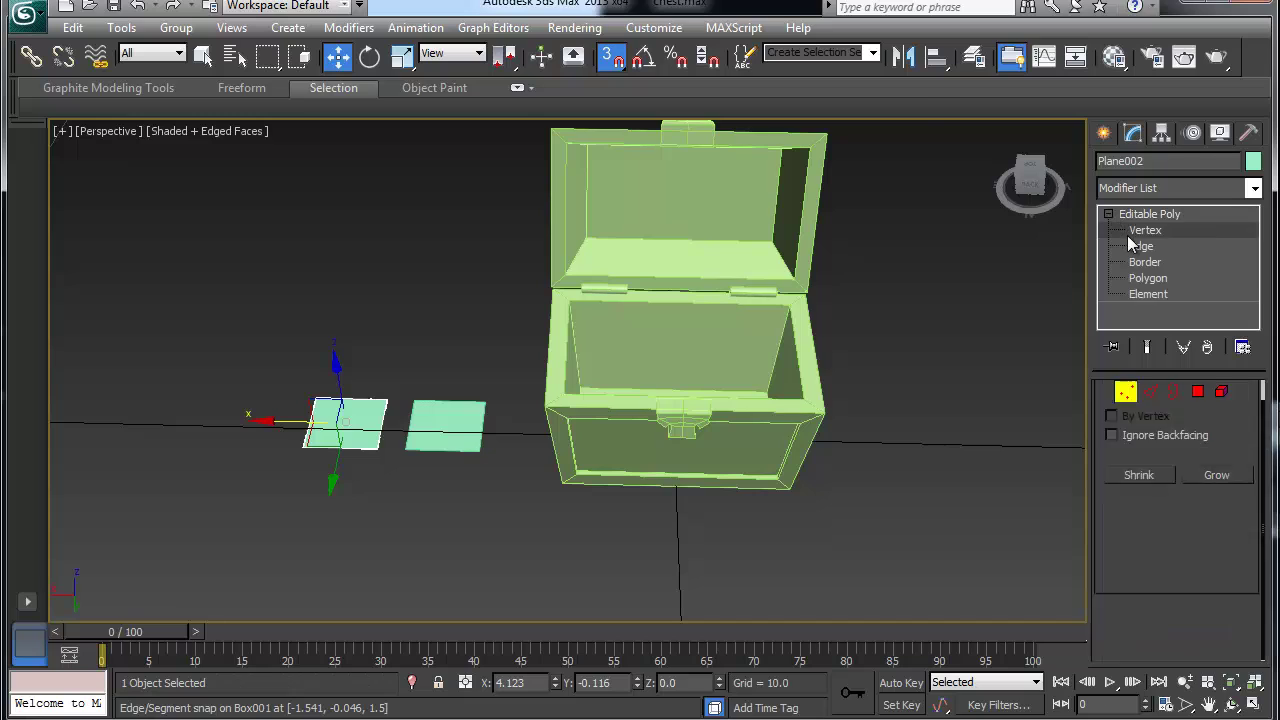
click(386, 400)
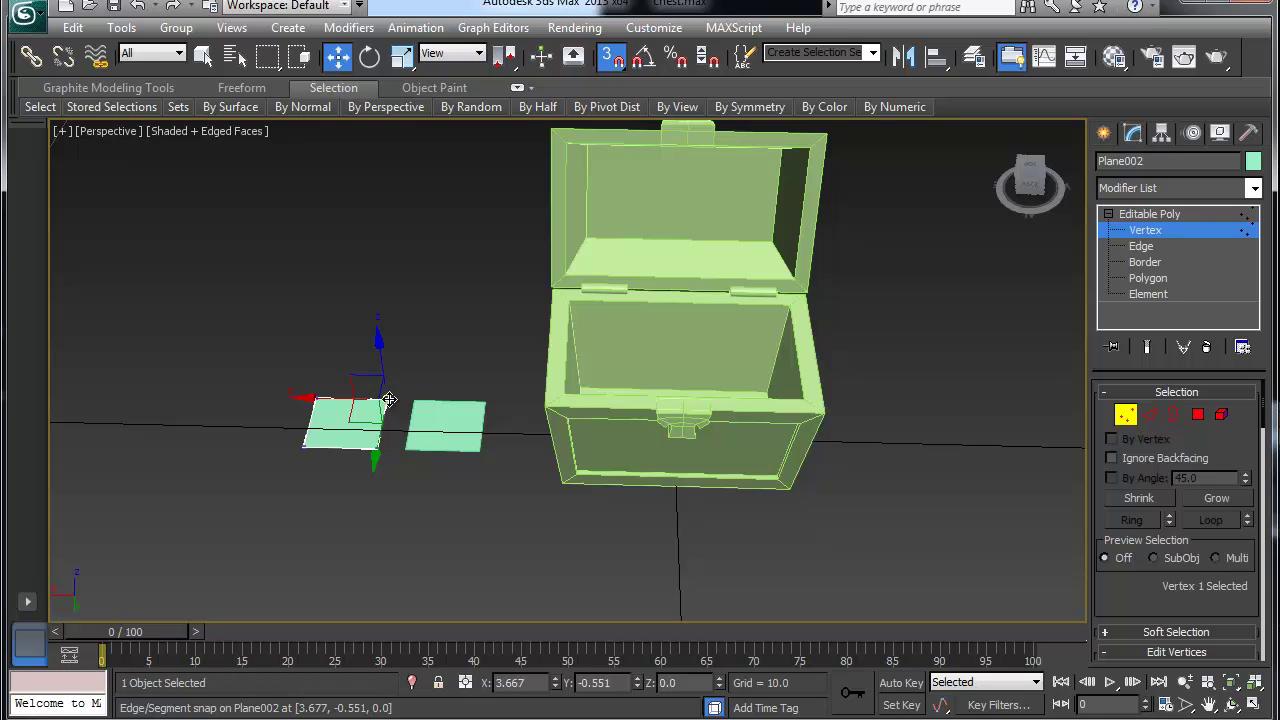
drag(388, 400, 783, 327)
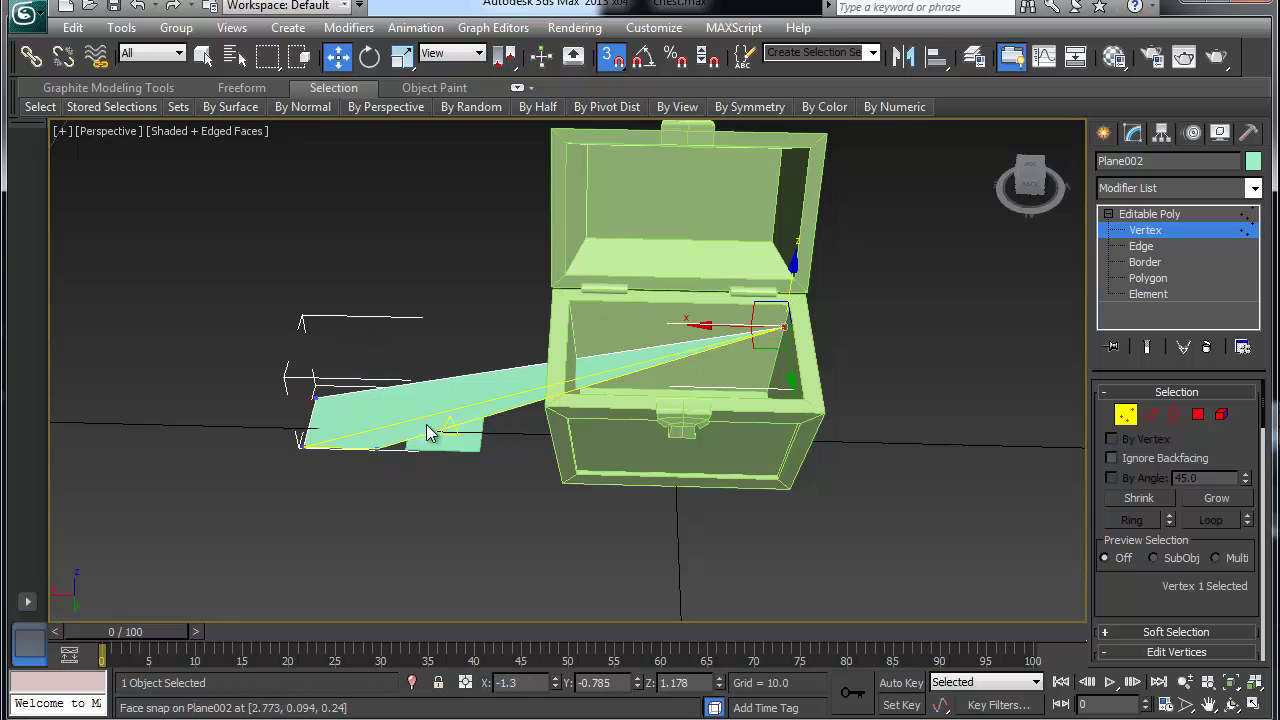
key(ctrl+i)
drag(535, 441, 796, 407)
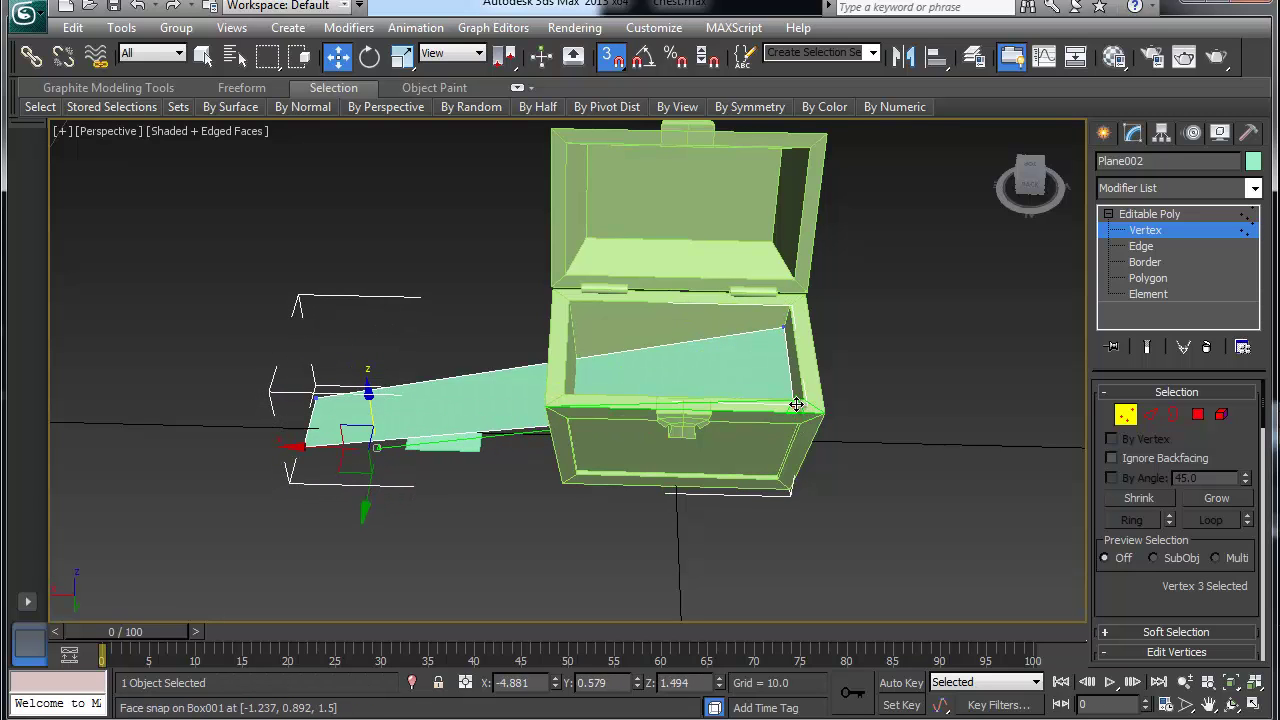
key(ctrl+i)
alt+middle_drag(686, 363, 839, 384)
drag(806, 395, 728, 392)
alt+middle_drag(719, 526, 552, 533)
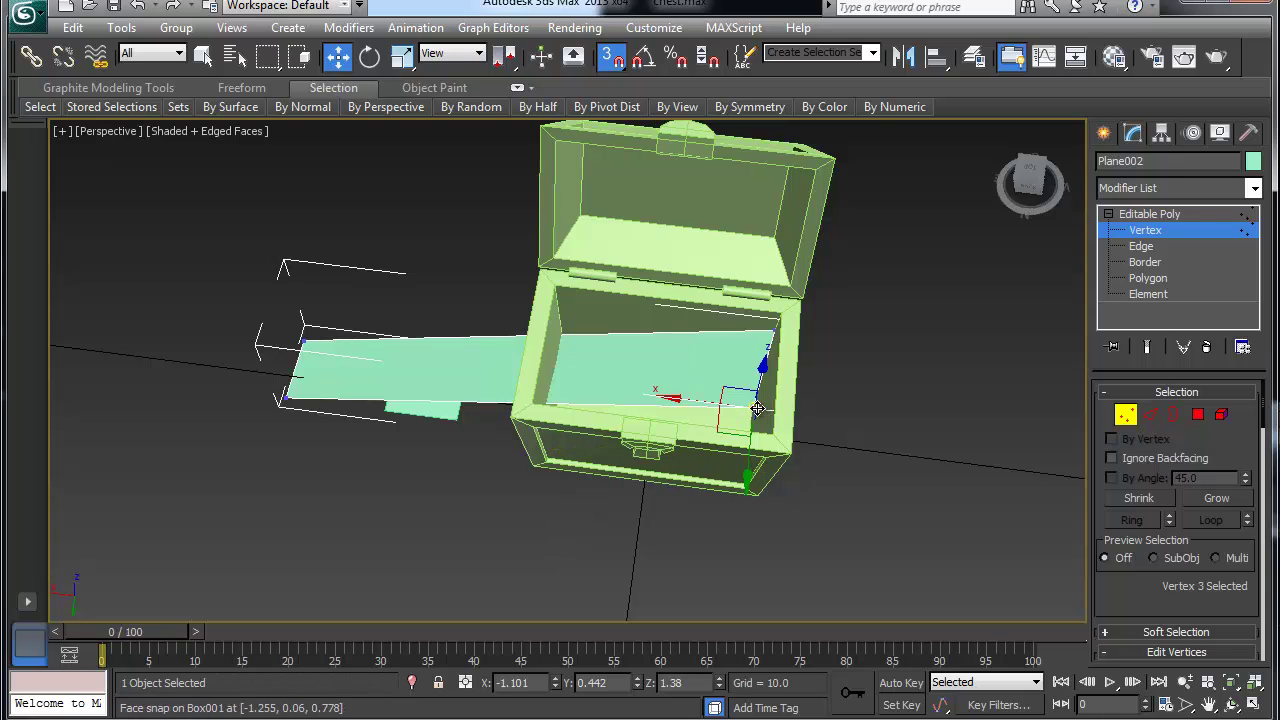
drag(752, 406, 767, 408)
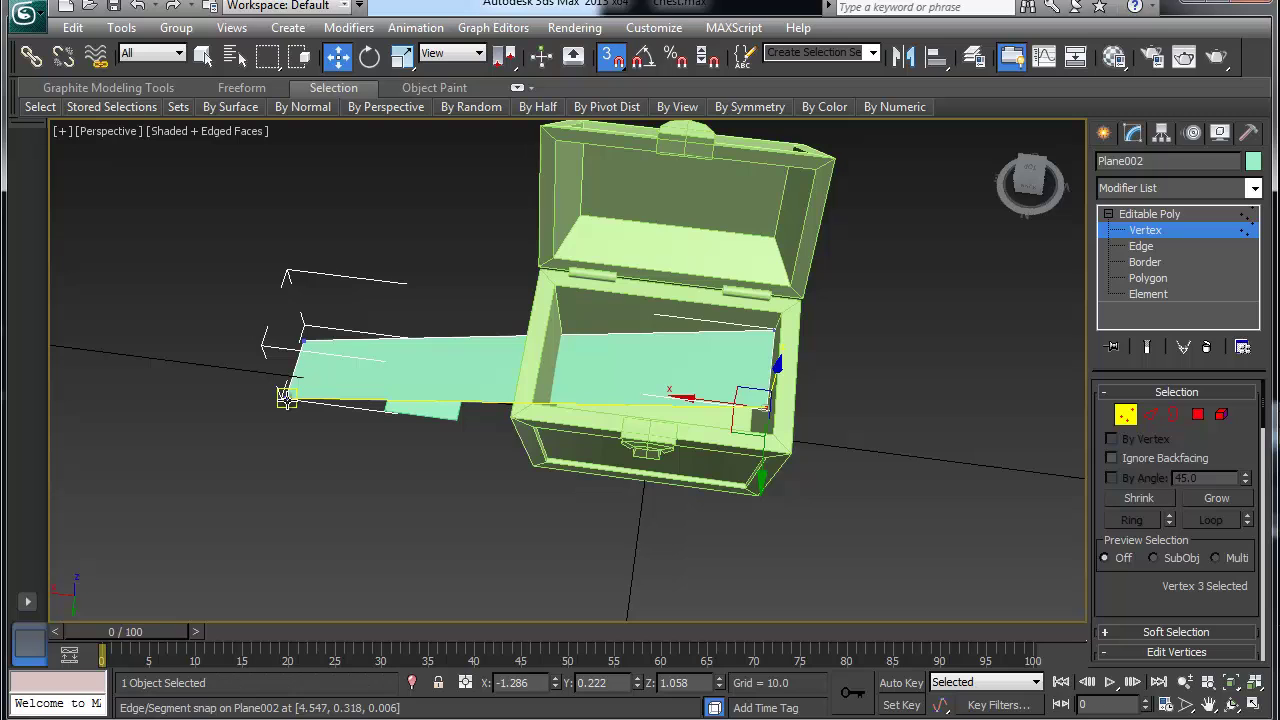
Snap the copied plane's two remaining corners onto the floor and back wall inside the chest base, and leave vertex editing.
mouse_move(286, 396)
mouse_down()
mouse_move(723, 423)
mouse_move(655, 411)
mouse_up()
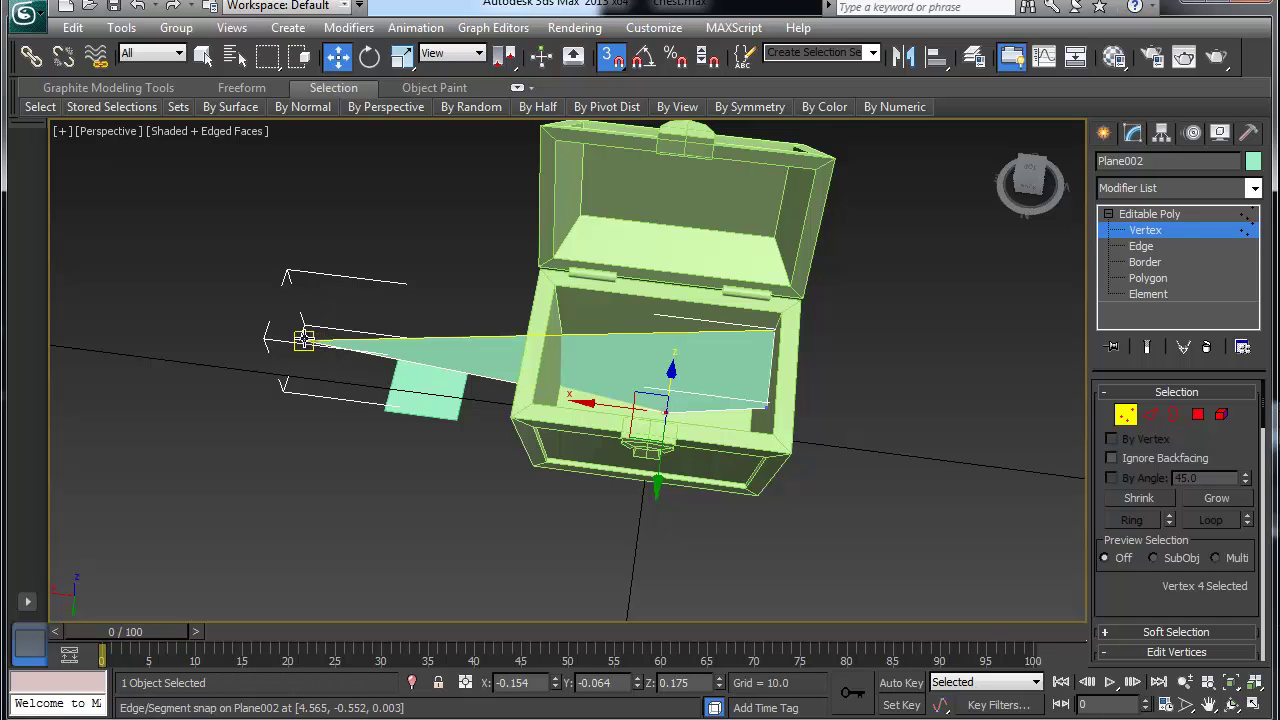
drag(305, 338, 579, 326)
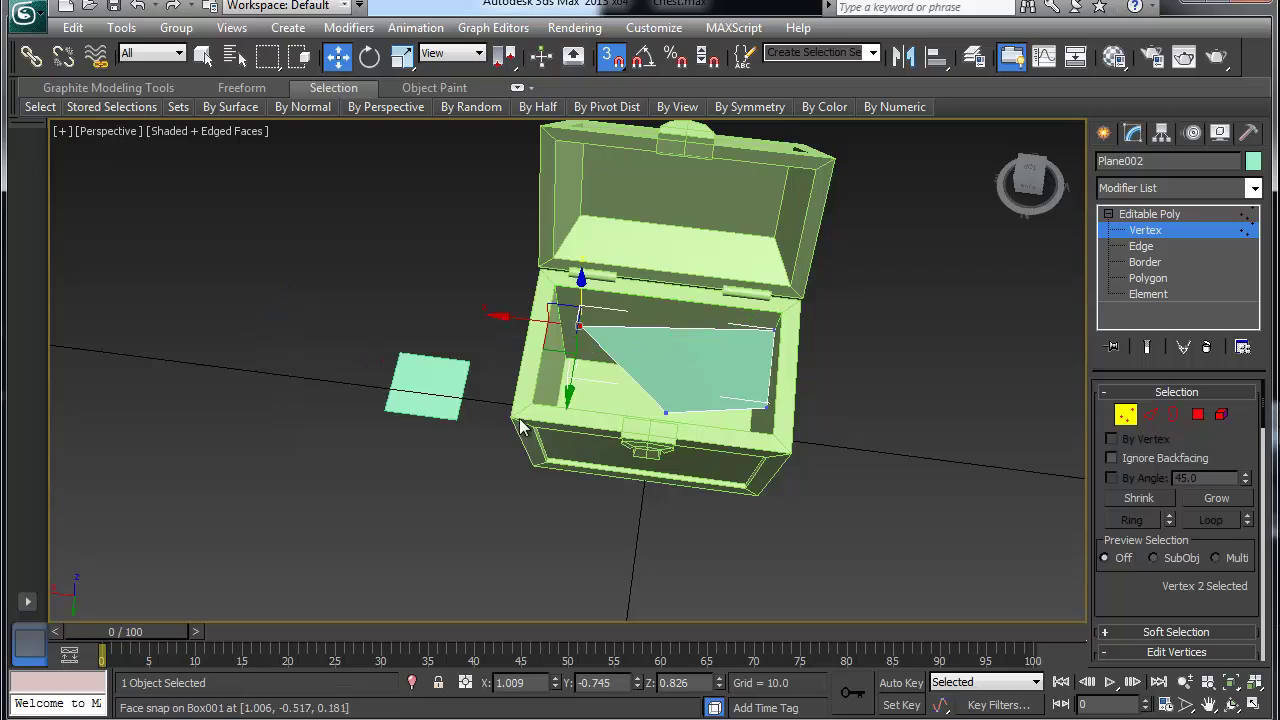
alt+middle_drag(603, 436, 593, 466)
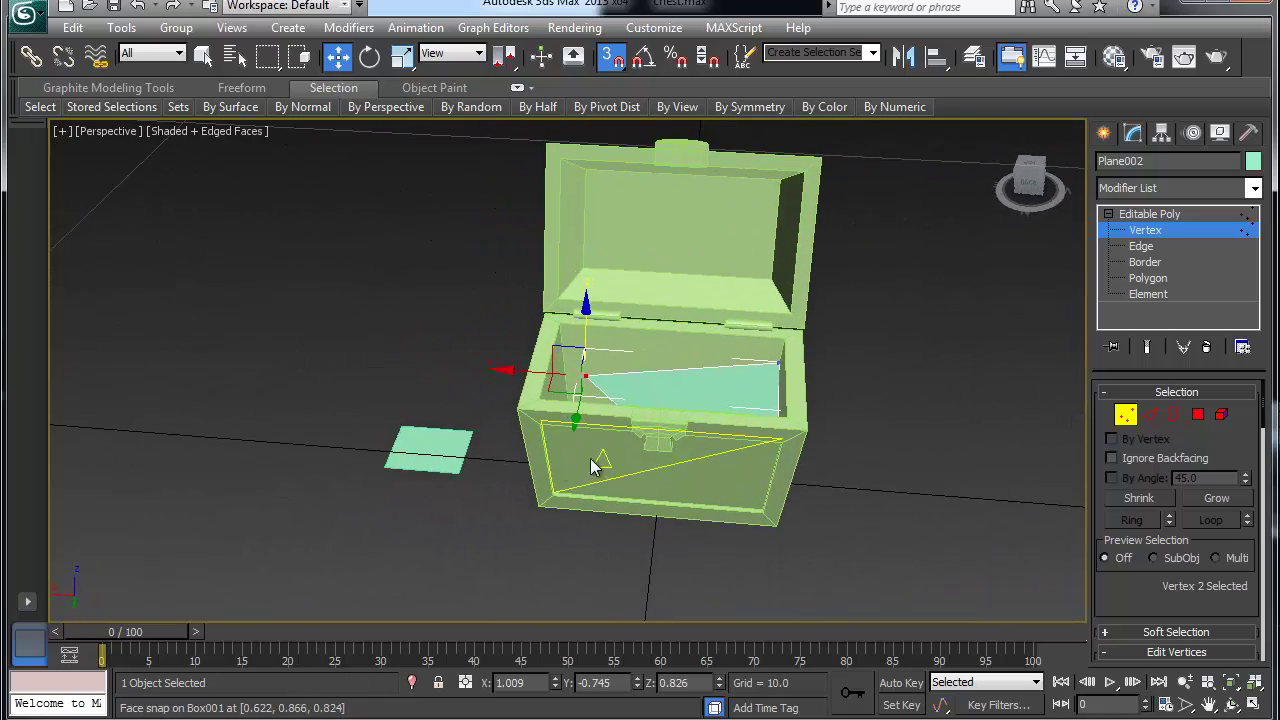
click(1146, 230)
Select the original plane beside the chest and snap its four vertices to the inner surfaces of the open lid.
middle_drag(436, 426, 430, 443)
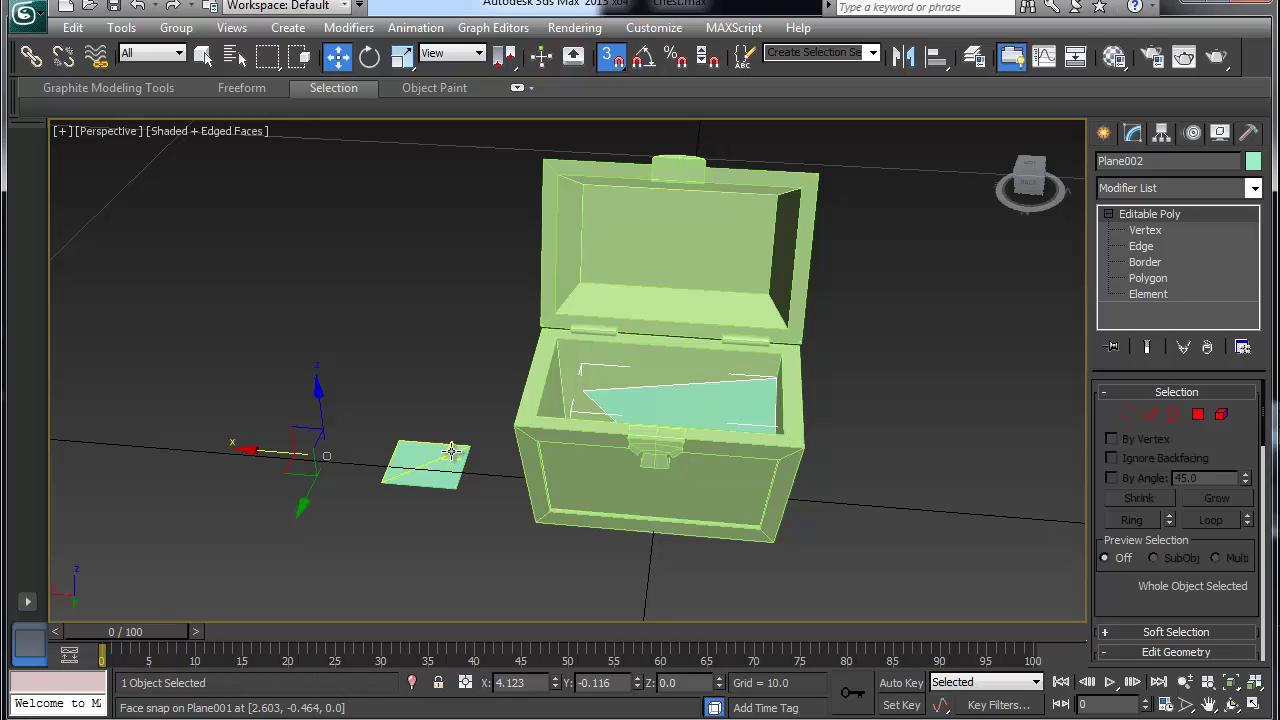
click(448, 455)
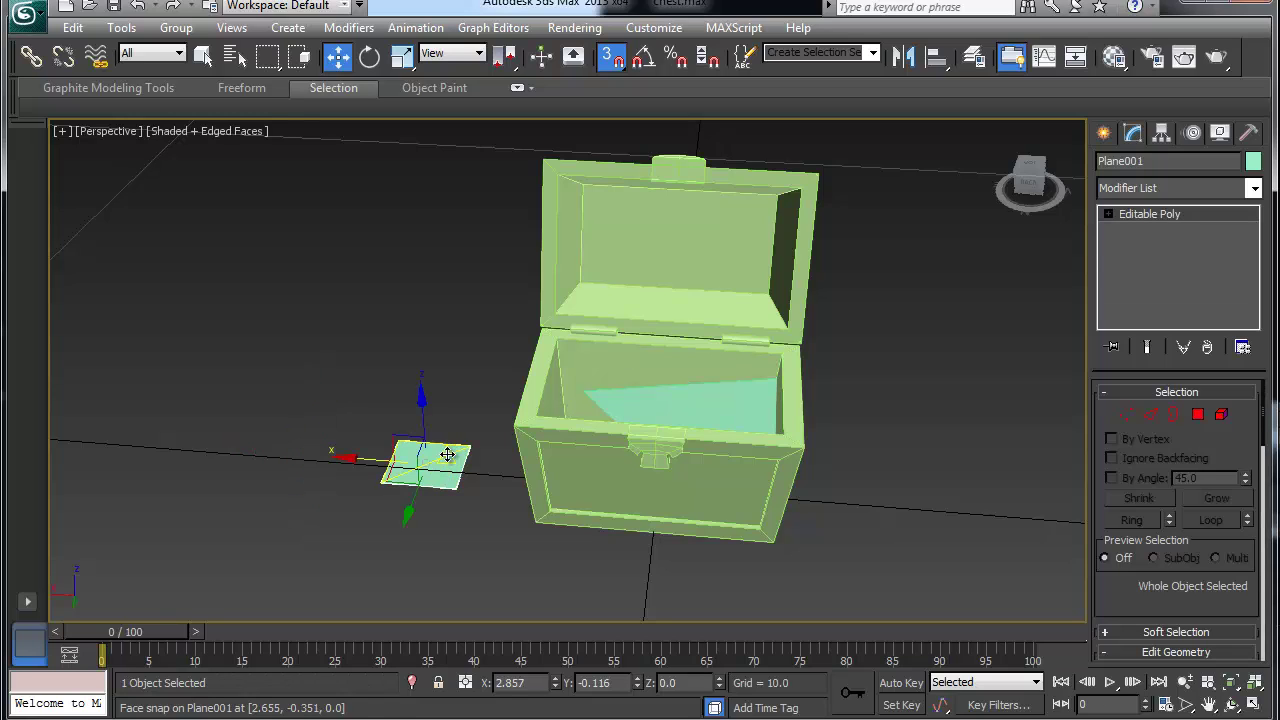
click(1108, 214)
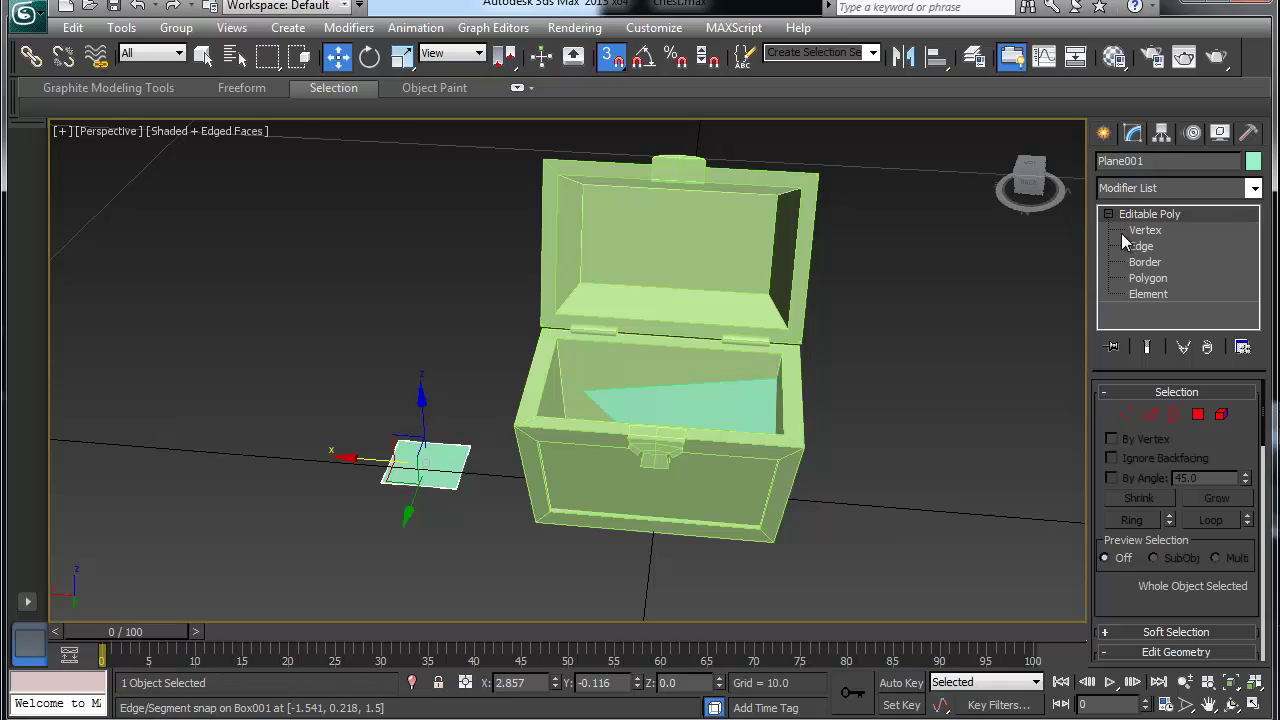
click(1142, 231)
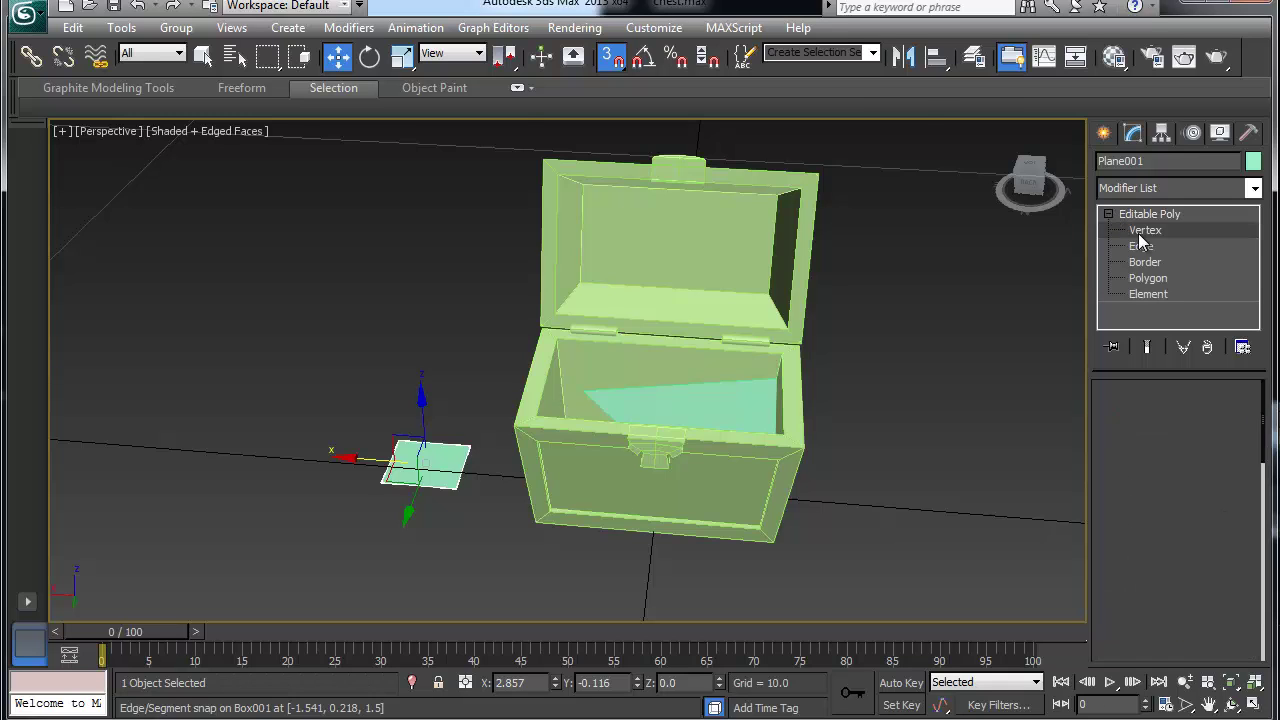
click(467, 447)
mouse_move(467, 447)
mouse_down()
mouse_move(645, 385)
mouse_move(772, 208)
mouse_up()
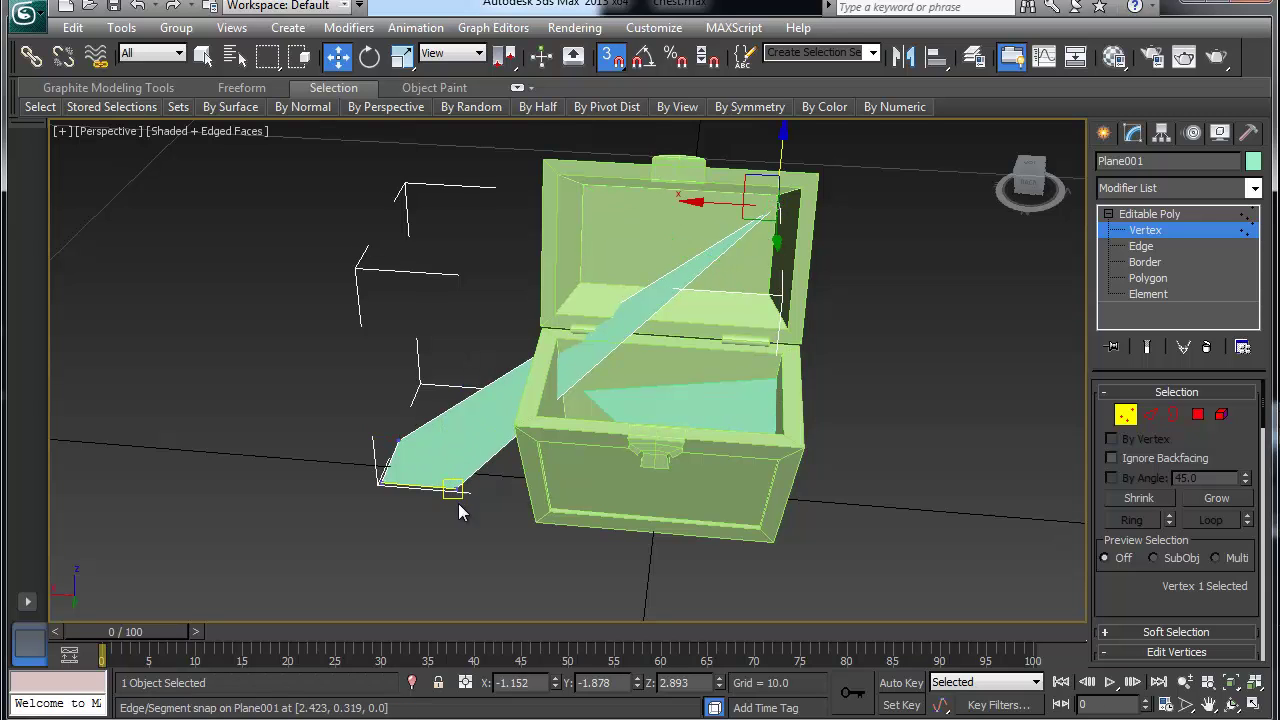
drag(452, 487, 794, 280)
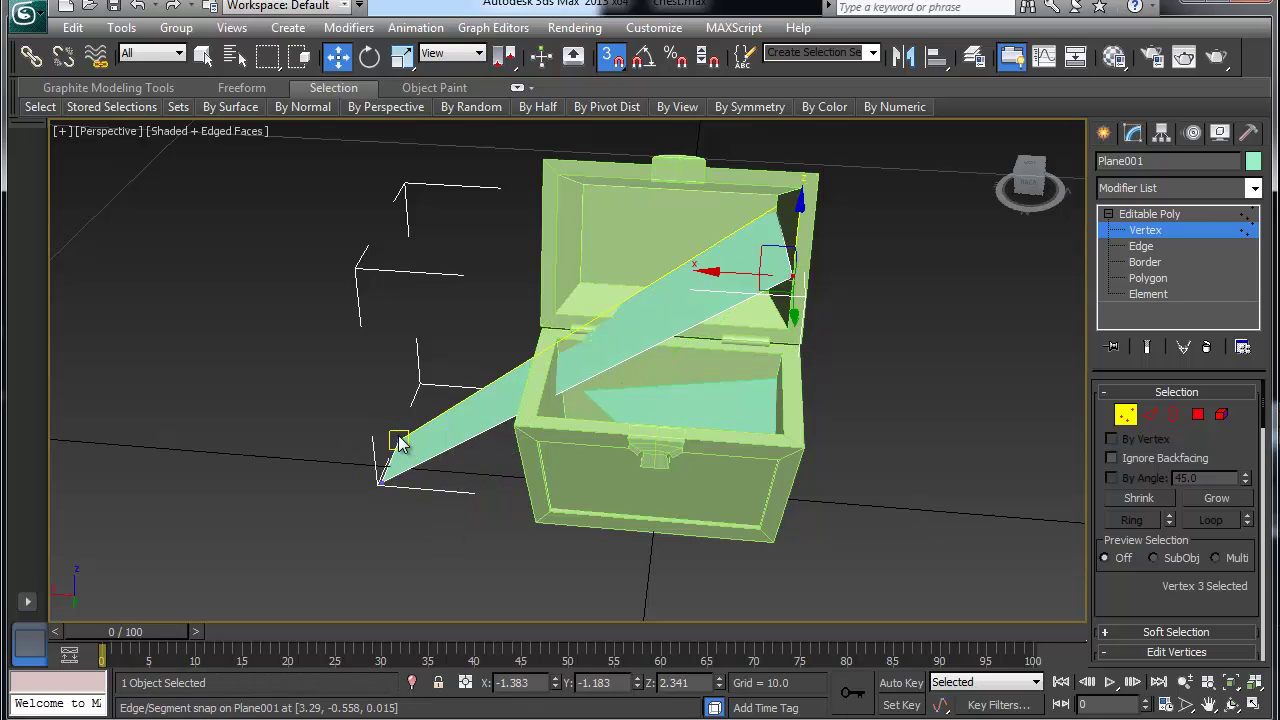
mouse_move(398, 443)
mouse_down()
mouse_move(549, 309)
mouse_move(571, 254)
mouse_up()
drag(385, 496, 611, 304)
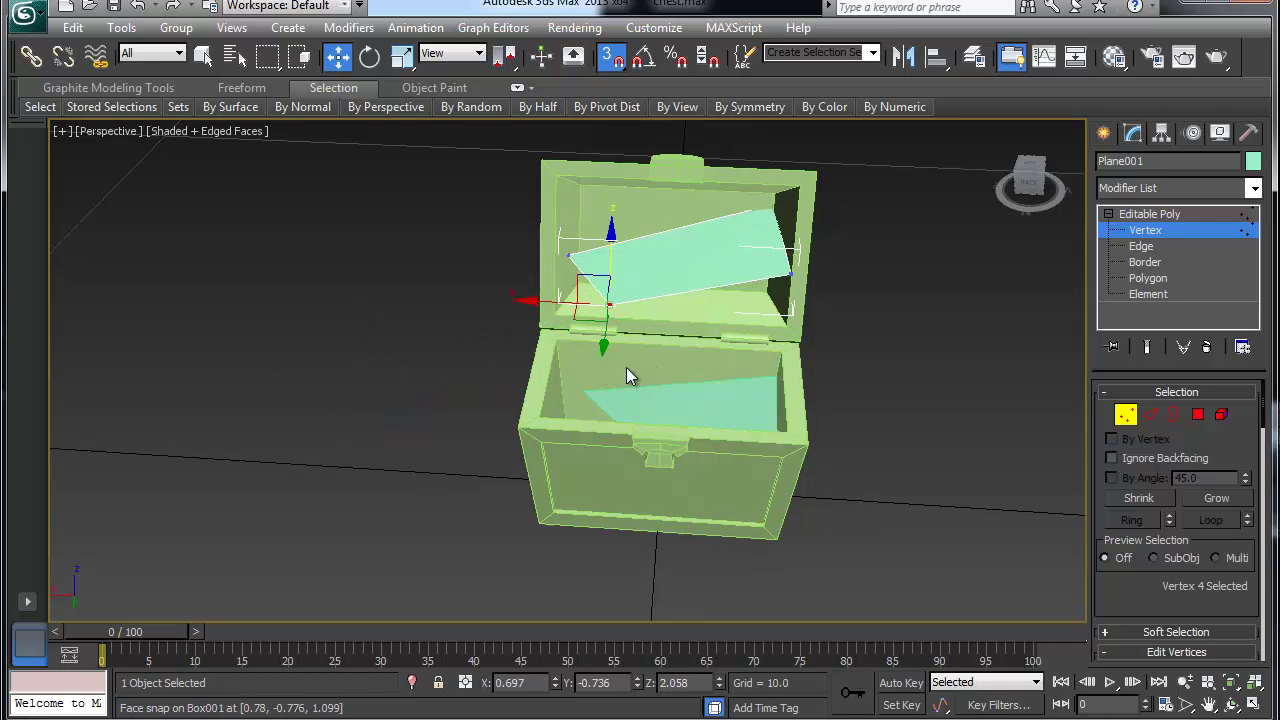
Adjust the lid plane's upper corner against the lid's inner face and its lower corner against the inner edge, and leave vertex editing.
alt+middle_drag(626, 367, 640, 322)
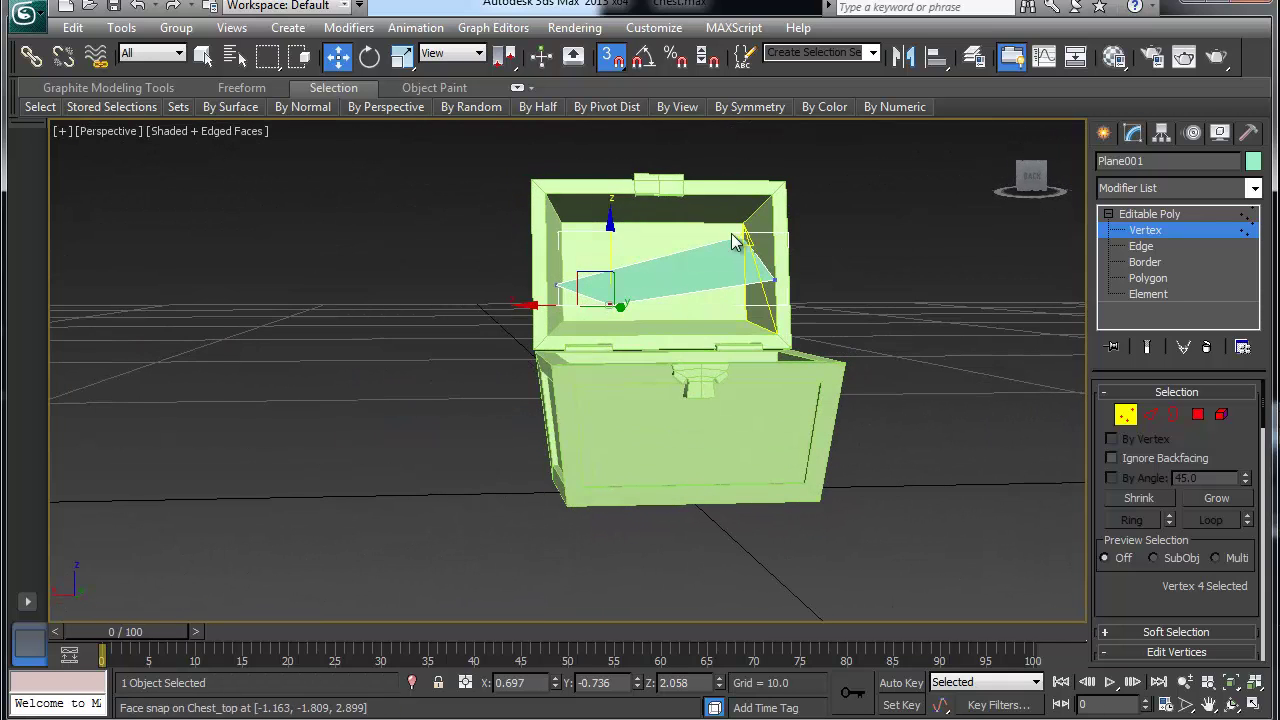
click(740, 236)
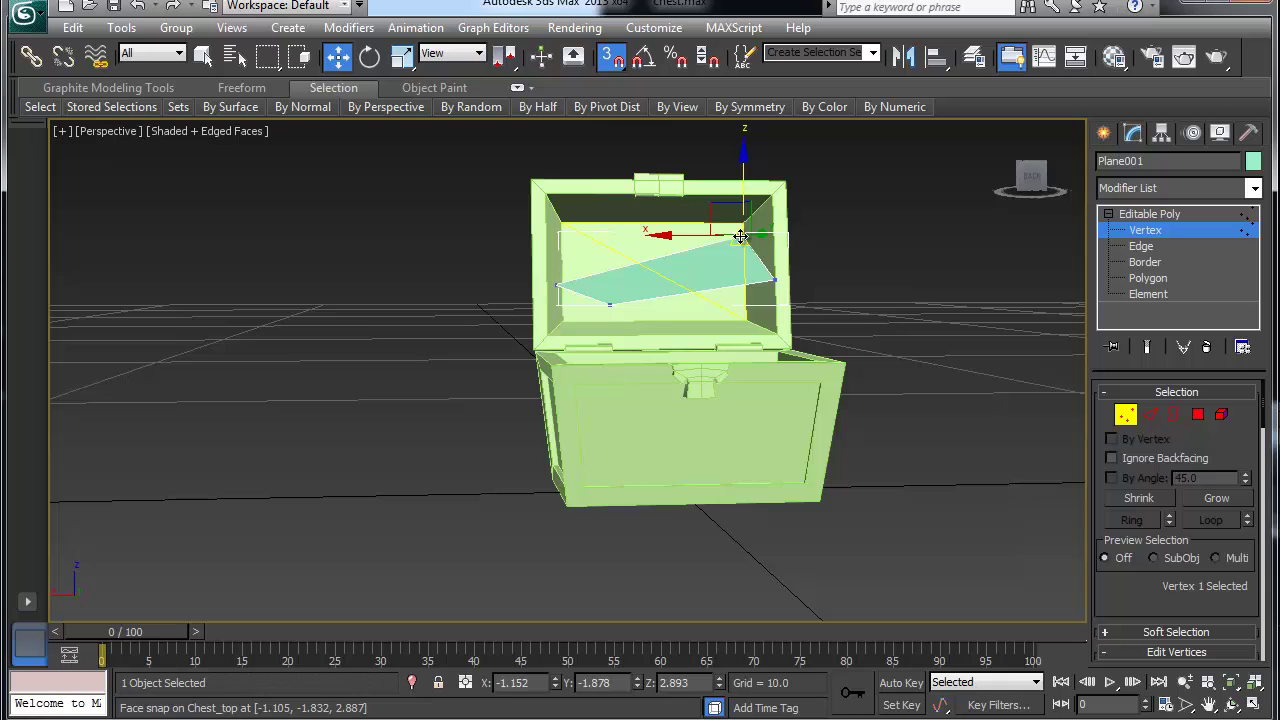
drag(740, 236, 714, 300)
alt+middle_drag(714, 300, 740, 321)
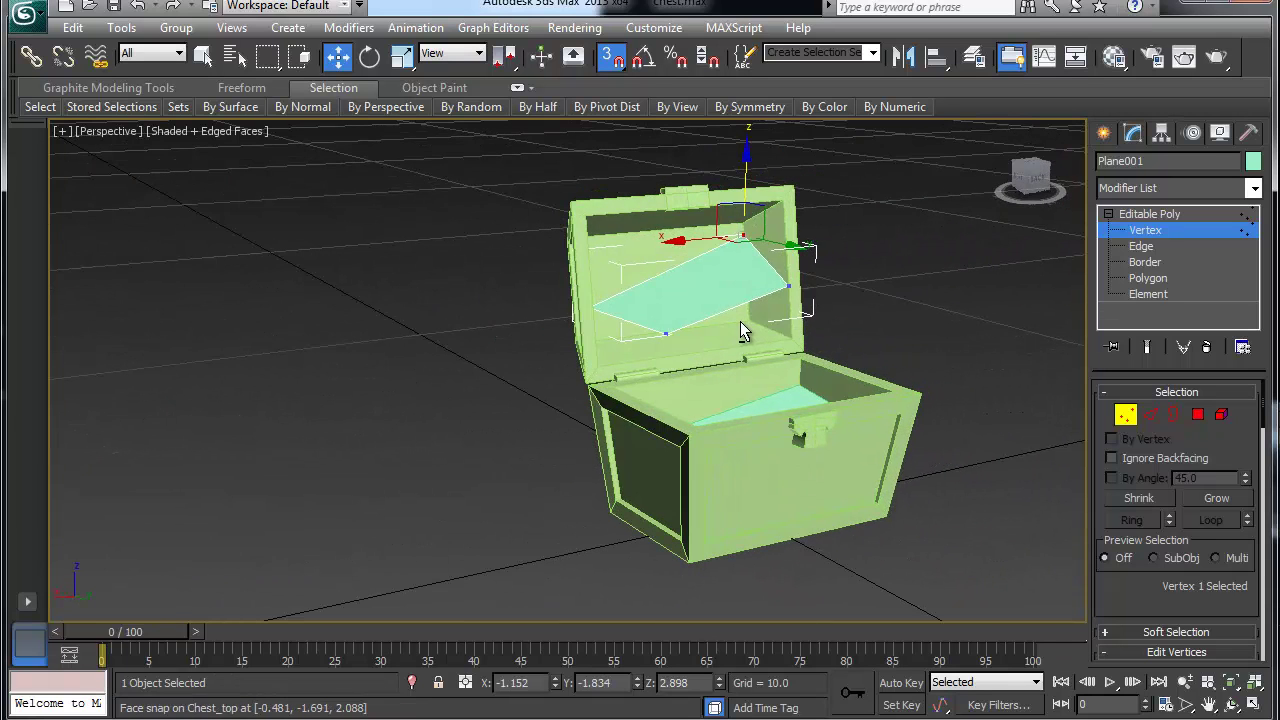
click(652, 344)
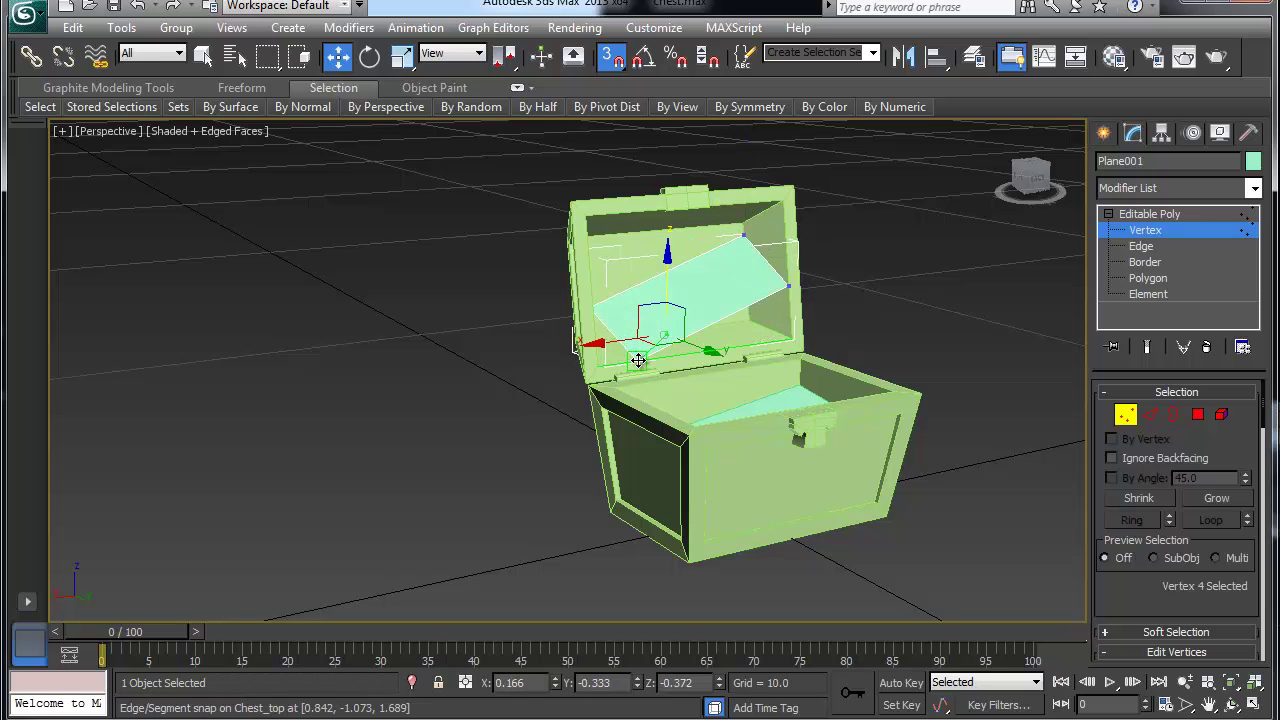
alt+middle_drag(638, 360, 728, 375)
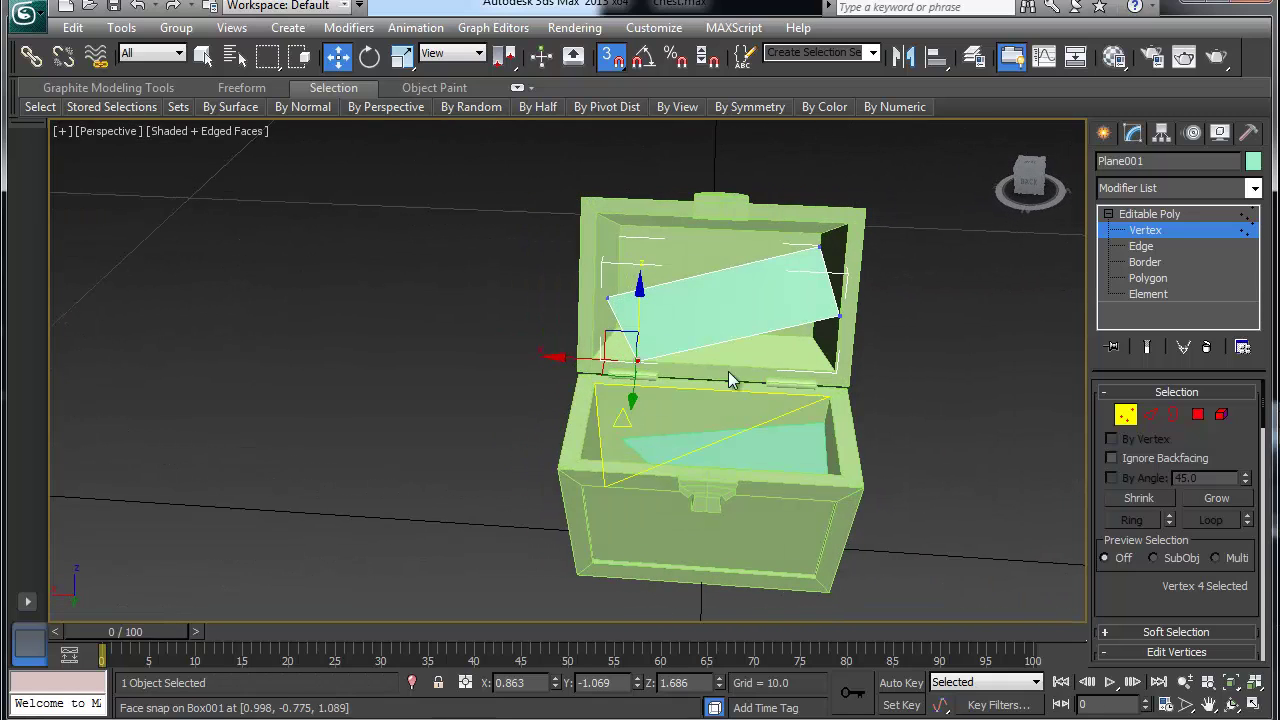
click(1140, 231)
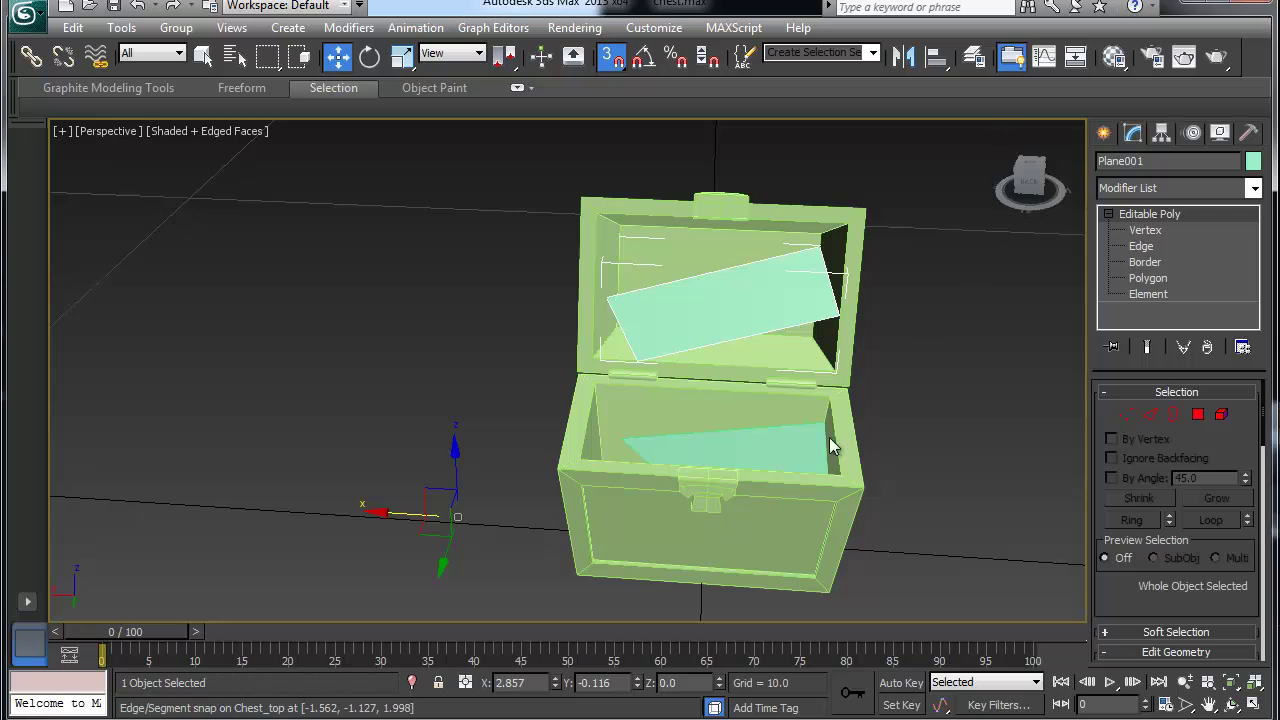
Turn off 3D snapping.
click(766, 451)
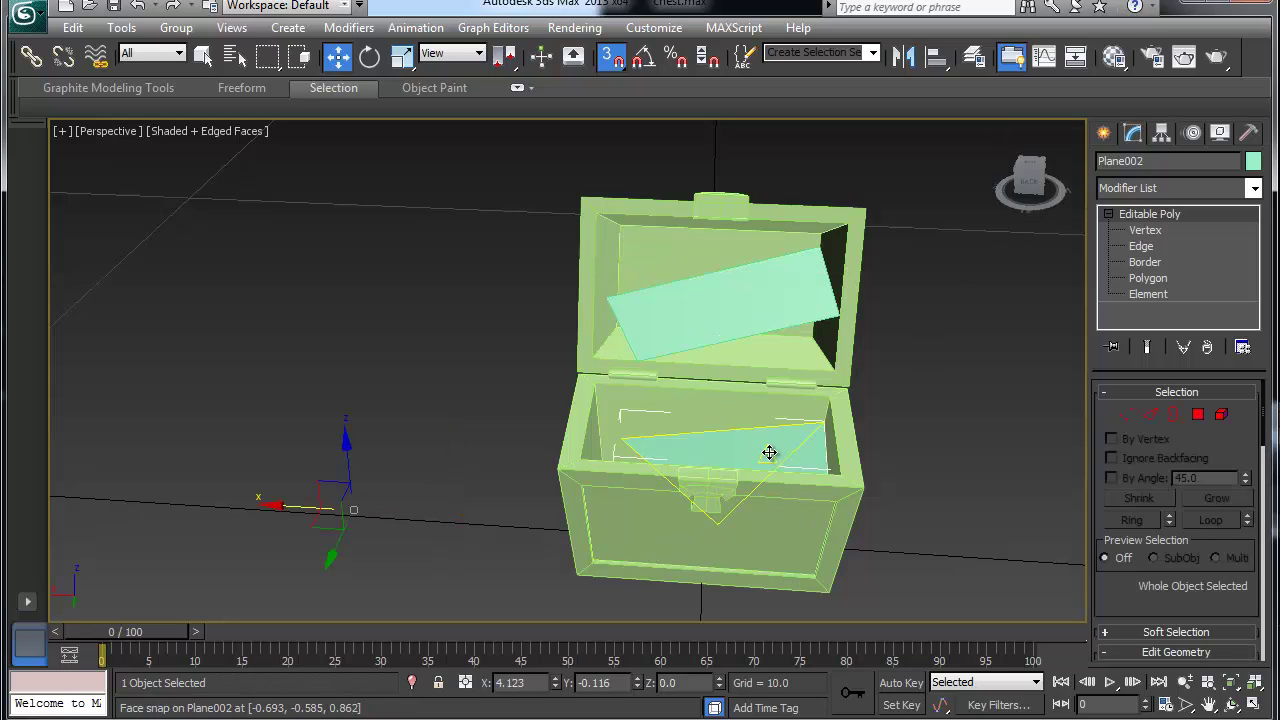
click(735, 545)
click(612, 58)
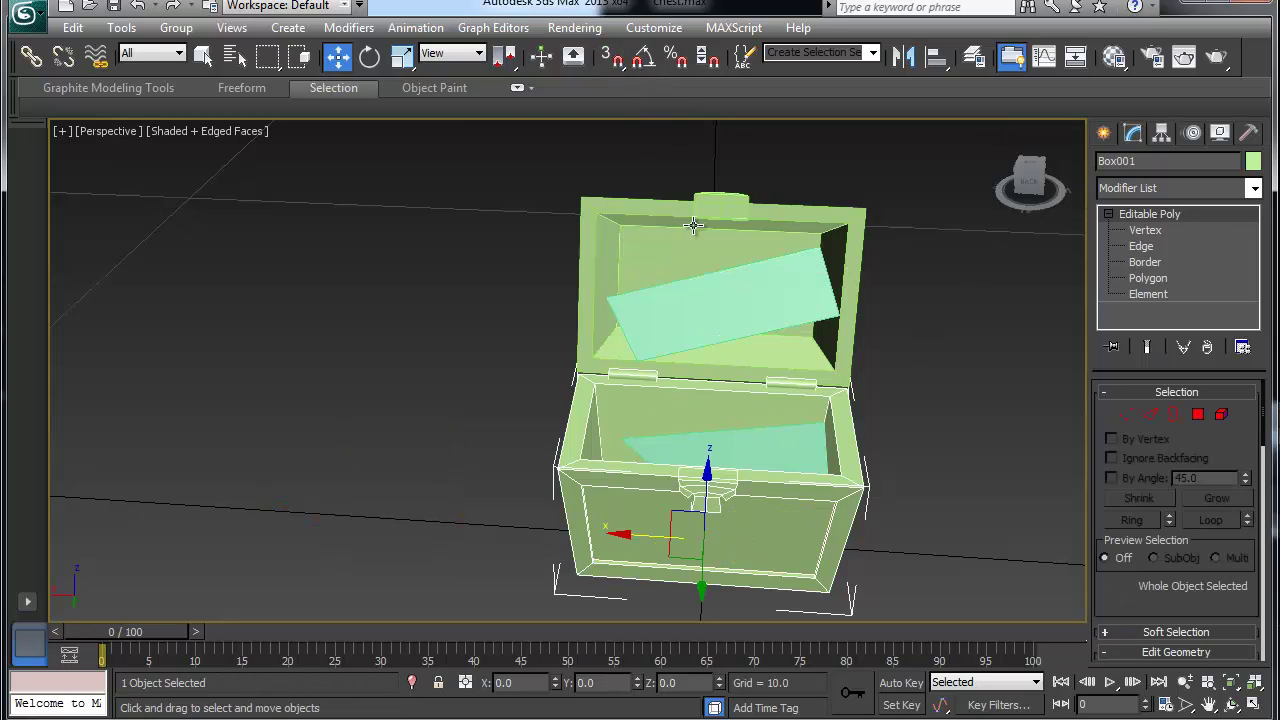
click(750, 452)
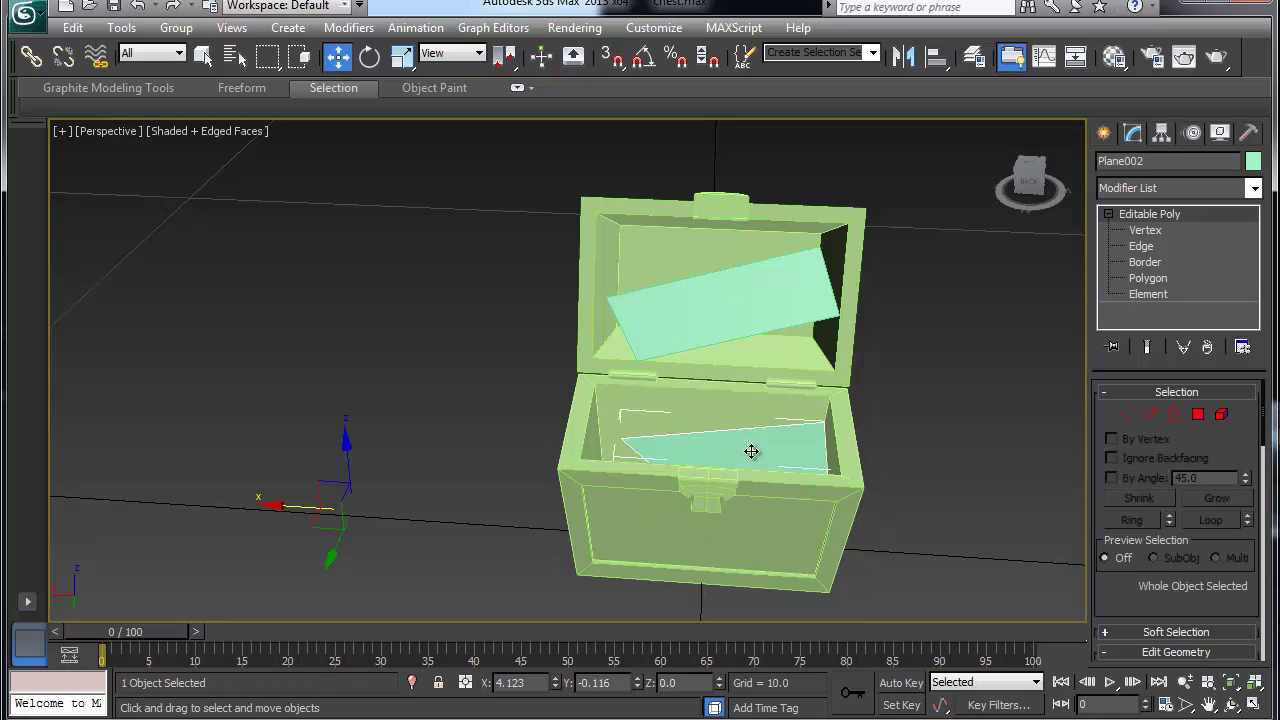
click(838, 341)
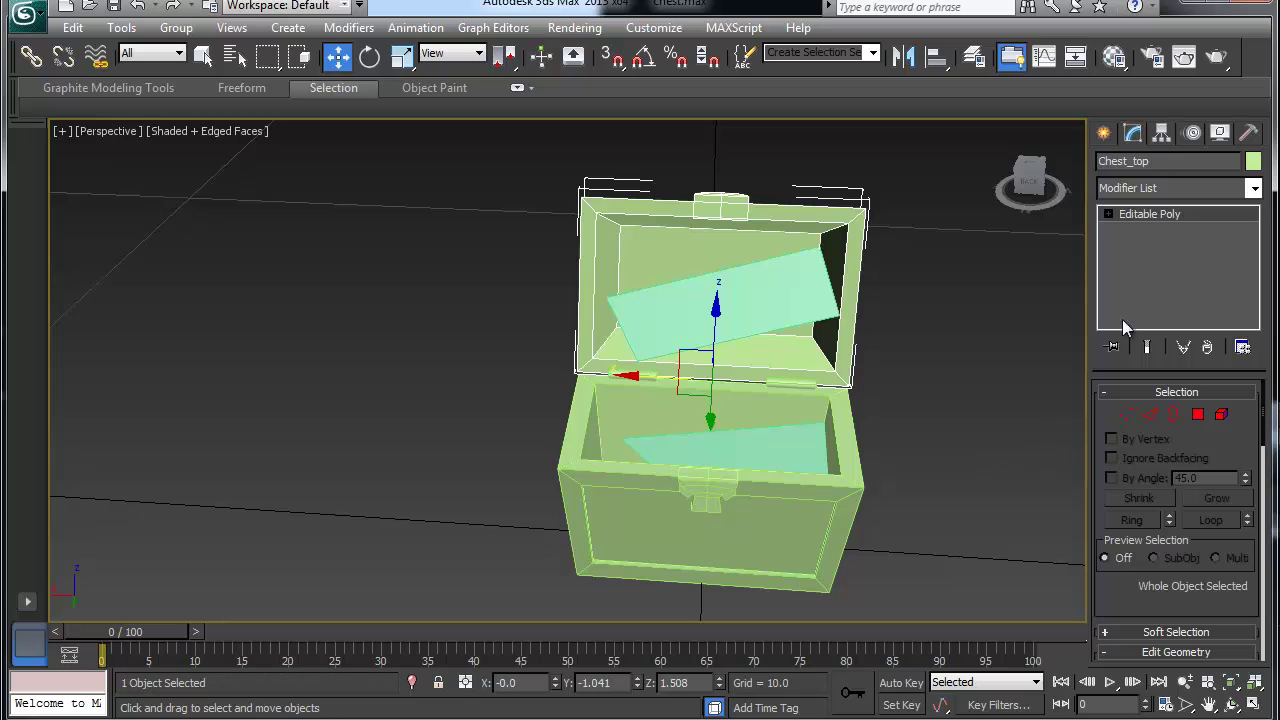
Center the pivot of the plane inside the lid to its object with Affect Pivot Only.
click(786, 300)
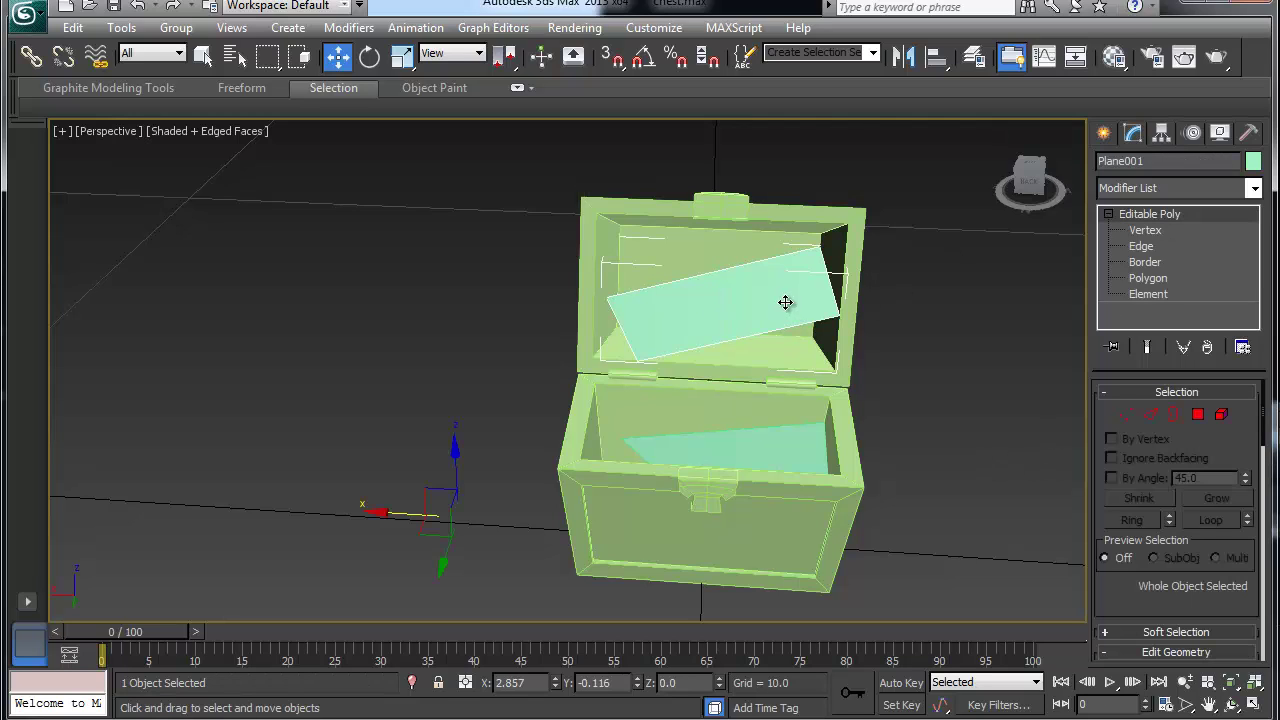
click(1164, 134)
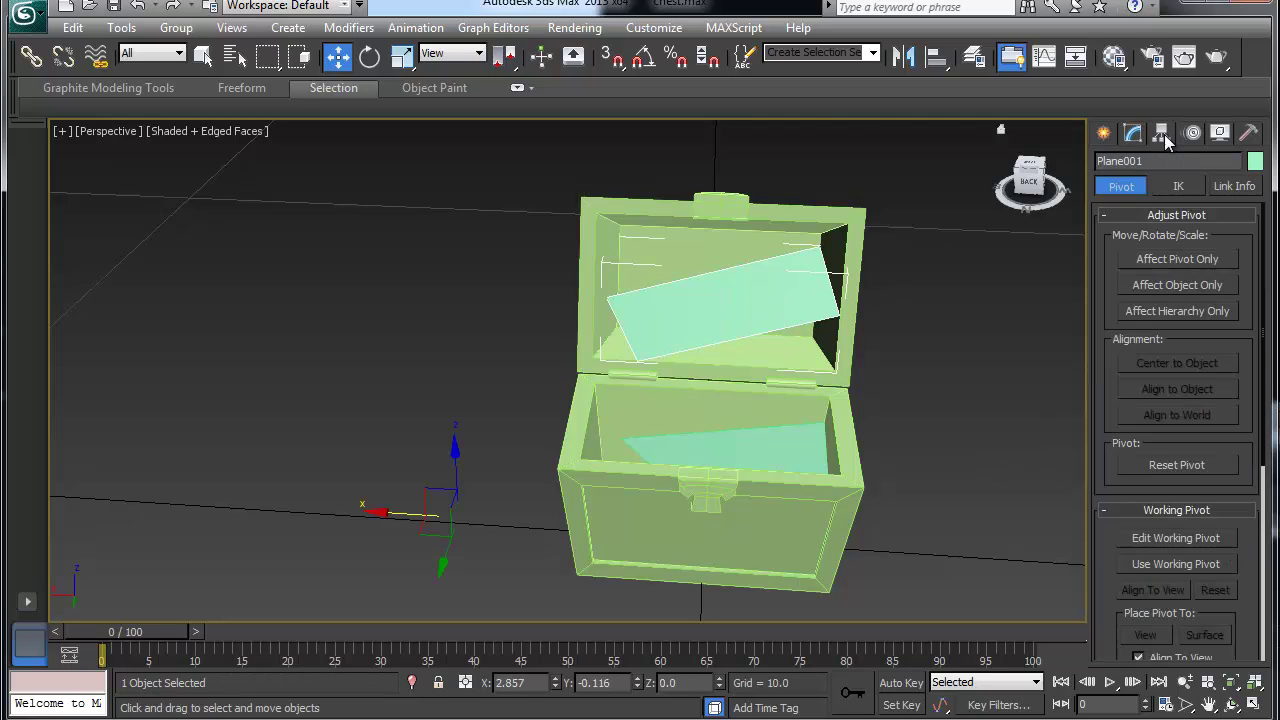
click(1164, 262)
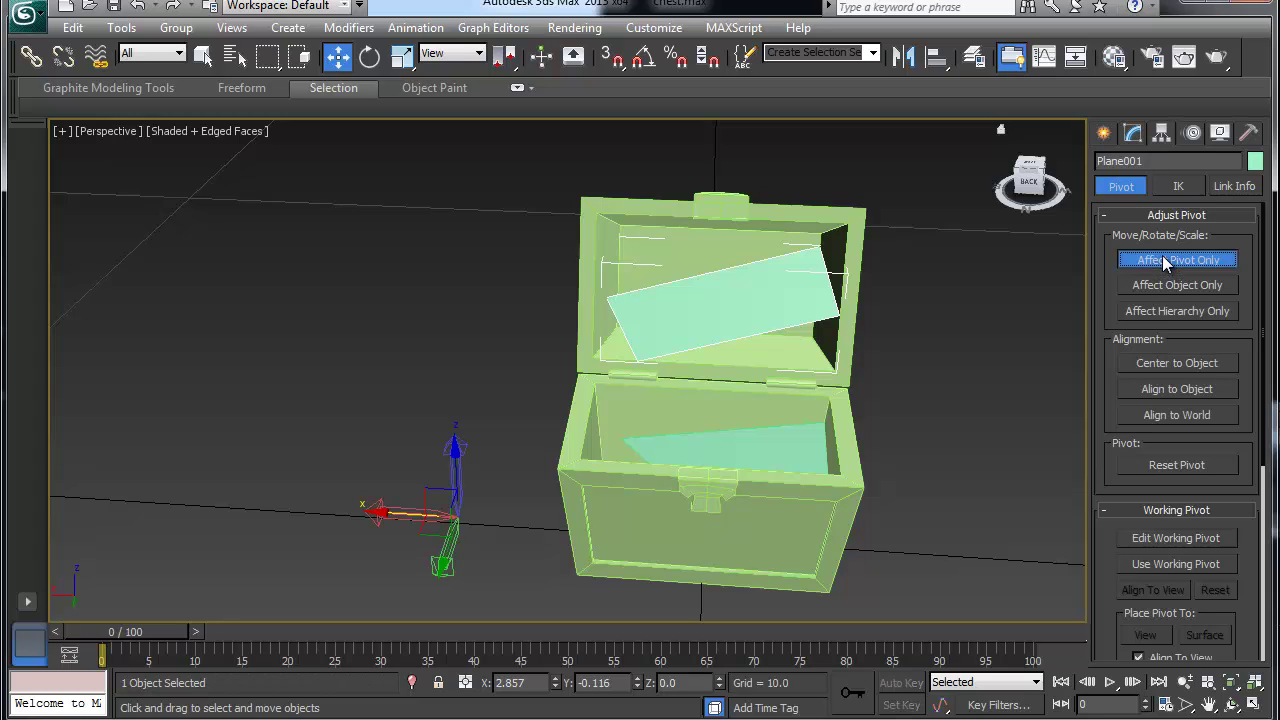
click(1178, 362)
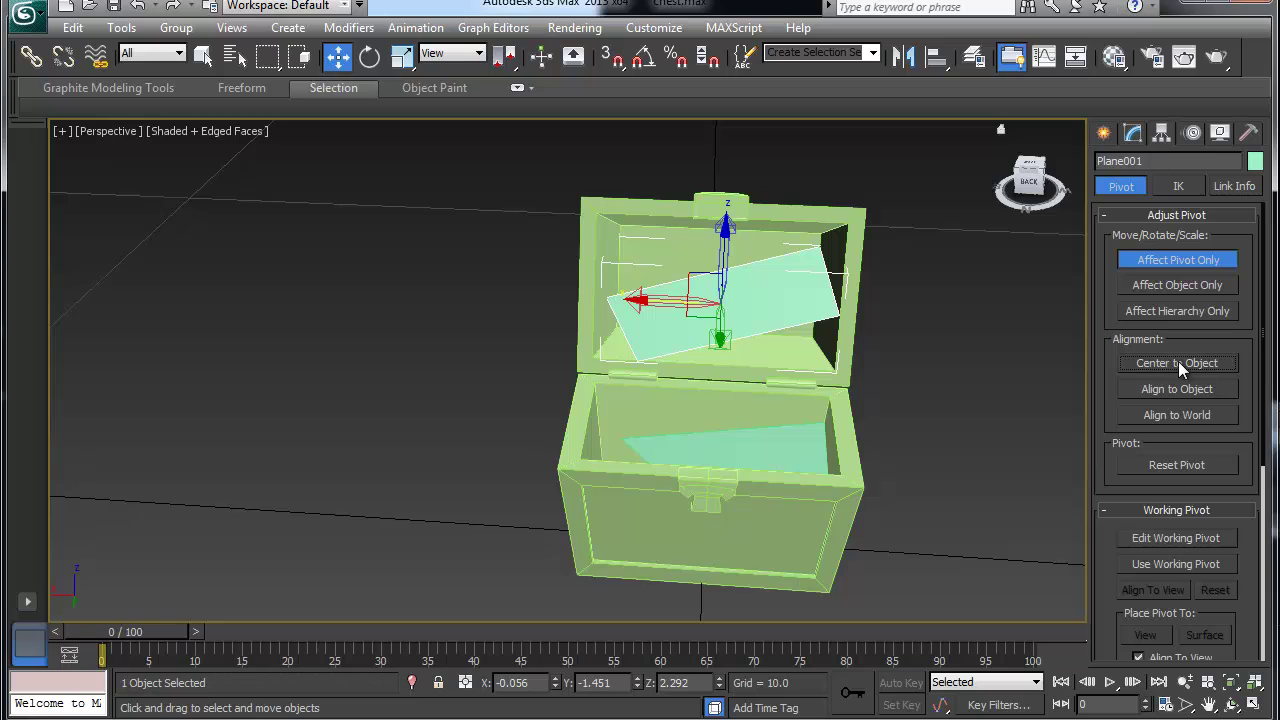
click(1171, 259)
Center the pivot of the plane inside the chest base to its object with Affect Pivot Only.
click(760, 452)
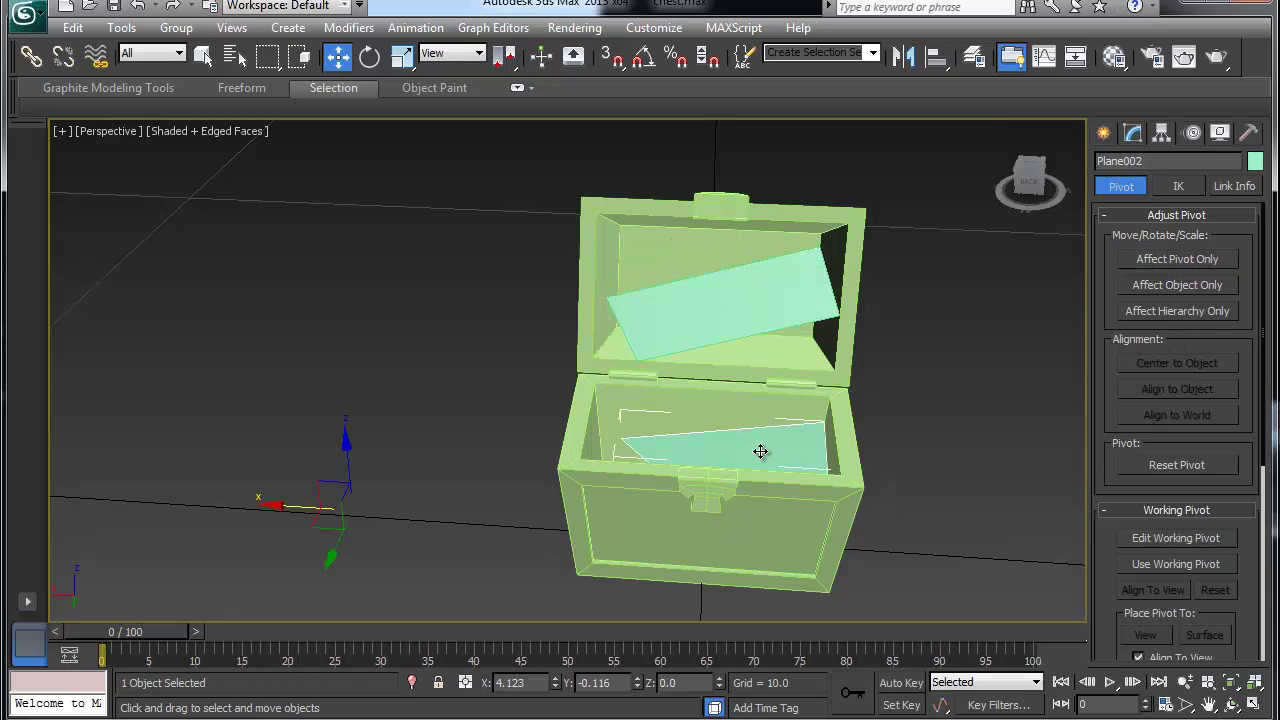
click(1157, 262)
click(1170, 365)
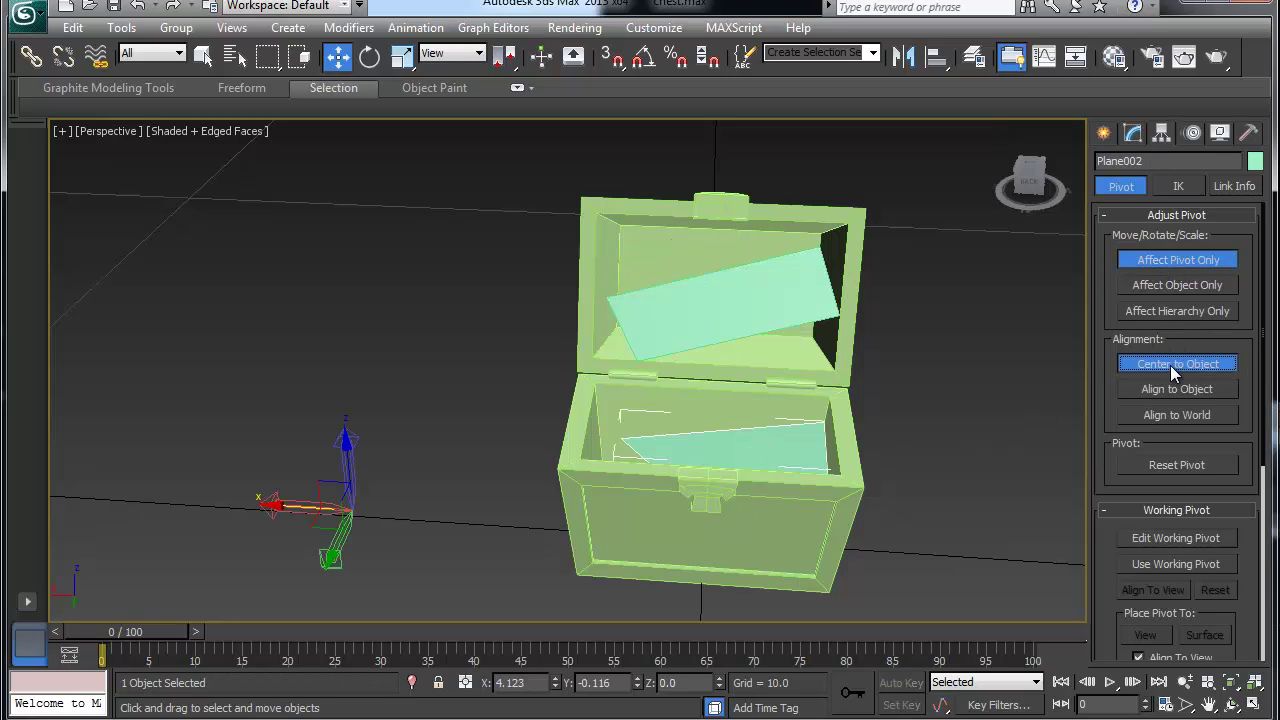
click(1210, 264)
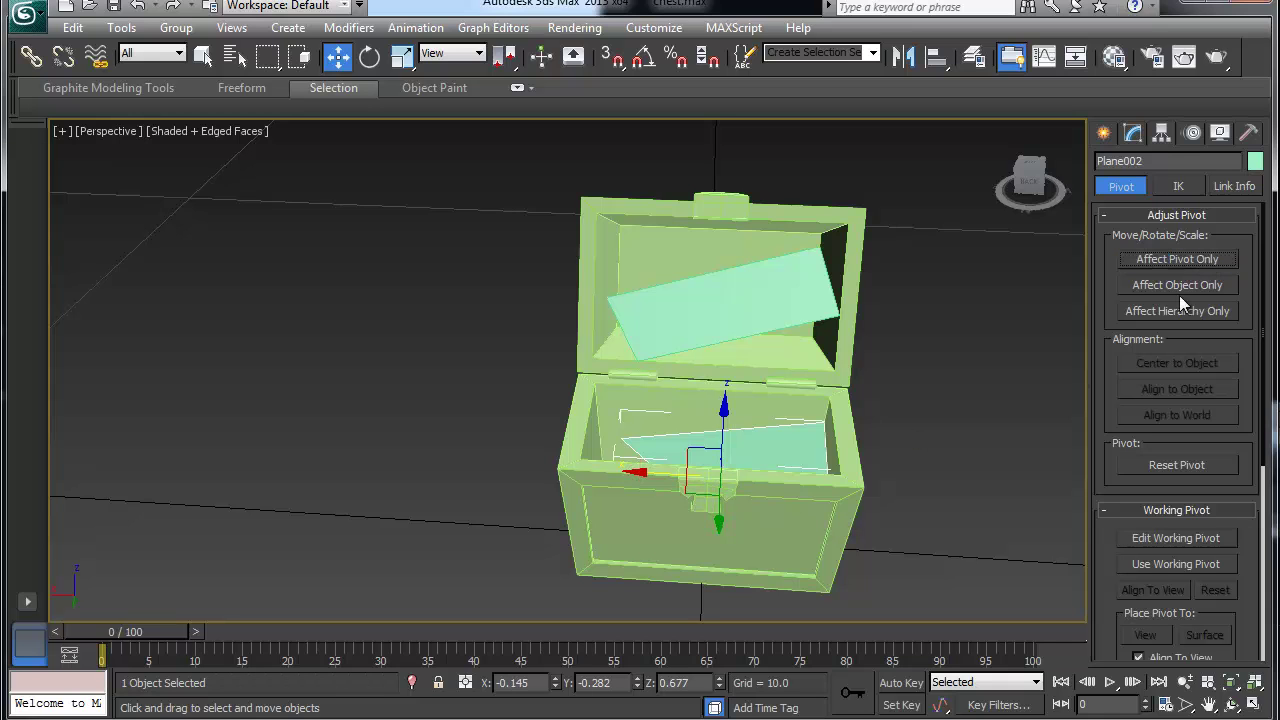
alt+middle_drag(586, 489, 583, 557)
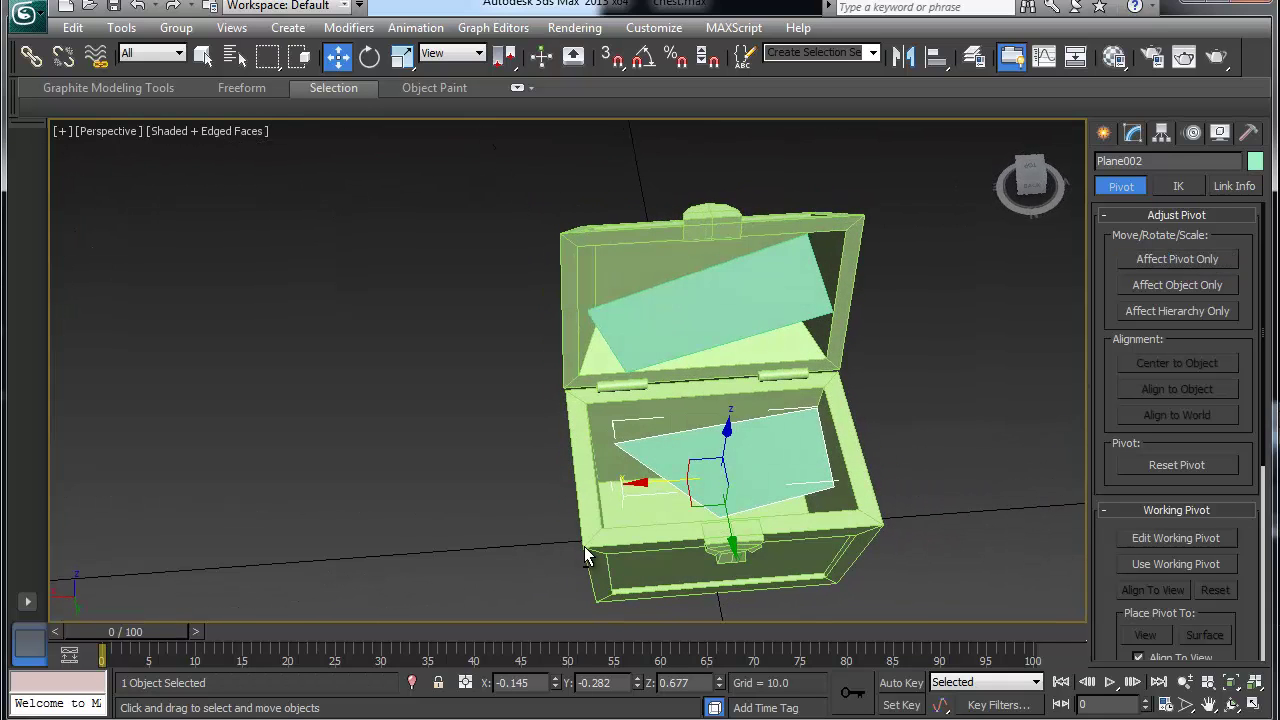
Rename the plane inside the chest base web_1 and the plane inside the lid web_2.
double_click(1167, 163)
text(web)
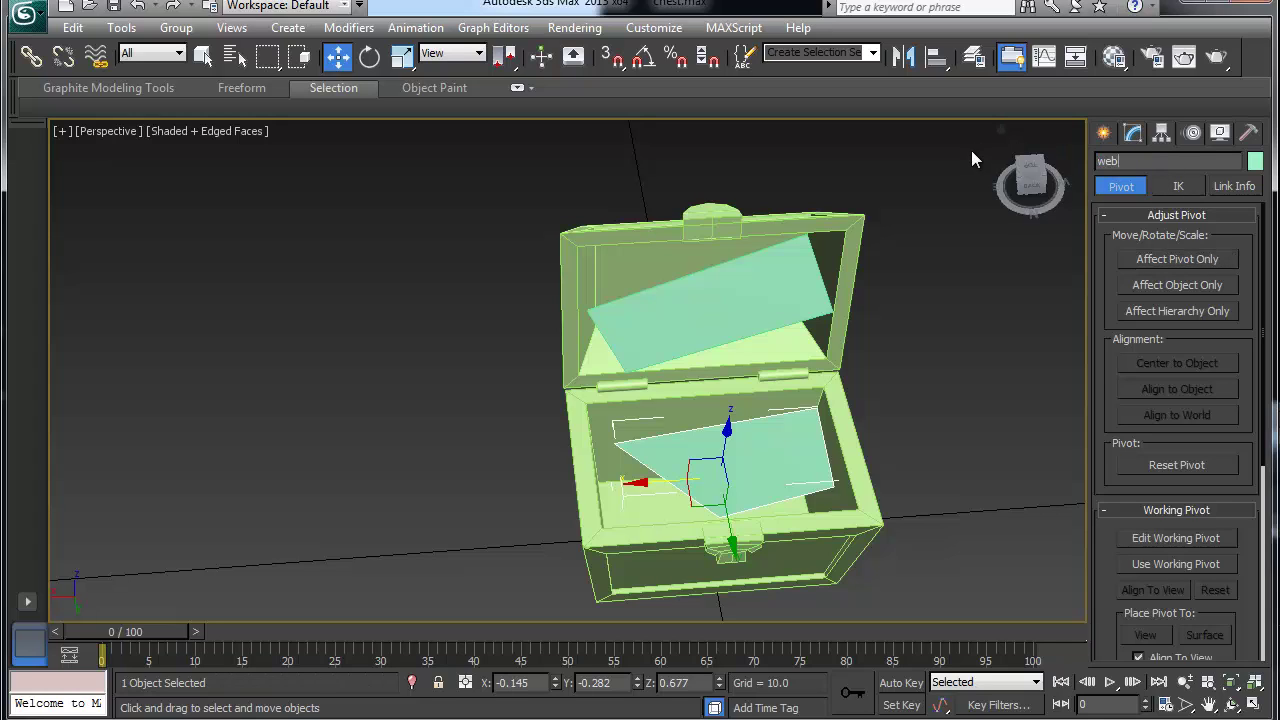
text(_1)
click(697, 294)
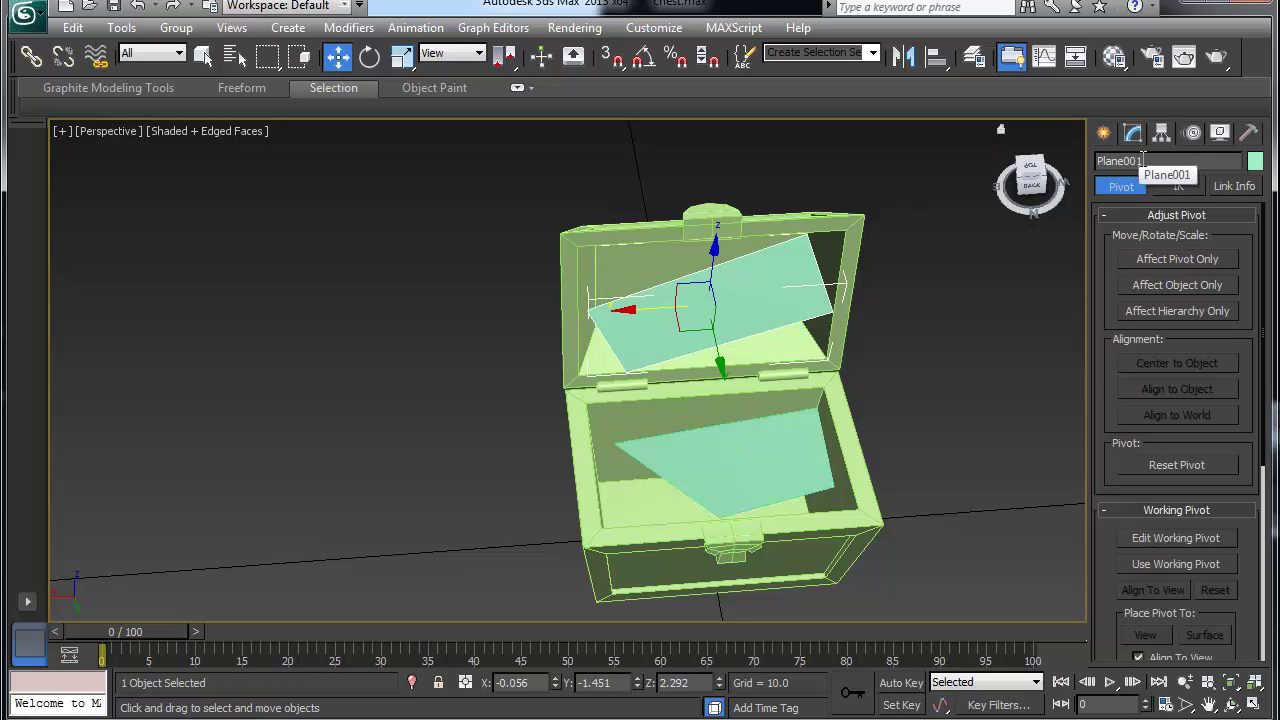
double_click(1142, 161)
text(web_2)
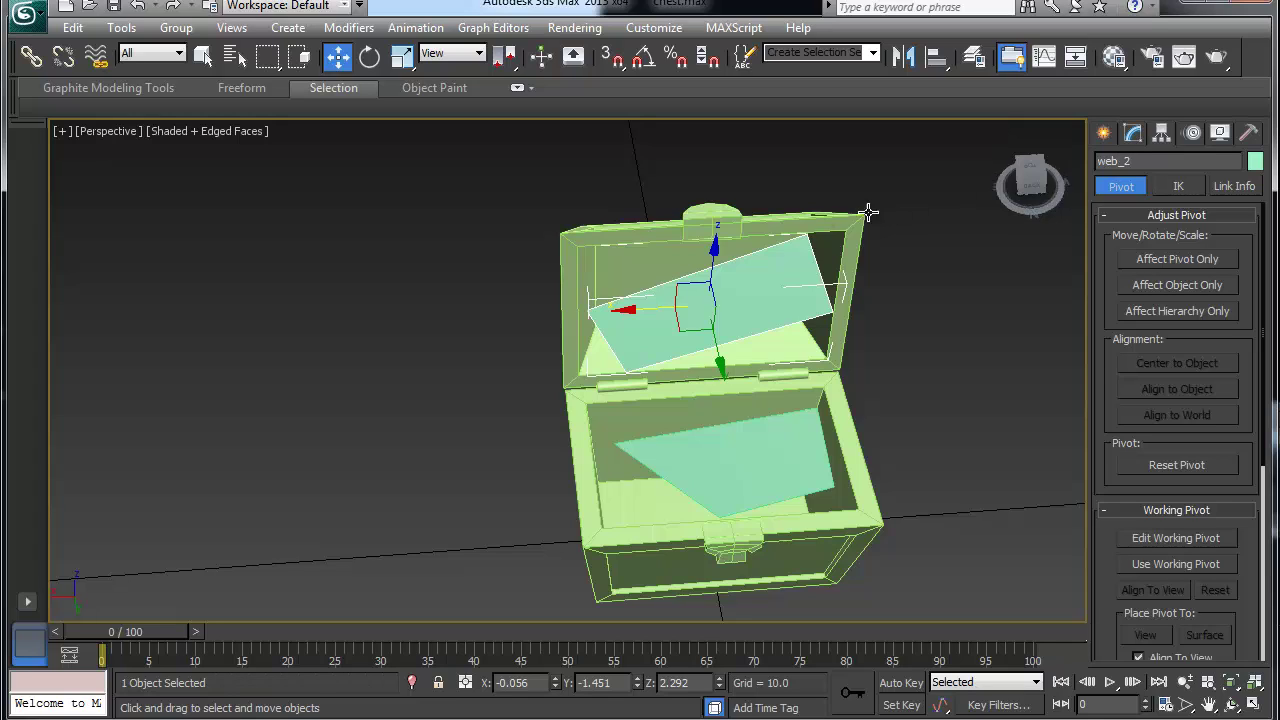
Rename the chest's base box Chest and its upper part lid.
click(848, 420)
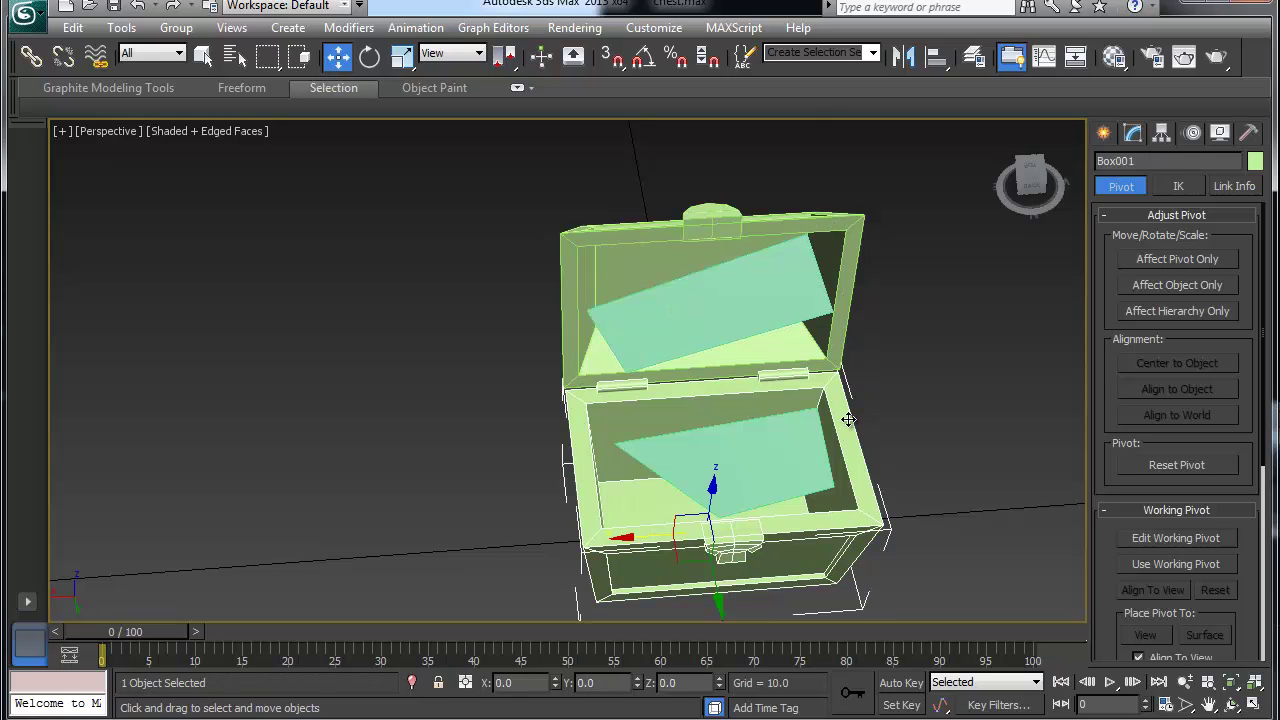
click(1130, 162)
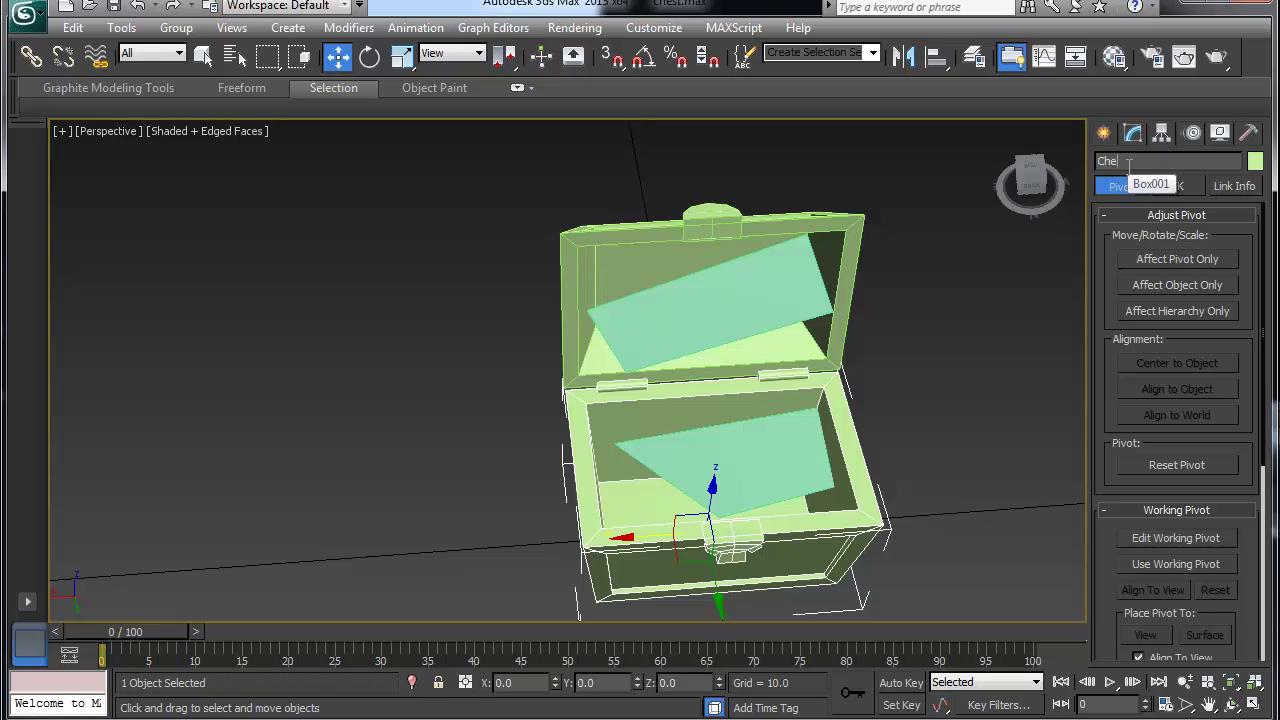
text(Chest)
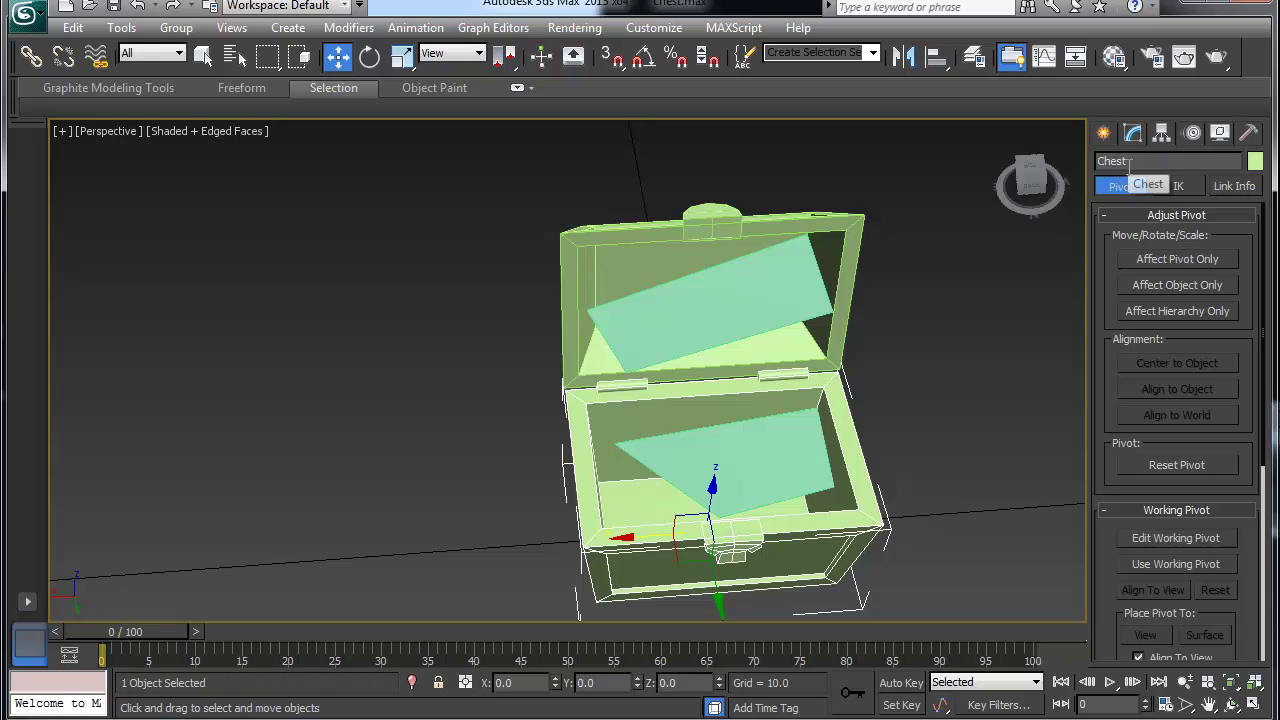
click(770, 221)
drag(1155, 161, 1120, 161)
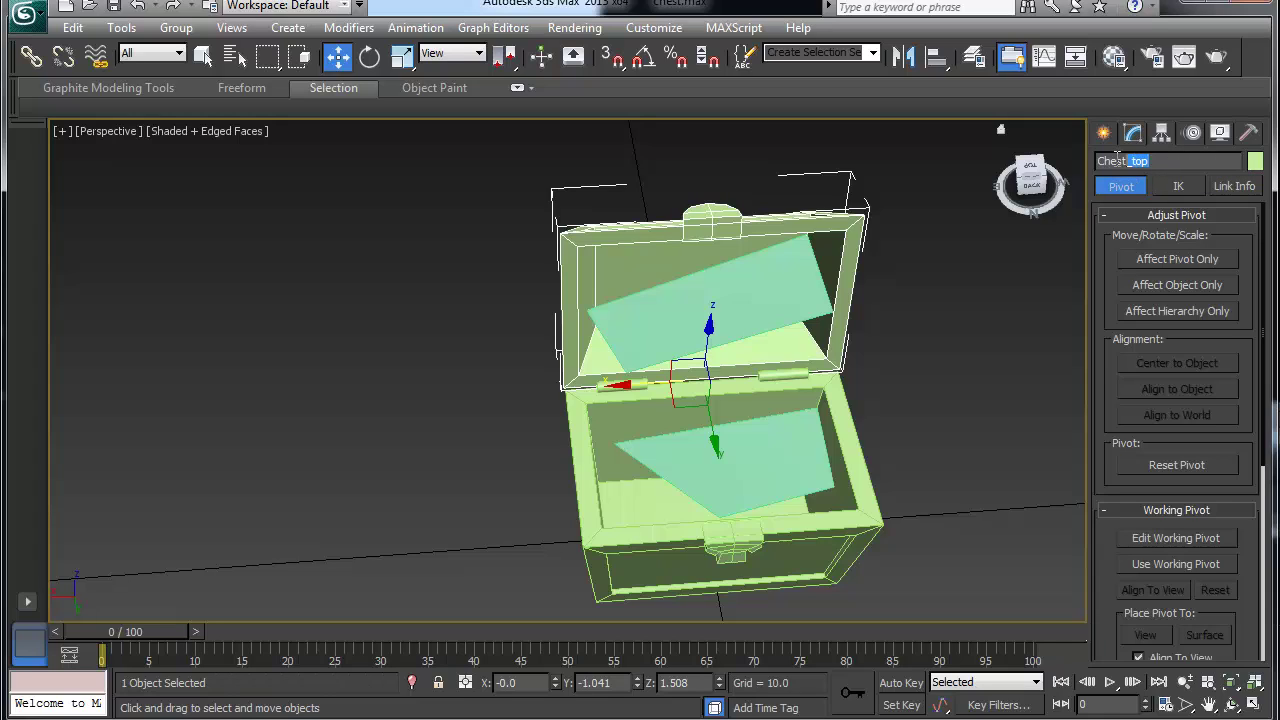
key(BackSpace)
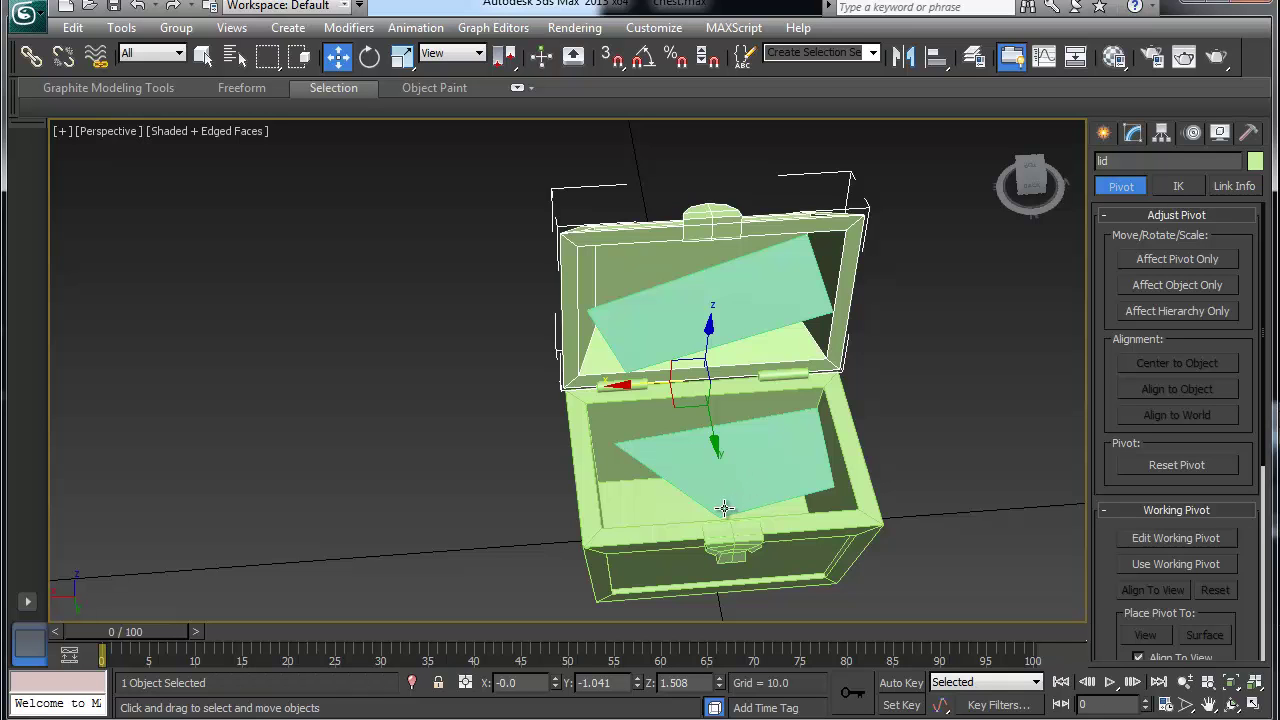
Link the web_2 plane to the lid and the web_1 plane to the Chest as their parents.
alt+middle_drag(723, 509, 664, 318)
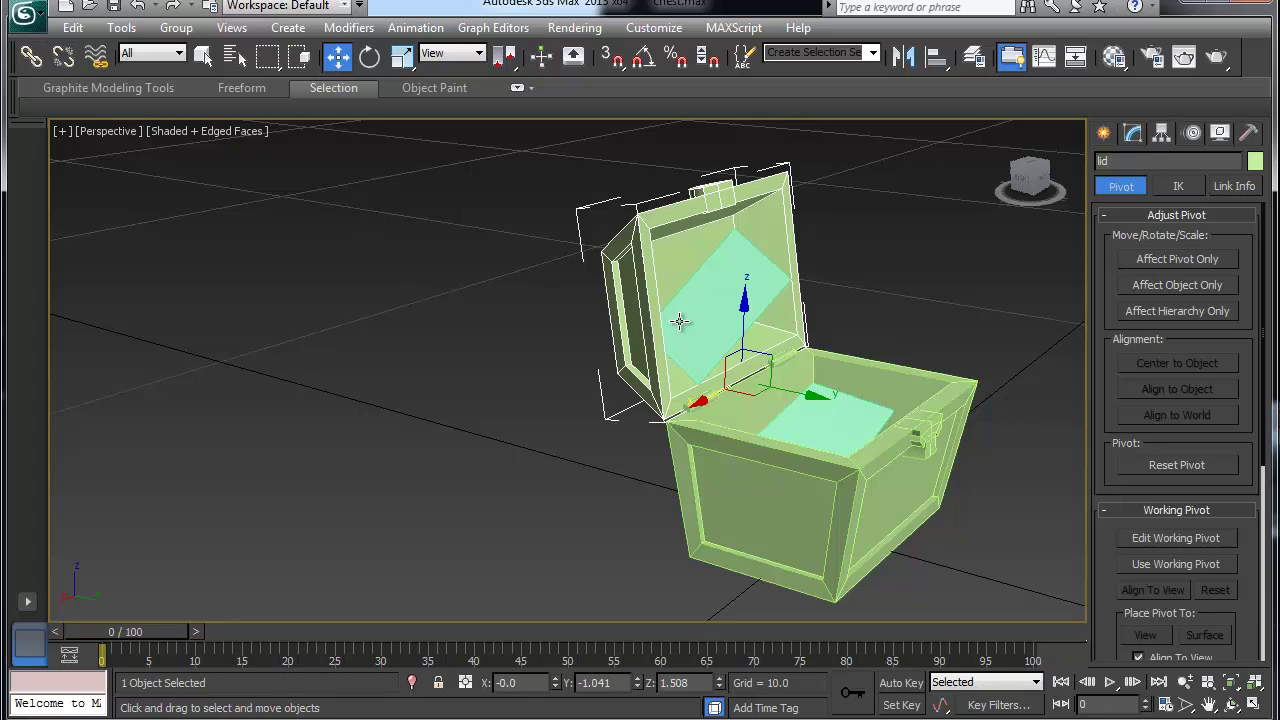
click(710, 310)
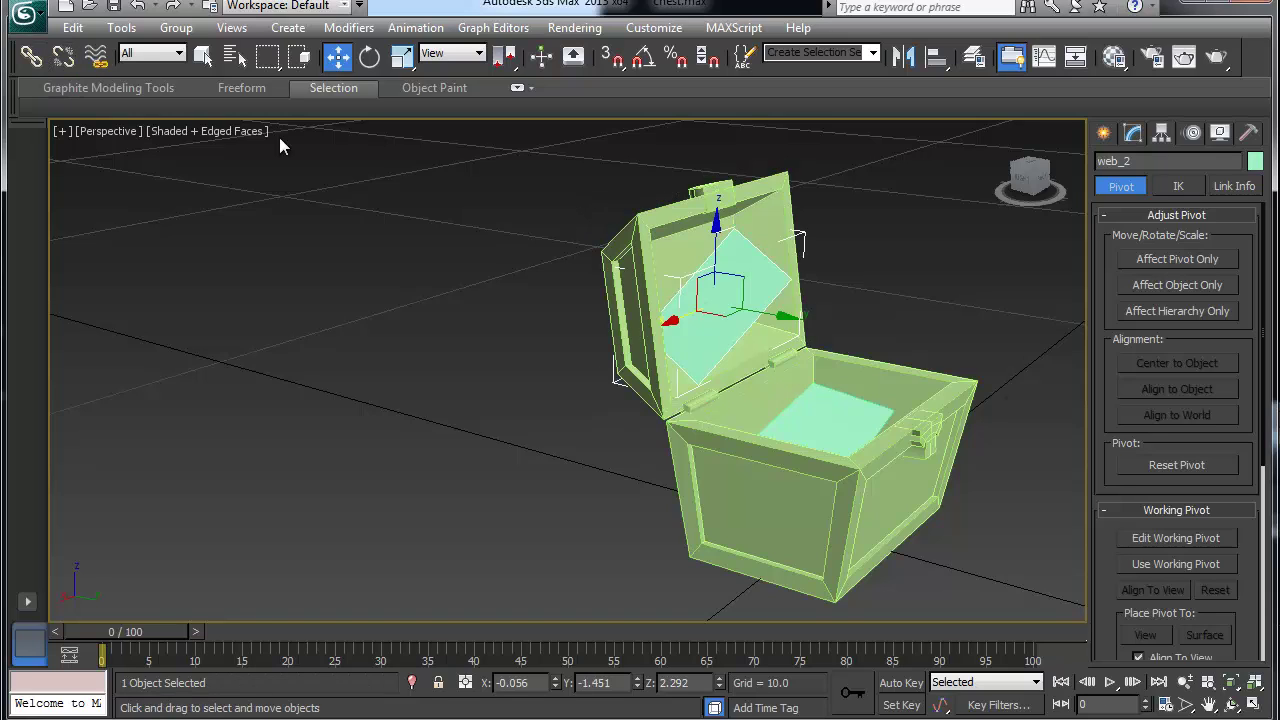
click(30, 57)
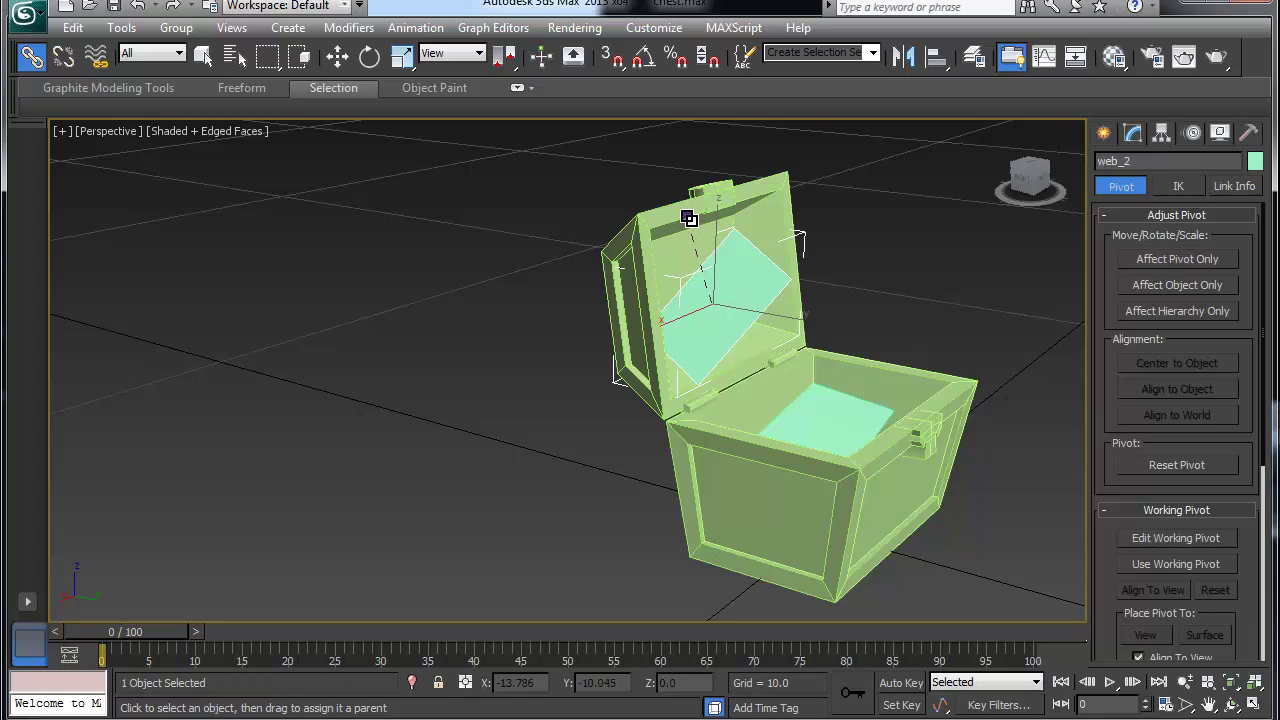
click(825, 412)
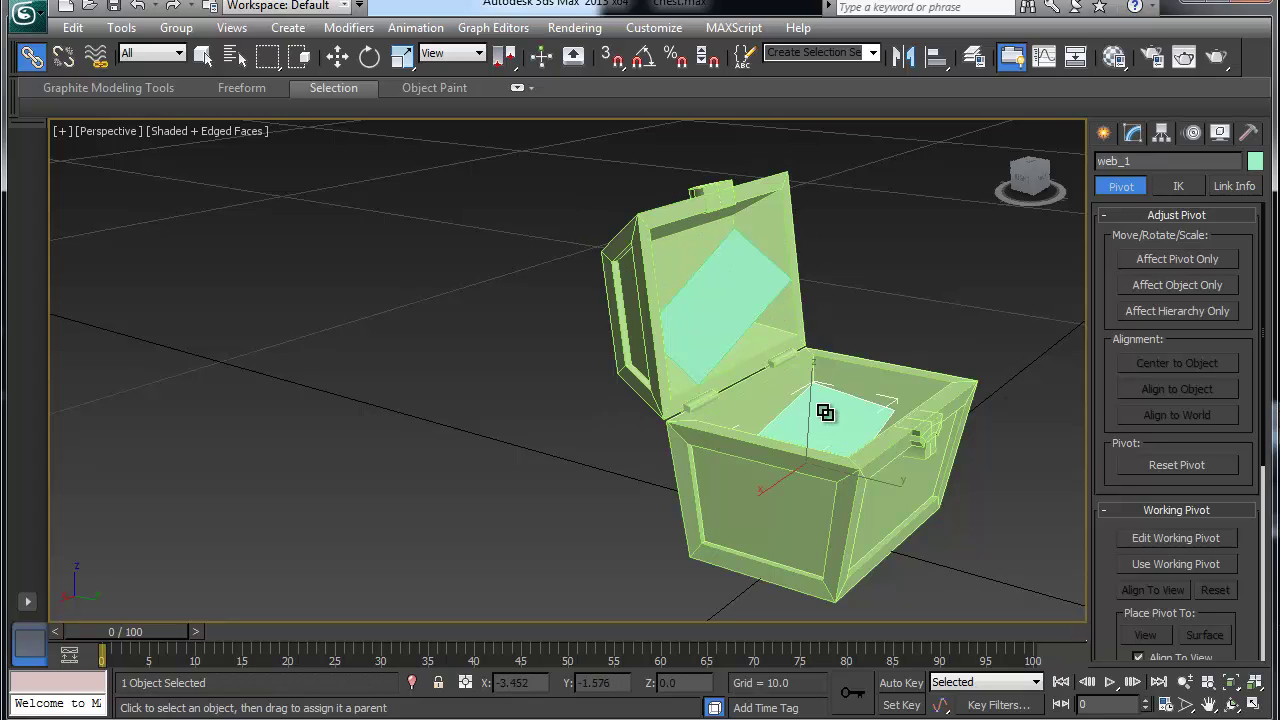
Unhide all objects and link the gold surface to the Chest.
right_click(909, 386)
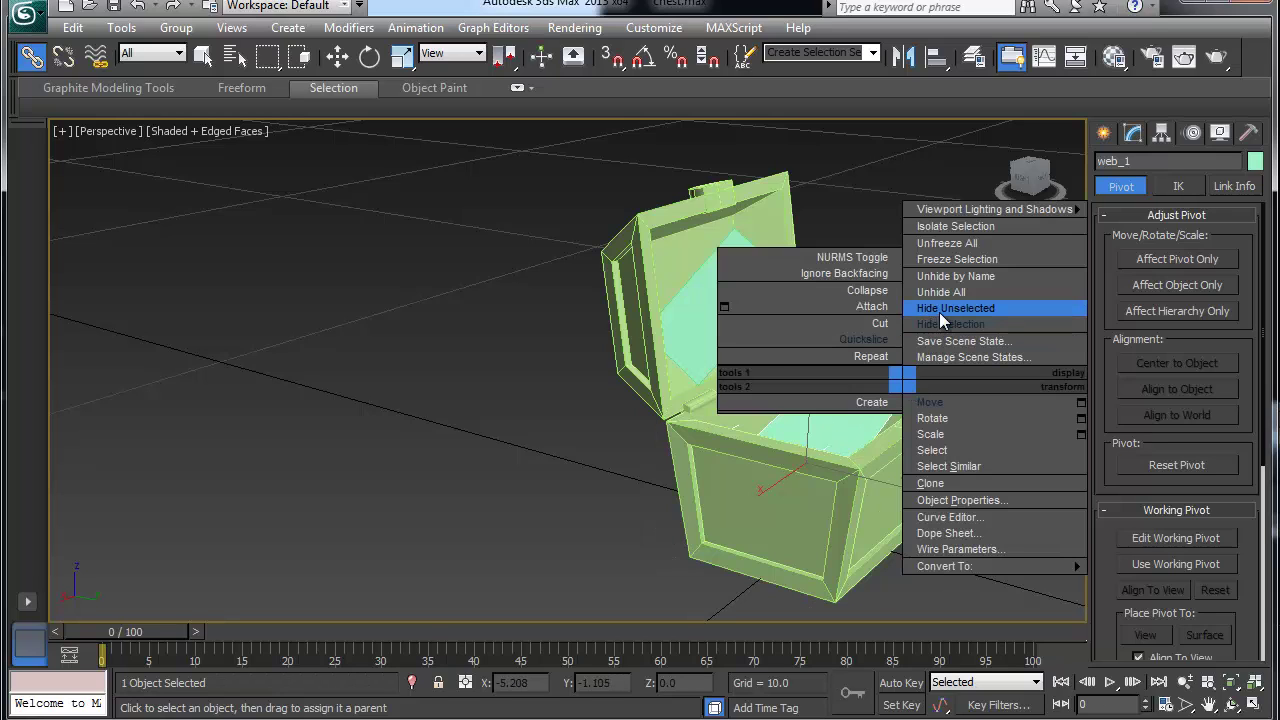
click(942, 310)
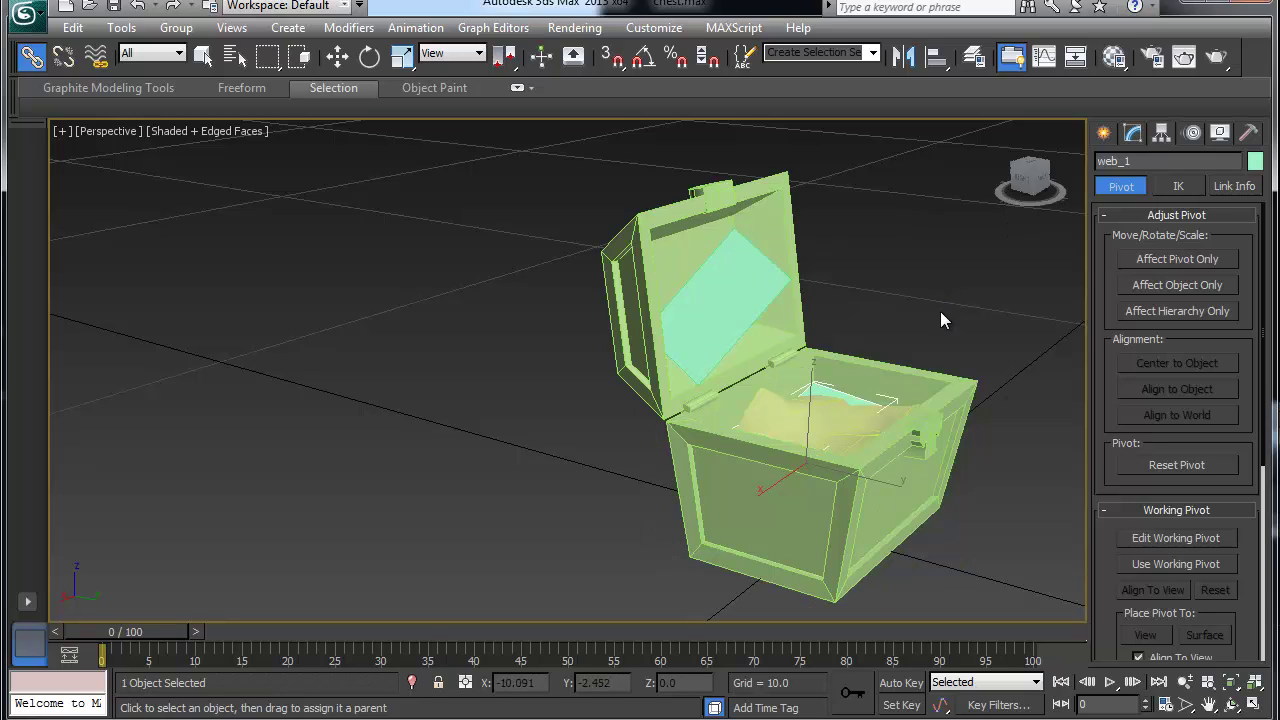
click(762, 403)
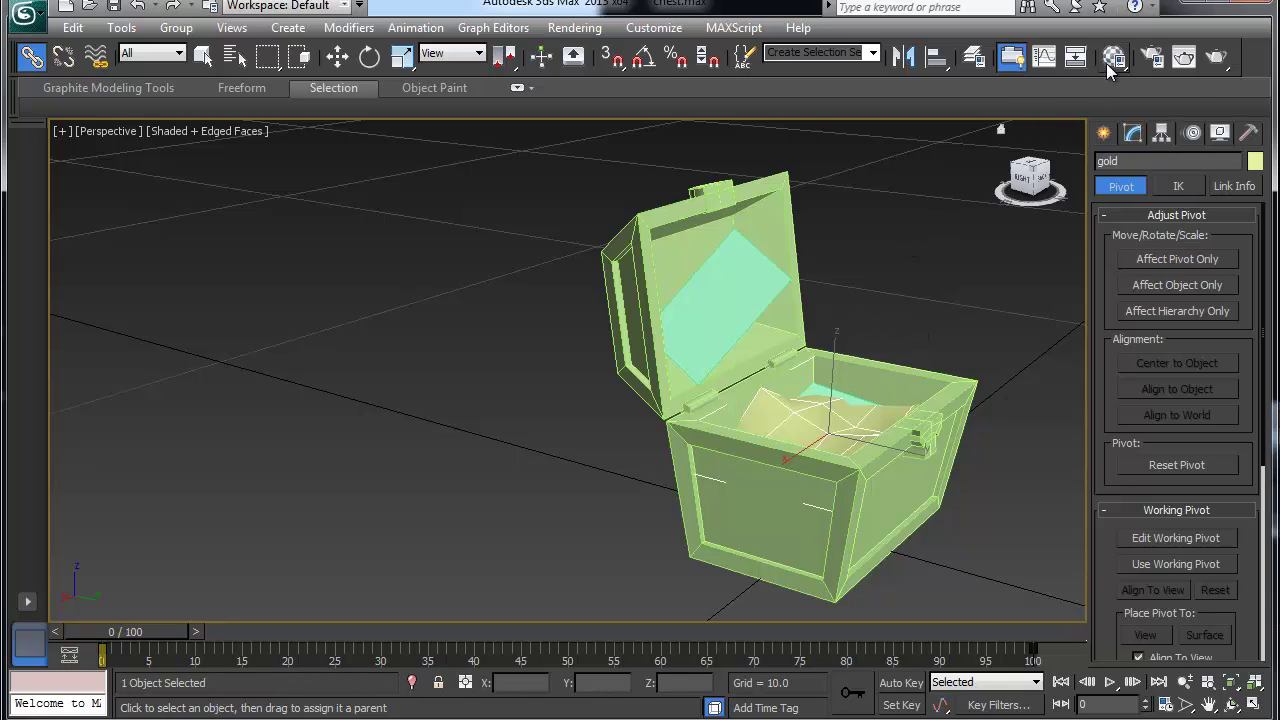
Check the parent-child links of the chest parts in Schematic View, then close it.
click(1075, 57)
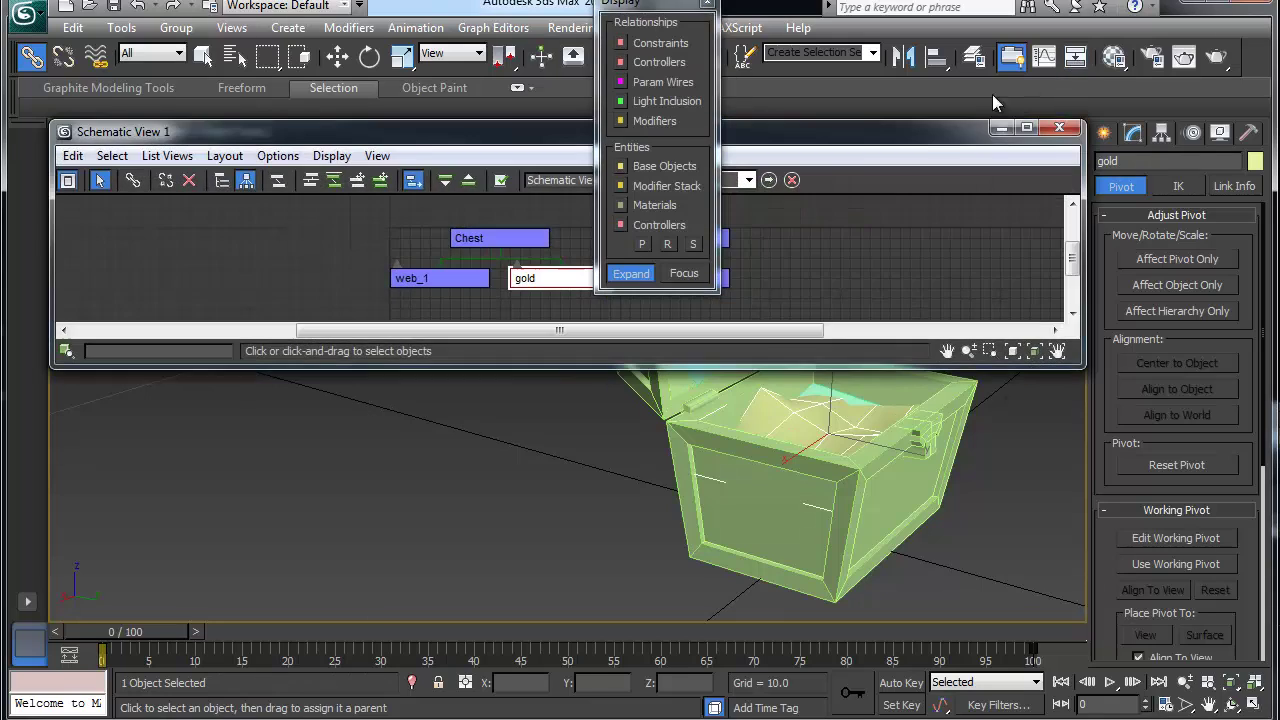
drag(805, 132, 841, 266)
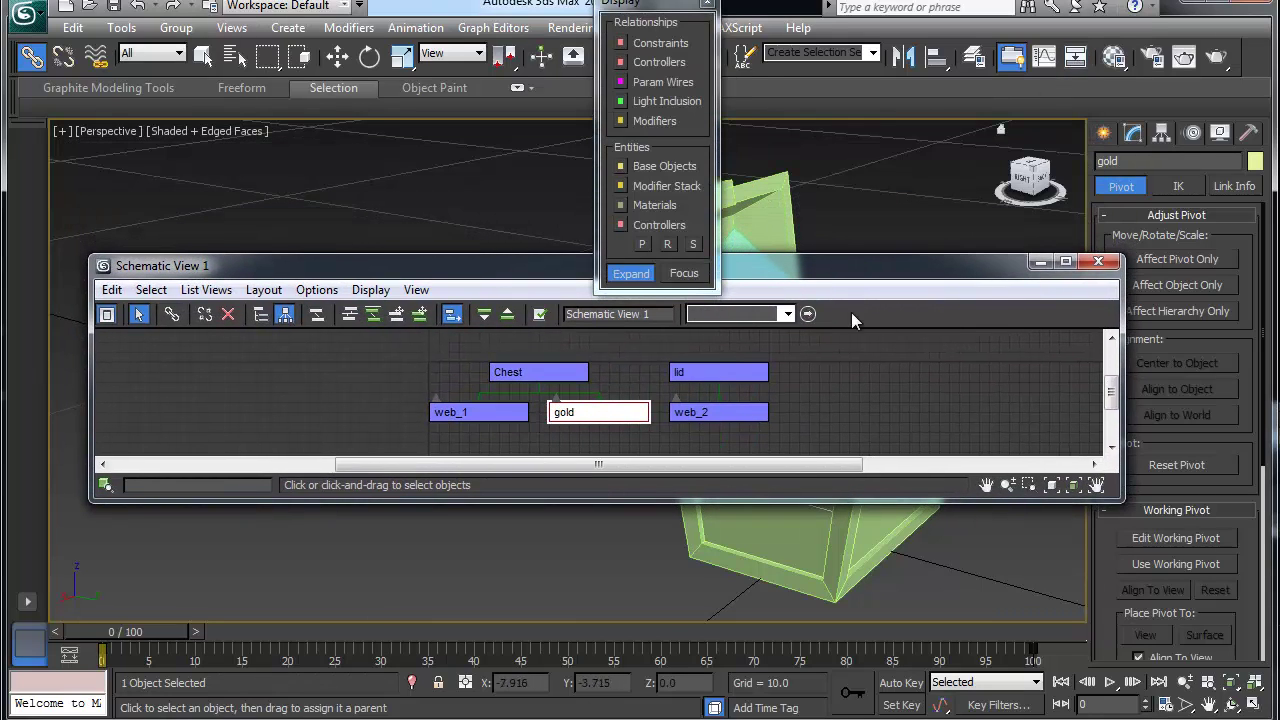
click(1098, 261)
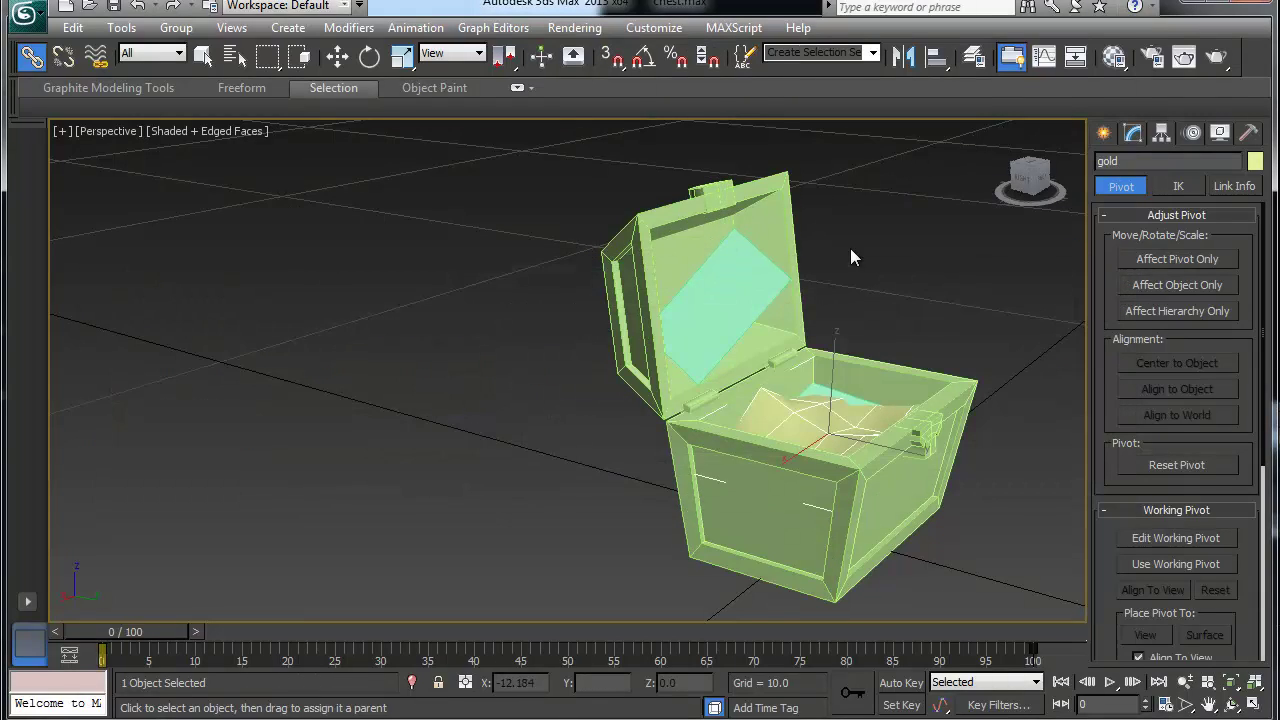
Try rotating the lid about its hinge axis to test the linked web_2 plane, and revert the rotation.
click(1131, 134)
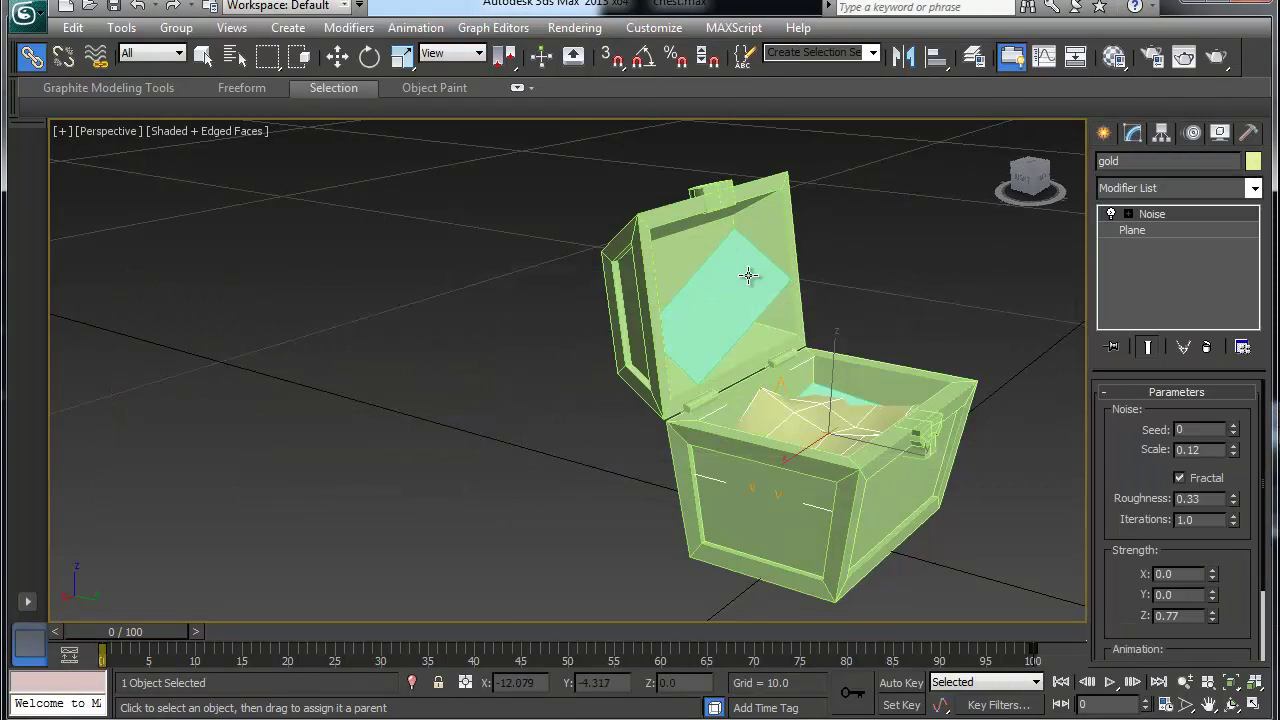
click(640, 343)
key(w)
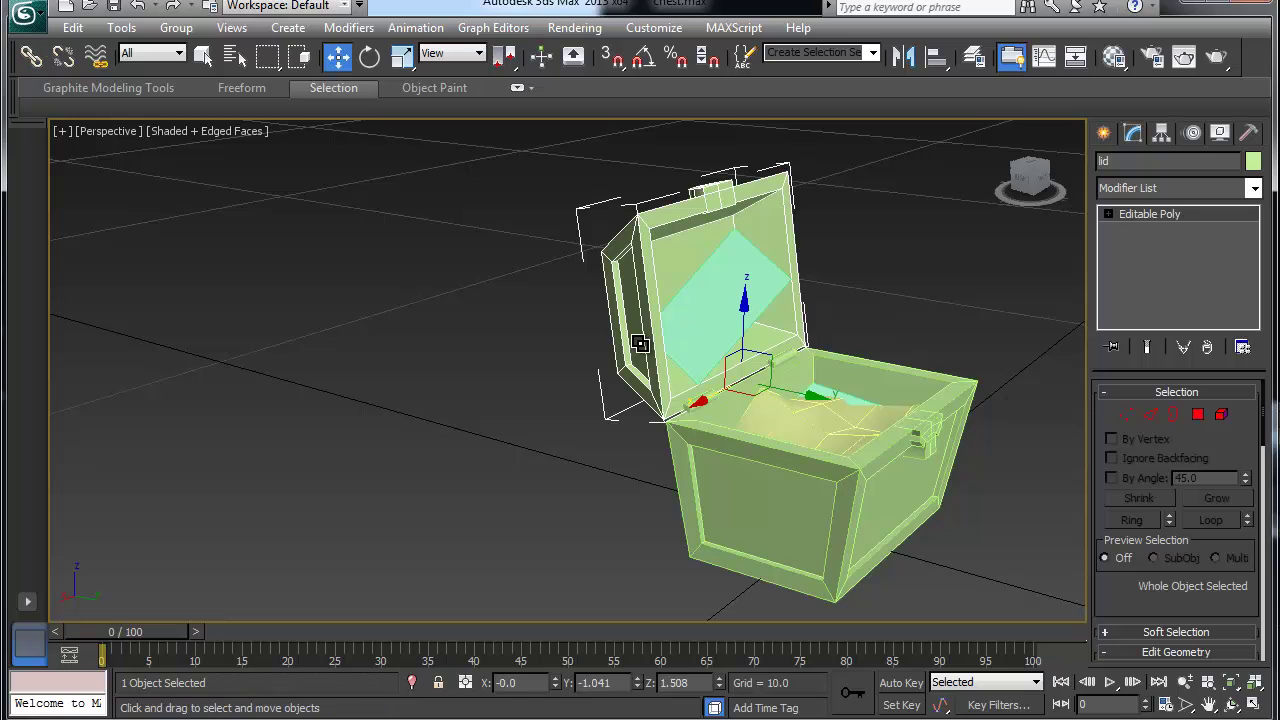
key(e)
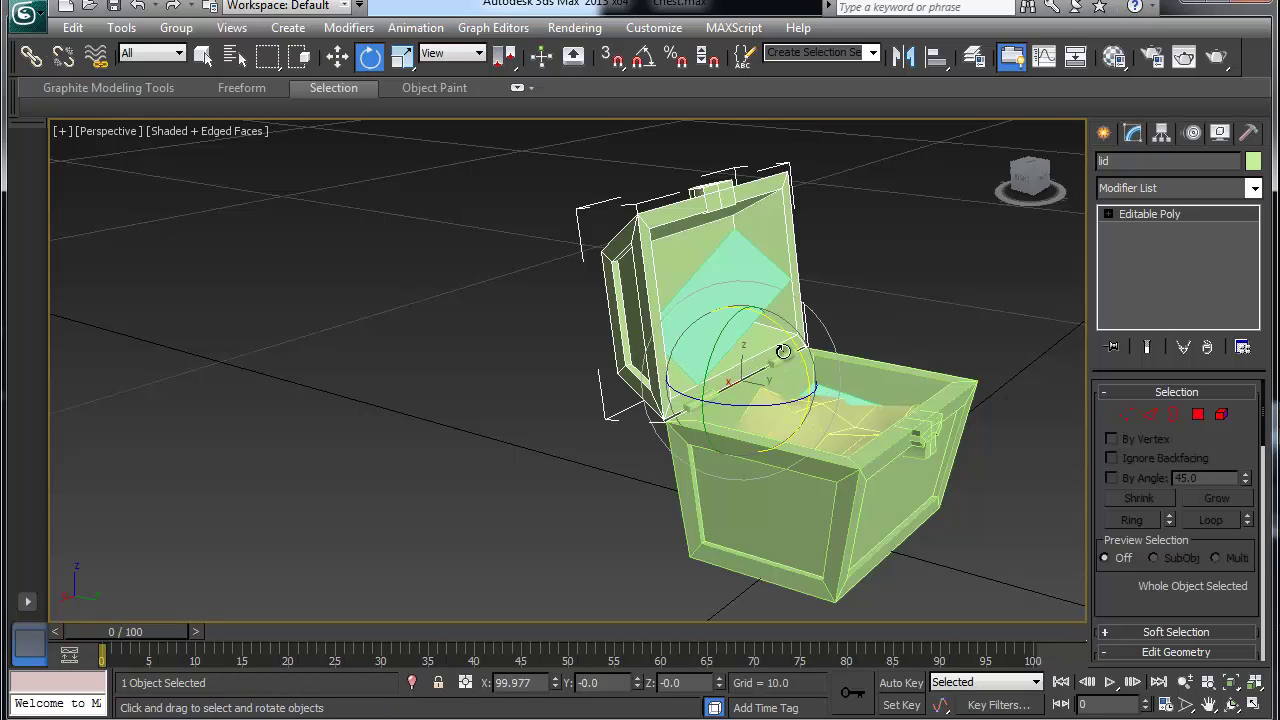
drag(785, 336, 830, 478)
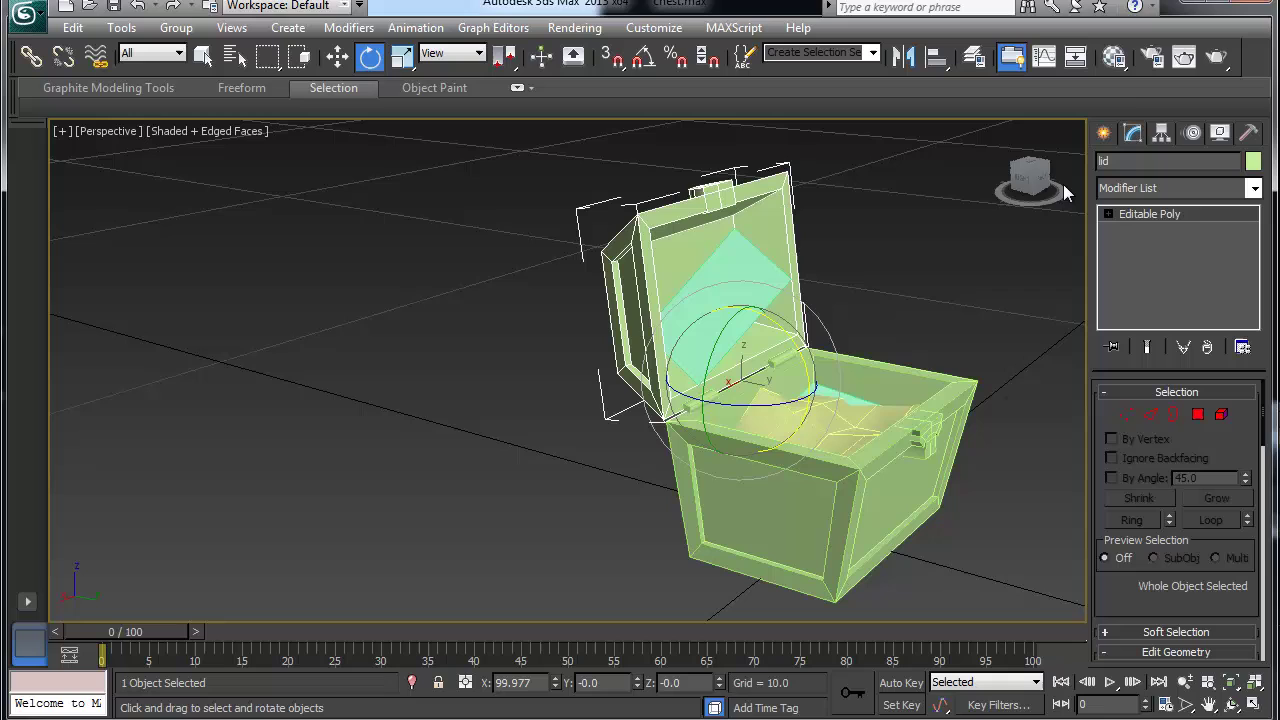
Connect the lid to the Chest as its child in Schematic View and close the view.
click(1075, 56)
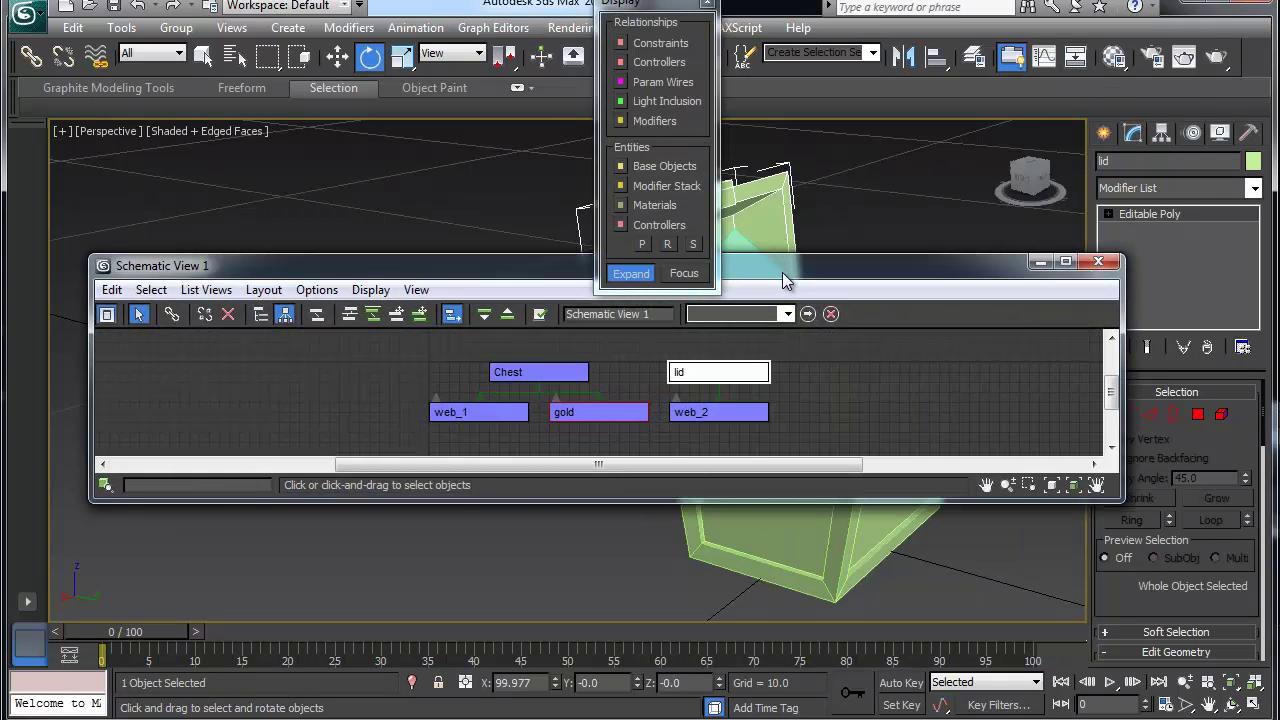
drag(782, 272, 788, 288)
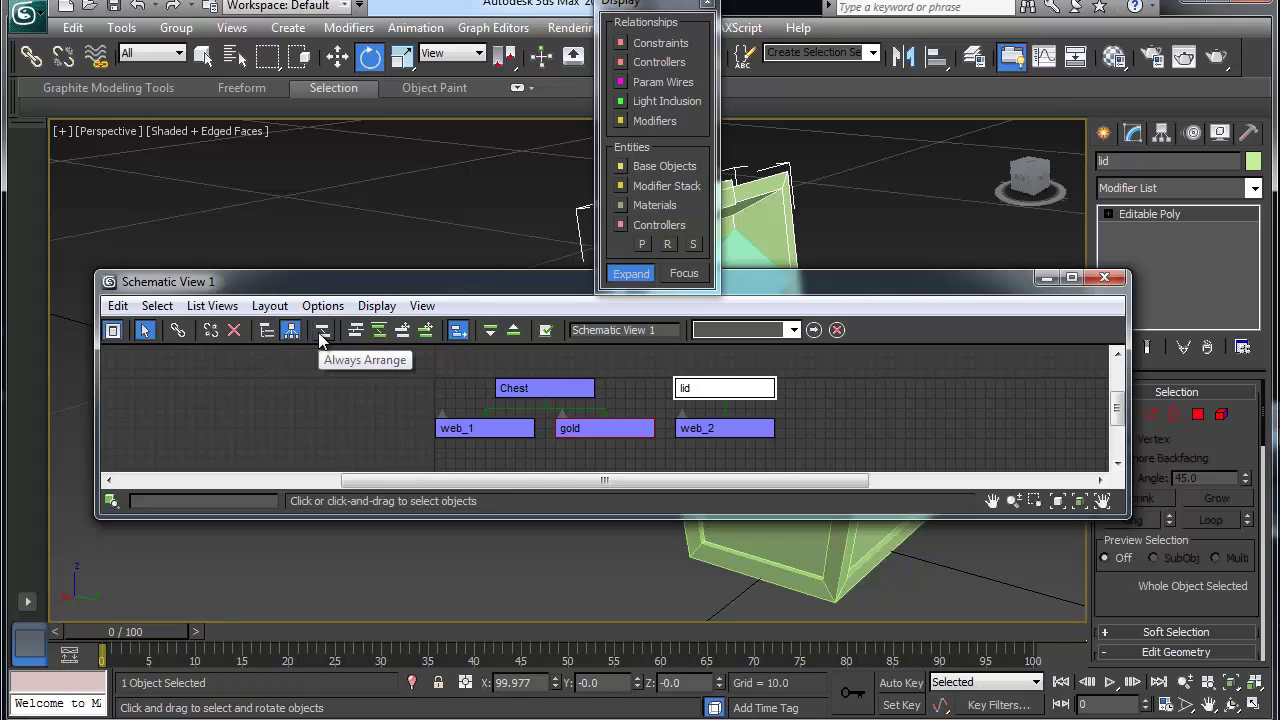
click(178, 331)
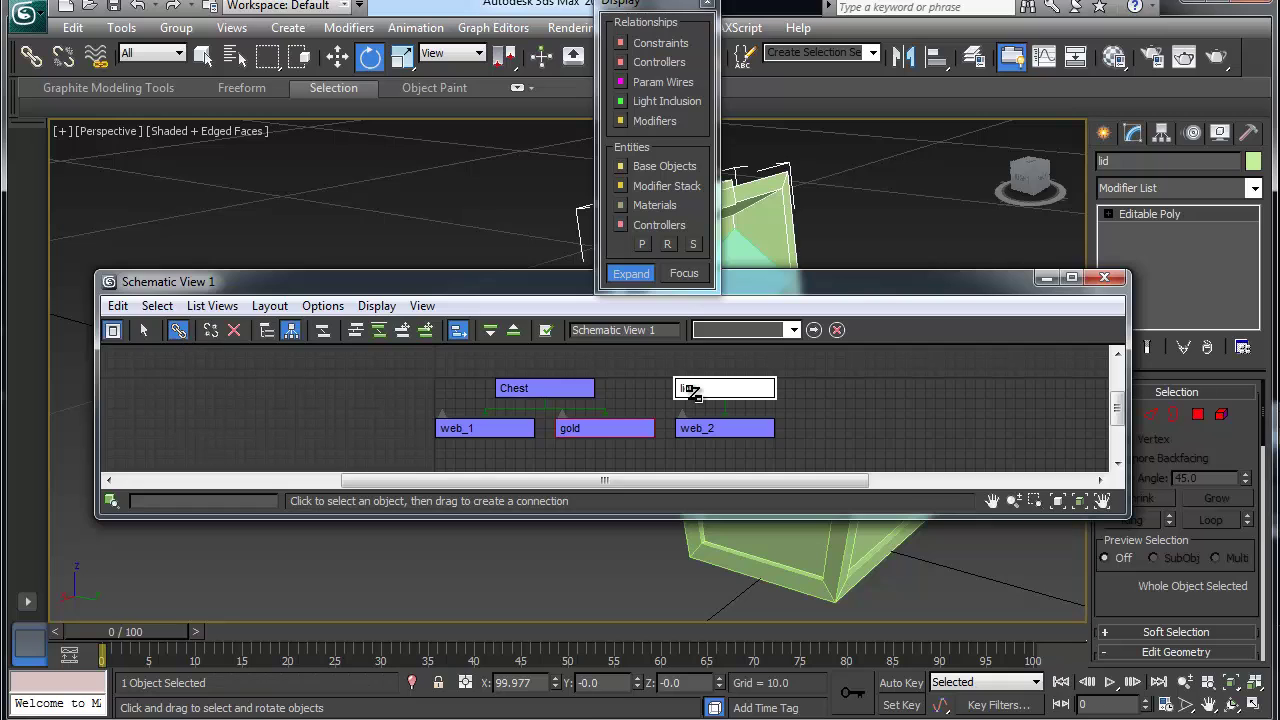
drag(692, 392, 580, 383)
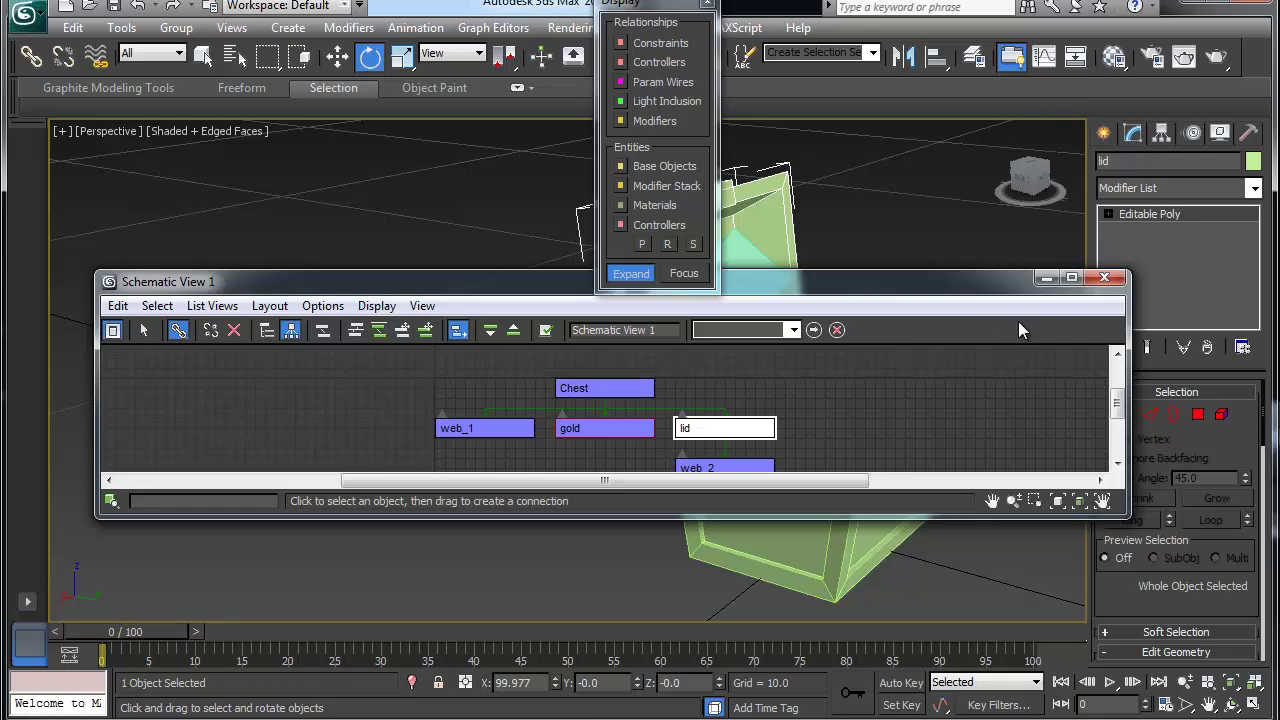
click(1104, 277)
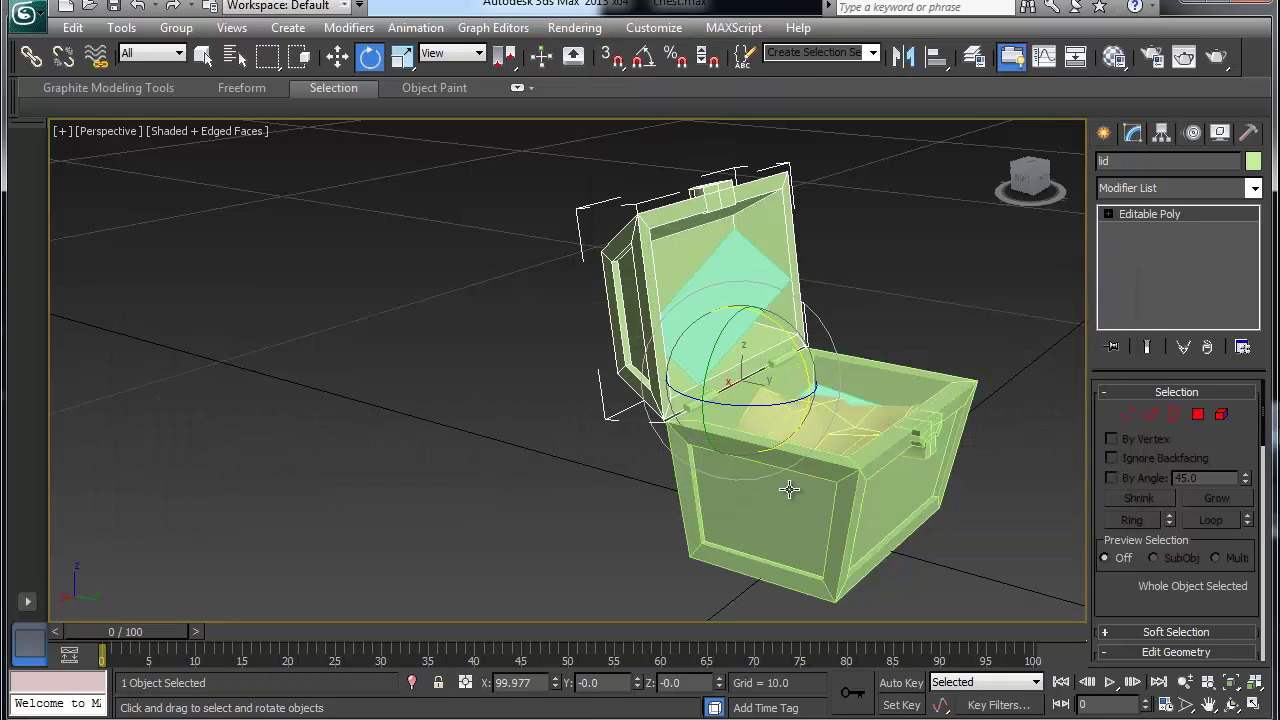
Try moving the Chest along the Y axis to test its linked parts, and cancel the move.
right_click(793, 497)
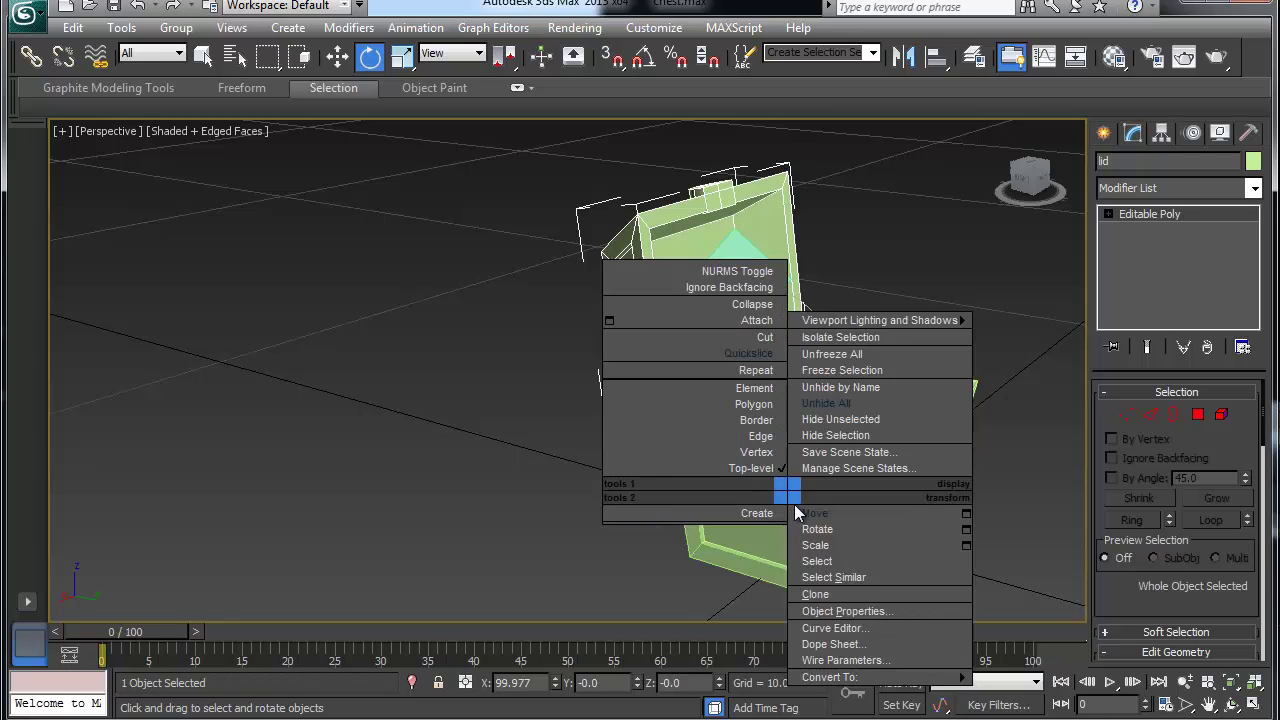
click(800, 522)
click(797, 498)
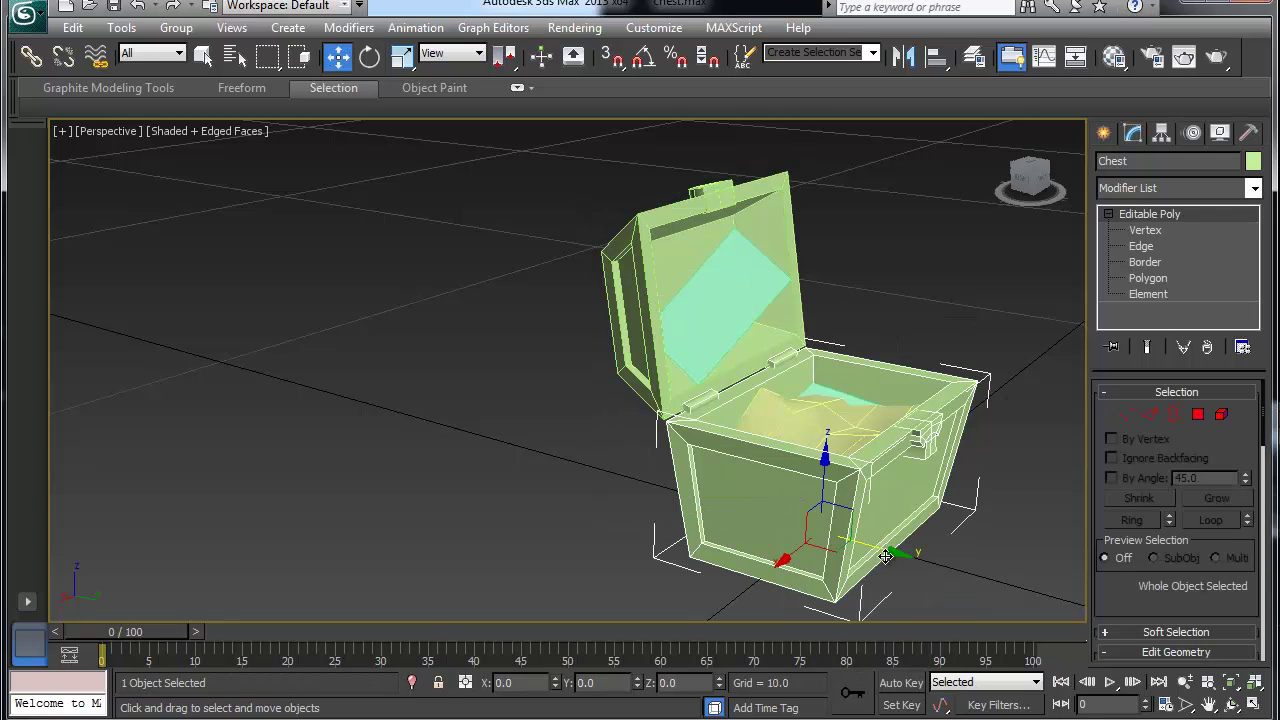
drag(879, 553, 848, 538)
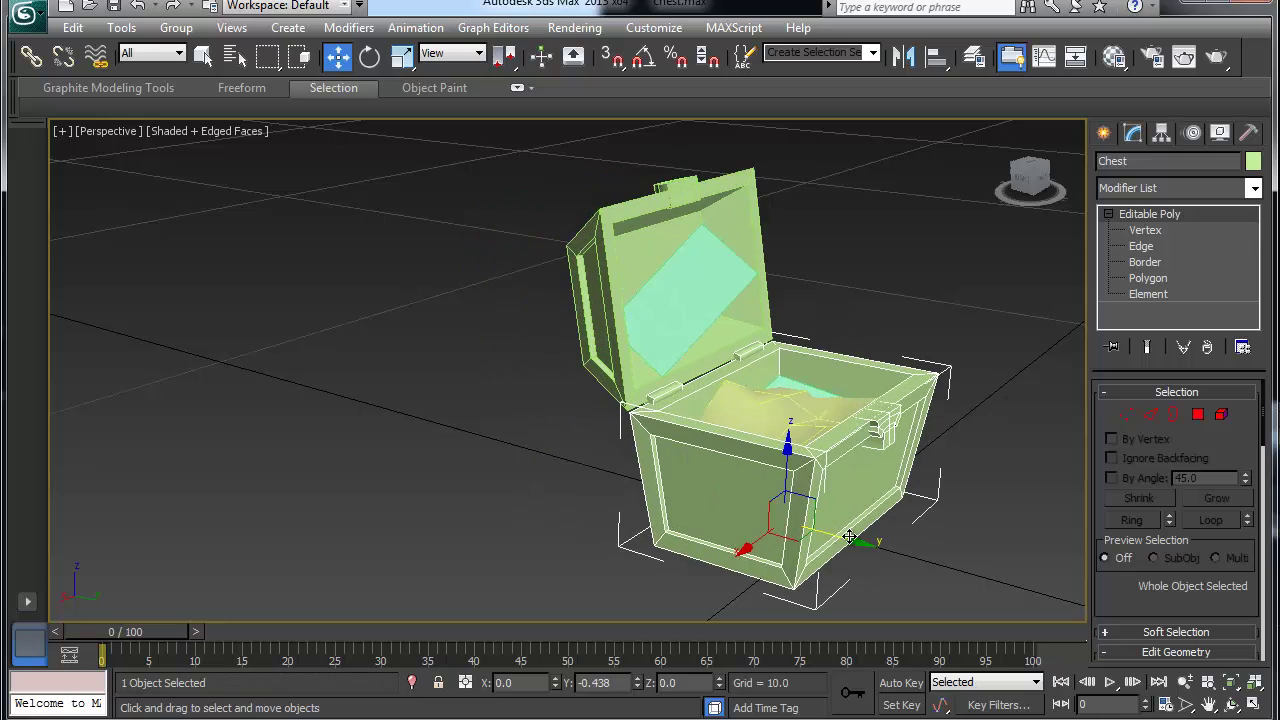
right_click(862, 527)
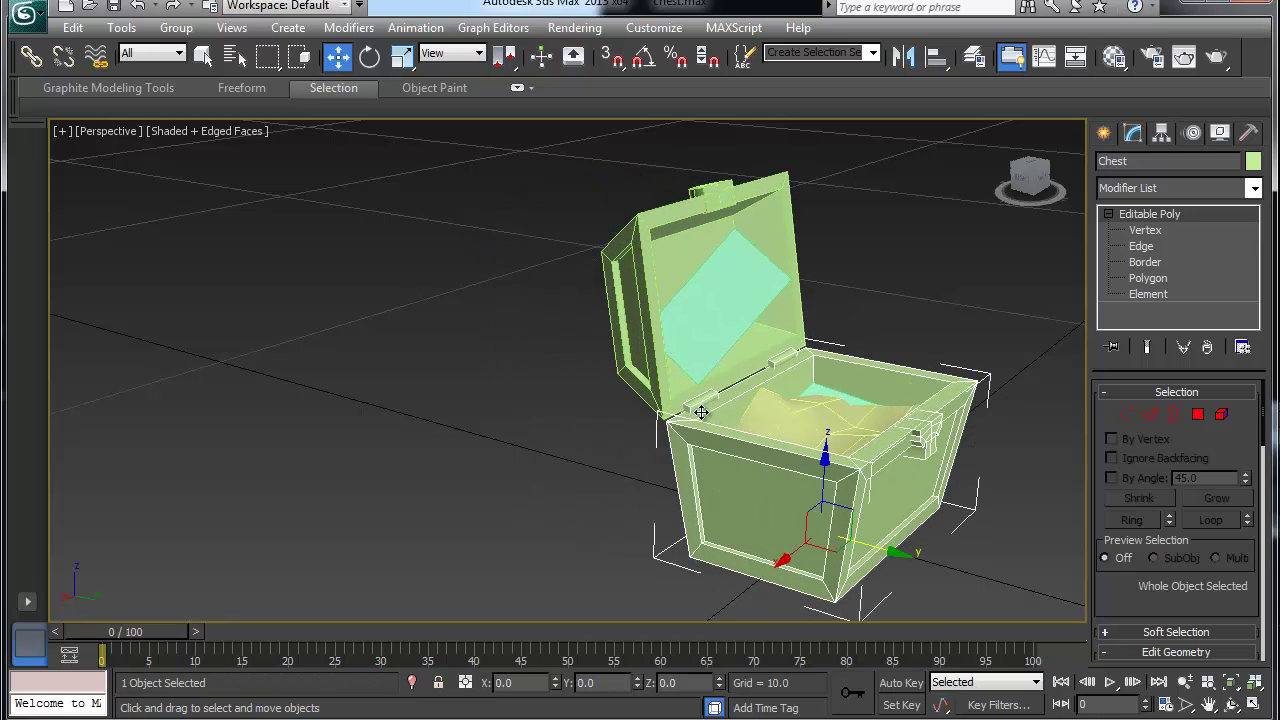
Try rotating the lid about its hinge axis within the finished hierarchy, and undo the rotation.
click(660, 367)
key(e)
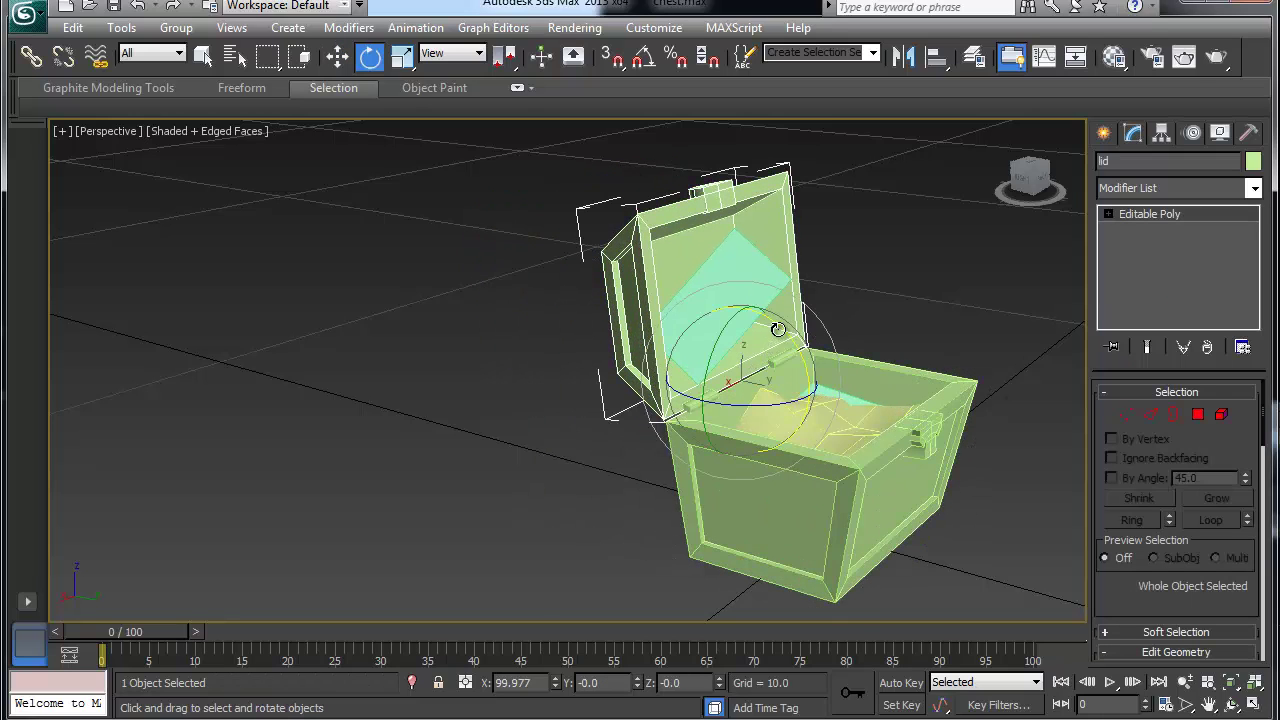
drag(780, 345, 882, 515)
key(ctrl+z)
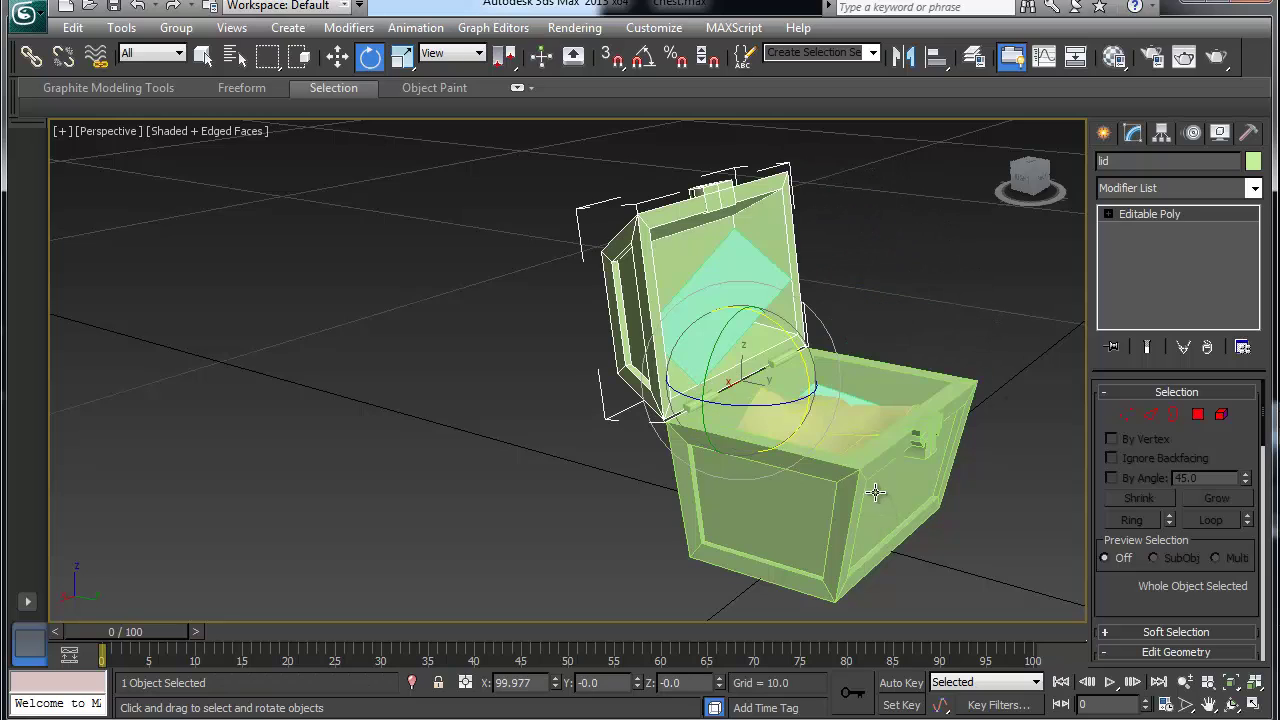
alt+middle_drag(877, 495, 590, 392)
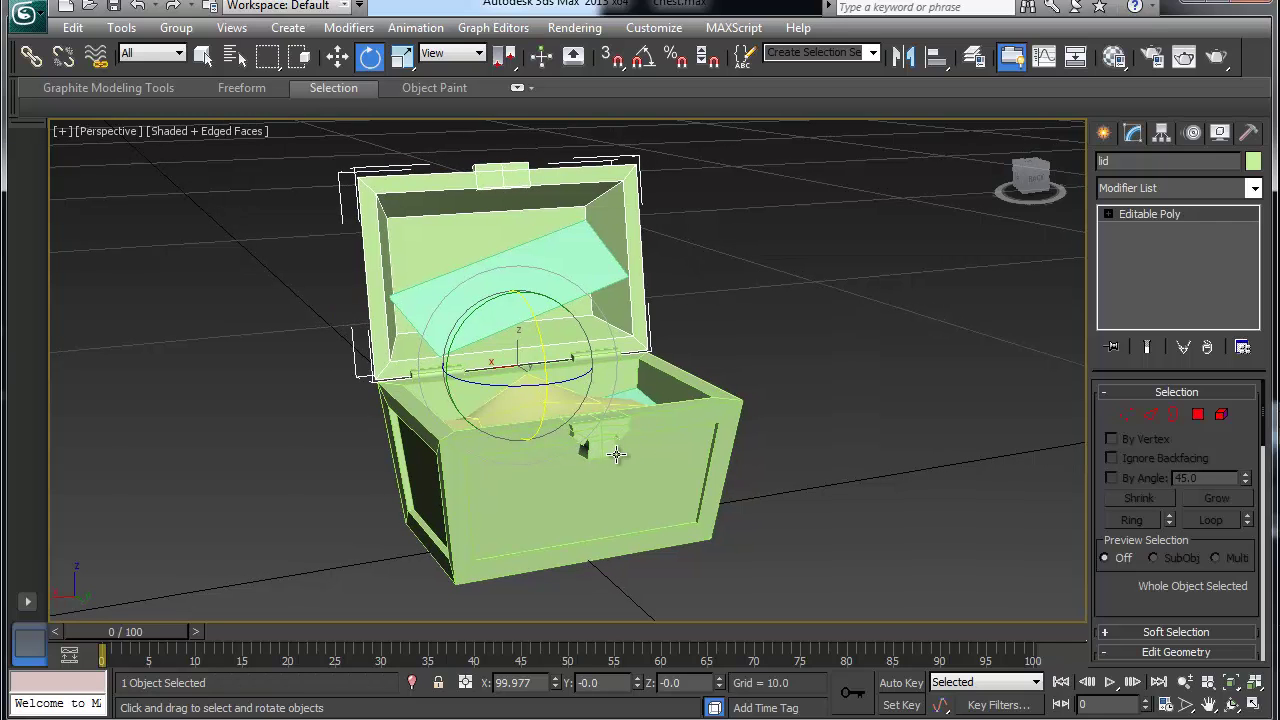
alt+middle_drag(590, 437, 602, 437)
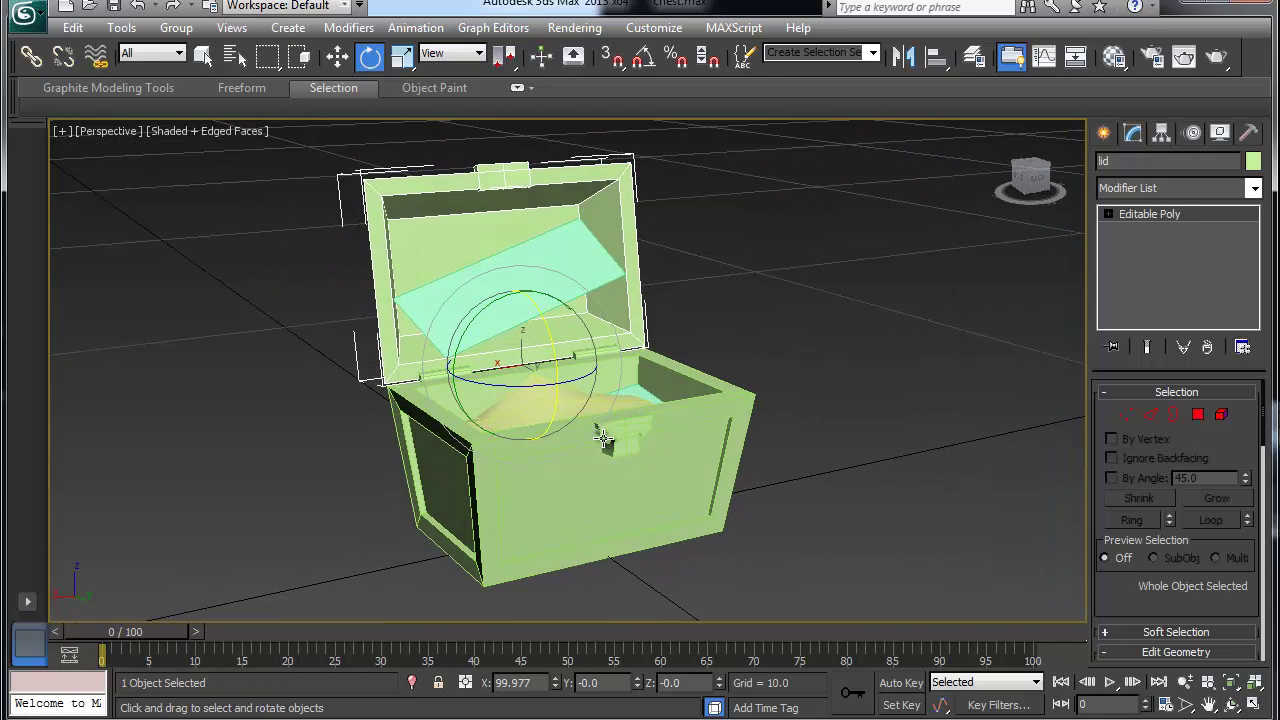